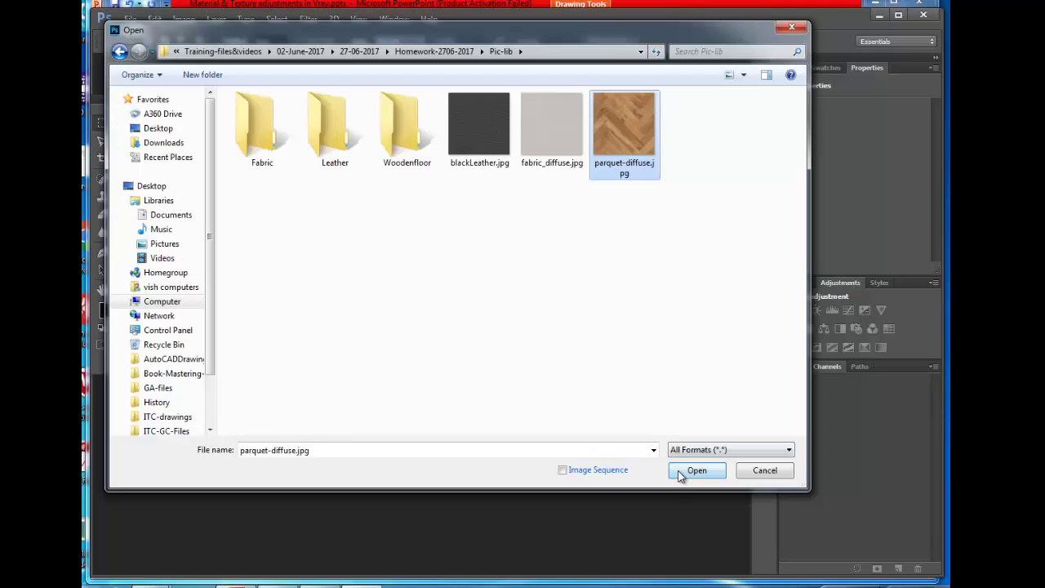
Step: Open parquet-diffuse.jpg in Photoshop and, in the PowerPoint notes, colour the "Go to channels" line blue
left_click(693, 474)
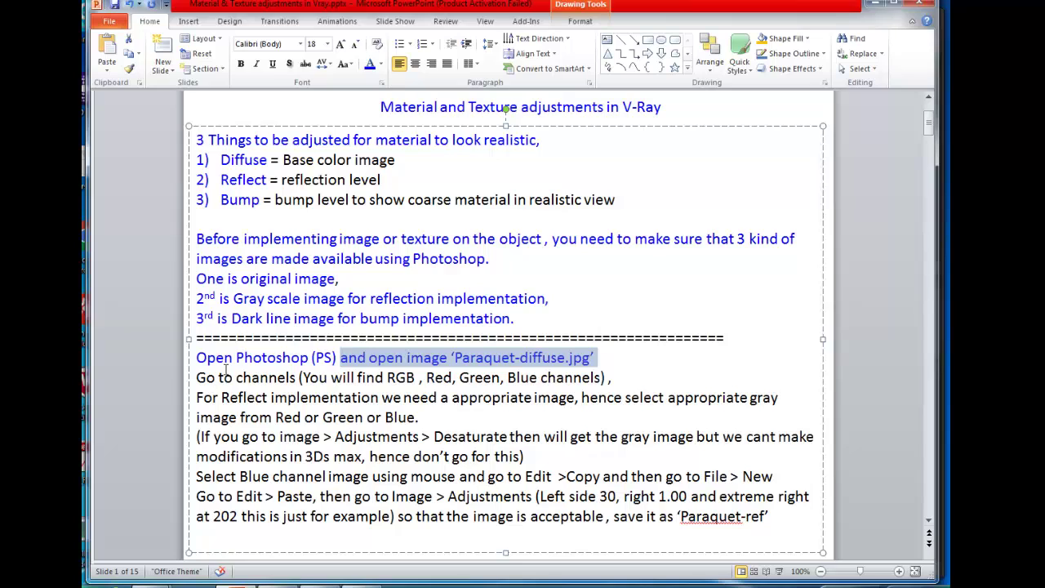
left_click(216, 377)
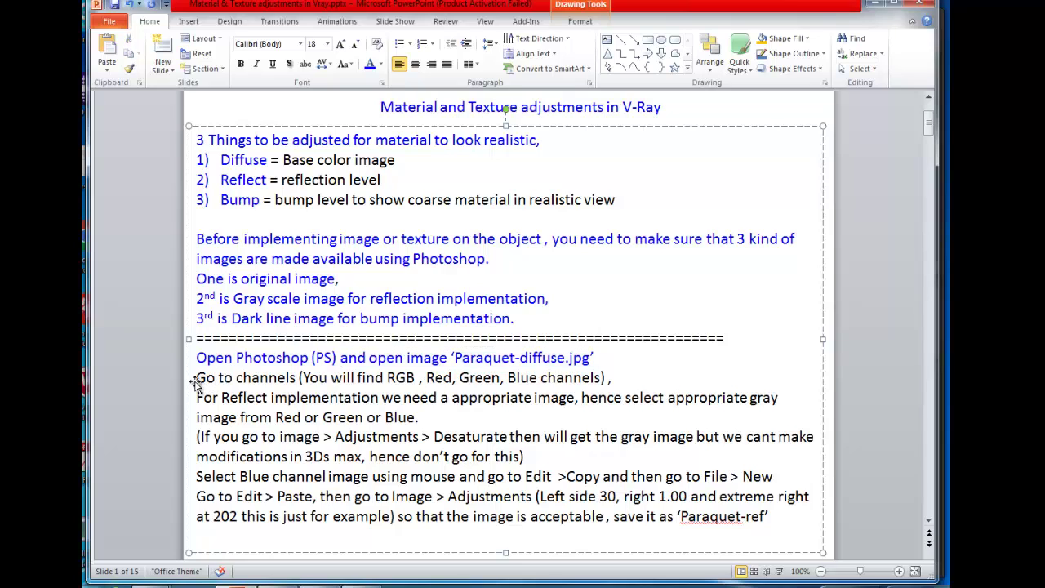
left_click_drag(196, 378, 625, 377)
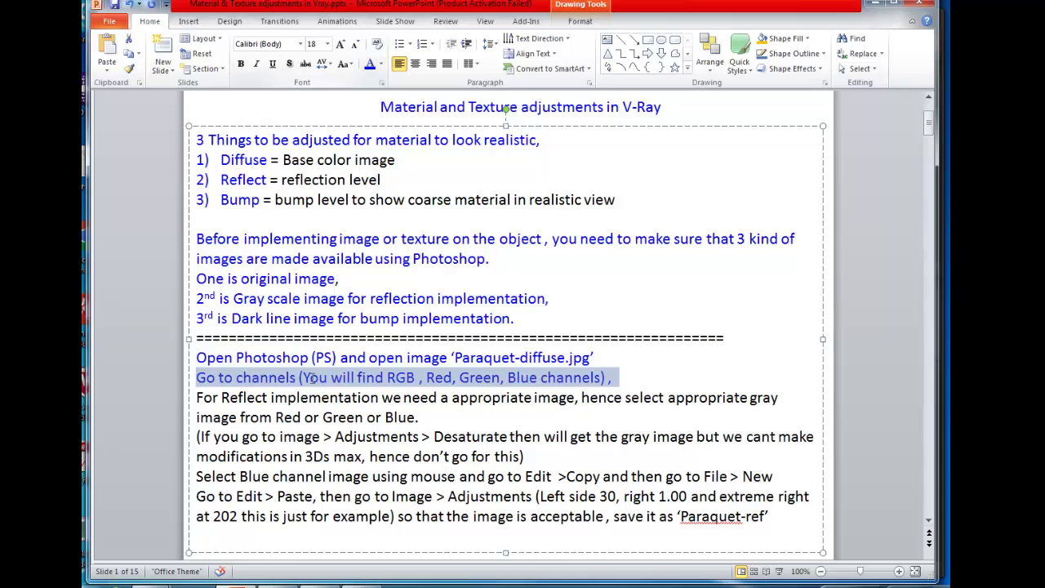
Step: Switch to Photoshop and examine the parquet image's Red, Green and Blue channels individually against the RGB composite
key("alt+Tab")
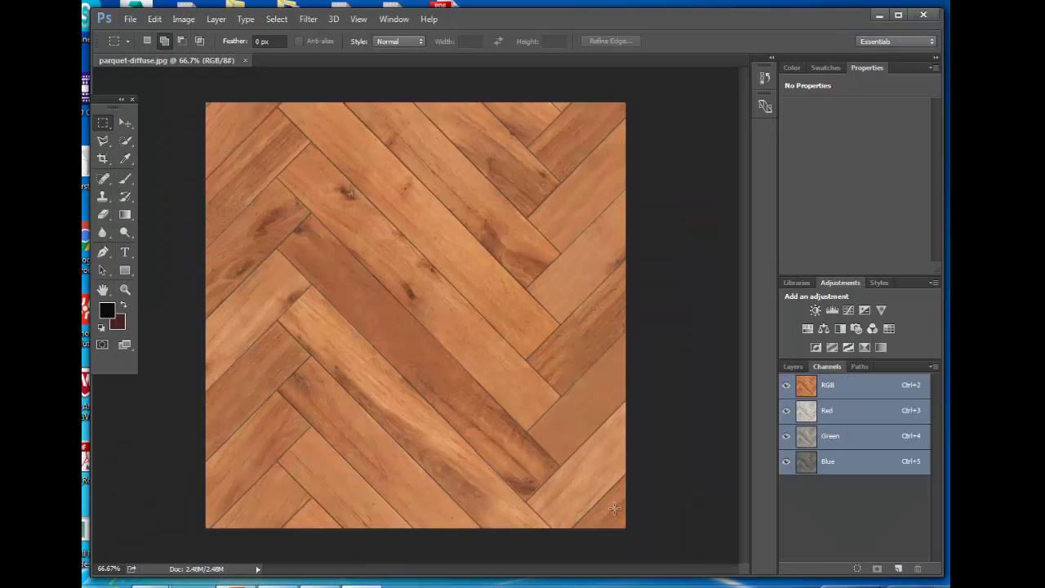
left_click(828, 412)
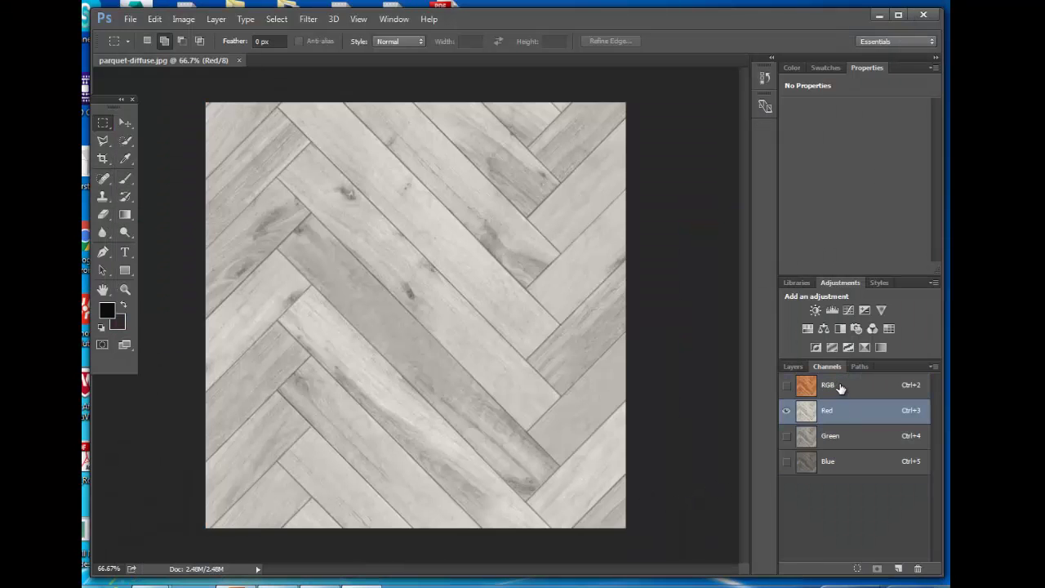
left_click(841, 388)
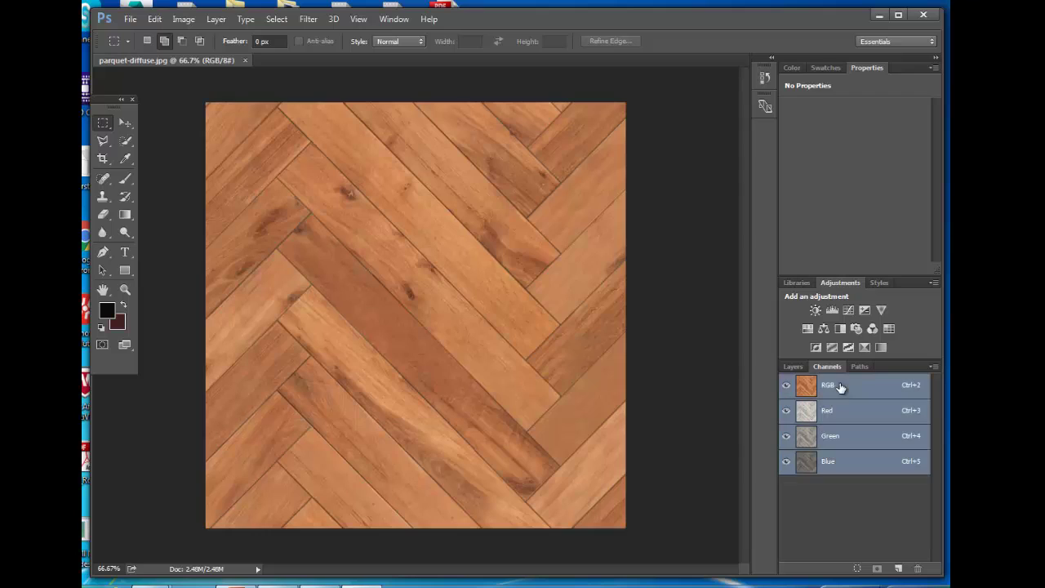
left_click(842, 441)
left_click(843, 465)
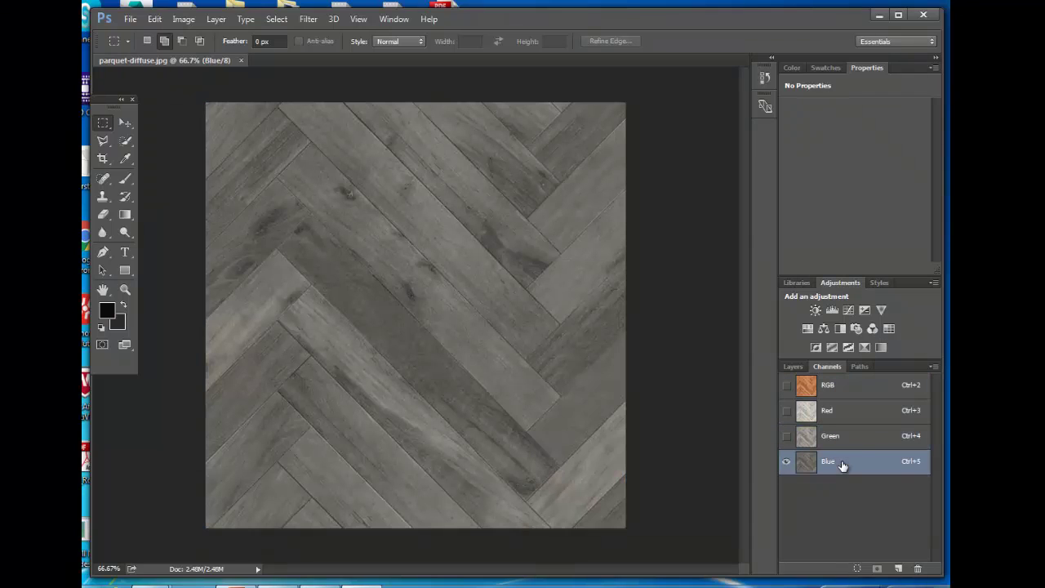
left_click(832, 439)
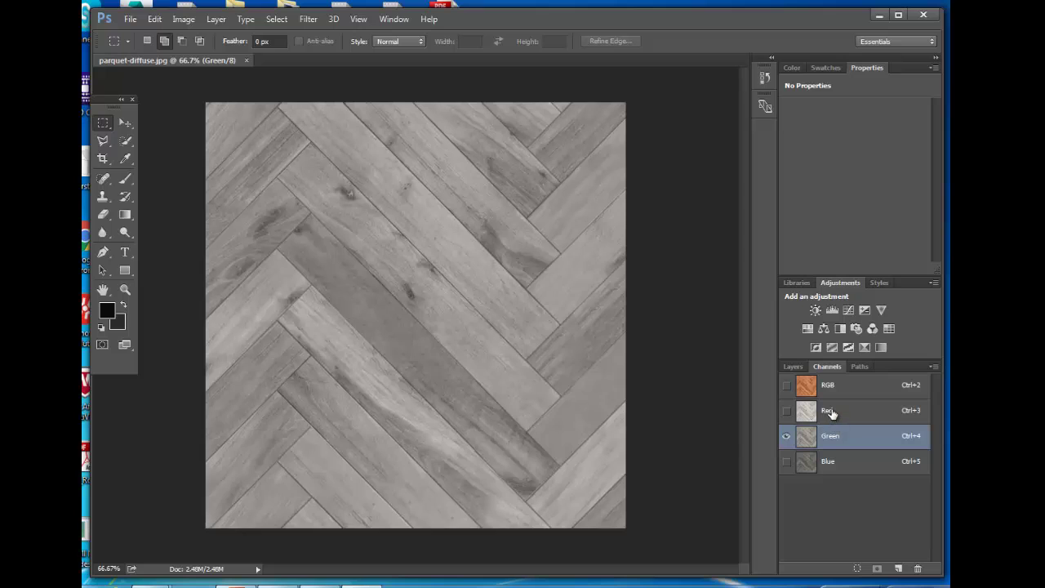
left_click(831, 414)
left_click(794, 367)
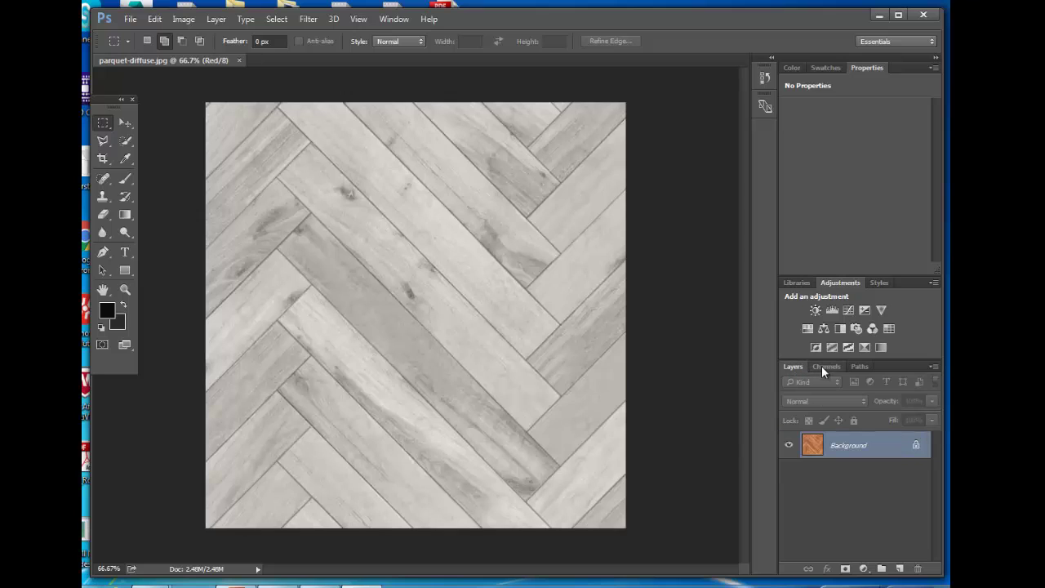
left_click(822, 366)
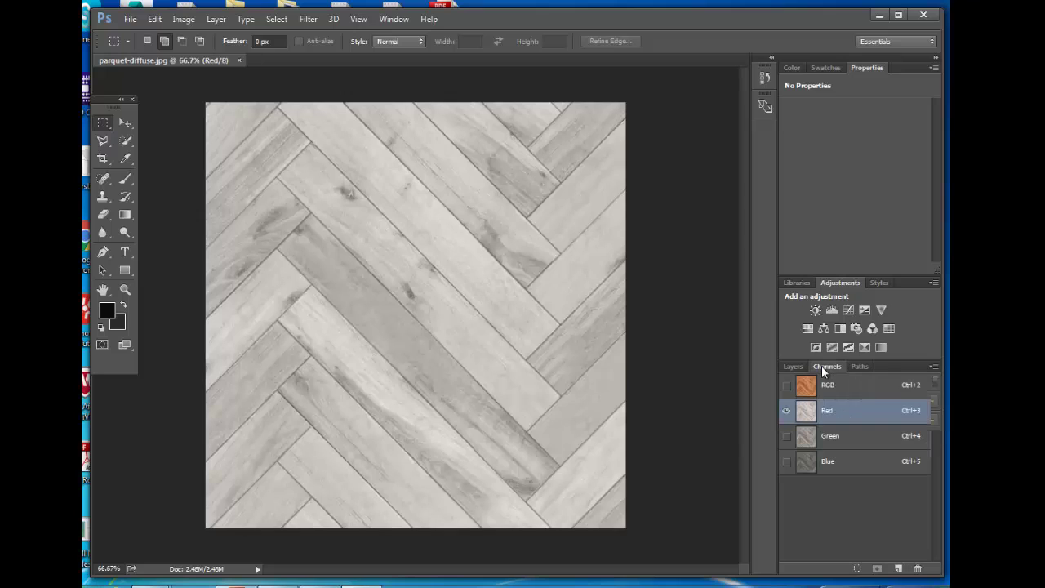
left_click(829, 436)
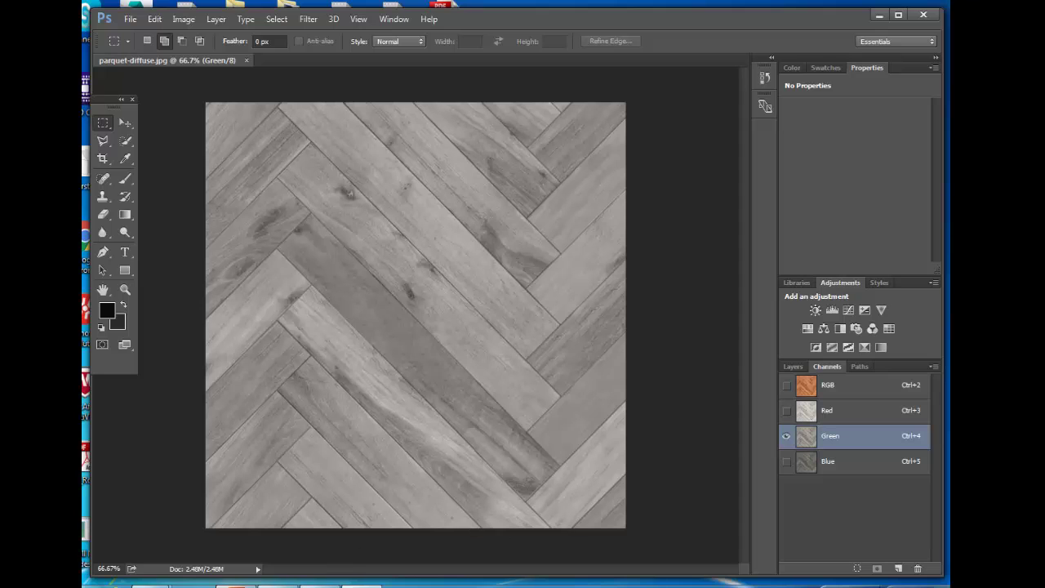
Step: Switch to PowerPoint and colour the sentence beginning "For Reflect implementation" blue
left_click(317, 585)
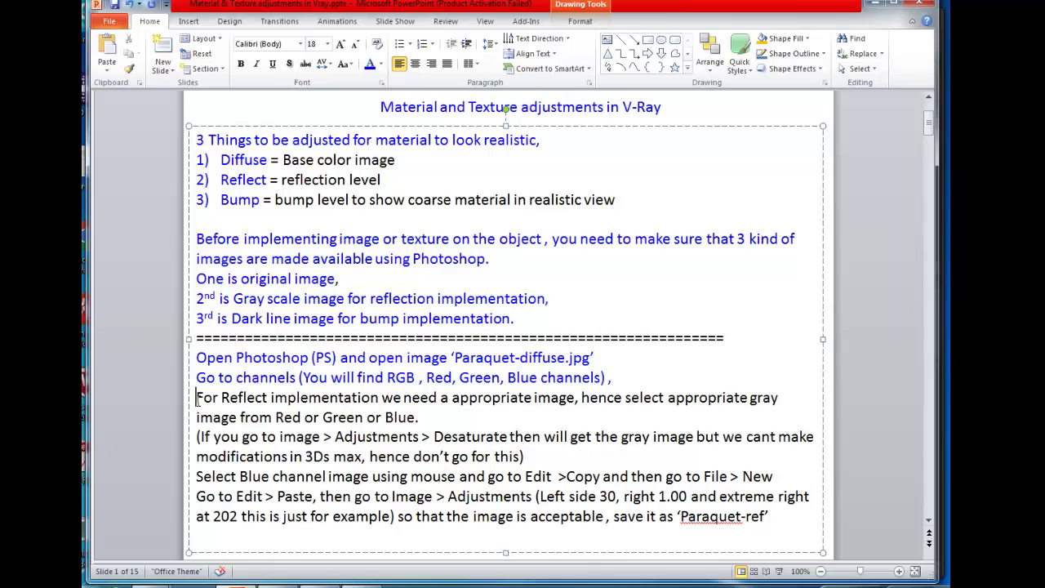
left_click_drag(198, 398, 435, 411)
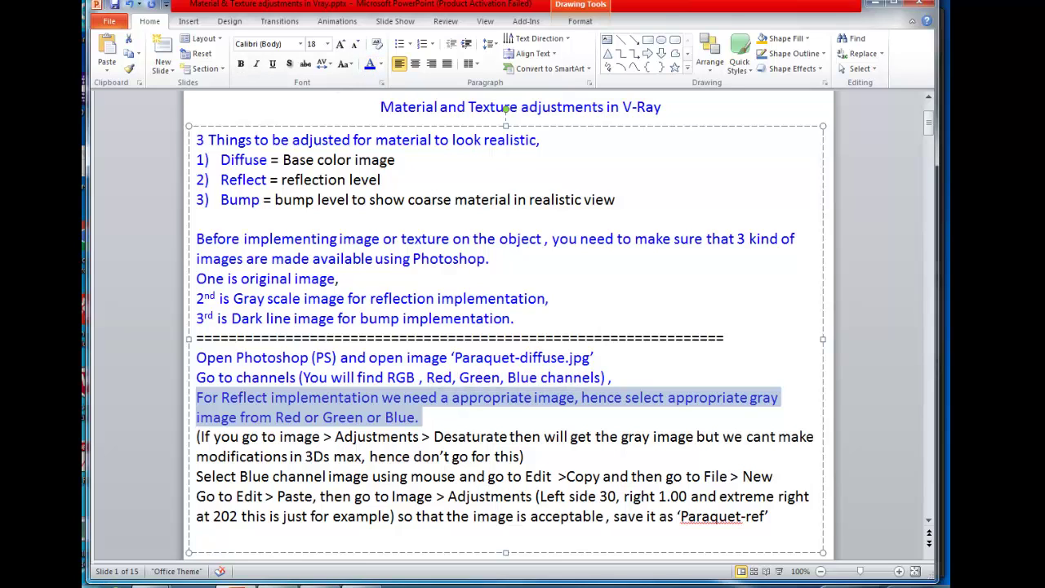
Step: Switch to Photoshop and compare the Blue, Green and Red channels as grayscale candidates for the reflection image
key("alt+Tab")
left_click(831, 462)
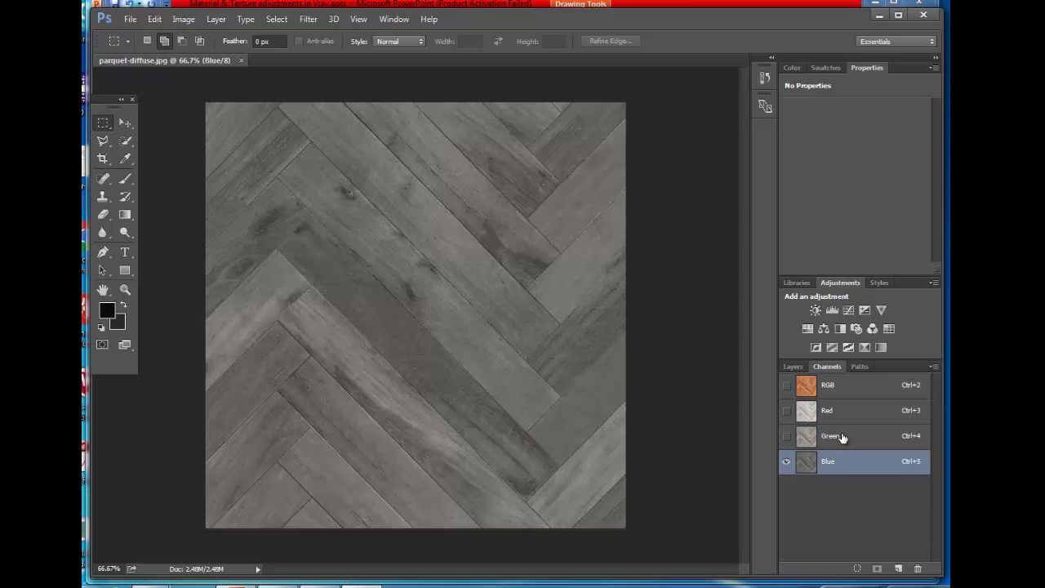
left_click(842, 438)
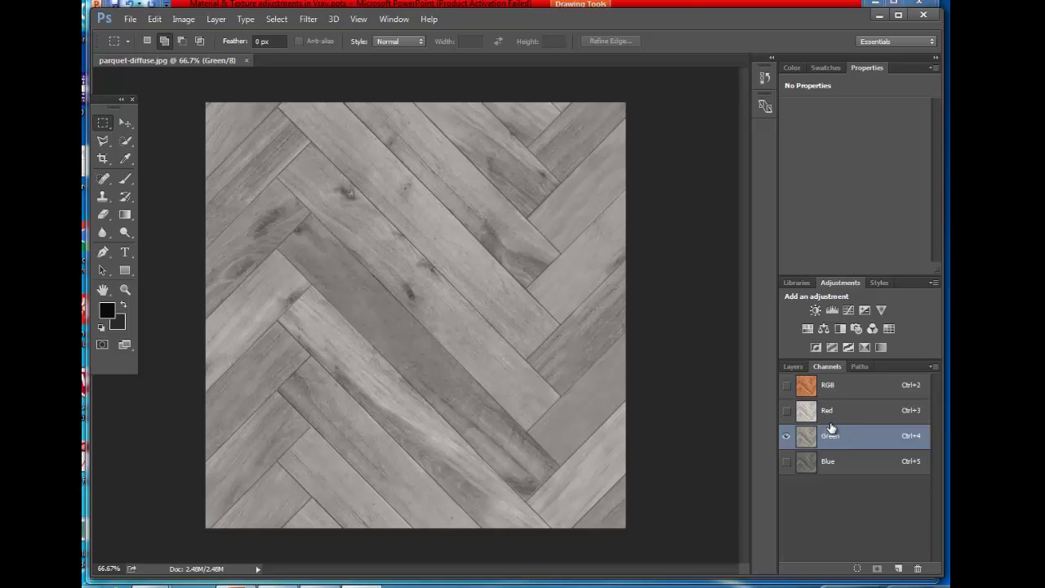
left_click(831, 409)
left_click(829, 463)
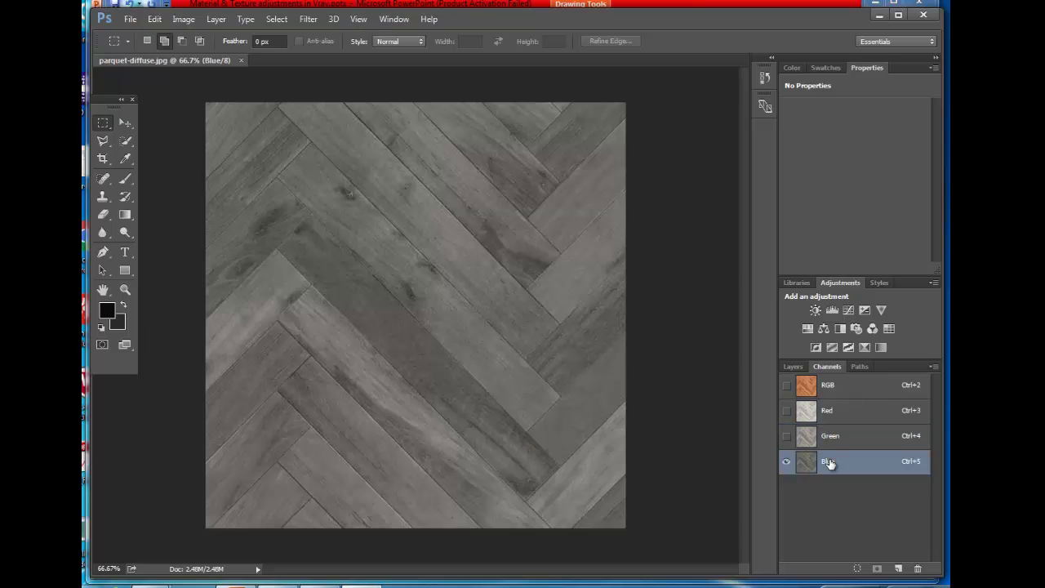
Step: Switch to PowerPoint and colour the parenthesised note about Image > Adjustments > Desaturate blue
left_click(238, 585)
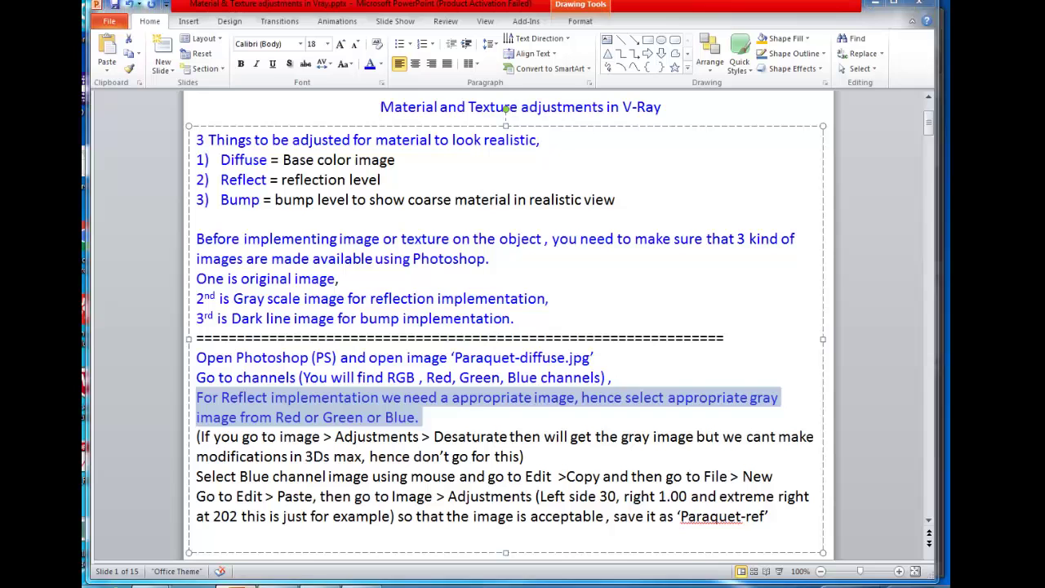
left_click(254, 445)
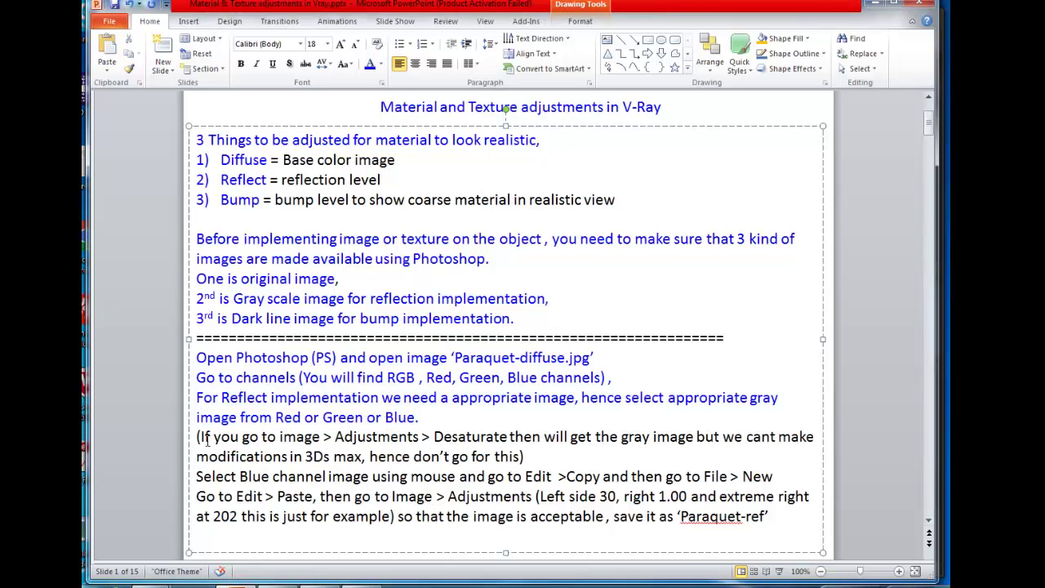
left_click_drag(196, 438, 541, 451)
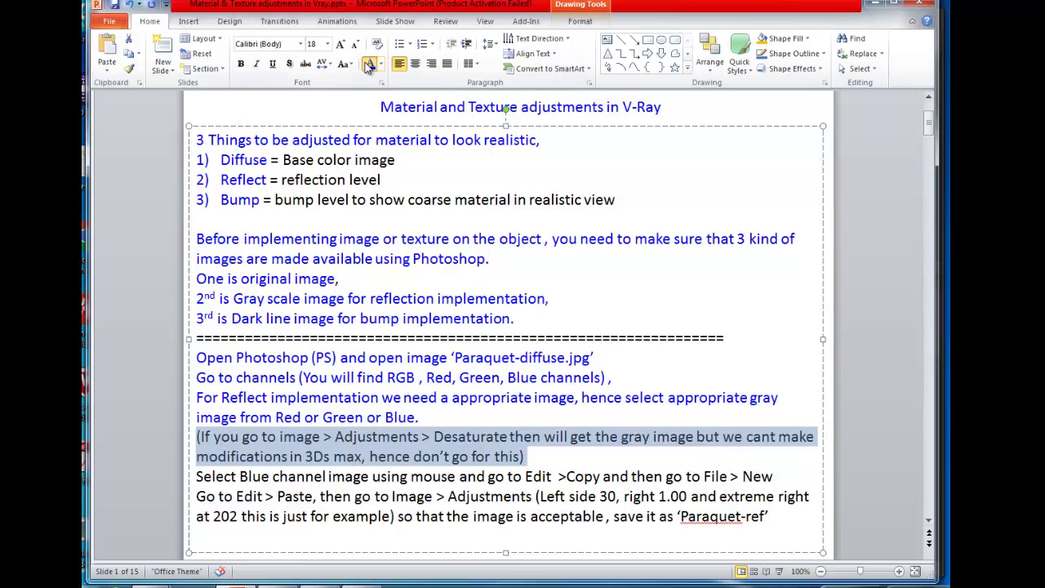
left_click(482, 459)
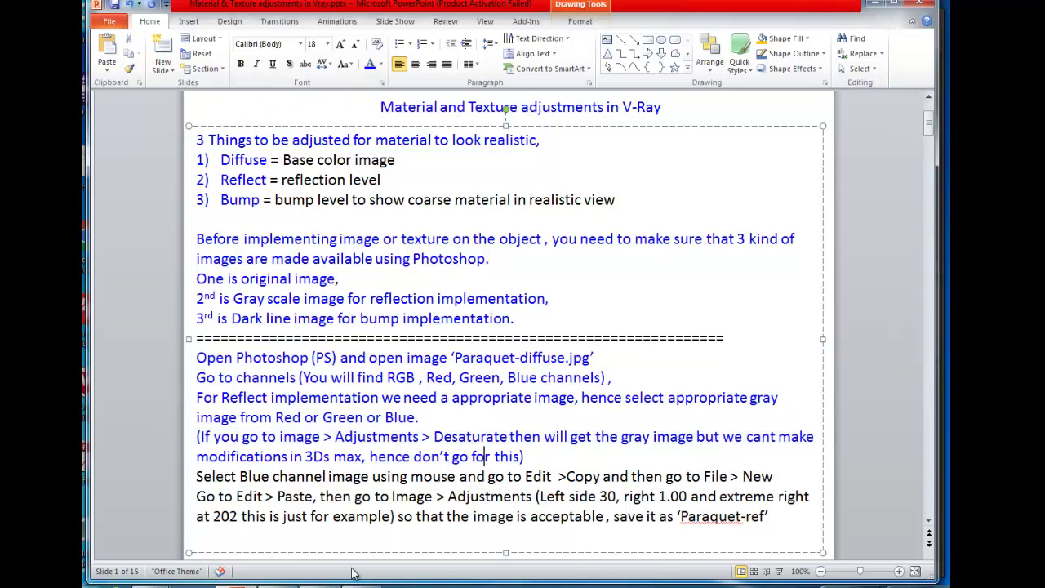
Step: Switch to Photoshop, make the RGB composite active and desaturate the parquet image
key("alt+Tab")
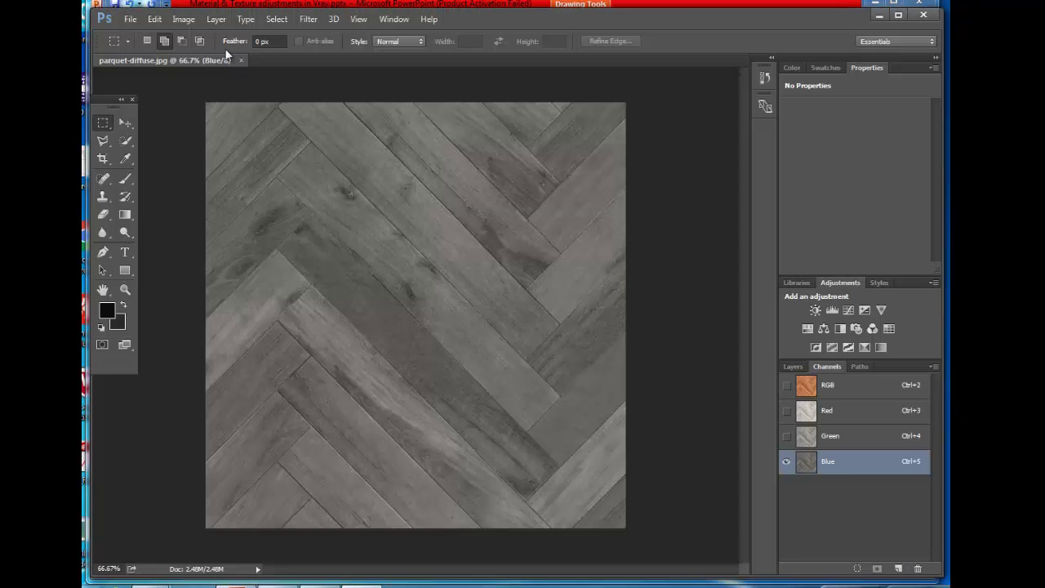
left_click(186, 19)
mouse_move(210, 55)
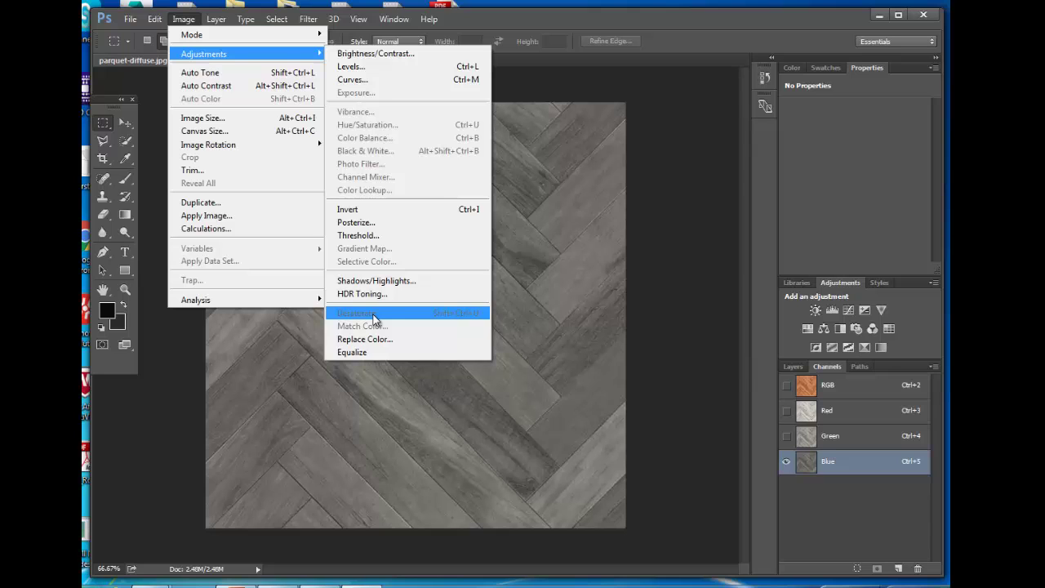
left_click(835, 387)
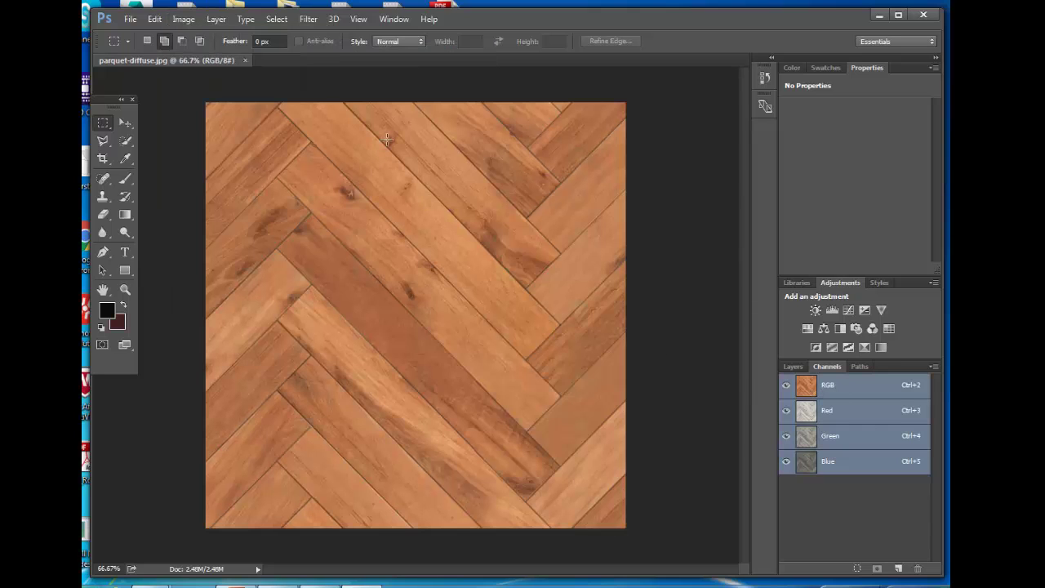
left_click(189, 20)
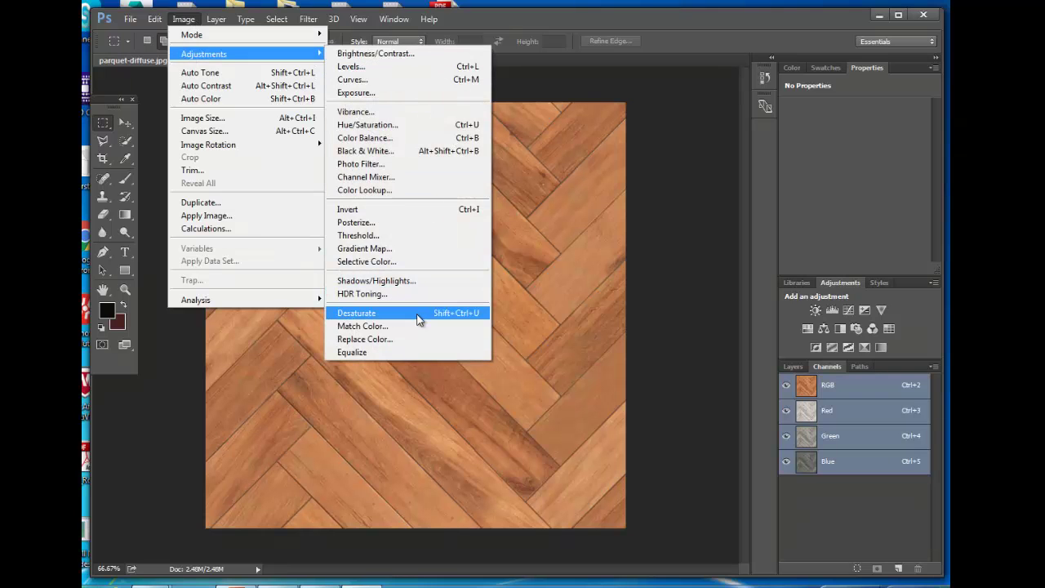
left_click(418, 318)
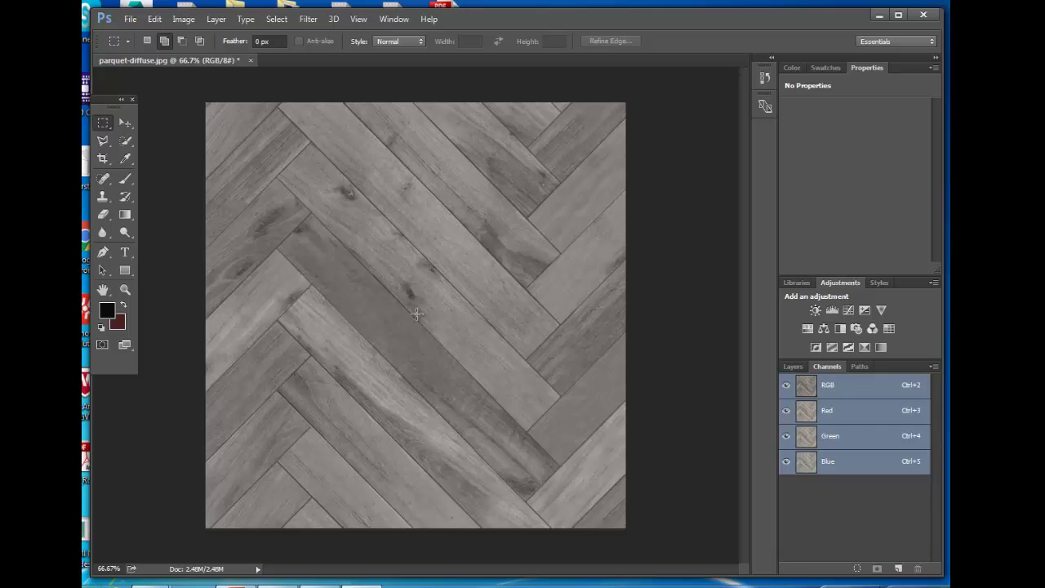
Step: Undo the desaturation of the parquet image
left_click(129, 19)
mouse_move(156, 19)
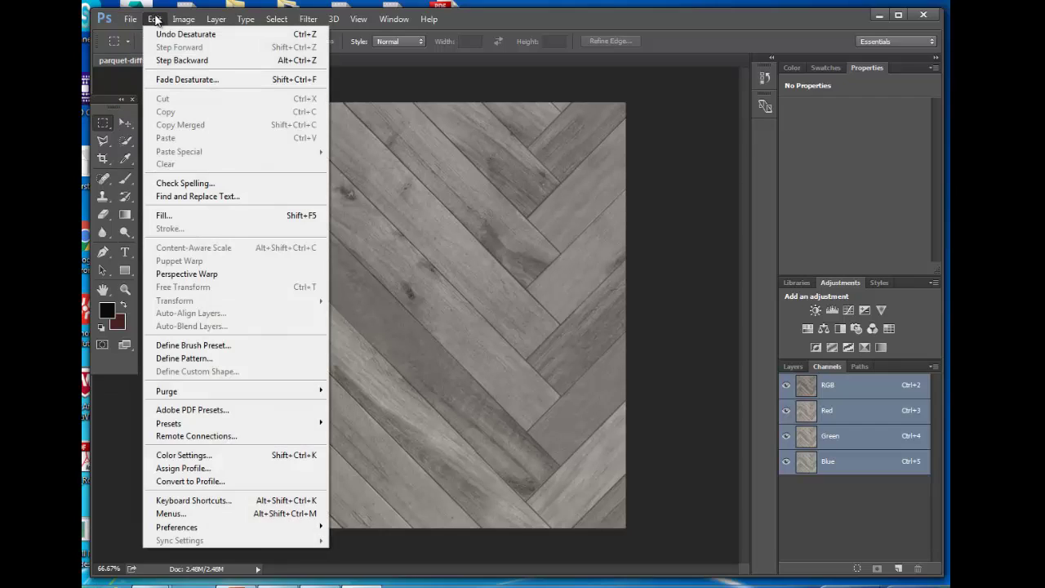
left_click(196, 35)
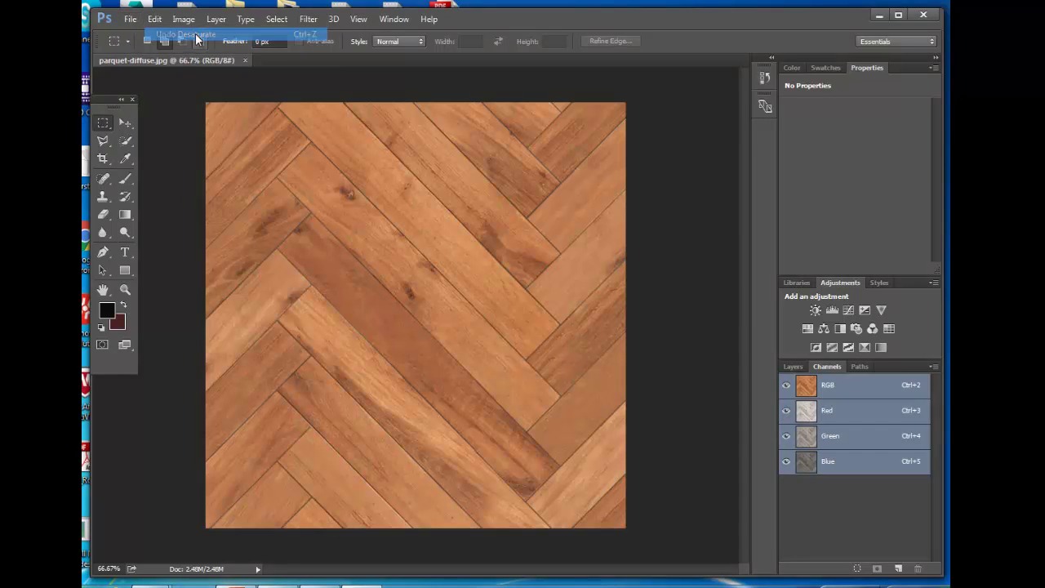
Step: View the Red and Green channels briefly and return to the RGB composite
left_click(804, 411)
left_click(866, 437)
left_click(857, 381)
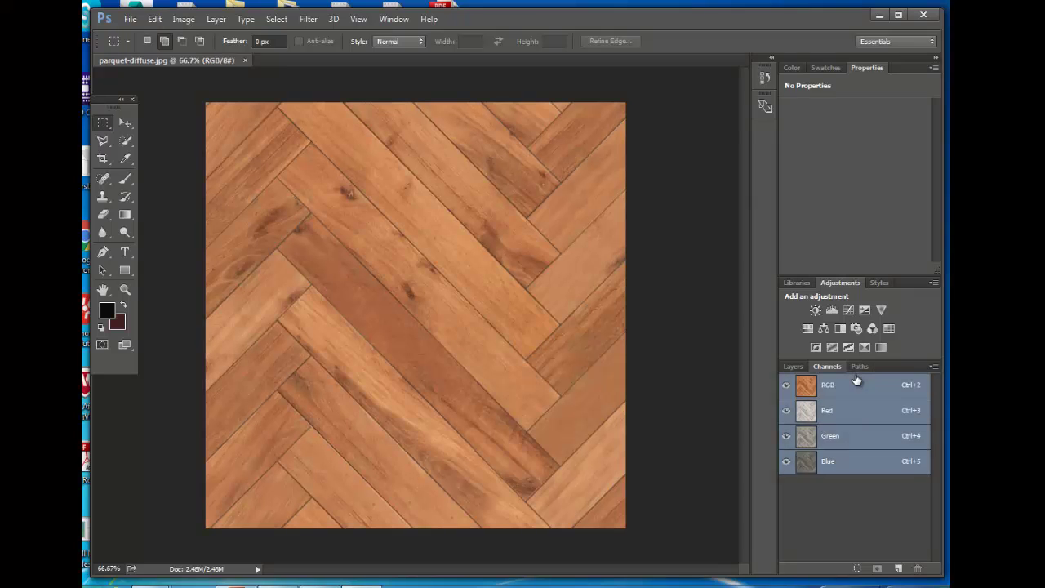
Step: Switch to PowerPoint and colour the line beginning "Select Blue channel image using mouse" blue
key("alt+Tab")
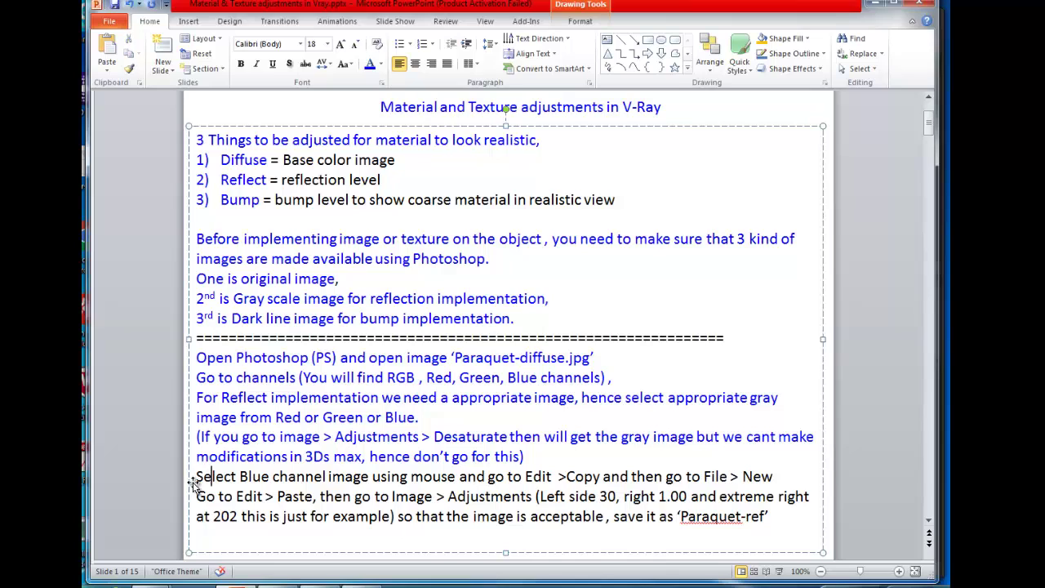
left_click_drag(199, 479, 555, 478)
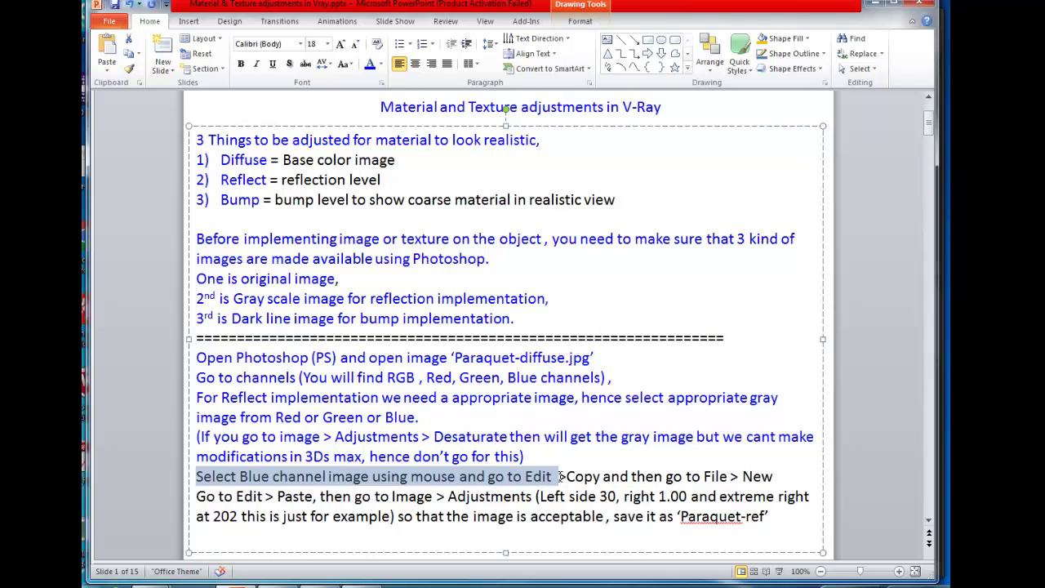
left_click_drag(560, 477, 764, 482)
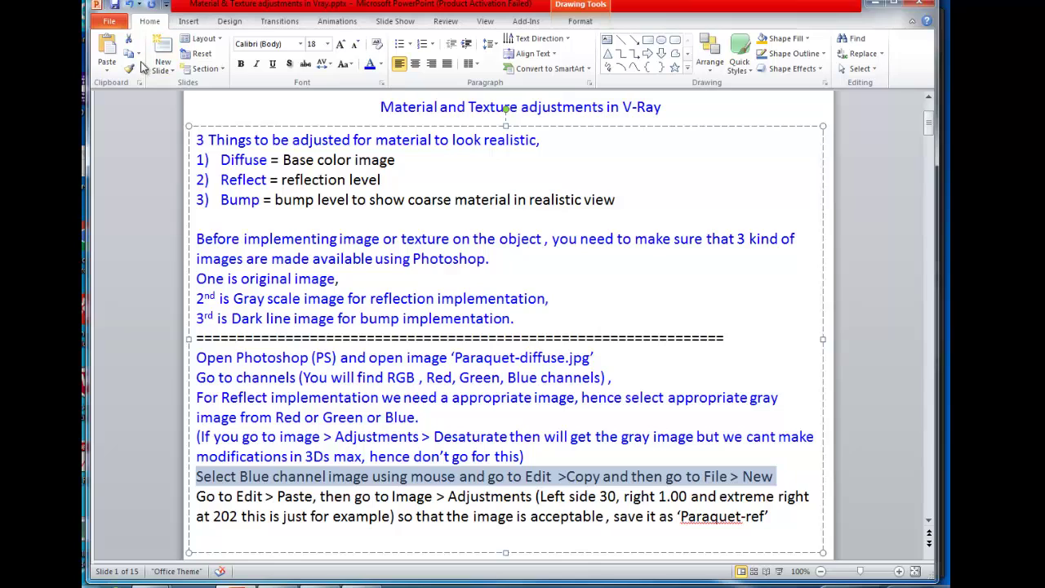
left_click(370, 64)
left_click(444, 474)
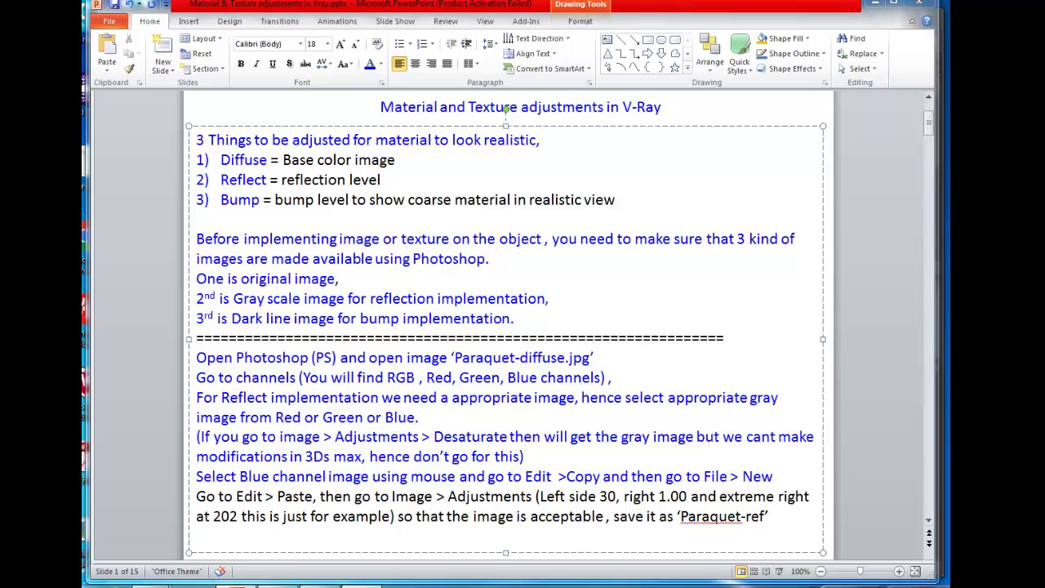
Step: Switch to Photoshop and make only the Blue channel of parquet-diffuse.jpg active
left_click(364, 585)
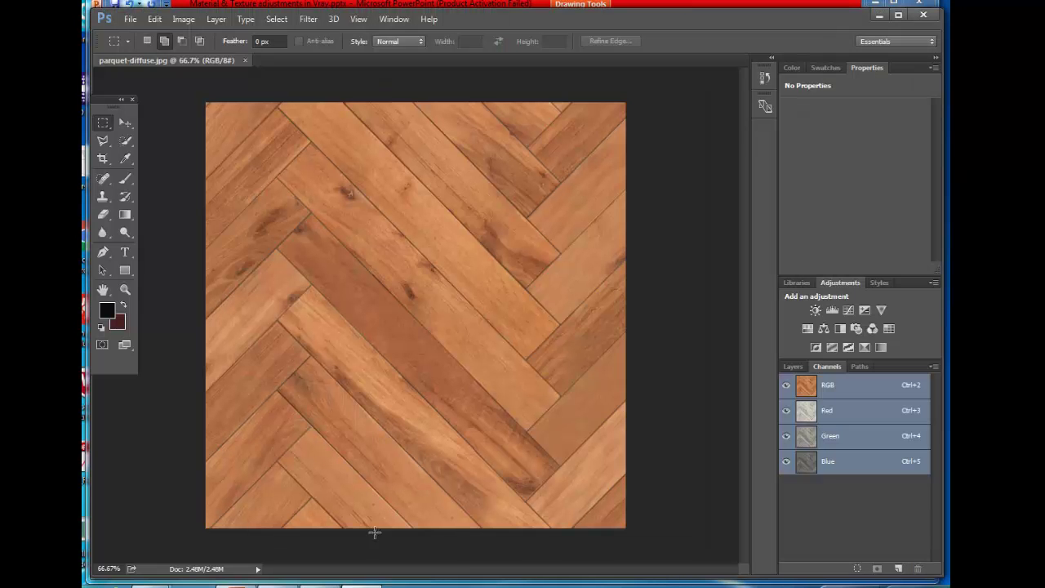
left_click(838, 467)
Step: Switch to PowerPoint and highlight the words "Blue channel" in the copying instruction
left_click(235, 585)
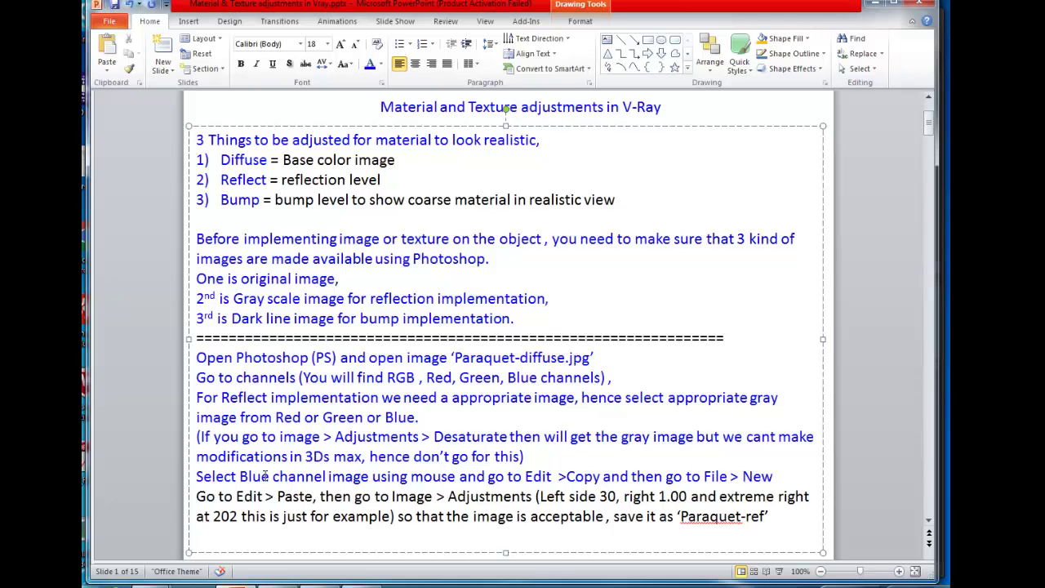
left_click_drag(240, 476, 327, 477)
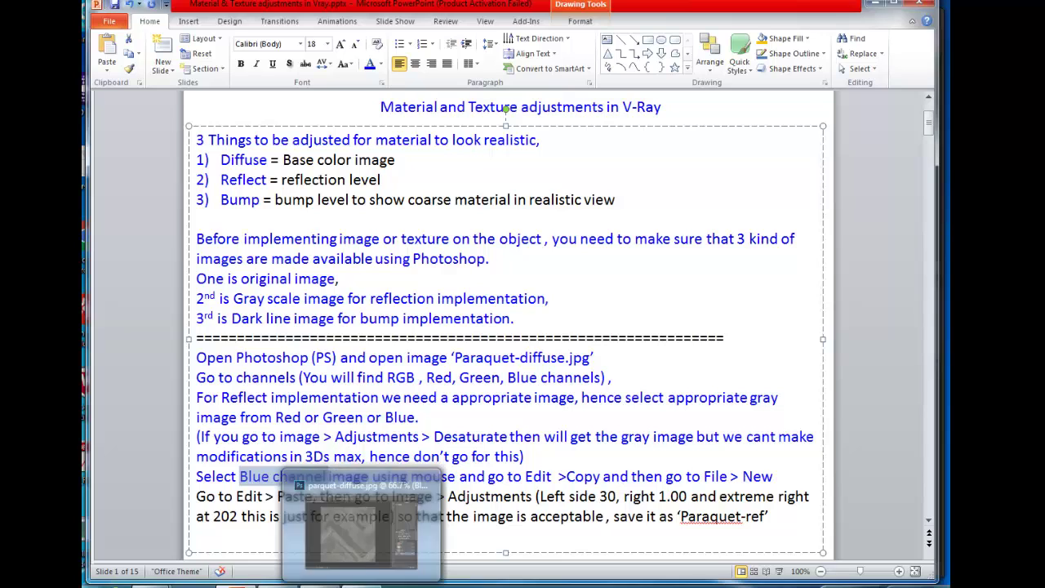
Step: Switch to Photoshop, select the entire Blue channel image of parquet-diffuse.jpg with a rectangular marquee and copy it
left_click(362, 522)
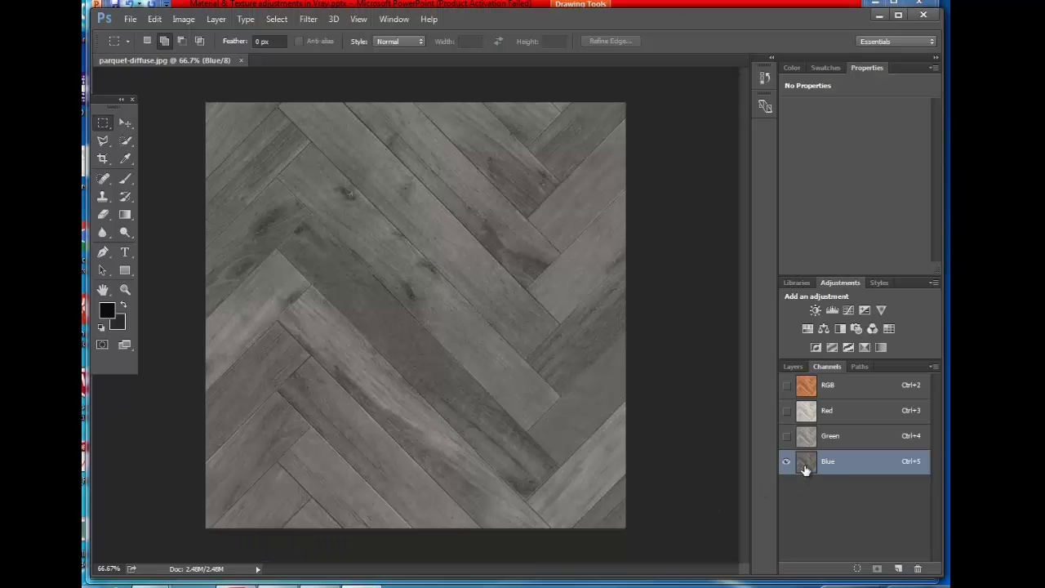
left_click(149, 19)
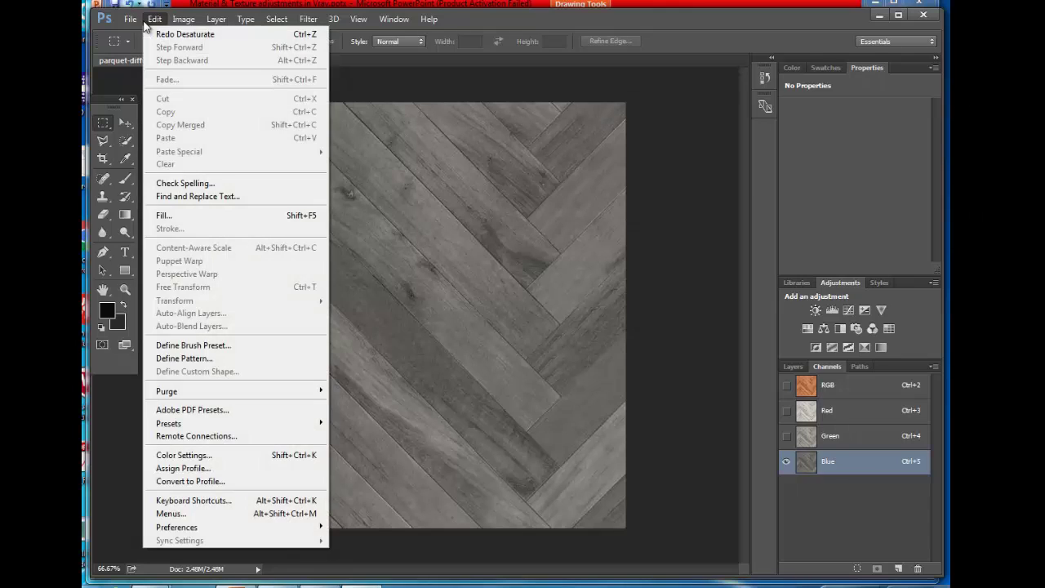
left_click(356, 150)
left_click_drag(199, 95, 637, 542)
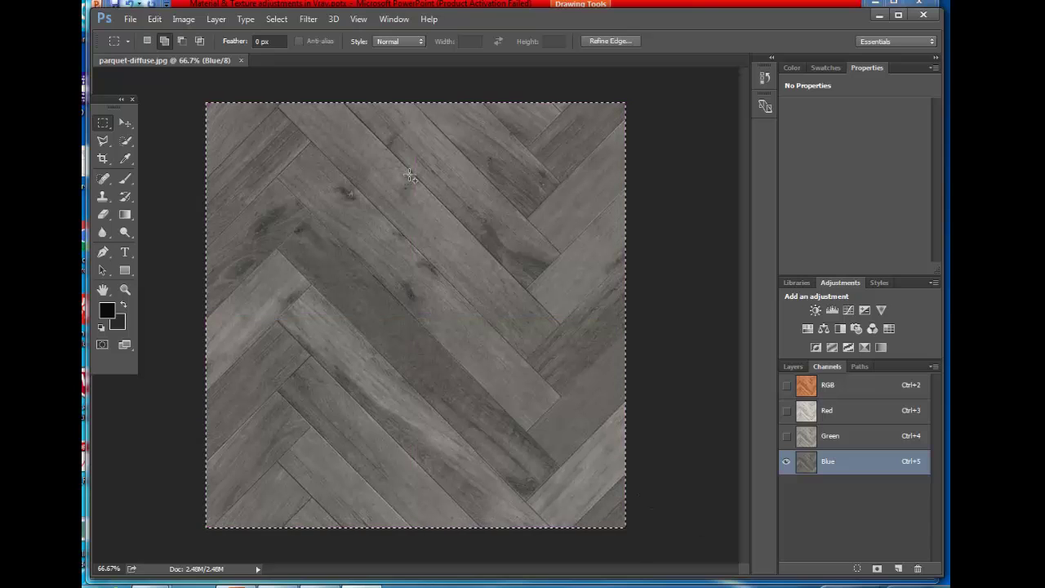
left_click(155, 19)
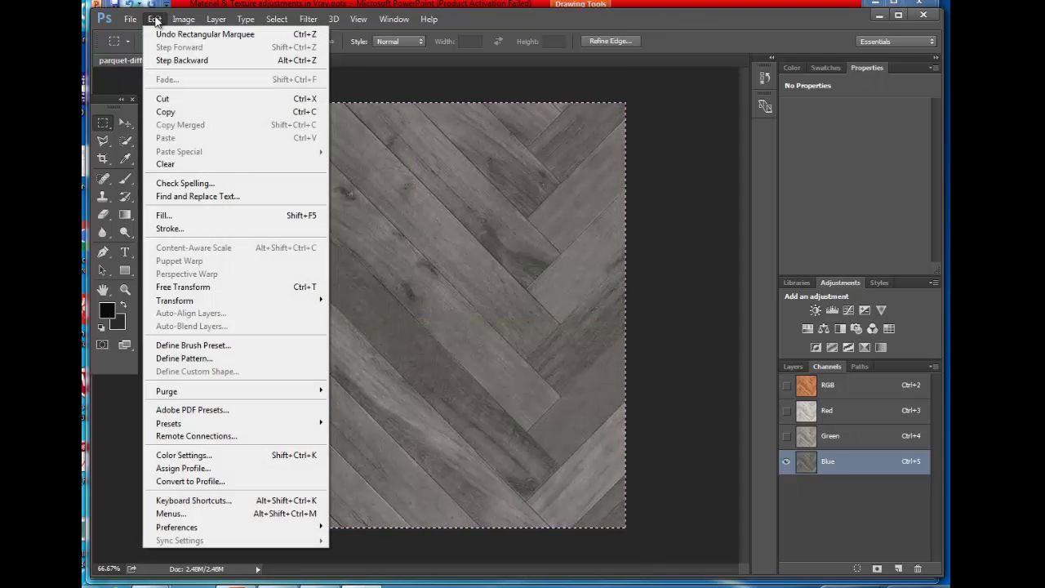
left_click(172, 113)
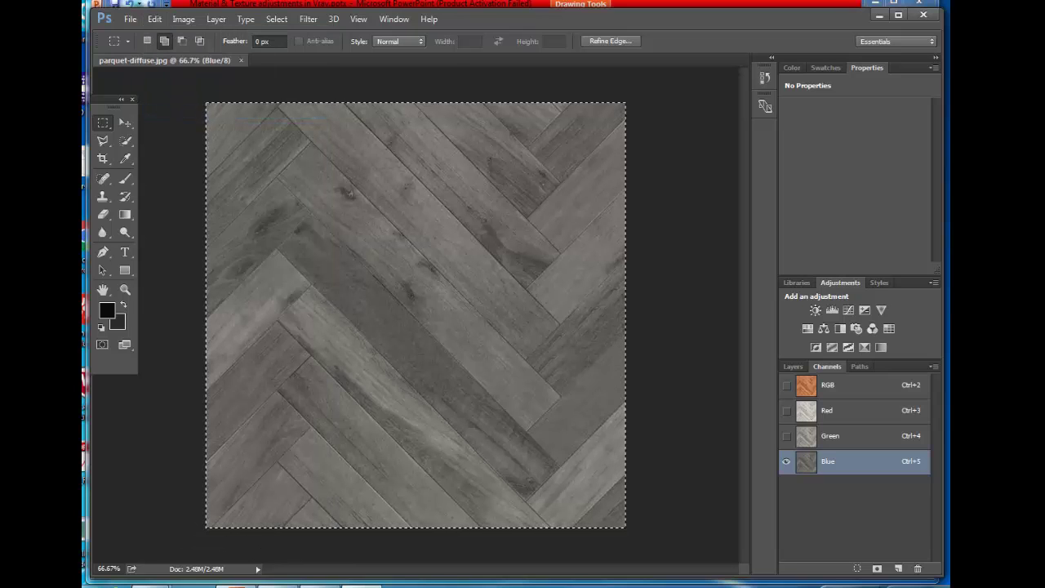
Step: Create a new 931 x 930 pixel, 72 pixels/inch, 8-bit grayscale document from the Clipboard preset with a white background
key("alt+Tab")
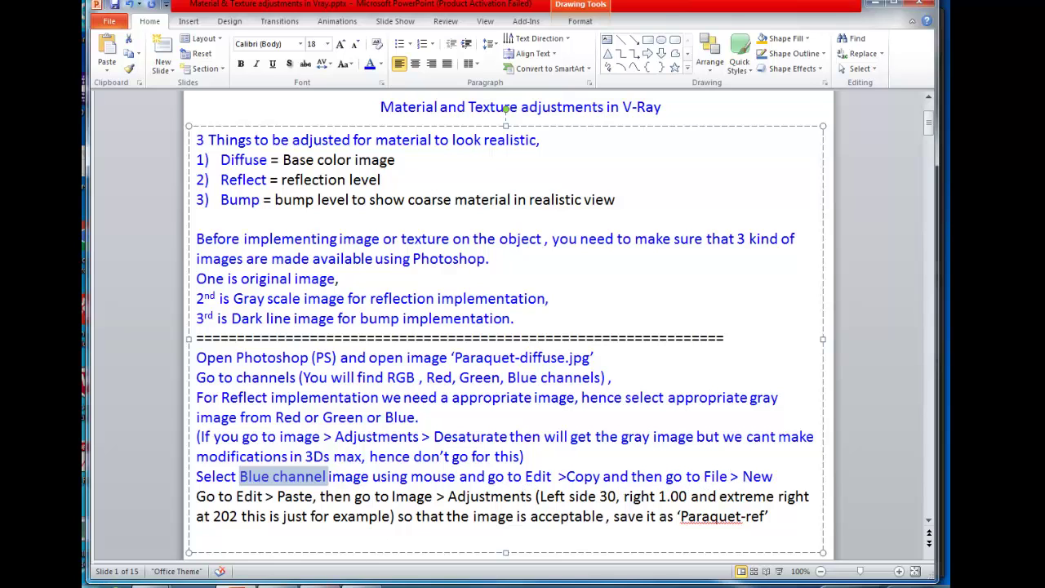
left_click(359, 585)
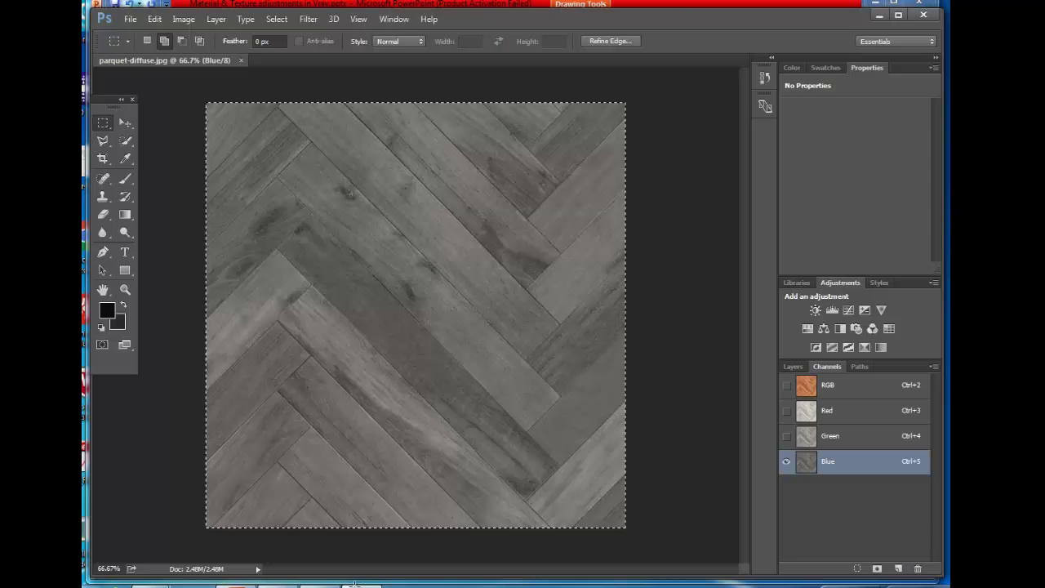
left_click(129, 19)
left_click(142, 36)
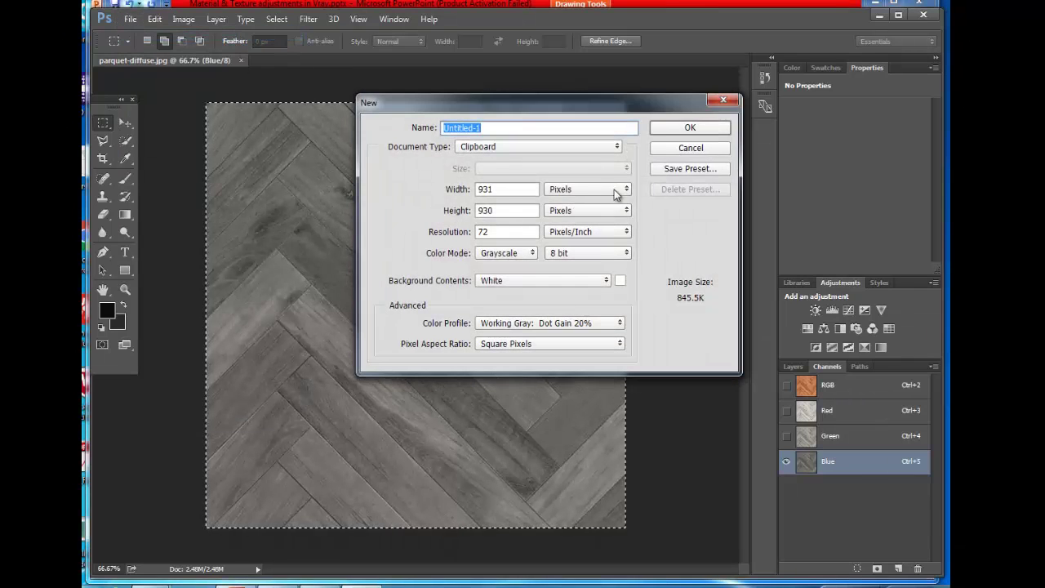
left_click(686, 131)
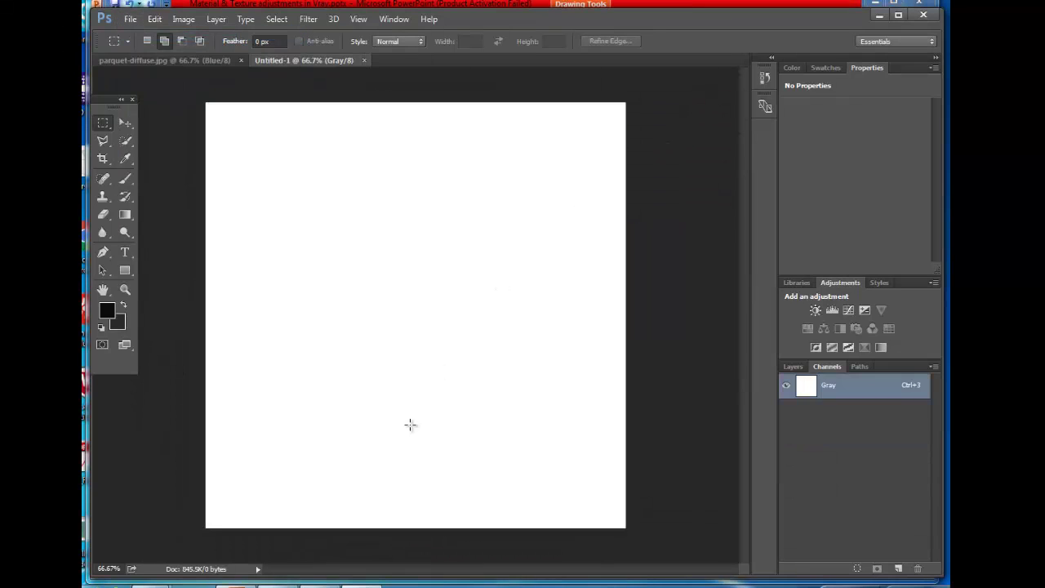
Step: Switch to PowerPoint and colour the words "Go to Edit > Paste," blue
left_click(242, 583)
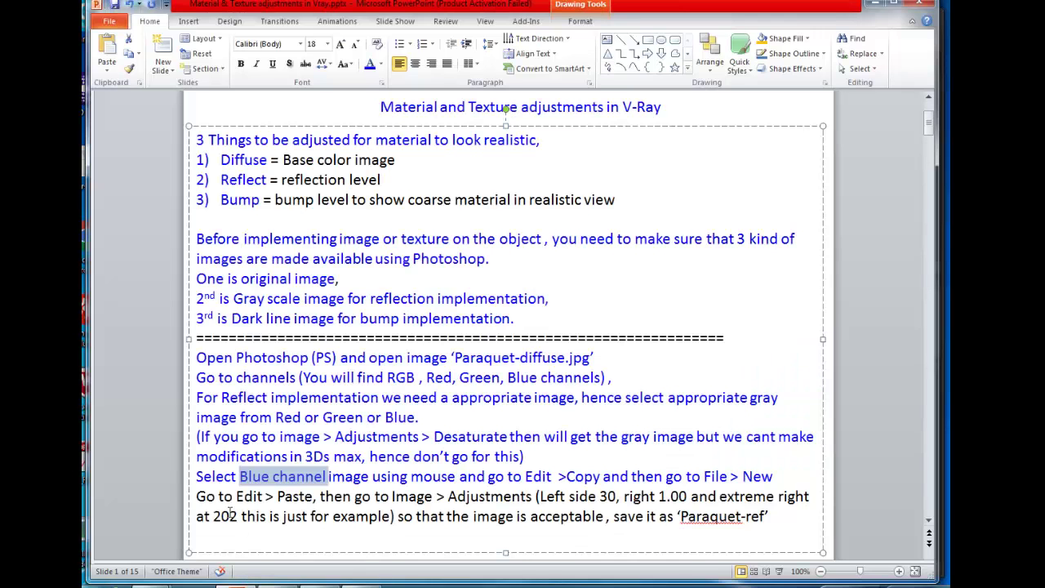
left_click_drag(196, 495, 317, 496)
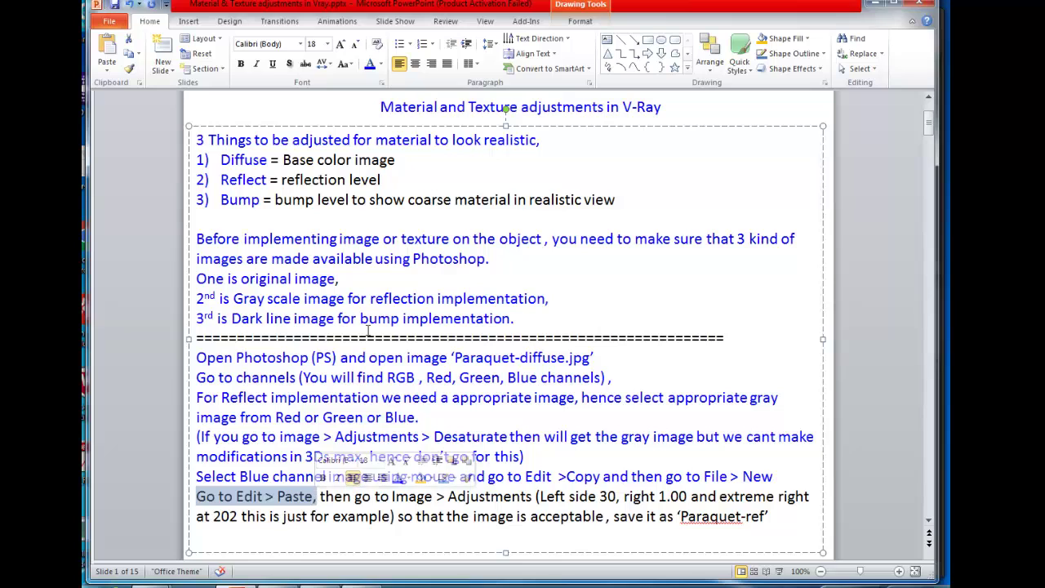
left_click(368, 69)
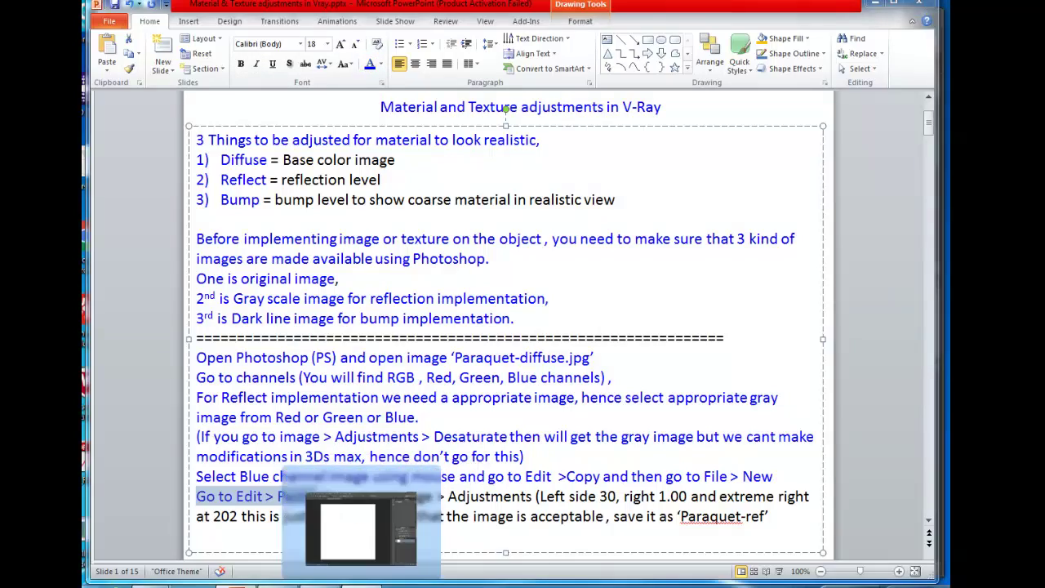
Step: Switch to Photoshop and paste the copied Blue channel image into the new blank document
left_click(343, 585)
left_click(154, 19)
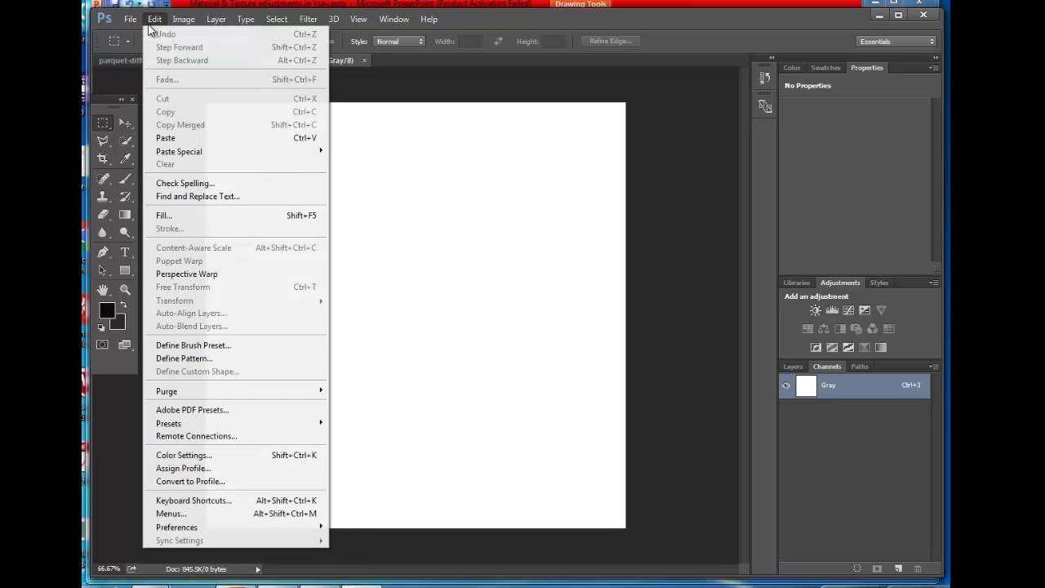
left_click(168, 140)
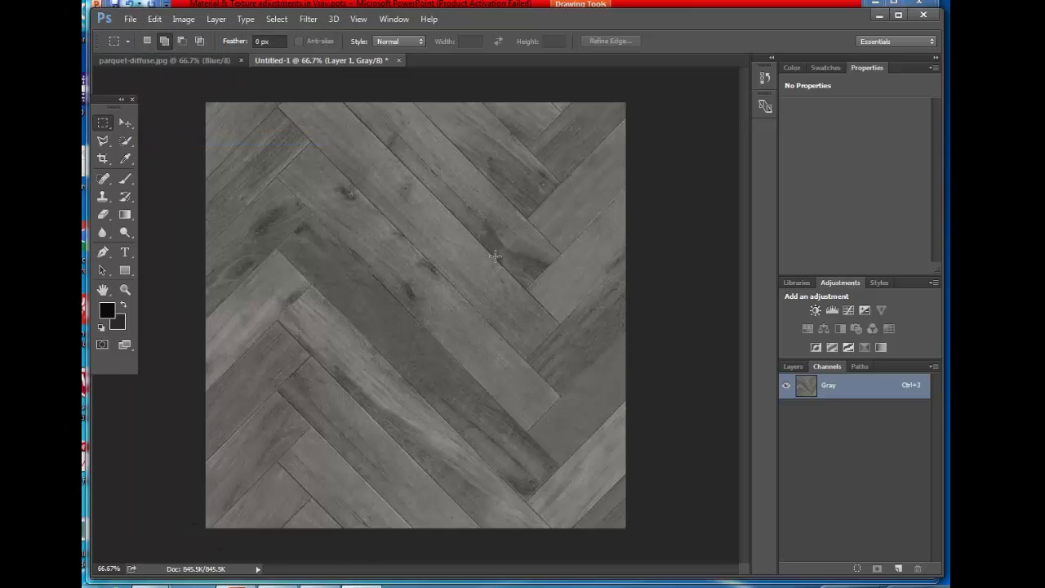
Step: Switch to PowerPoint and colour the words "then go to Image > Adjustments" blue
left_click(217, 582)
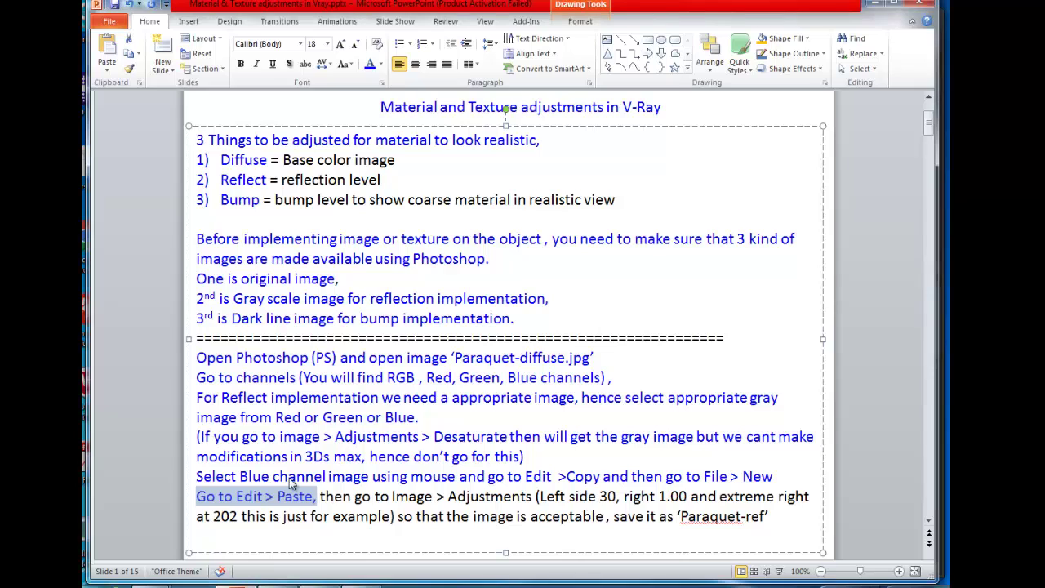
left_click_drag(318, 500, 491, 500)
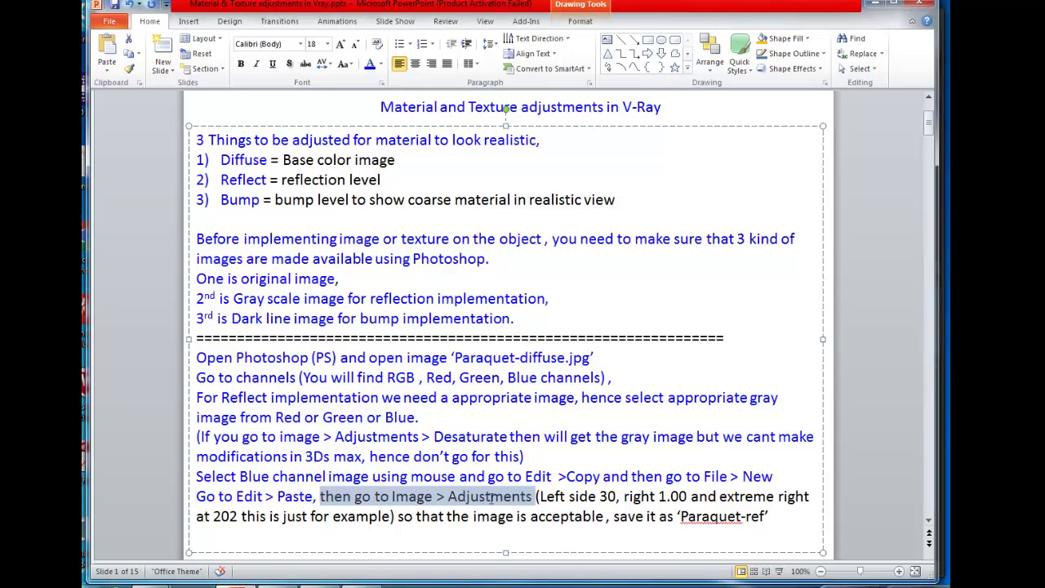
left_click(370, 64)
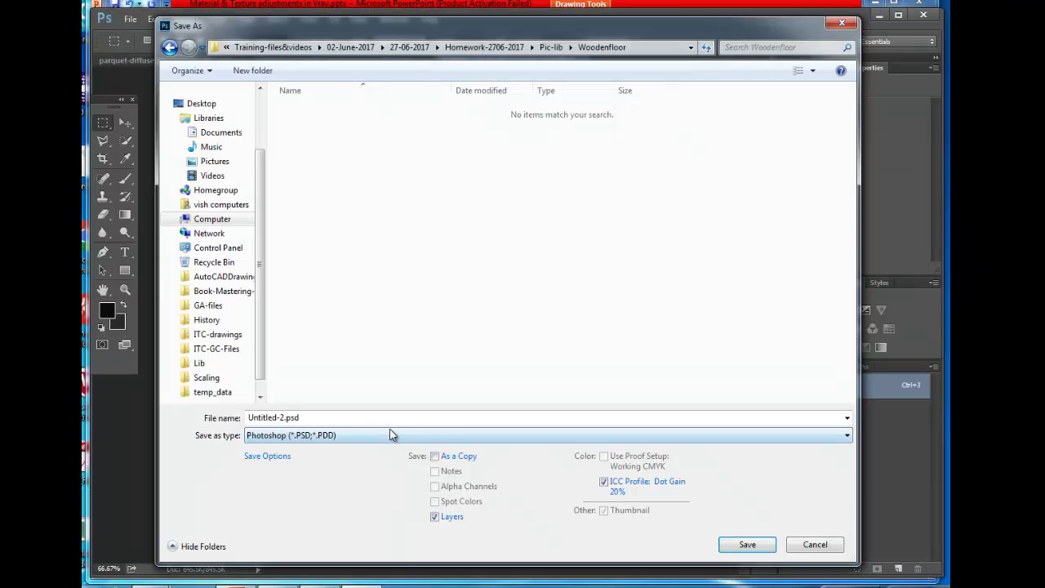
Step: Save the adjusted grayscale image in the Woodenfloor folder as the JPEG Paraquet-ref.jpg with quality 12 and progressive format
left_click(391, 436)
key("Escape")
double_click(358, 417)
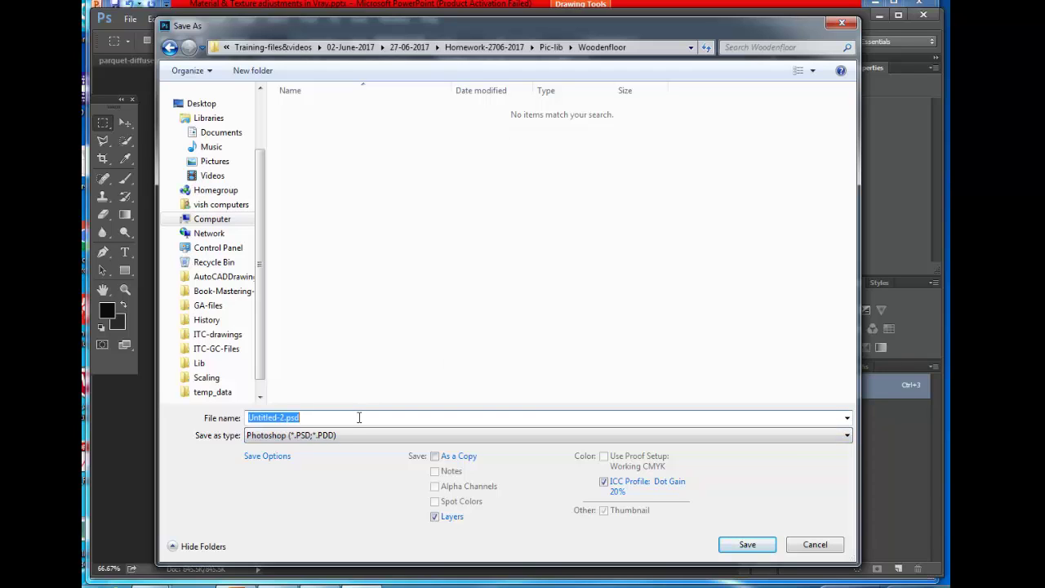
type("Paraquet-ref")
left_click(368, 435)
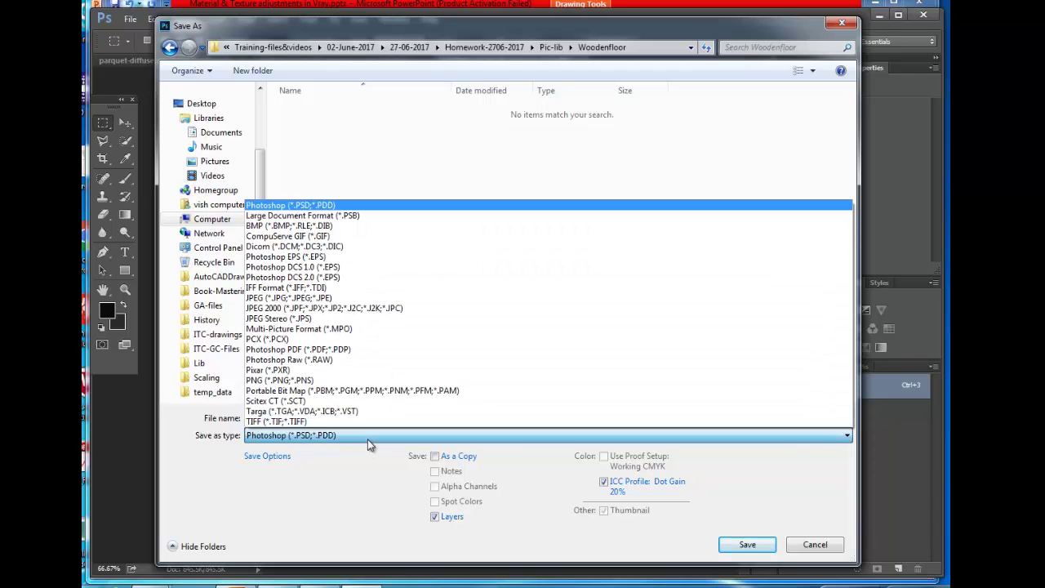
left_click(415, 297)
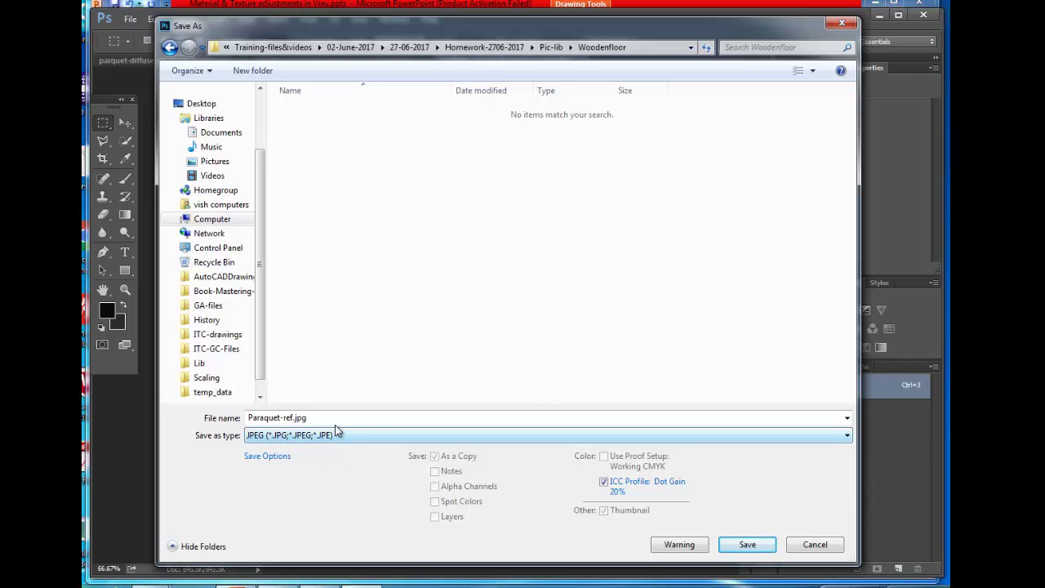
left_click(749, 546)
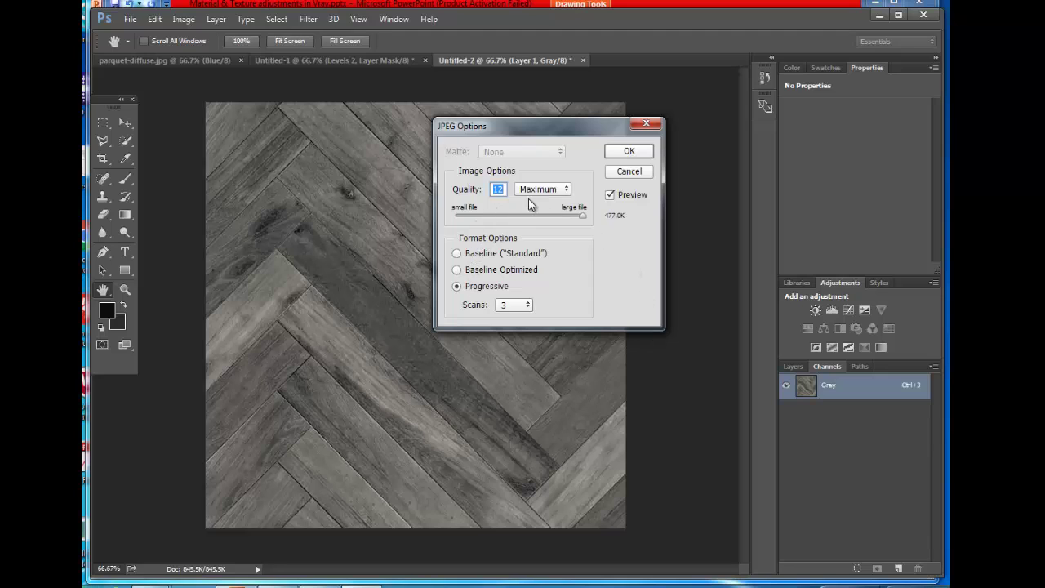
left_click(637, 154)
left_click(635, 151)
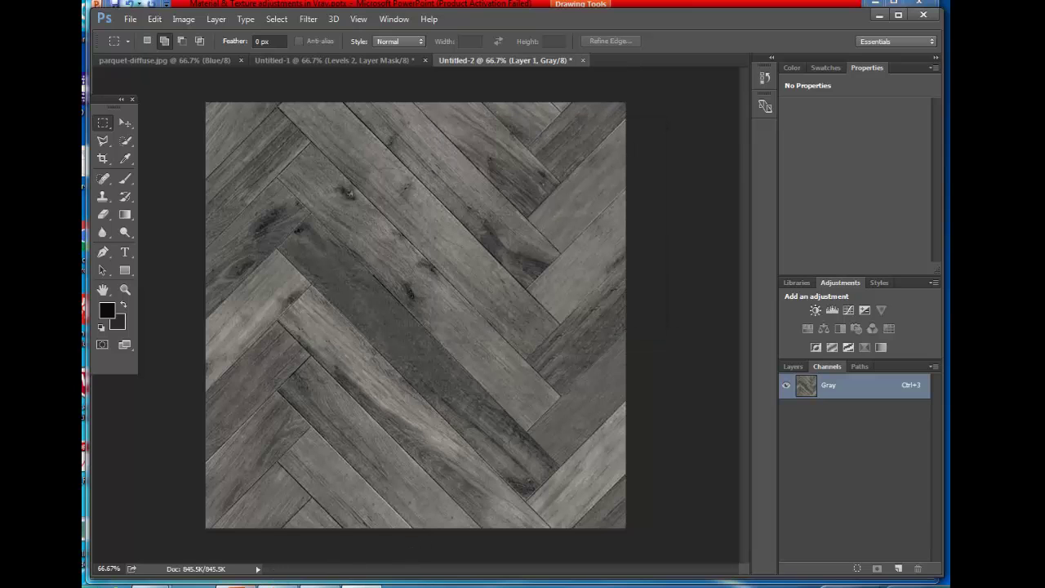
Step: Switch to PowerPoint and colour the green channel instruction at the start of slide 2, ending with 'Parquet-bump.jpg', blue
key("alt+Tab")
scroll(928, 434, "down", 1)
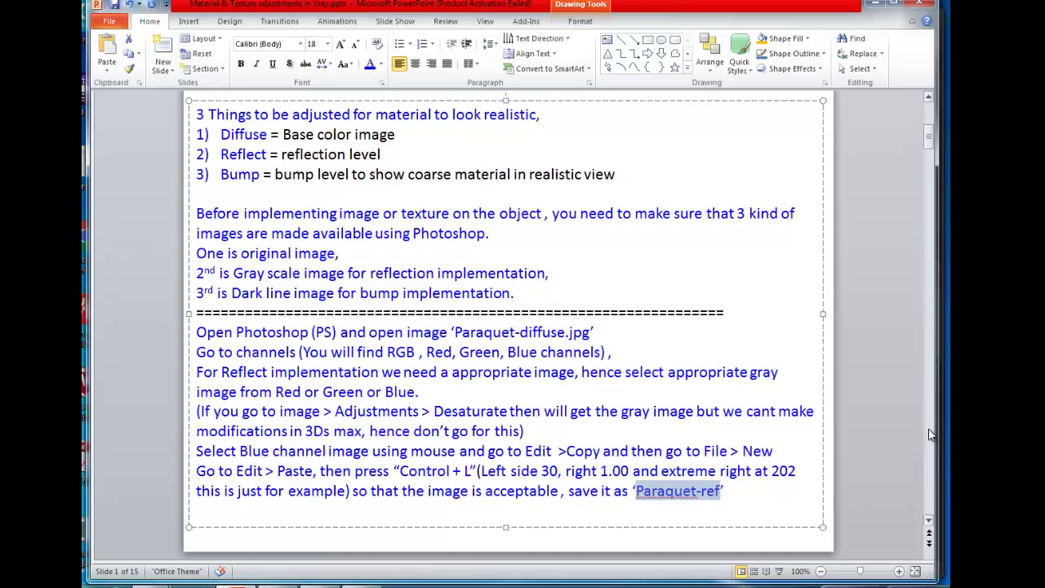
scroll(928, 435, "down", 2)
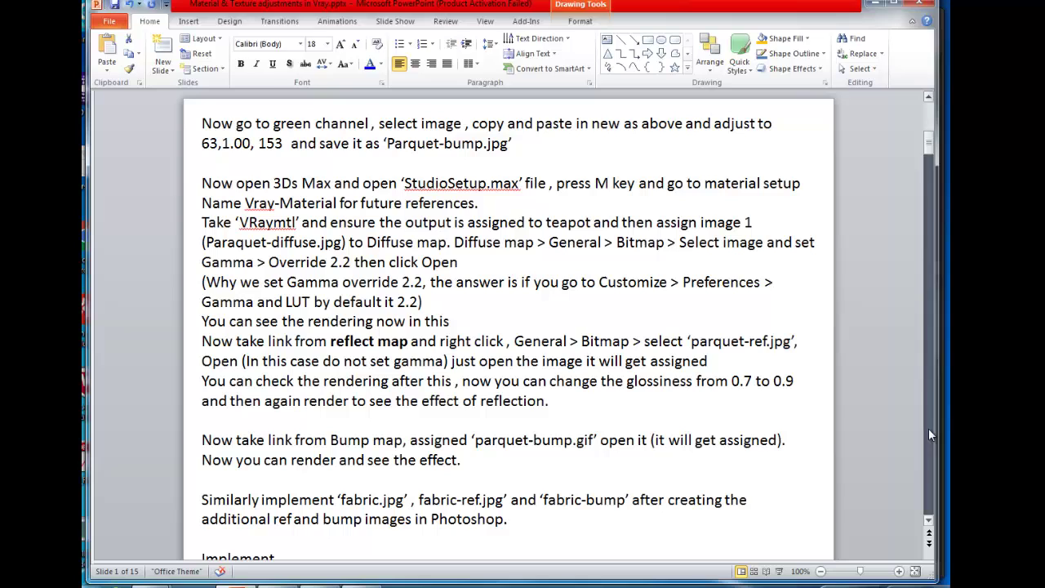
left_click(262, 143)
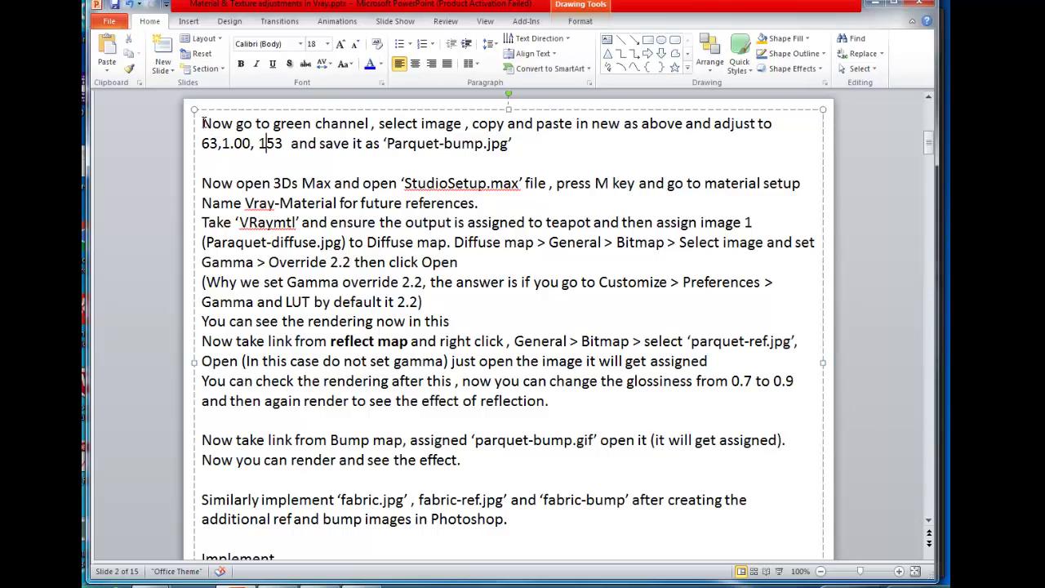
left_click_drag(204, 123, 546, 141)
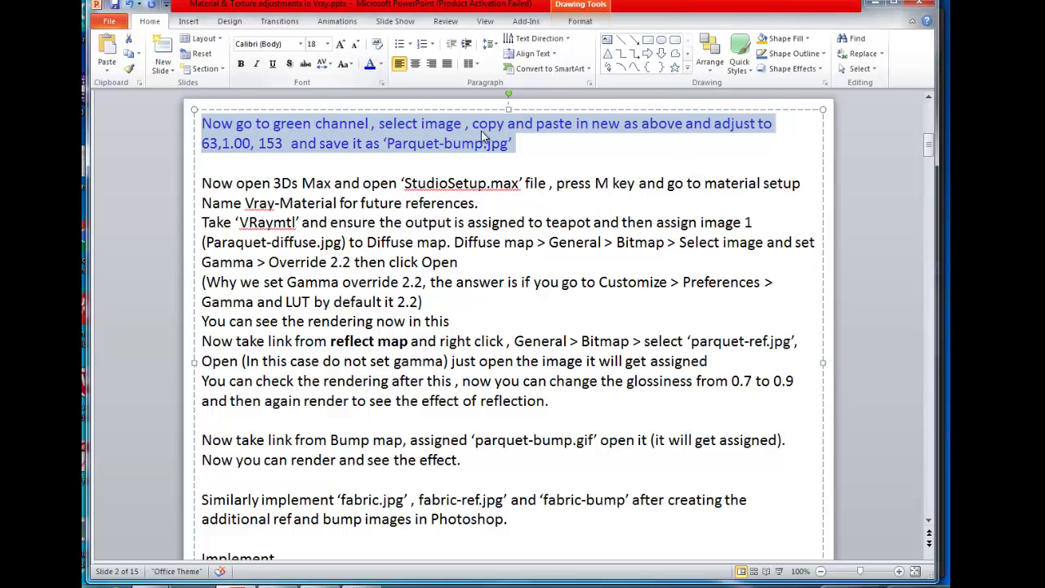
left_click(504, 145)
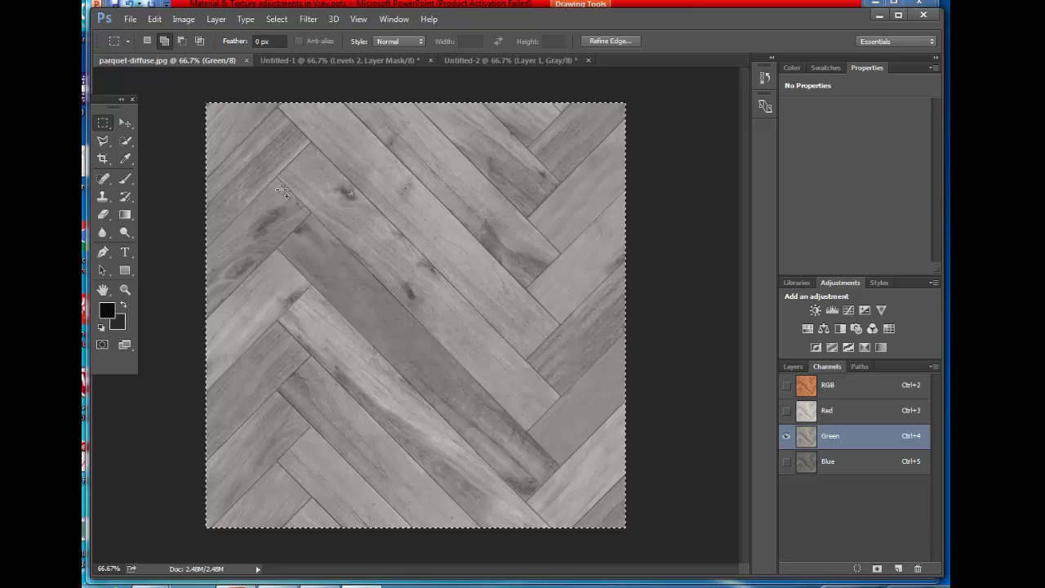
Step: In Photoshop, select the entire Green channel image of parquet-diffuse.jpg and copy it
left_click_drag(175, 87, 664, 555)
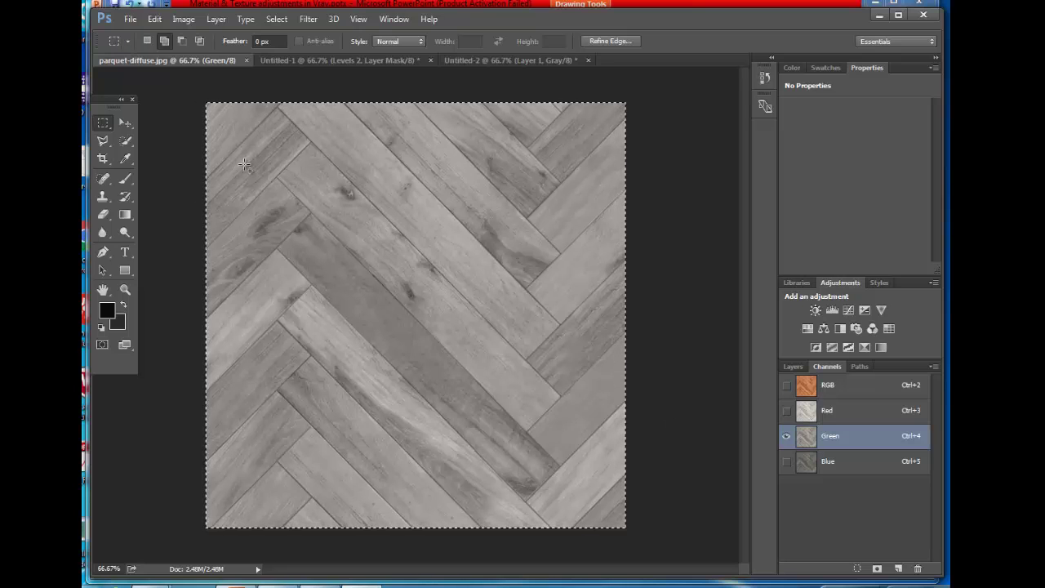
left_click(154, 19)
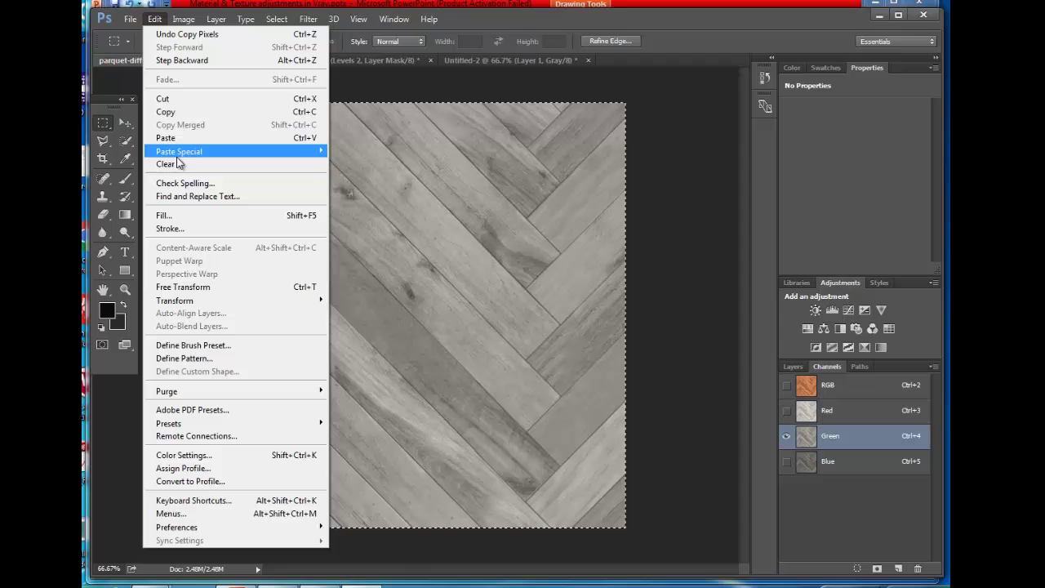
left_click(180, 112)
Step: Create a new 931 x 930 pixel grayscale document from the Clipboard preset and paste the copied Green channel image into it
left_click(131, 21)
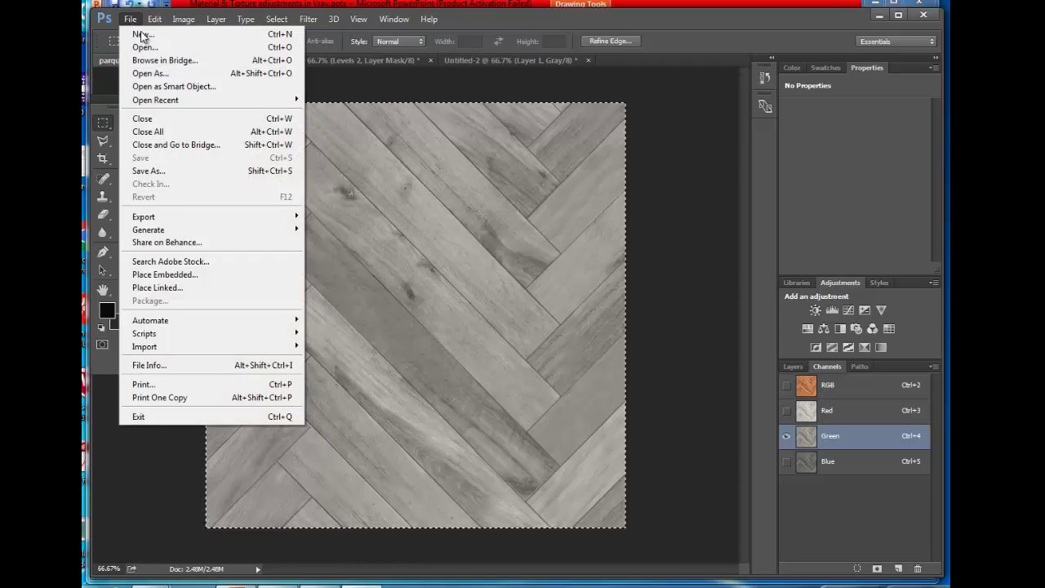
left_click(147, 35)
left_click(695, 128)
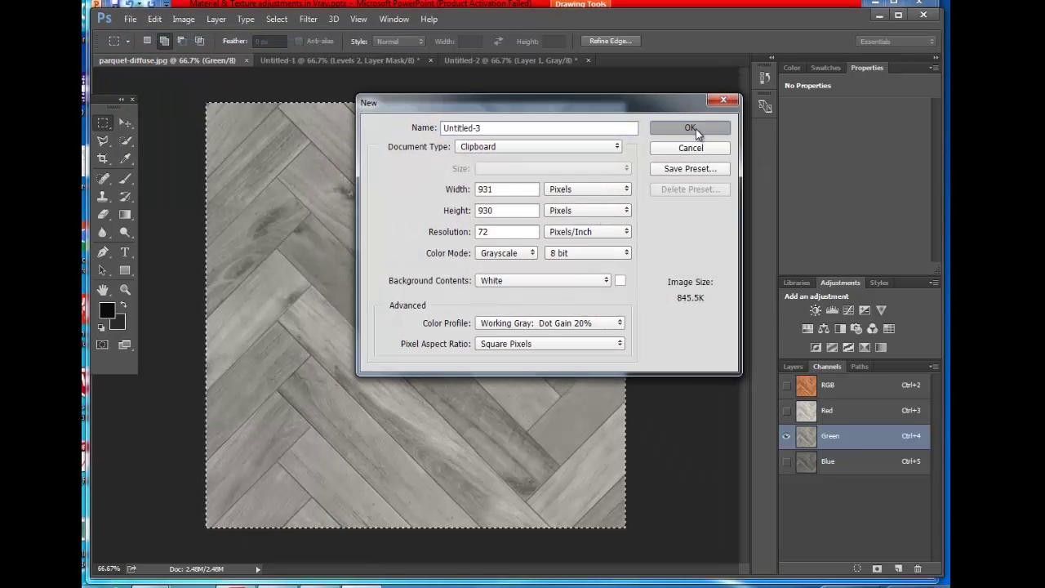
left_click(154, 19)
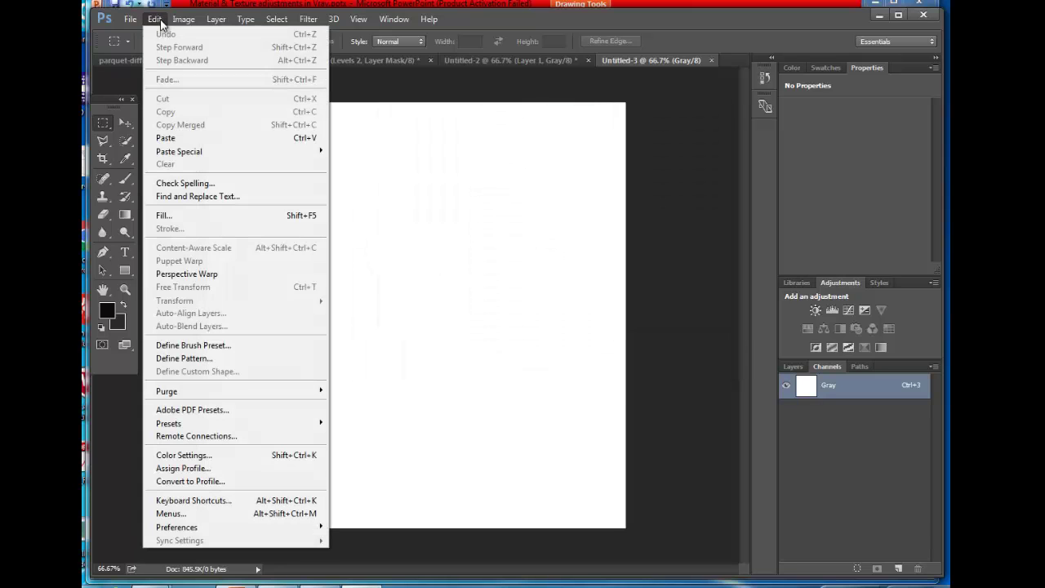
left_click(181, 134)
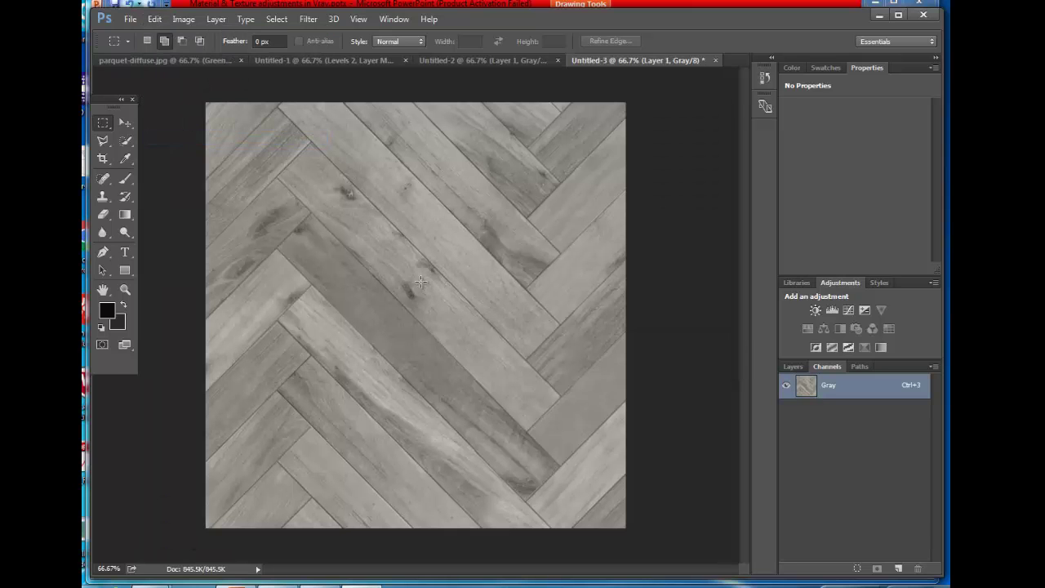
Step: Adjust the pasted Green channel image with Levels, setting the input levels to 63, 1.00 and 153 as in the PowerPoint notes
key("ctrl+alt+l")
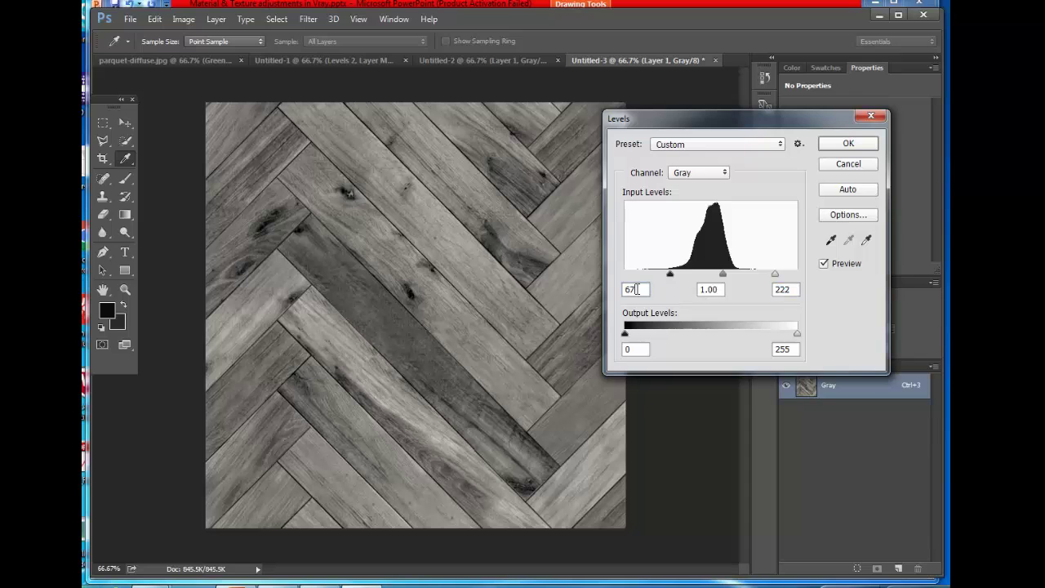
left_click(635, 289)
type("63")
key("alt+Tab")
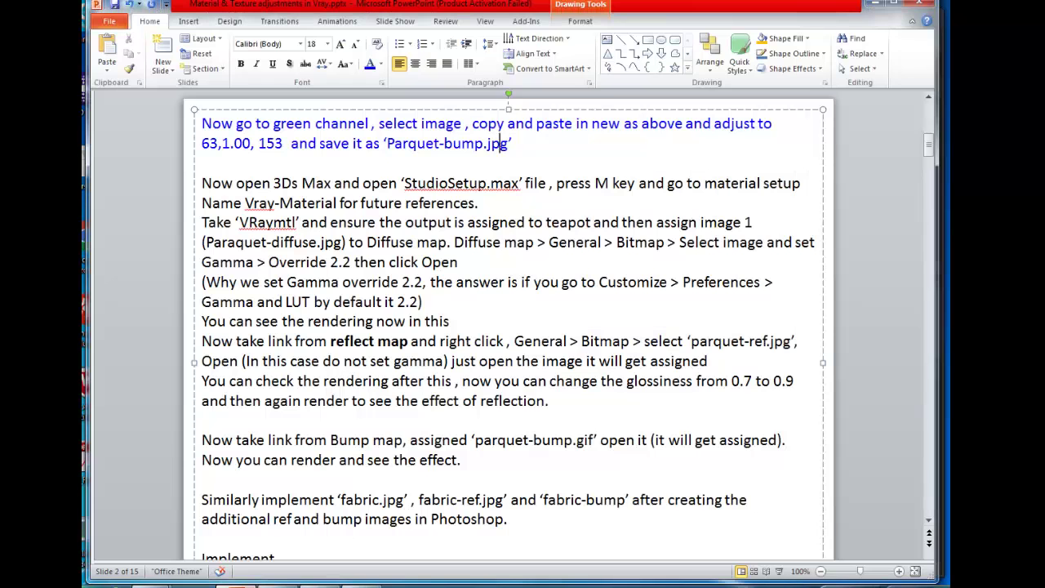
key("alt+Tab")
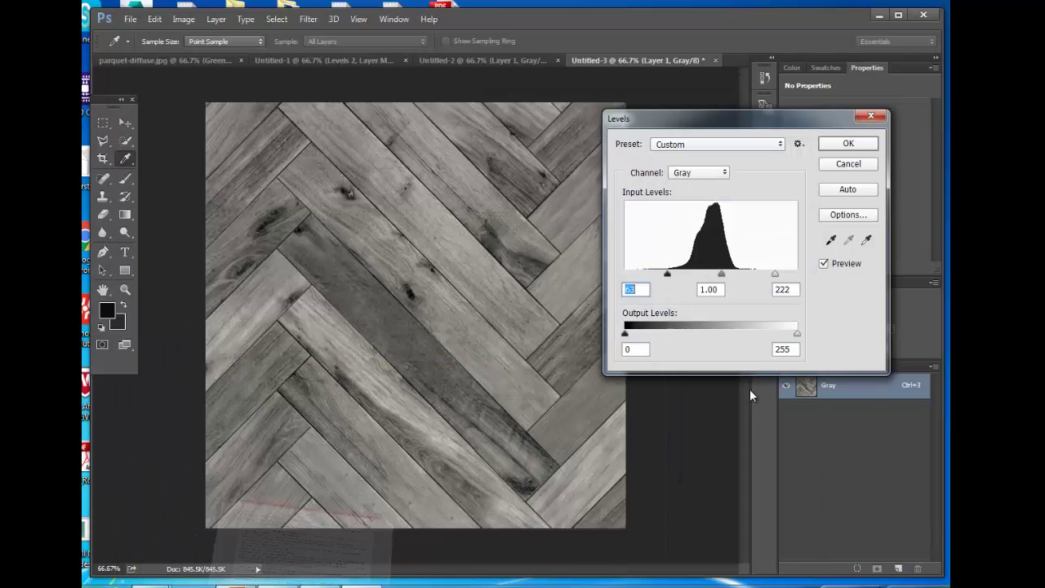
left_click(784, 289)
double_click(784, 289)
type("1")
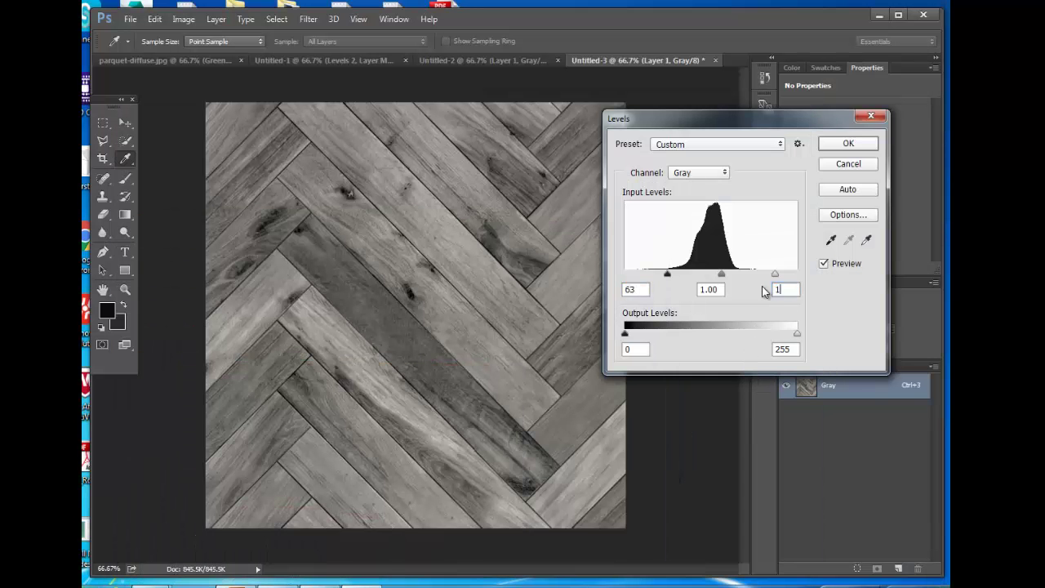
type("53")
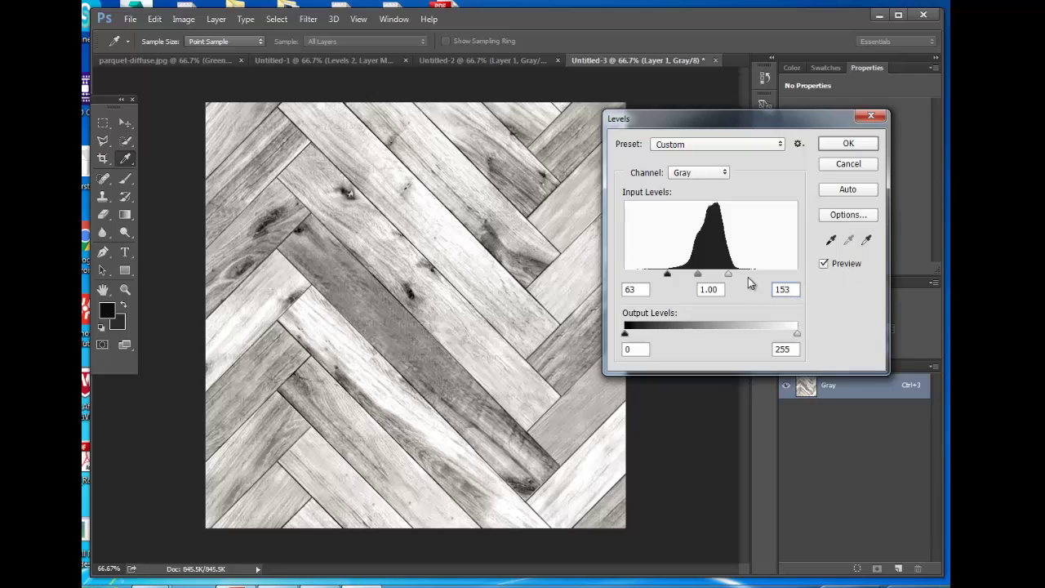
left_click(848, 143)
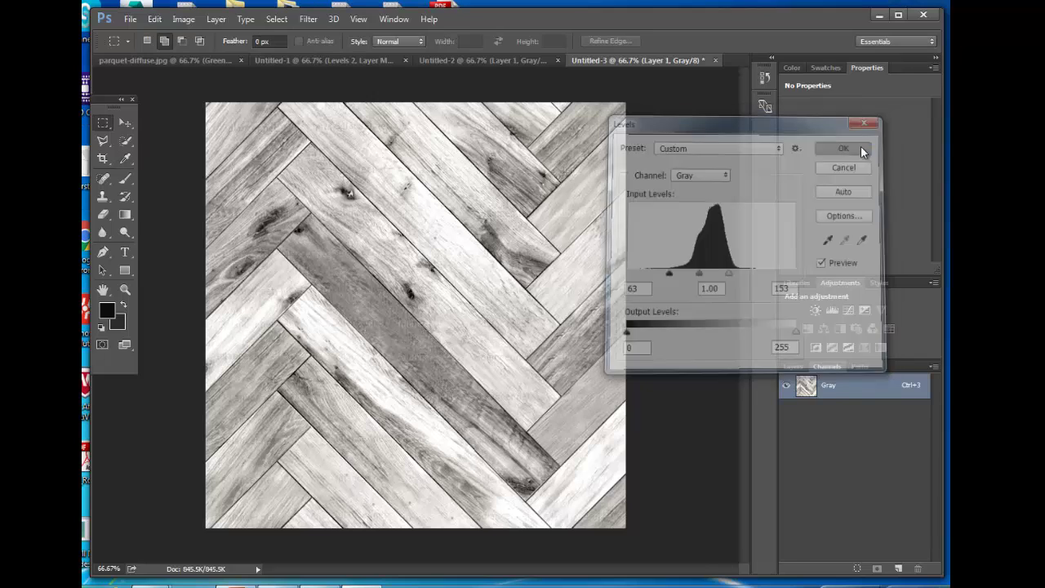
Step: Begin saving the adjusted image under a new name, using 'Parquet-bump' copied from the PowerPoint notes as the file name
left_click(130, 18)
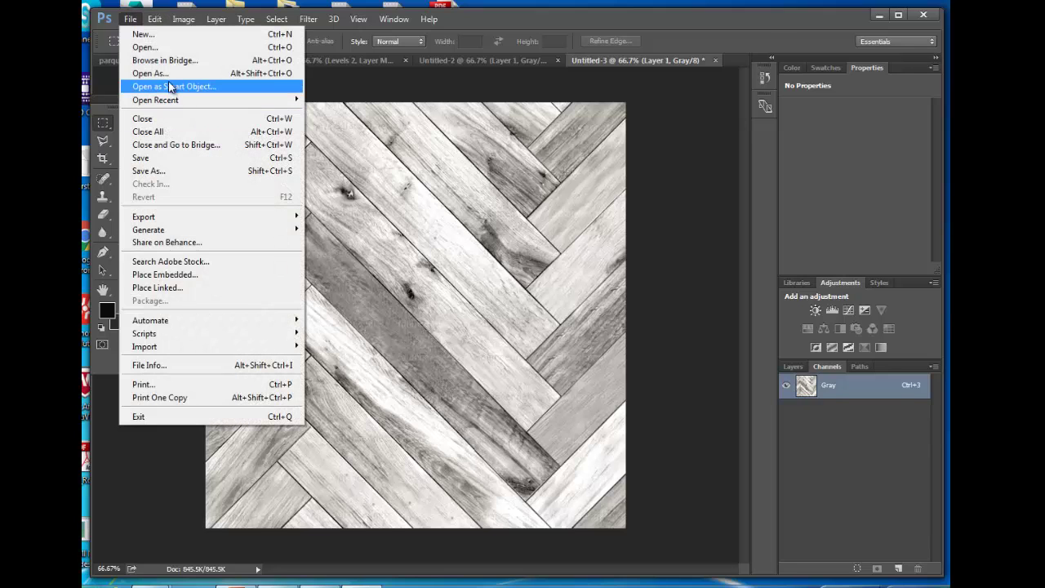
left_click(148, 171)
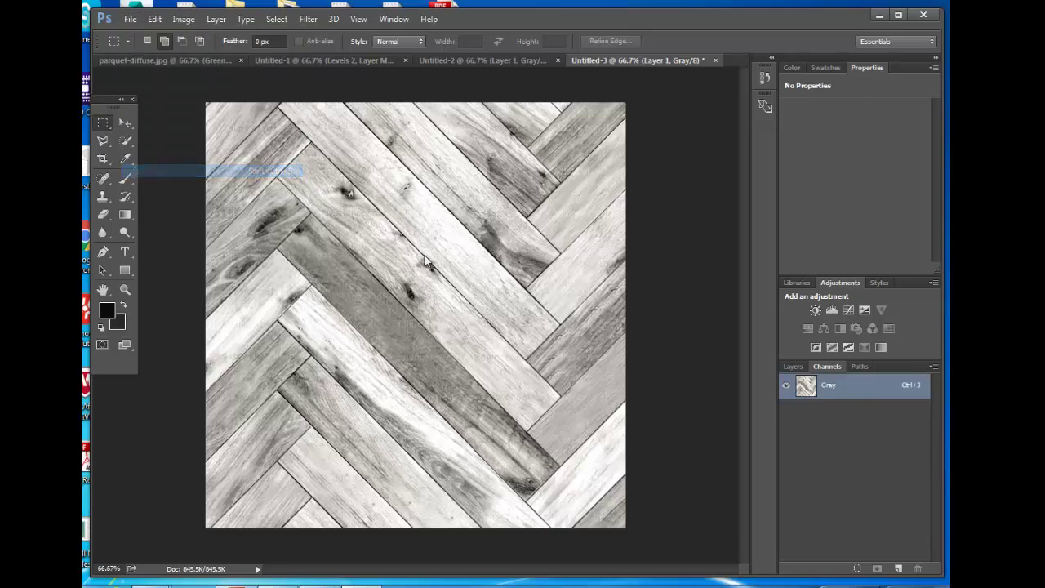
double_click(454, 123)
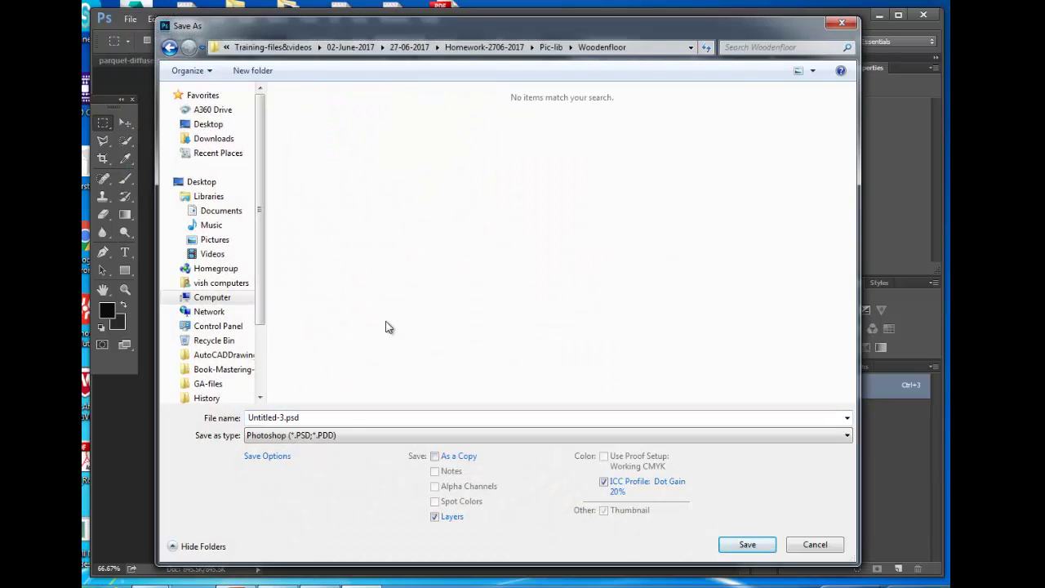
left_click(239, 584)
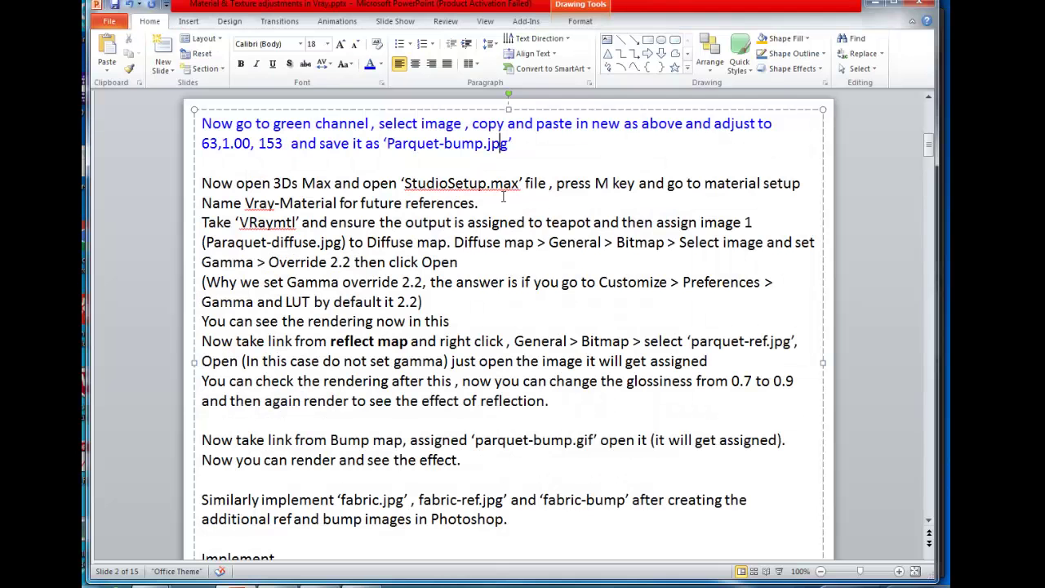
left_click_drag(388, 144, 483, 145)
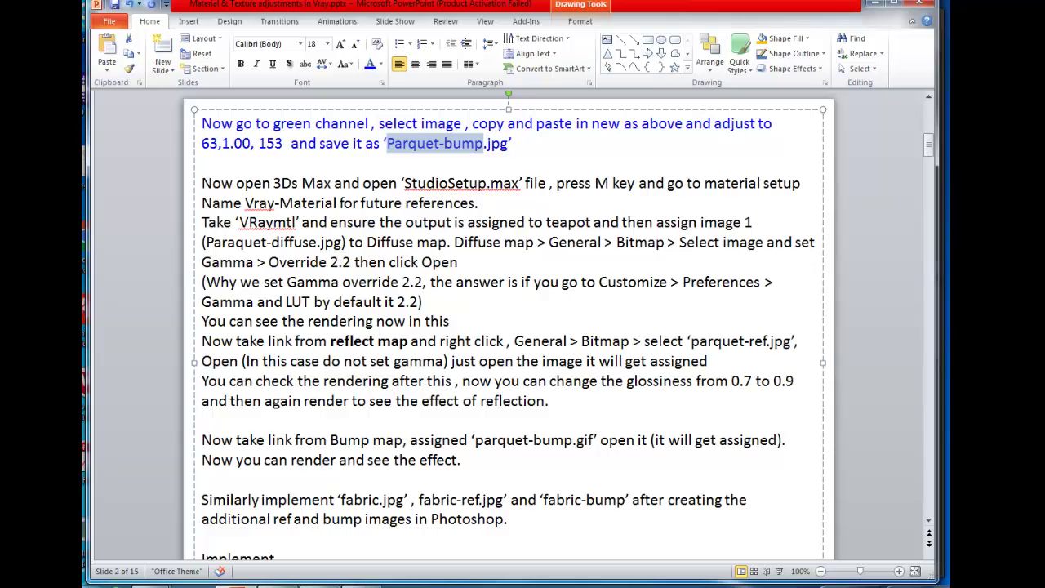
key("alt+Tab")
double_click(328, 414)
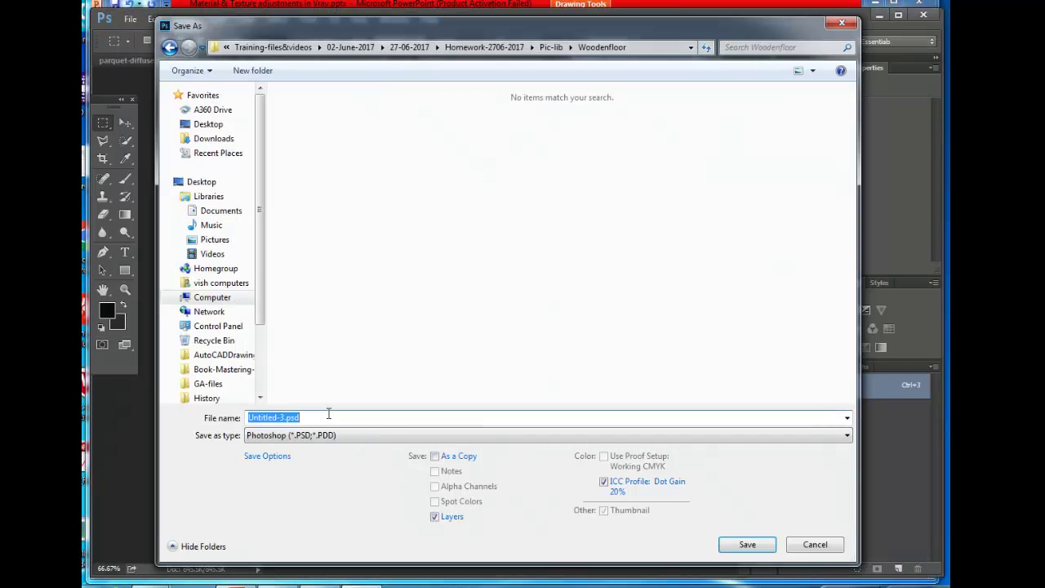
key("ctrl+v")
Step: Save the image in the Woodenfloor folder as the JPEG Parquet-bump.jpg with quality 12 and progressive format
left_click(343, 435)
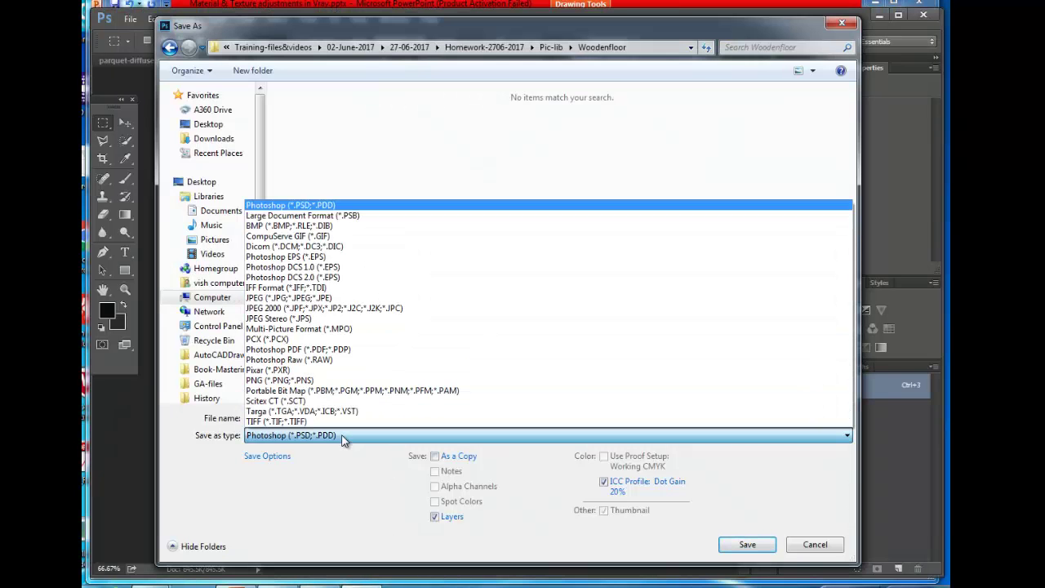
left_click(353, 298)
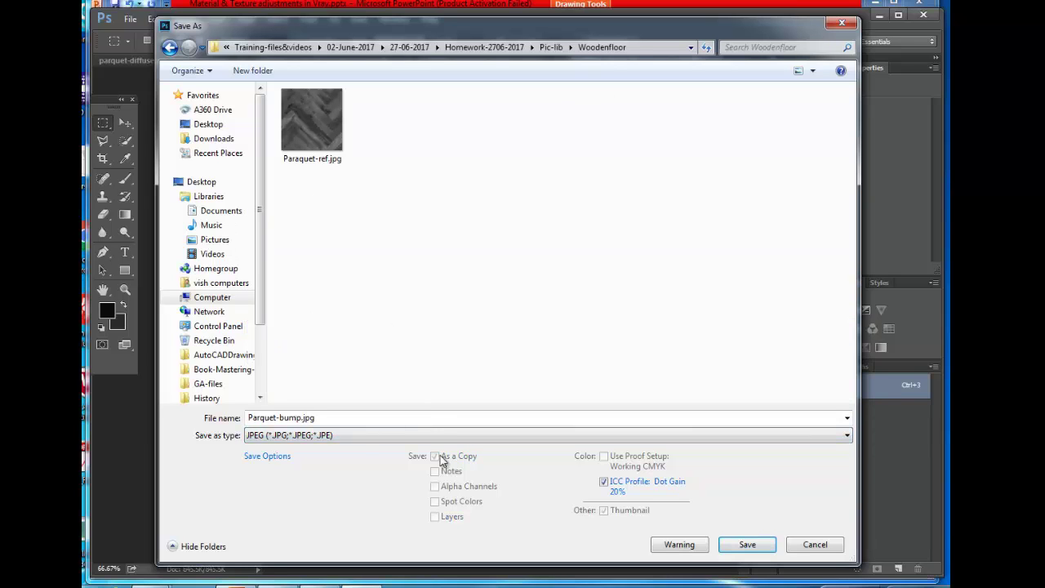
left_click(745, 545)
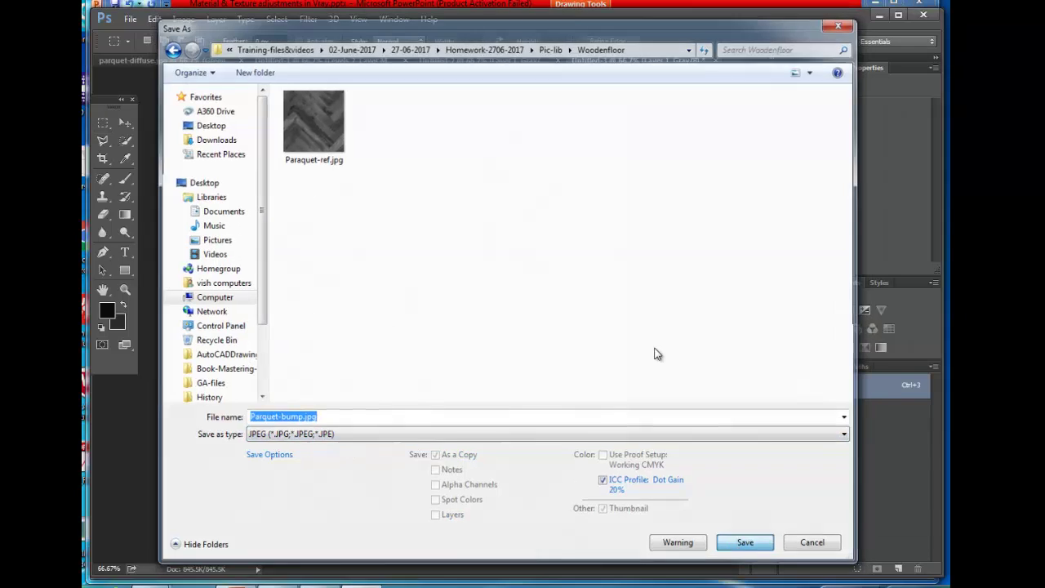
key("Return")
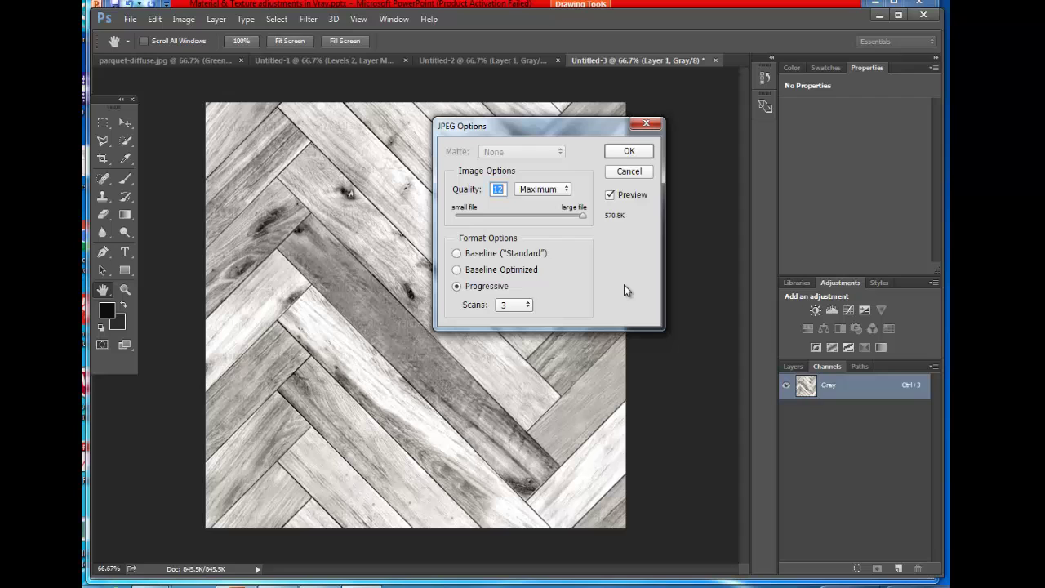
left_click(625, 150)
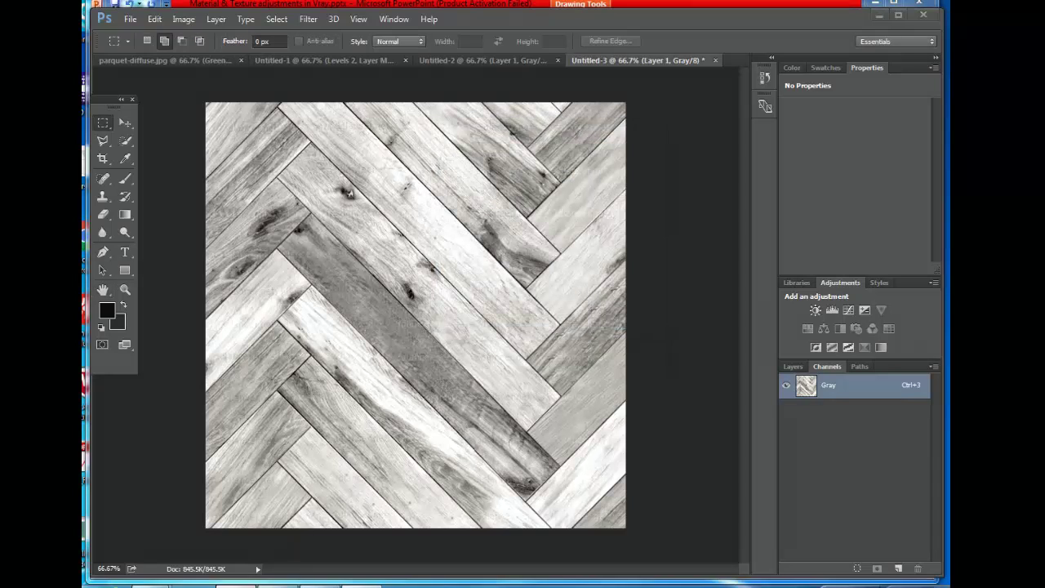
Step: Switch to Windows Explorer and check the saved images in the Woodenfloor folder and the original parquet-diffuse.jpg in Pic-lib
key("alt+Tab")
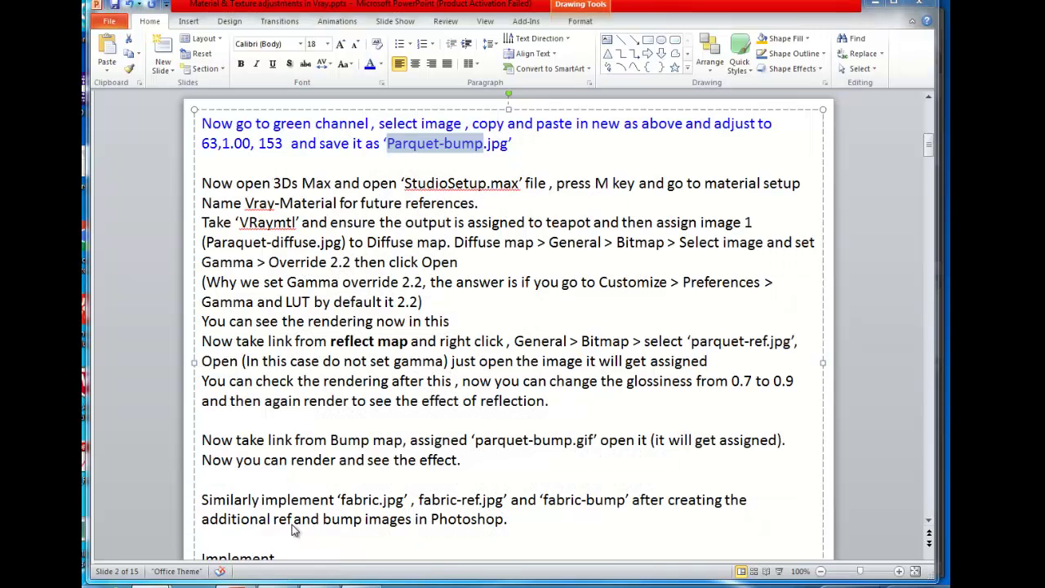
key("alt+Tab")
mouse_move(150, 585)
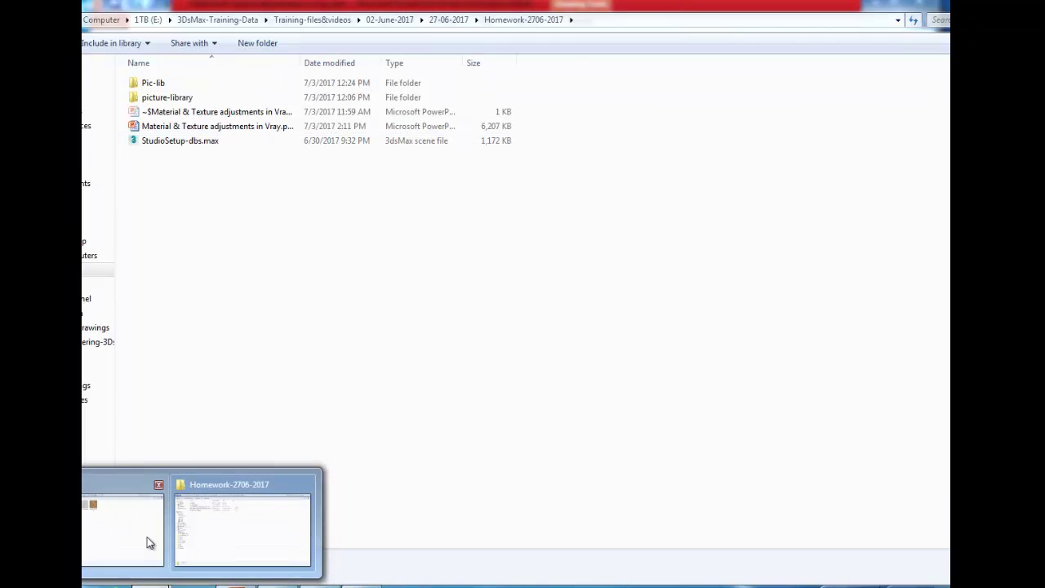
left_click(150, 542)
double_click(325, 134)
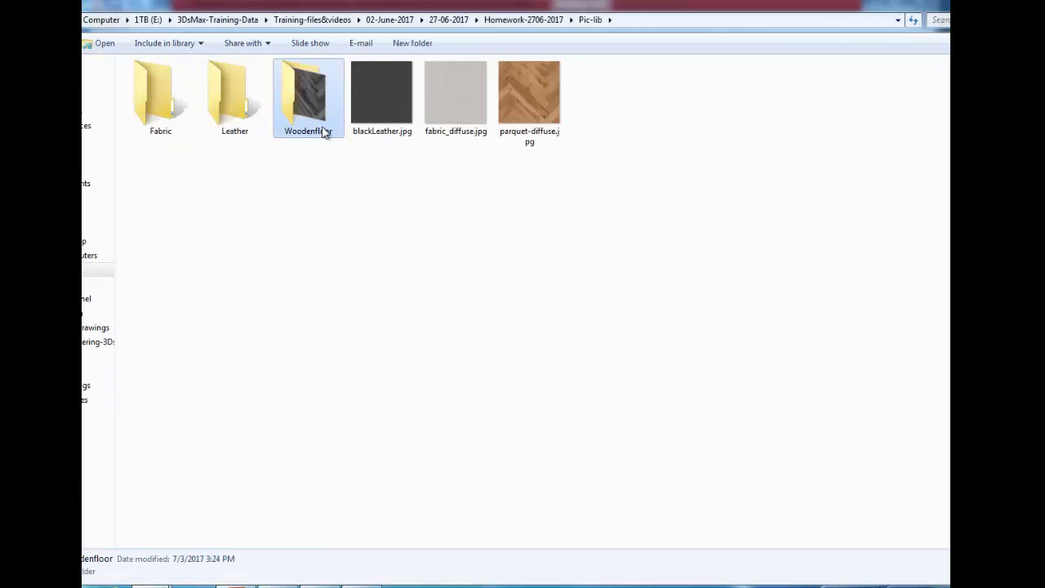
left_click(187, 131)
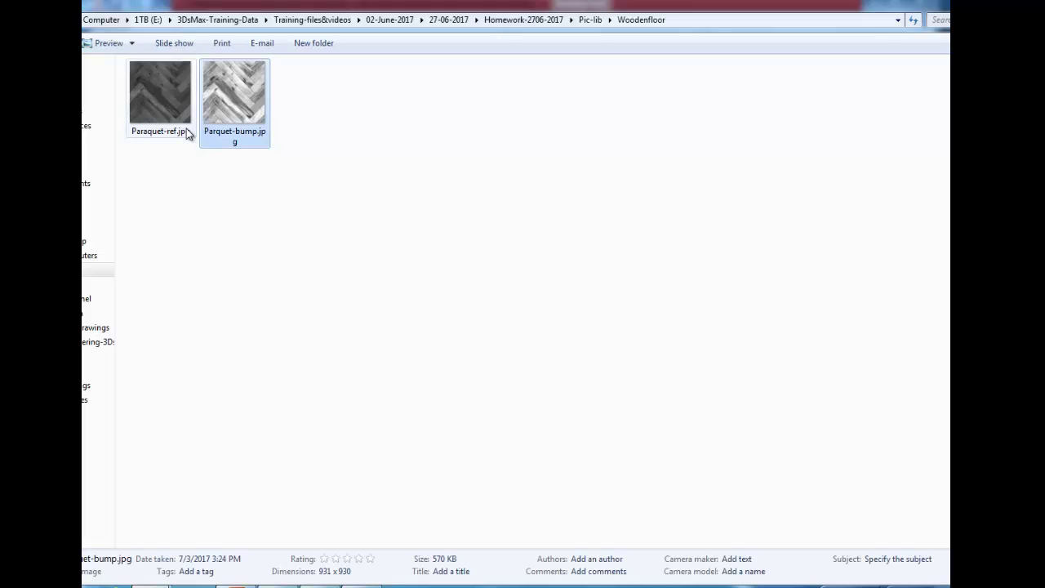
key("Right")
key("BackSpace")
left_click(517, 131)
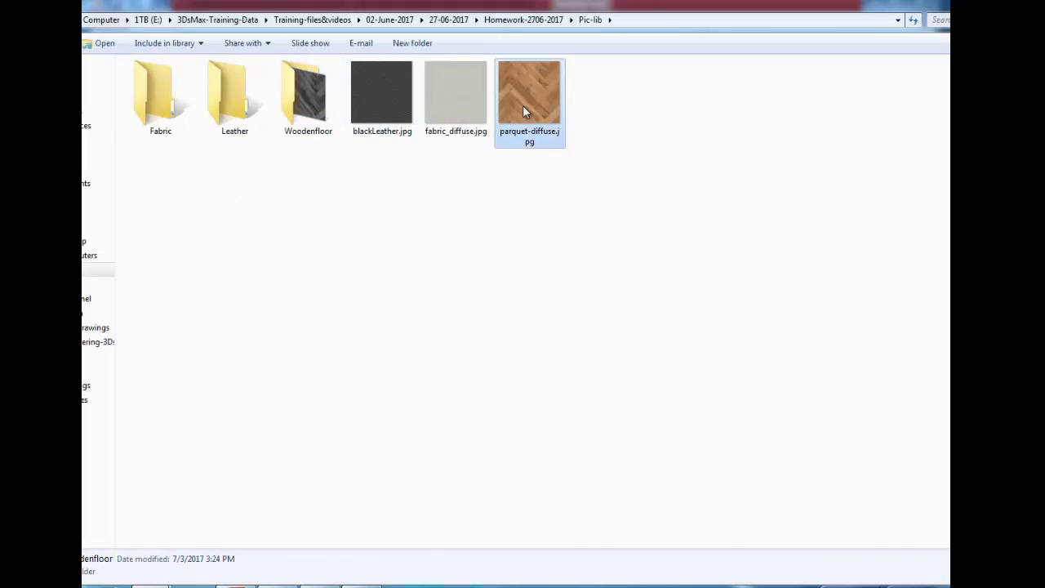
left_click(570, 280)
Step: Switch to Photoshop and open fabric_diffuse.jpg from the Pic-lib folder of Homework-2706-2017
left_click(384, 578)
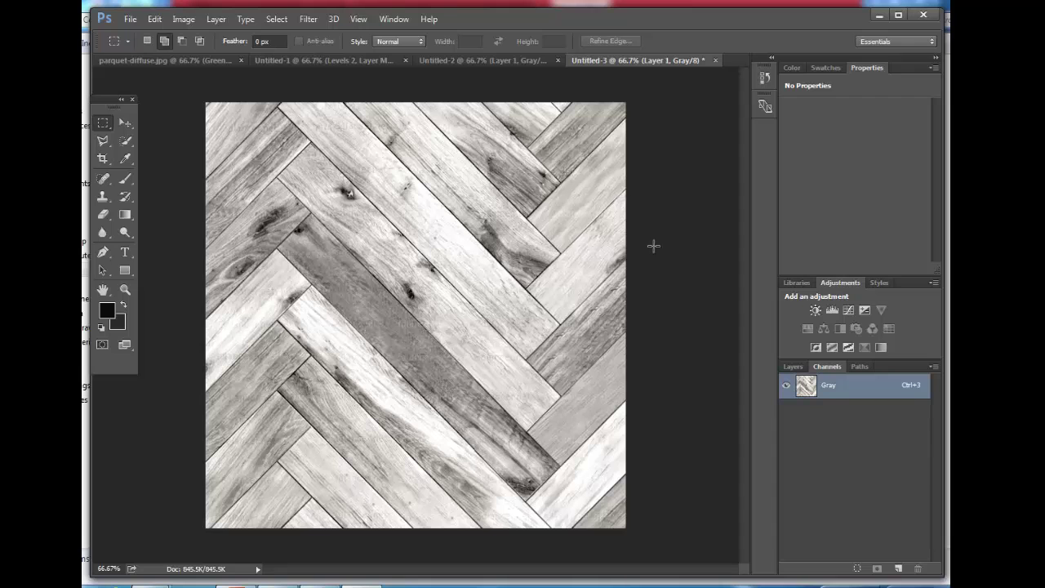
left_click(130, 19)
left_click(141, 44)
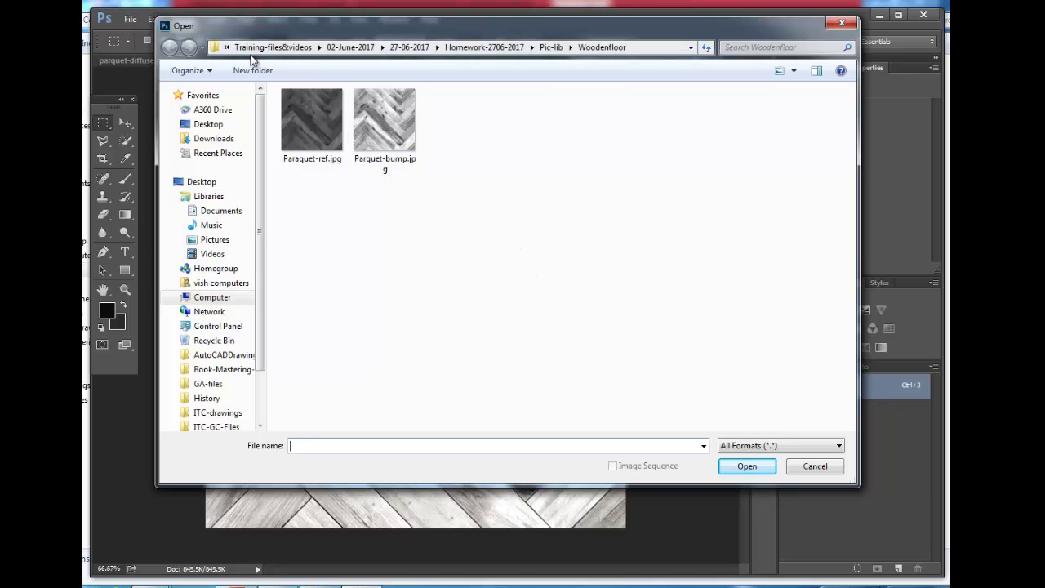
left_click(484, 47)
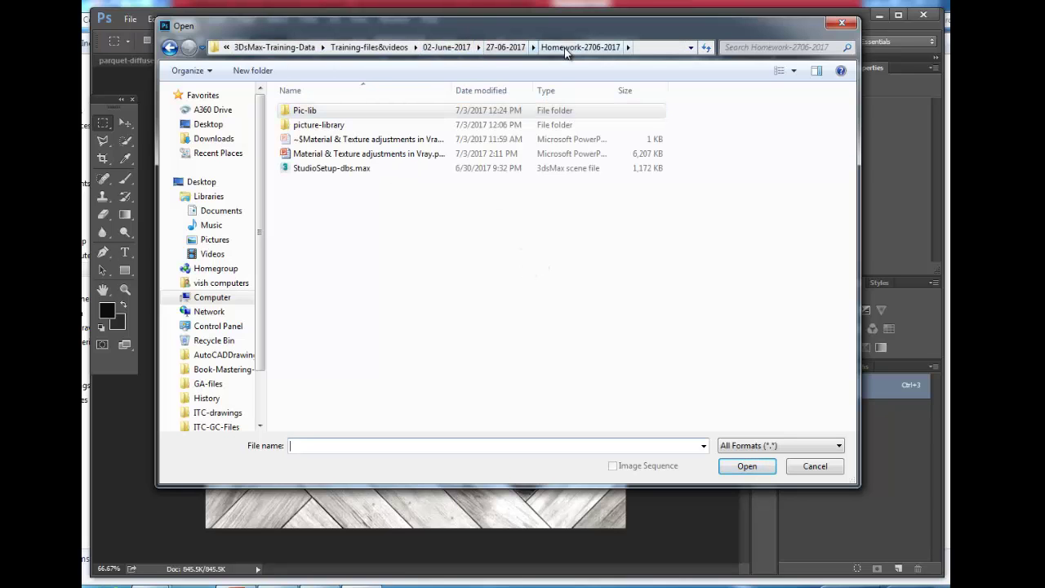
left_click(317, 114)
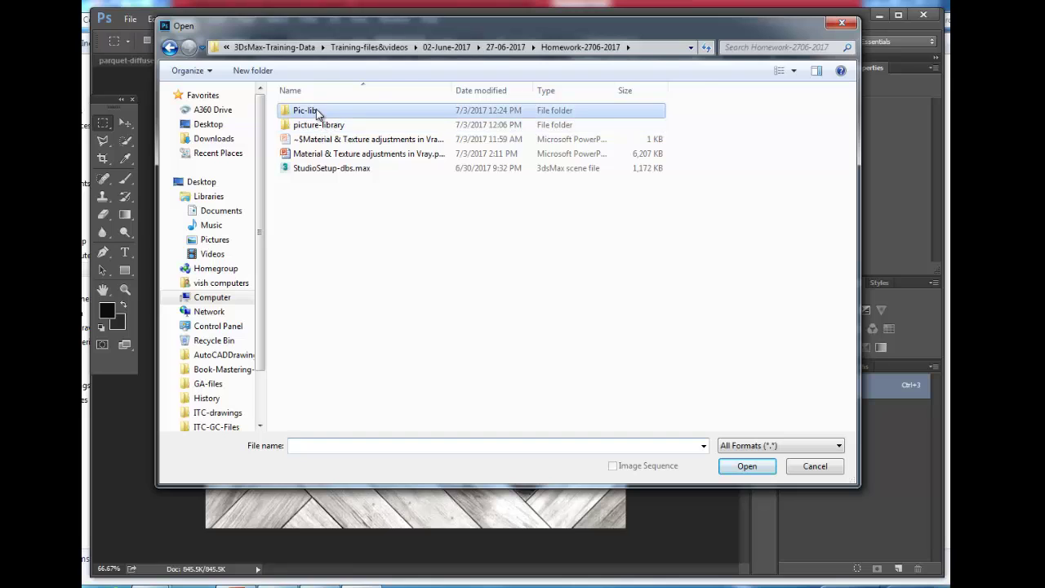
double_click(316, 114)
left_click(607, 163)
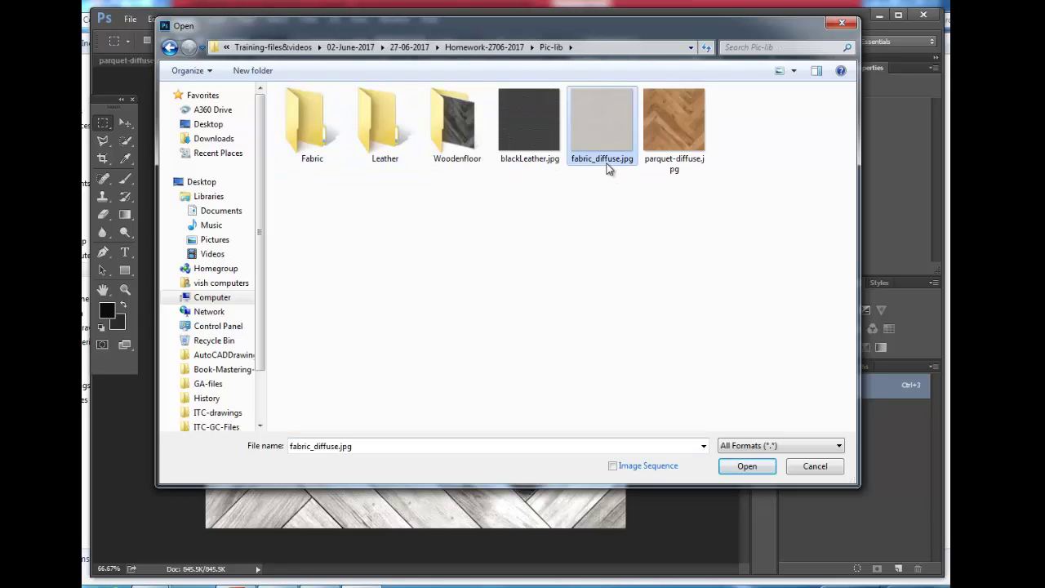
left_click(741, 472)
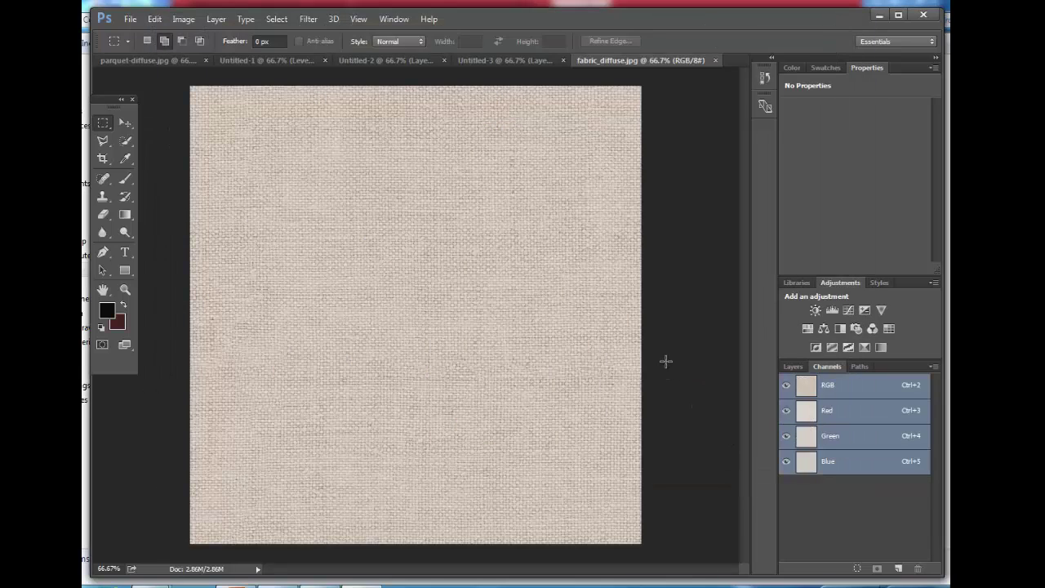
Step: View the Red, Green and Blue channels of the fabric image one after another, leaving Blue active
left_click(827, 417)
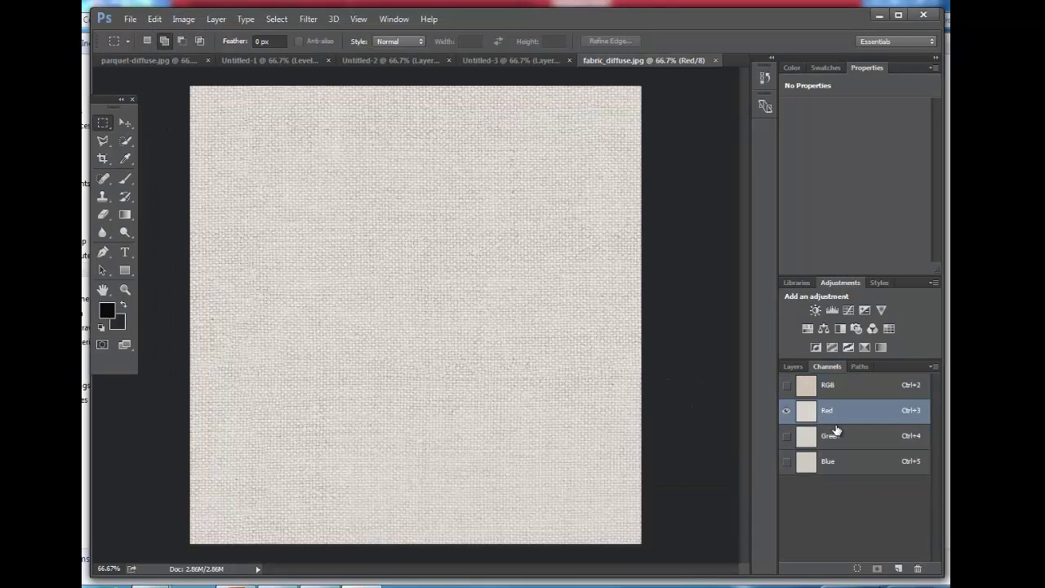
left_click(841, 438)
left_click(845, 460)
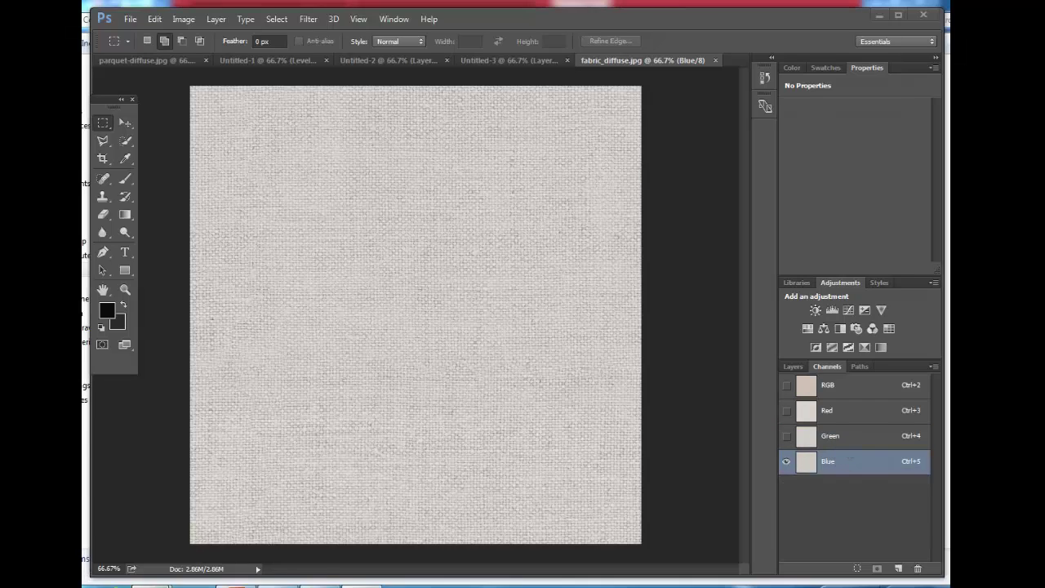
Step: Switch to PowerPoint and examine the fabric example slides showing the diffuse and reflect reference images
mouse_move(238, 583)
left_click(237, 523)
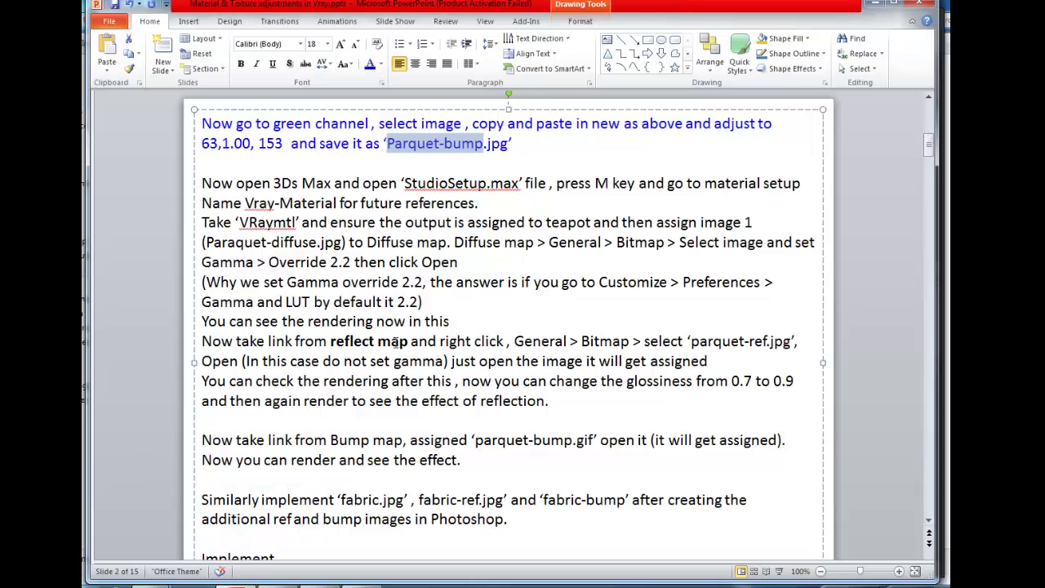
scroll(931, 281, "down", 6)
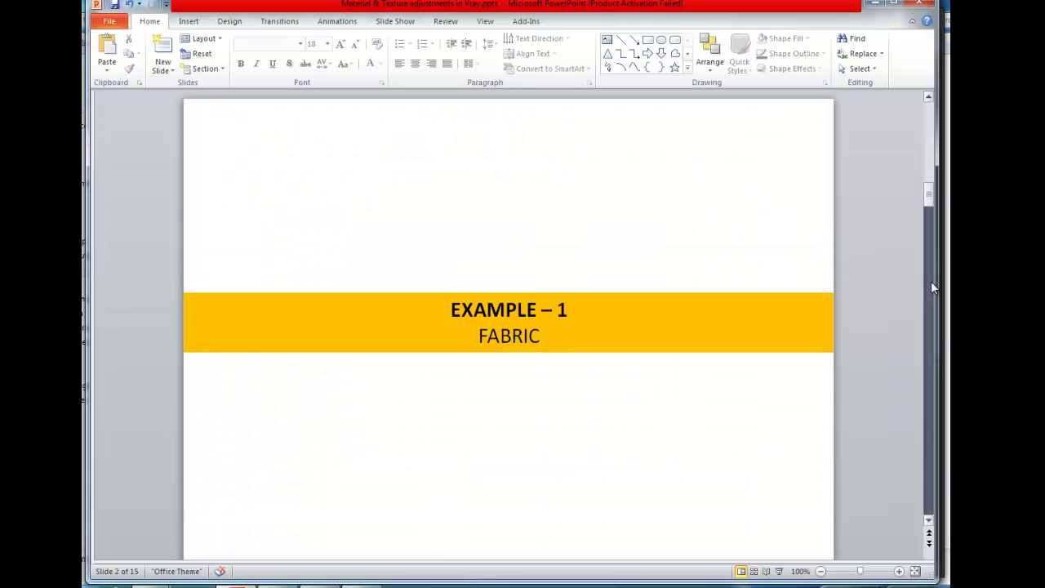
scroll(933, 288, "down", 5)
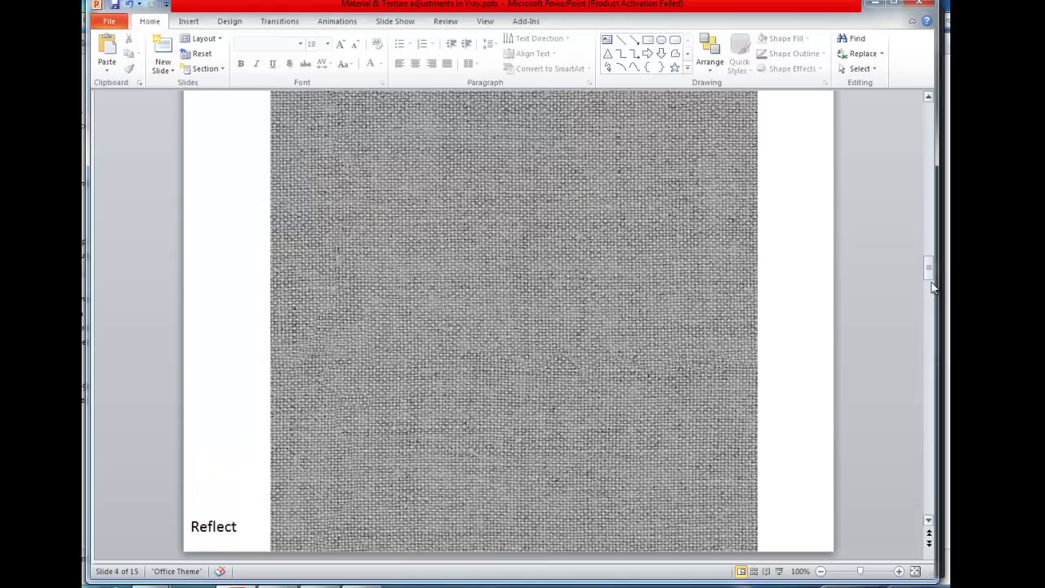
scroll(928, 210, "down", 1)
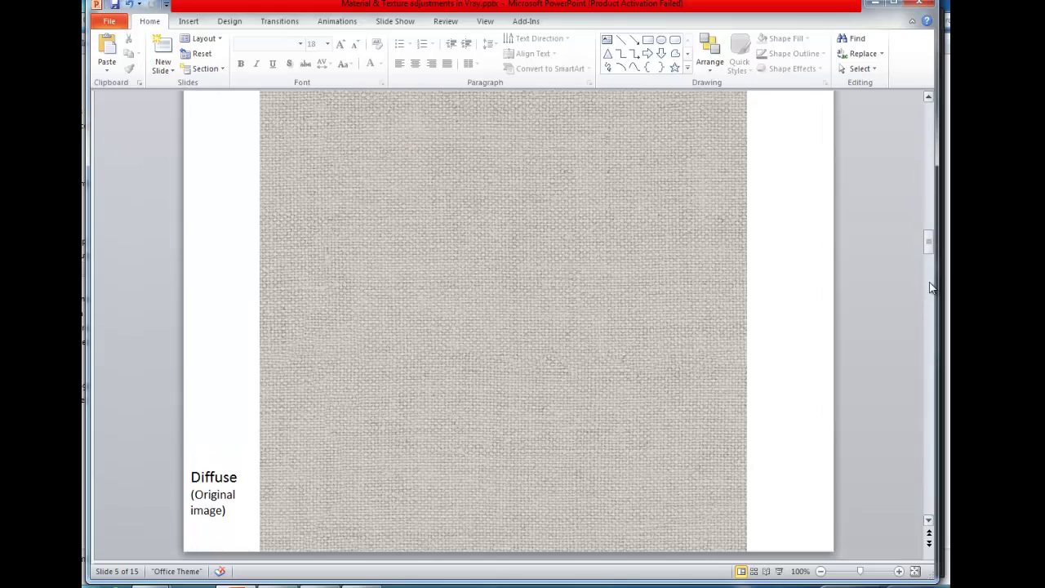
scroll(931, 287, "up", 3)
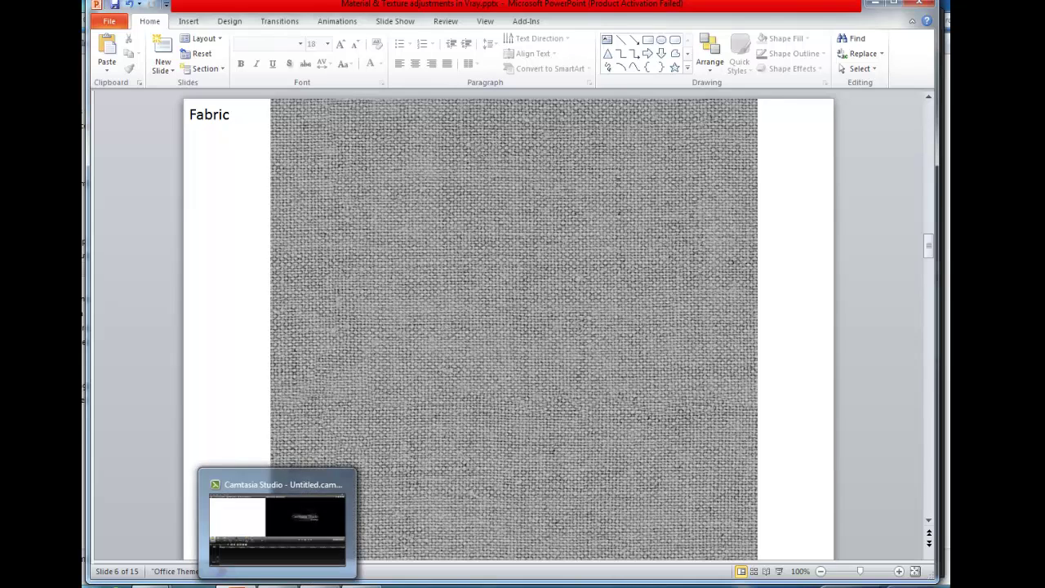
Step: Switch to Photoshop and compare the Green and Blue channels of fabric_diffuse.jpg, leaving Green active
left_click(277, 529)
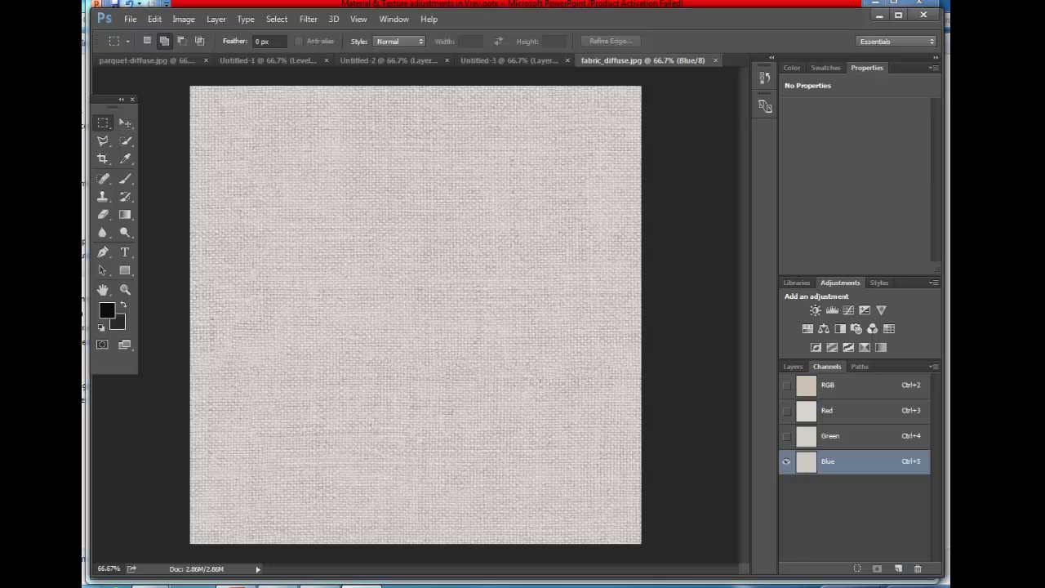
left_click(823, 445)
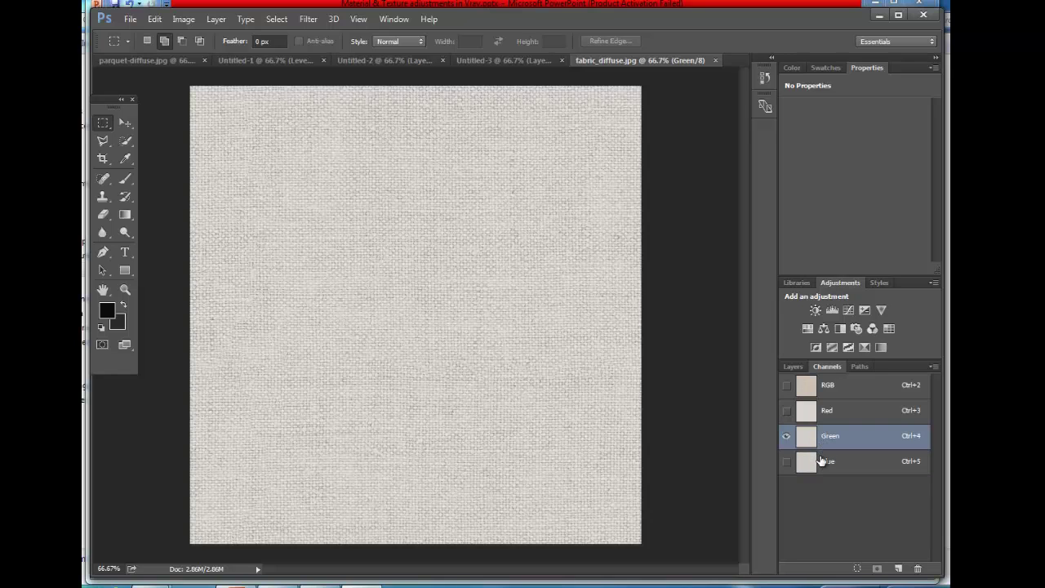
left_click(822, 461)
left_click(829, 449)
Step: Select the entire fabric image with a rectangular marquee and copy its Green channel
left_click(154, 19)
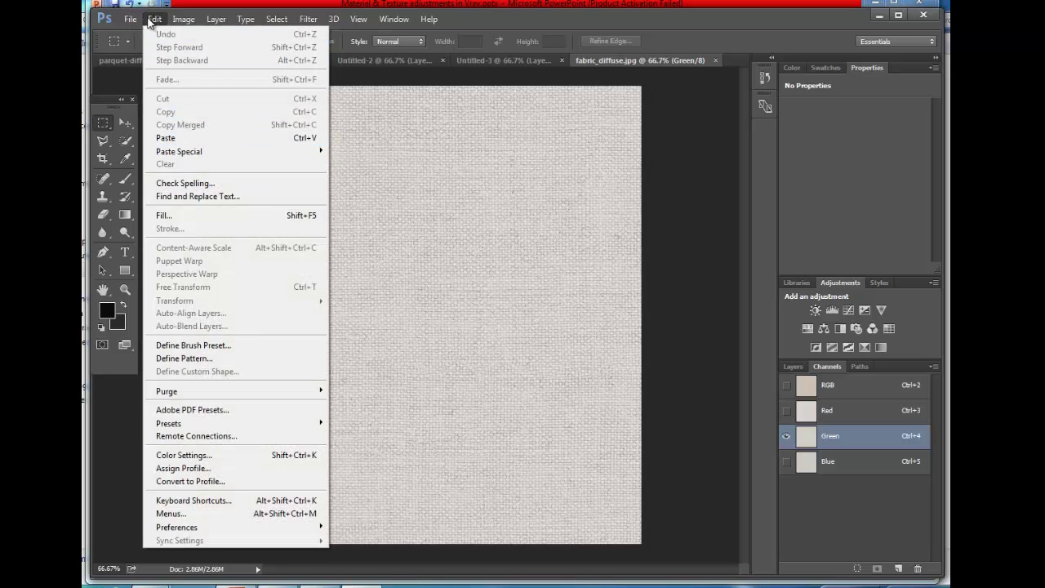
left_click(595, 314)
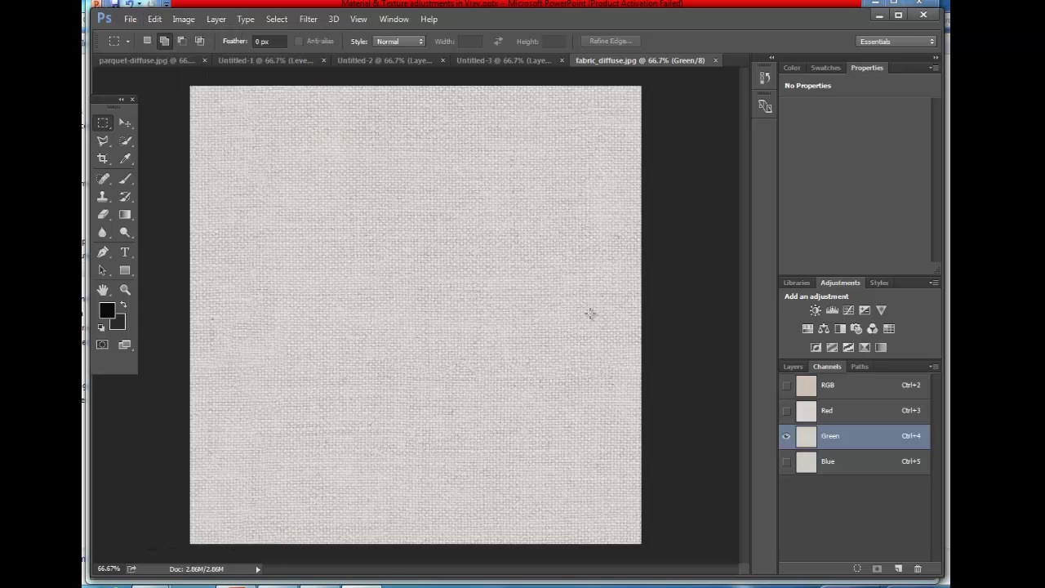
left_click(154, 19)
left_click(401, 205)
left_click_drag(169, 84, 676, 482)
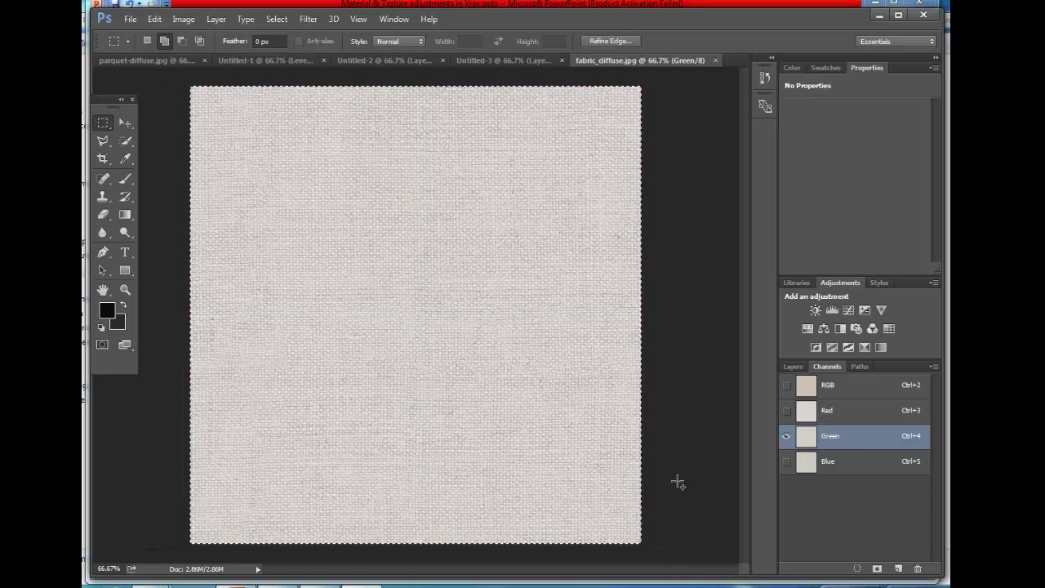
left_click(154, 19)
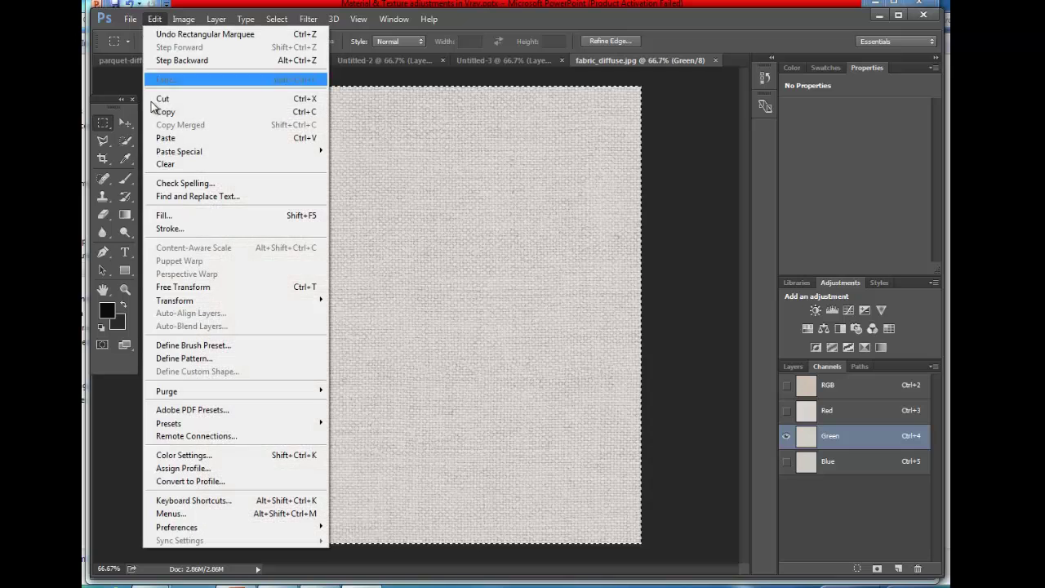
left_click(164, 111)
Step: Create a new 1000 x 1000 pixel grayscale document from the Clipboard preset and paste the copied Green channel into it
left_click(129, 19)
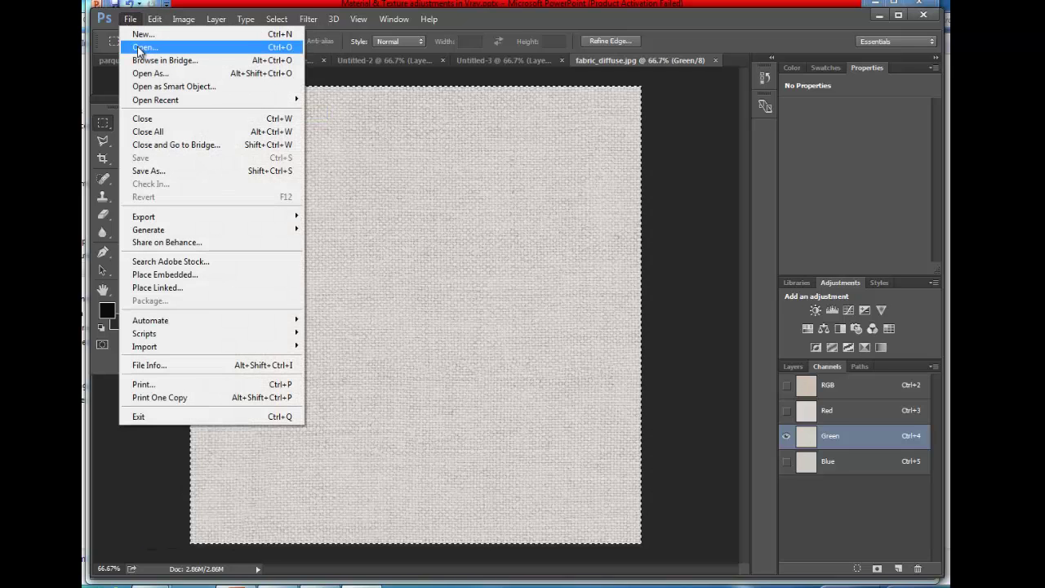
left_click(143, 34)
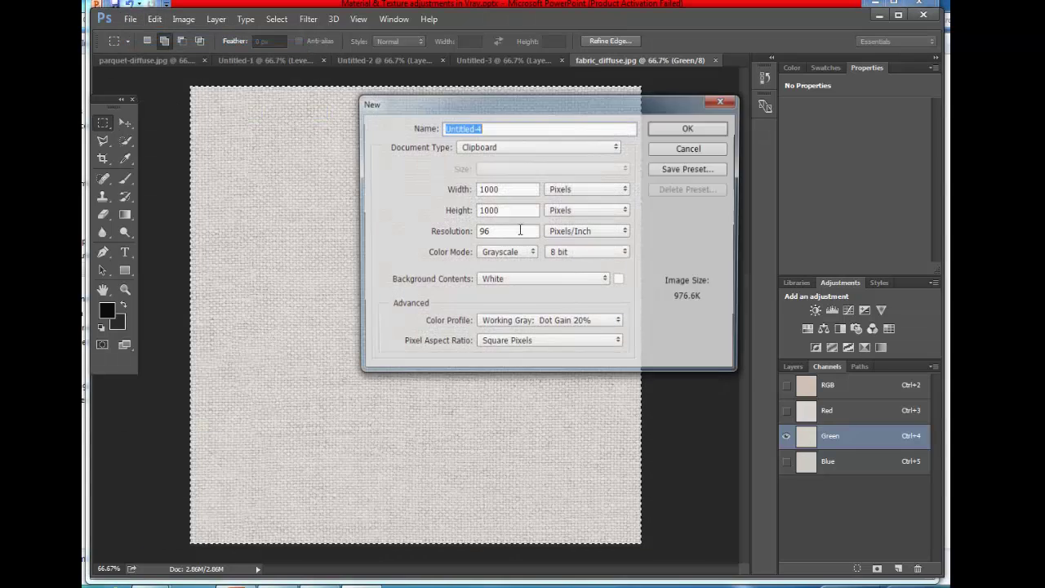
left_click(668, 129)
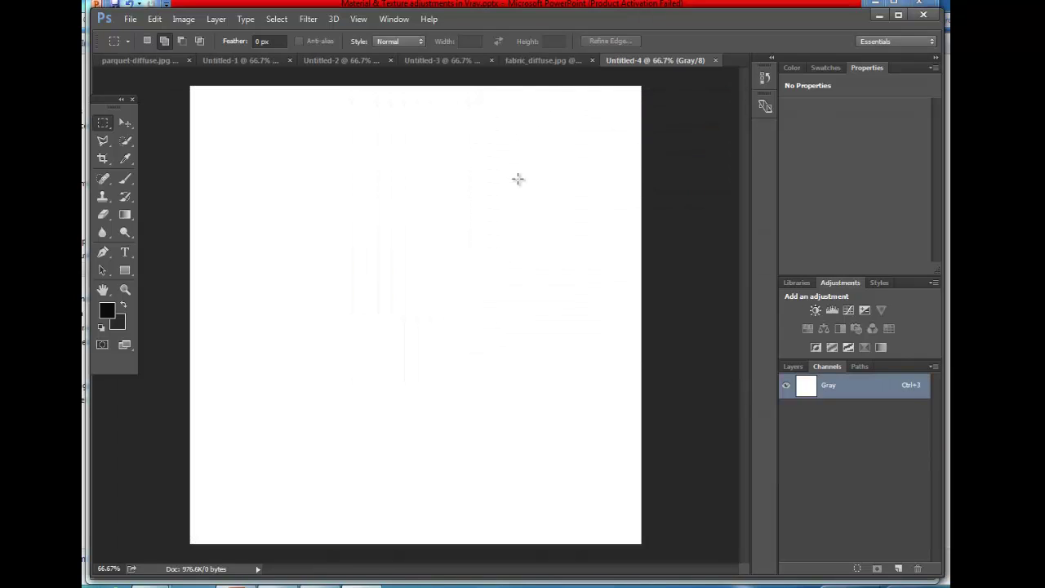
key("ctrl+v")
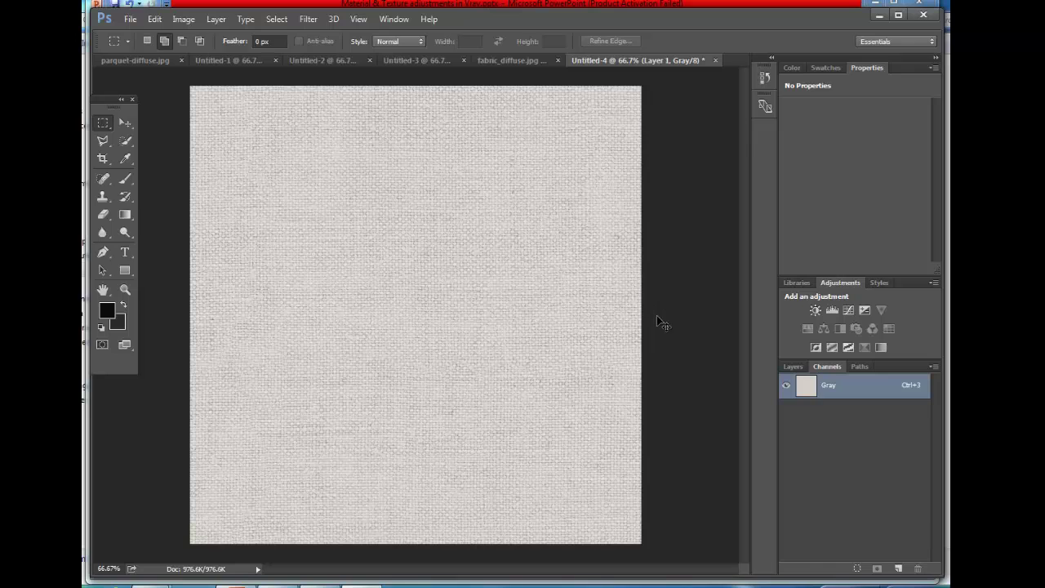
Step: Start a Levels adjustment with the shadow input at 92 and compare the fabric with the reference slides in PowerPoint
key("ctrl+l")
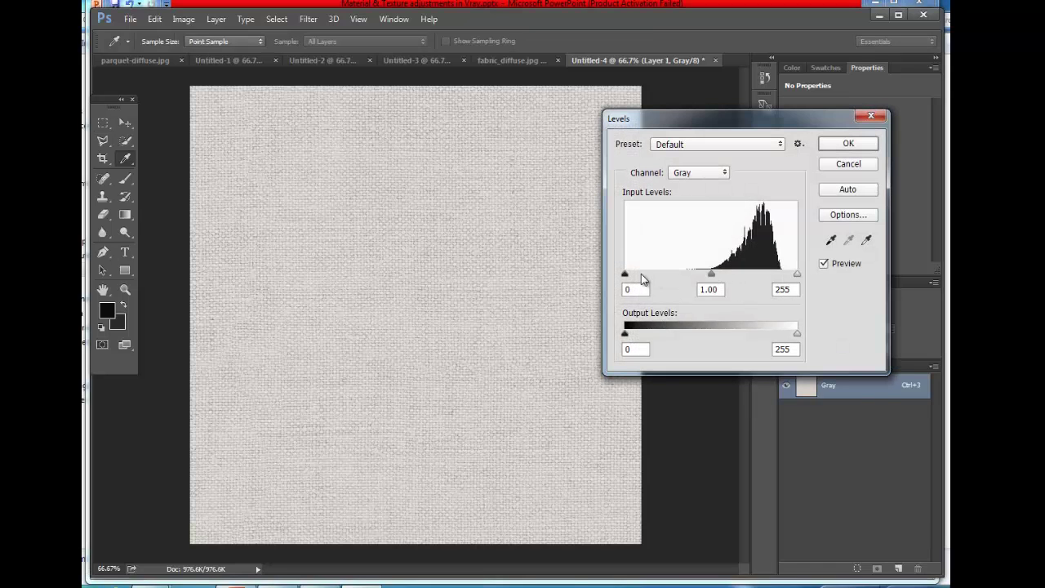
left_click_drag(626, 276, 687, 278)
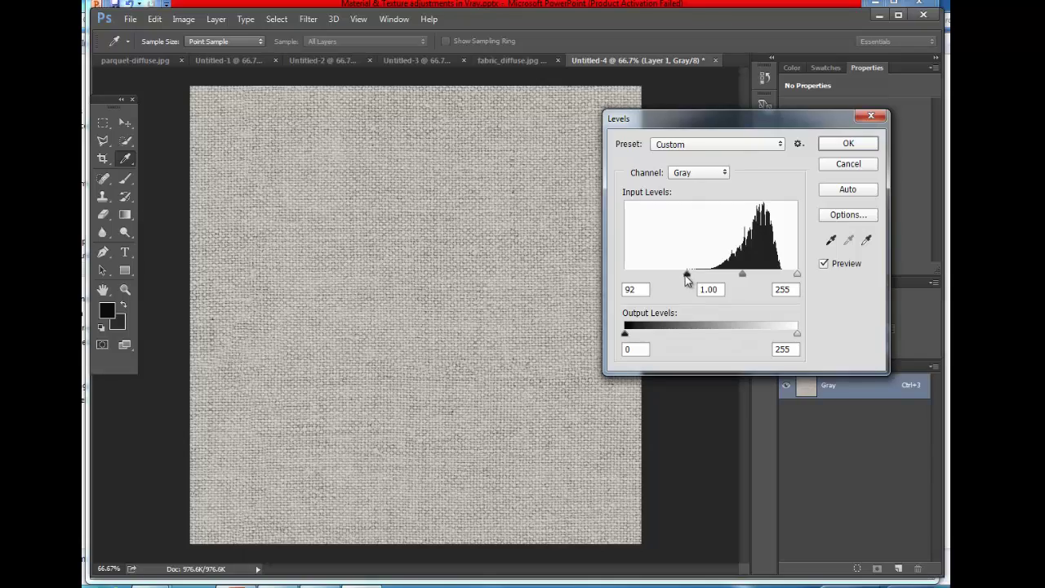
left_click(311, 587)
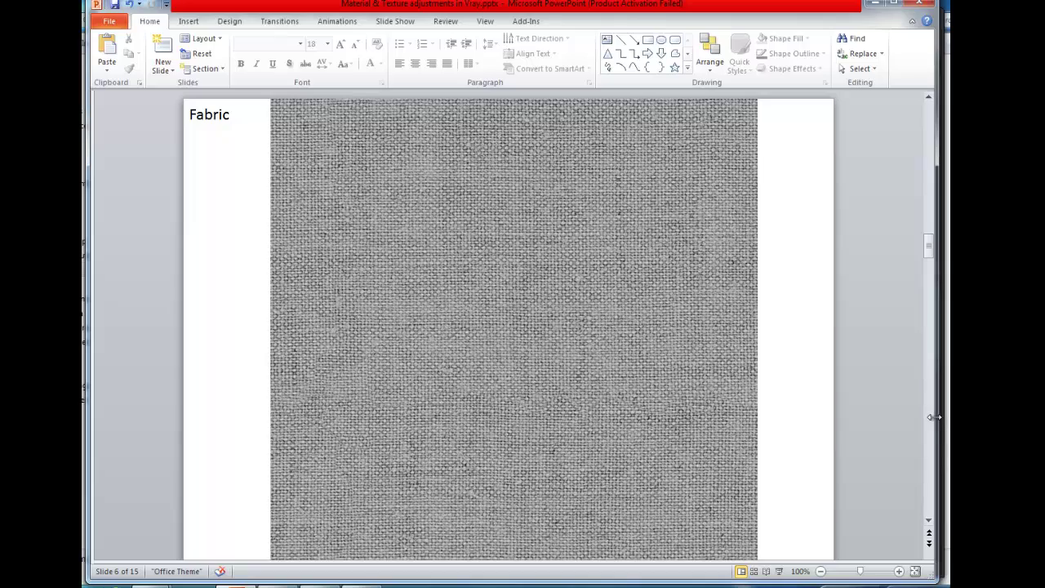
scroll(934, 421, "down", 3)
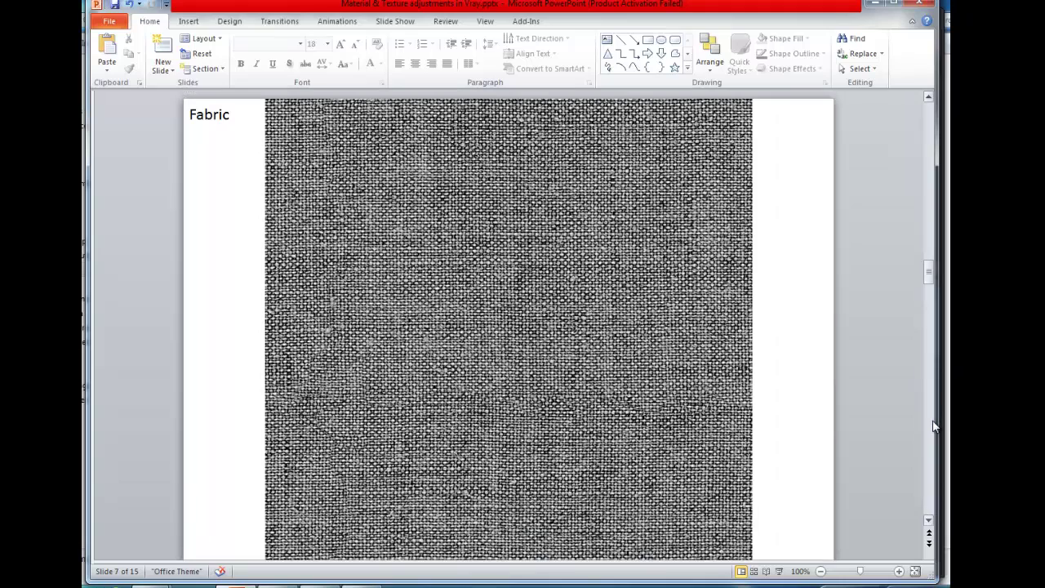
left_click(931, 225)
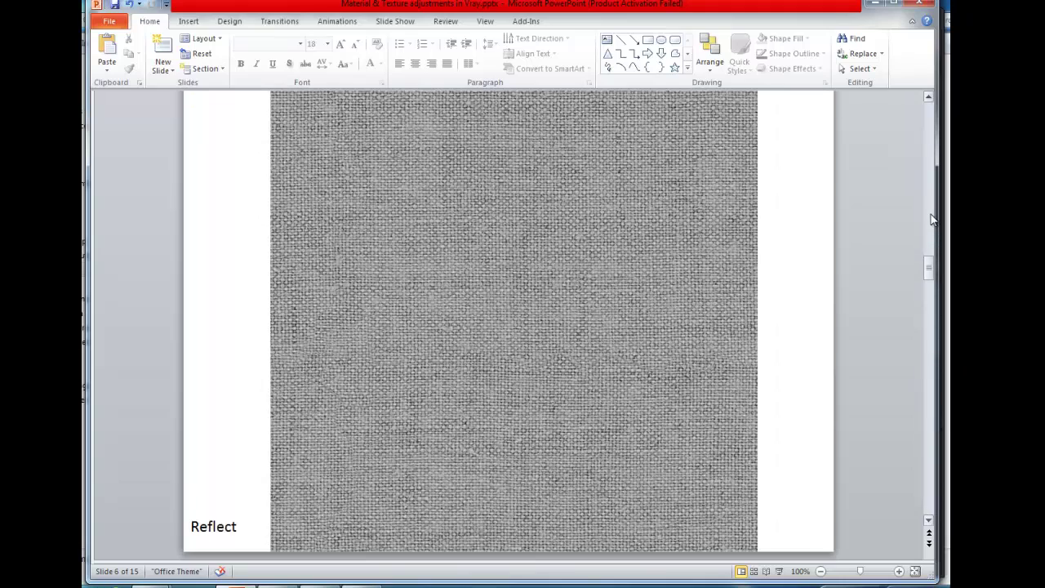
left_click(933, 219)
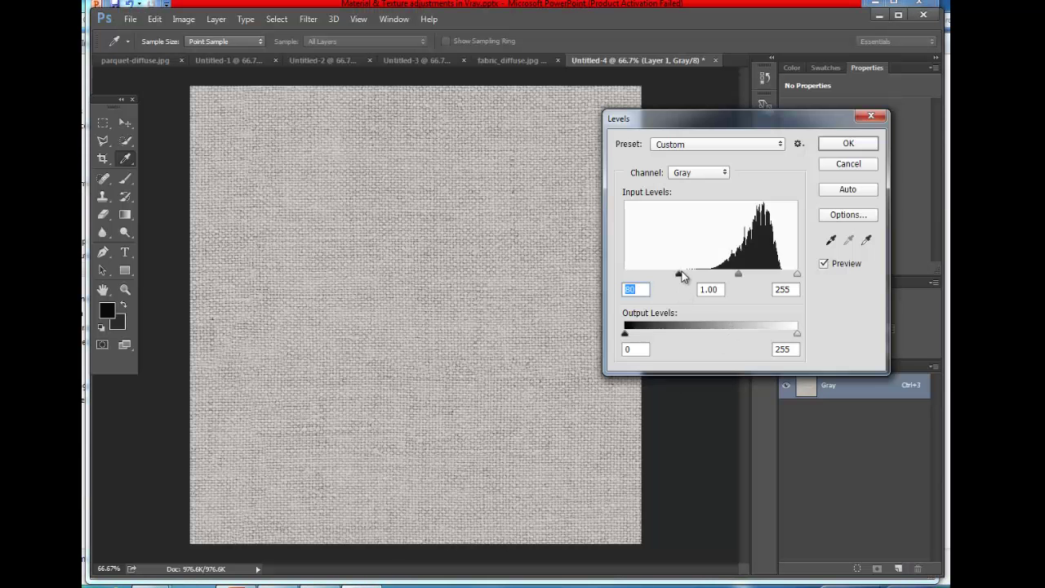
Step: Set the Levels inputs to 124 for shadows, 0.71 for midtones and 238 for highlights, and apply the adjustment
left_click_drag(680, 275, 697, 274)
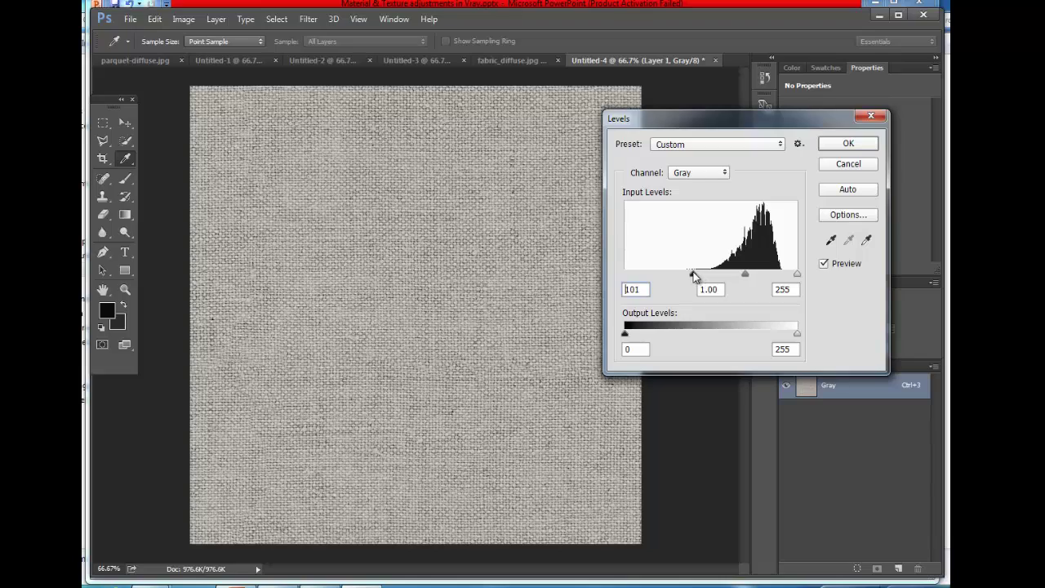
left_click(693, 275)
left_click_drag(797, 276, 758, 280)
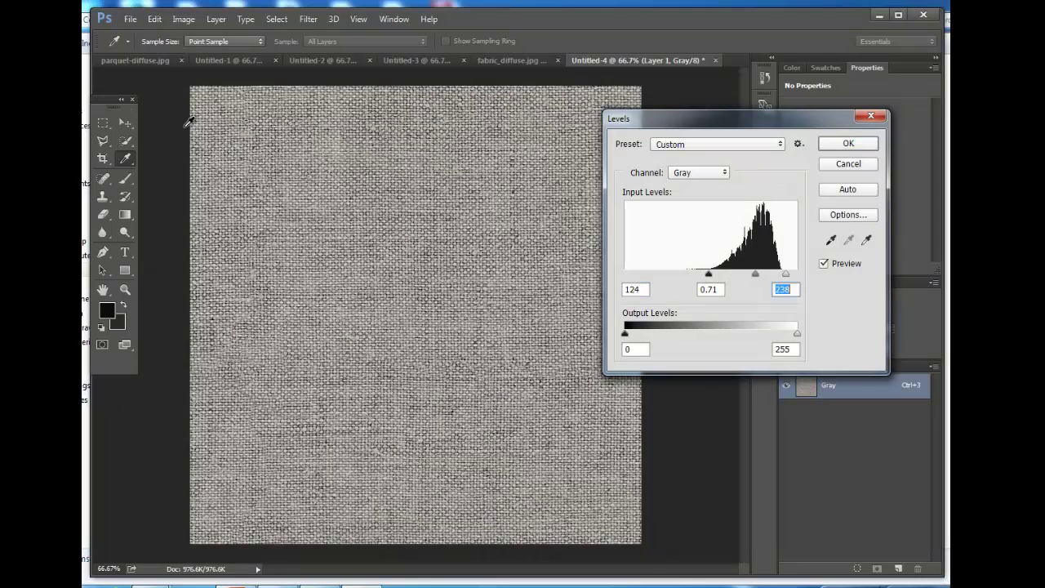
left_click(154, 18)
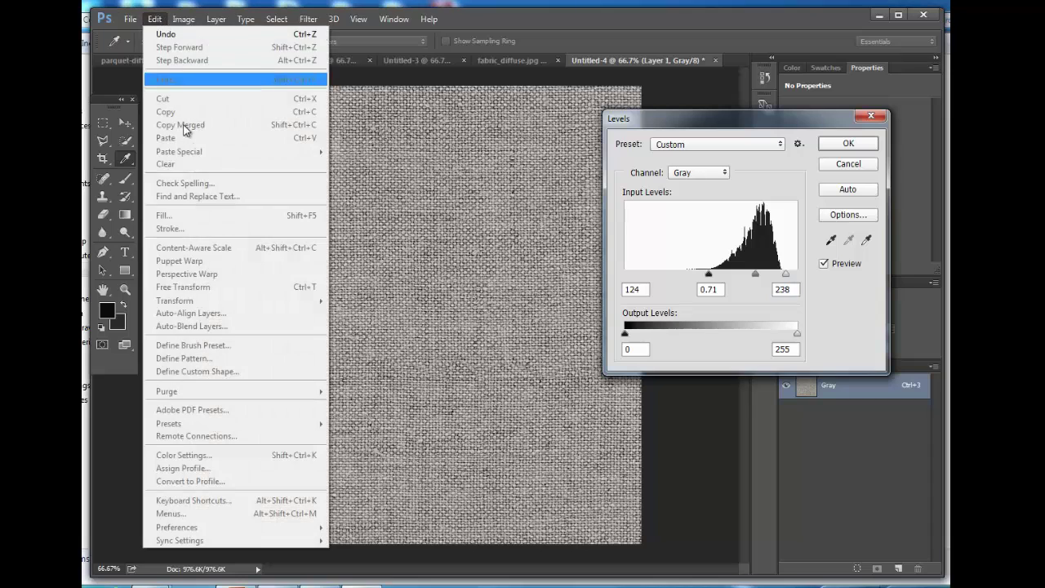
left_click(441, 98)
left_click(848, 143)
Step: Select the whole canvas of the adjusted fabric document and copy it
key("m")
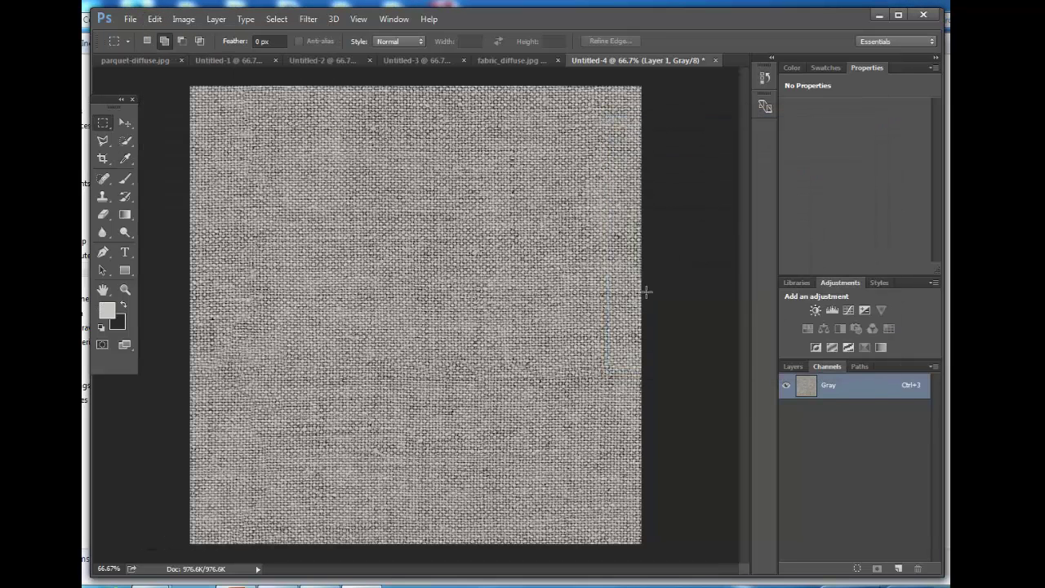
key("ctrl+a")
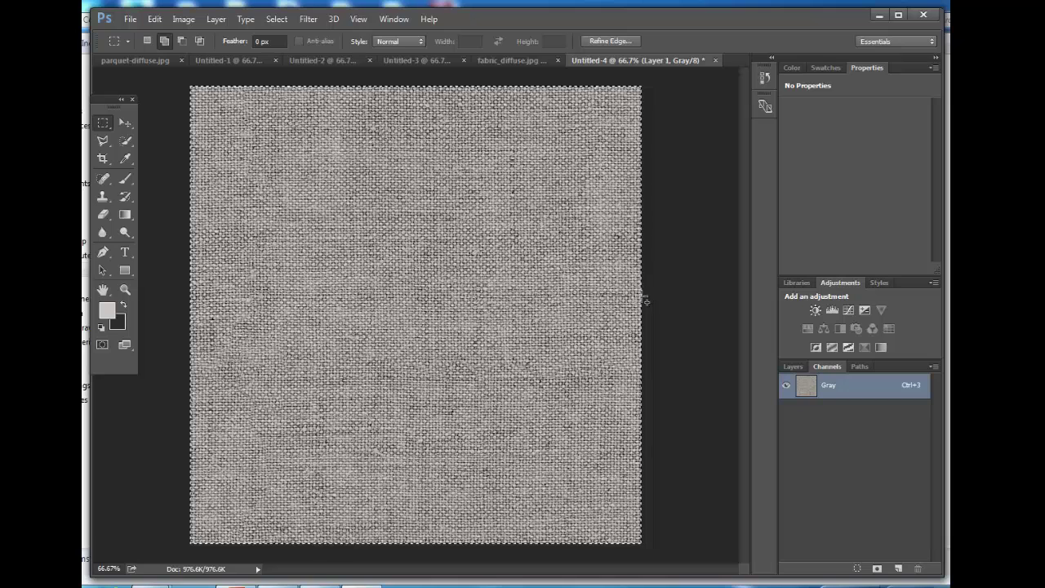
left_click(155, 19)
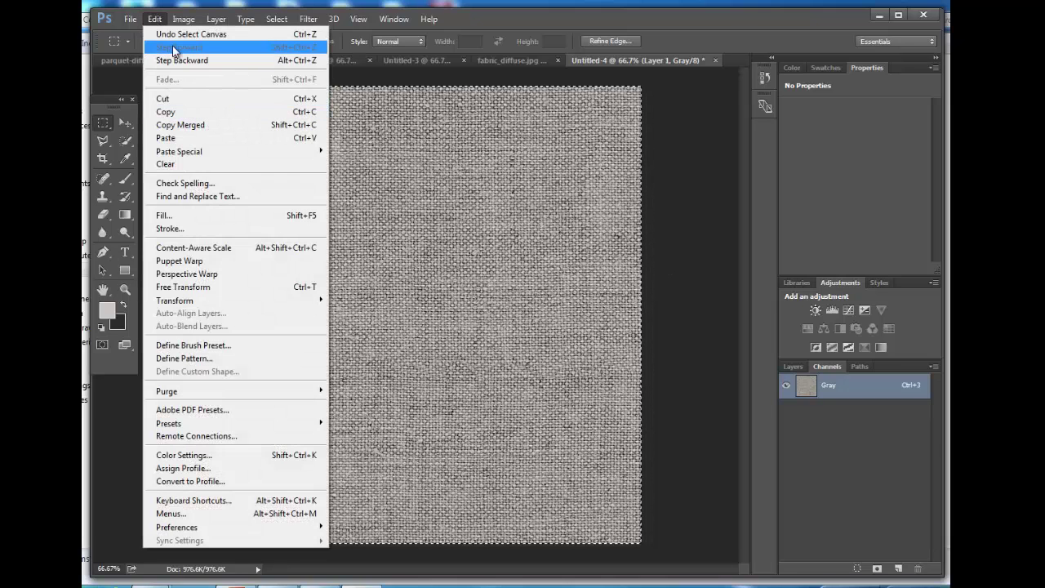
left_click(166, 112)
Step: Paste the adjusted fabric into another new 1000 x 1000 pixel grayscale document made from the Clipboard preset
left_click(129, 19)
left_click(143, 44)
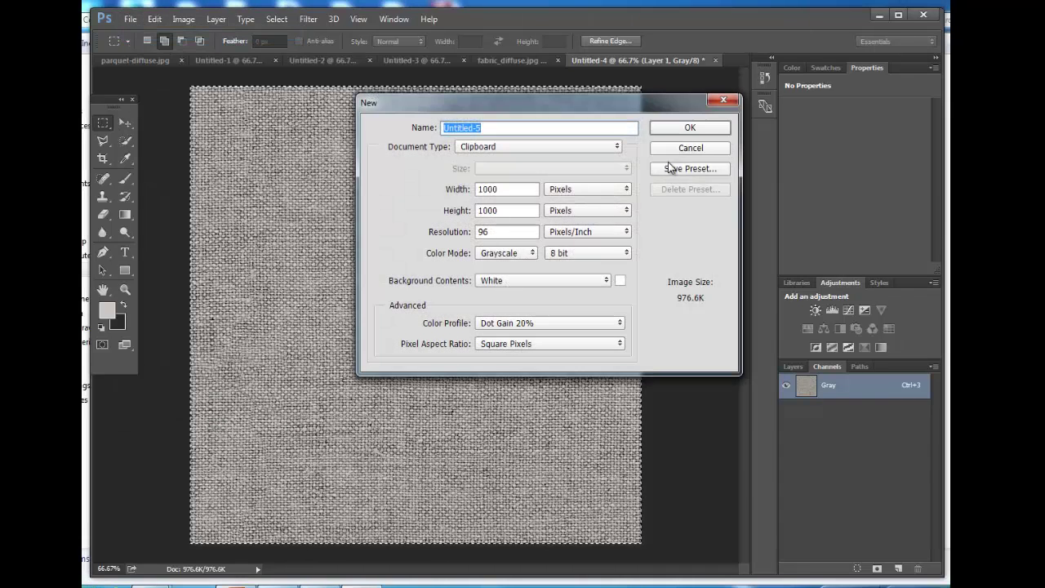
left_click(690, 127)
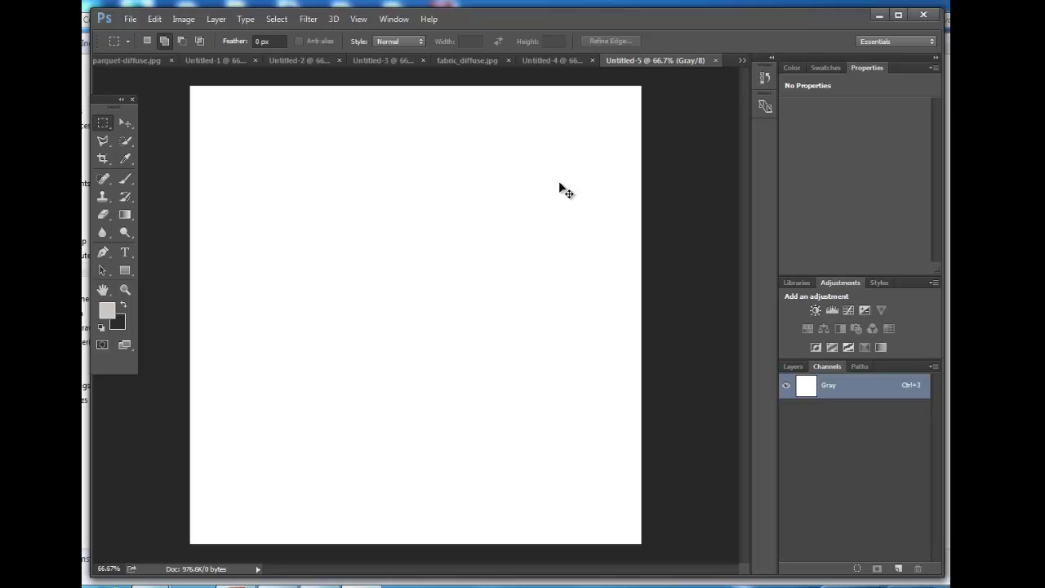
key("ctrl+v")
left_click(130, 19)
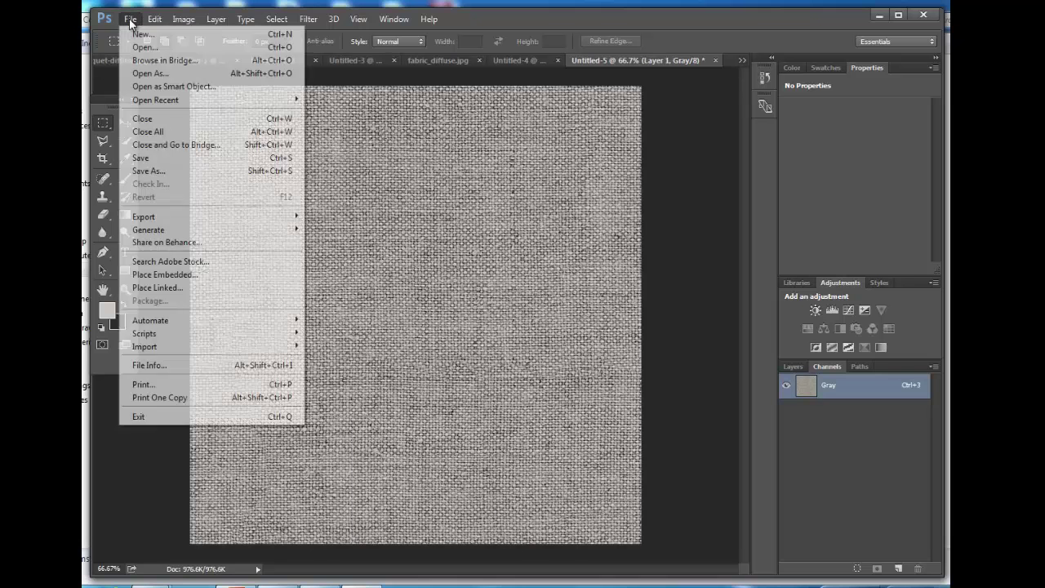
left_click(160, 75)
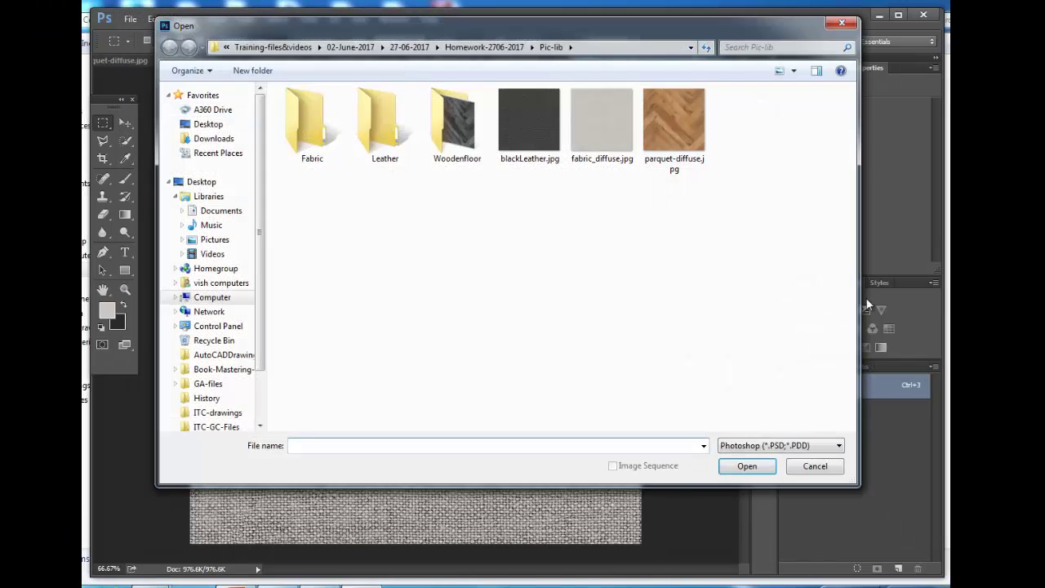
left_click(810, 464)
Step: Begin saving the new document under another name and check the fabric reference slides in PowerPoint for its map type
left_click(128, 18)
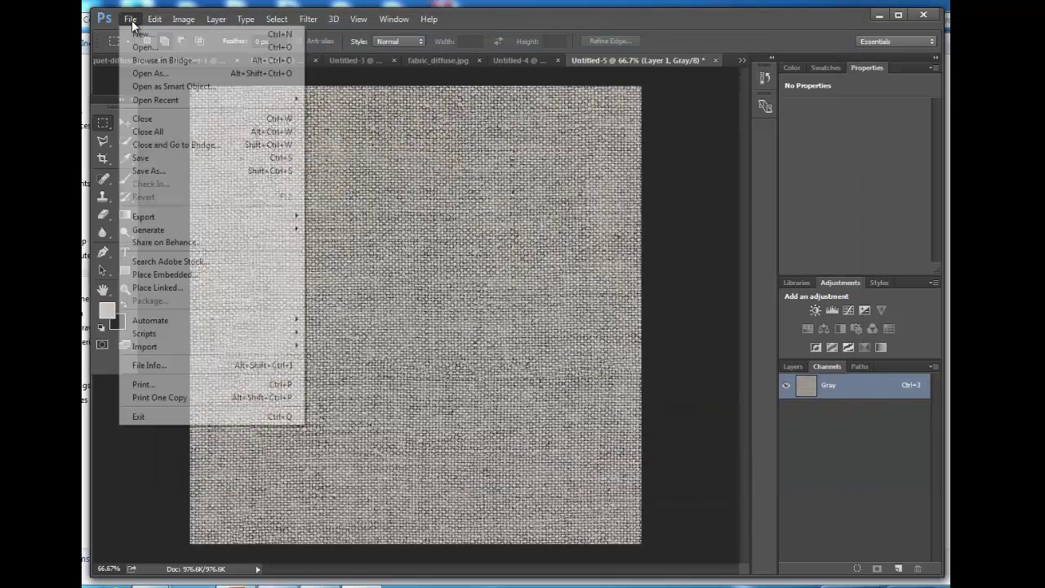
left_click(156, 171)
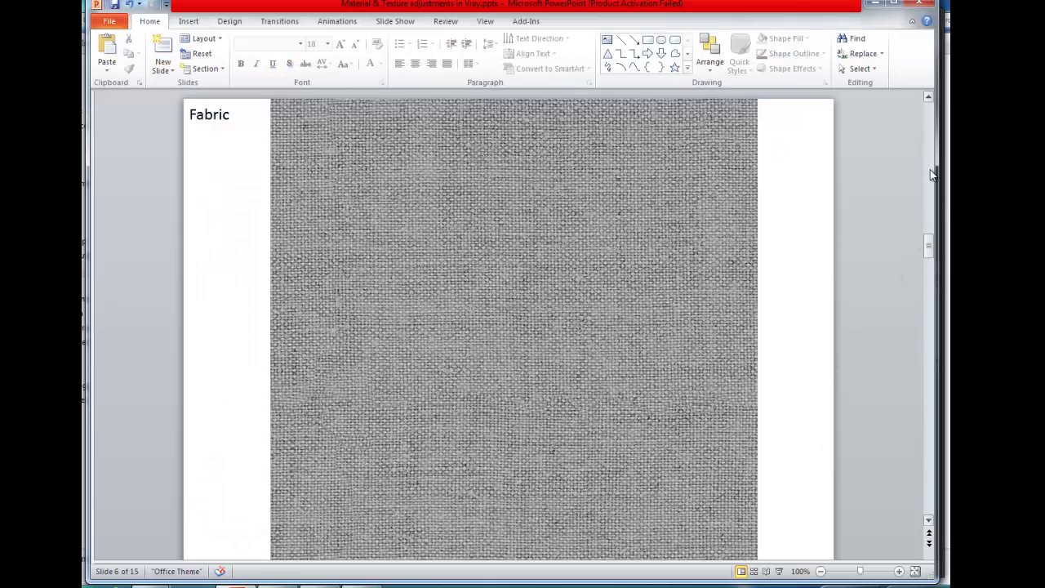
scroll(933, 171, "up", 3)
scroll(934, 251, "down", 3)
scroll(935, 423, "down", 1)
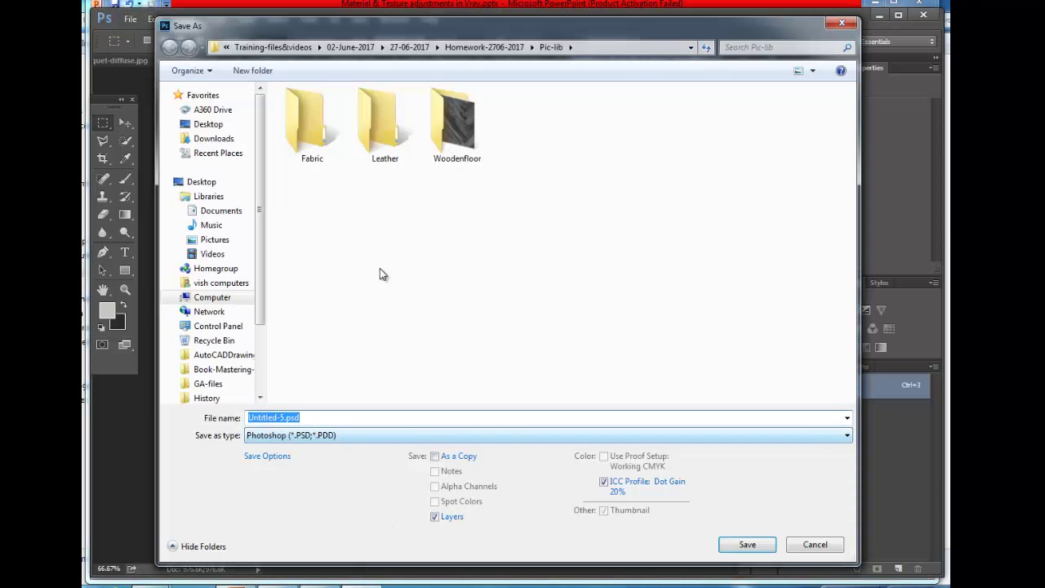
Step: Save the image in the Fabric folder as the JPEG fabric-ref.jpg with Maximum quality 12 and Baseline ("Standard") format
double_click(307, 147)
double_click(307, 417)
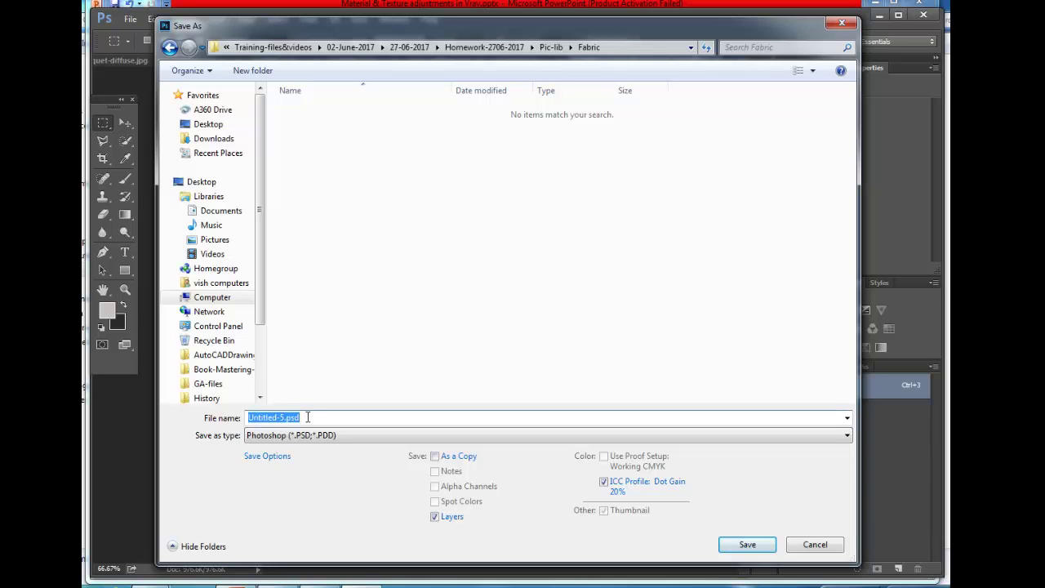
type("fabric-ref")
left_click(422, 433)
left_click(406, 305)
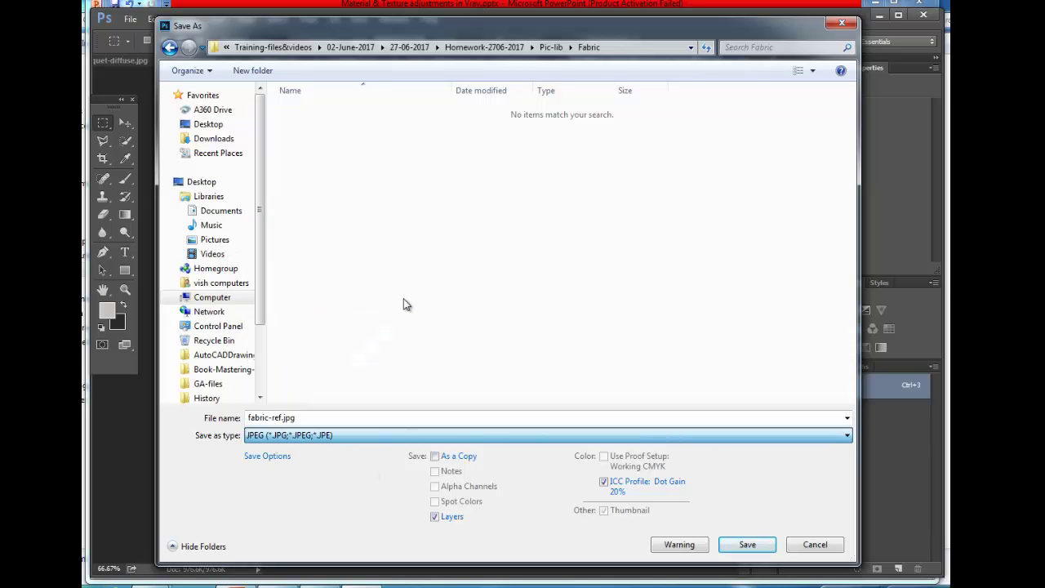
left_click(745, 549)
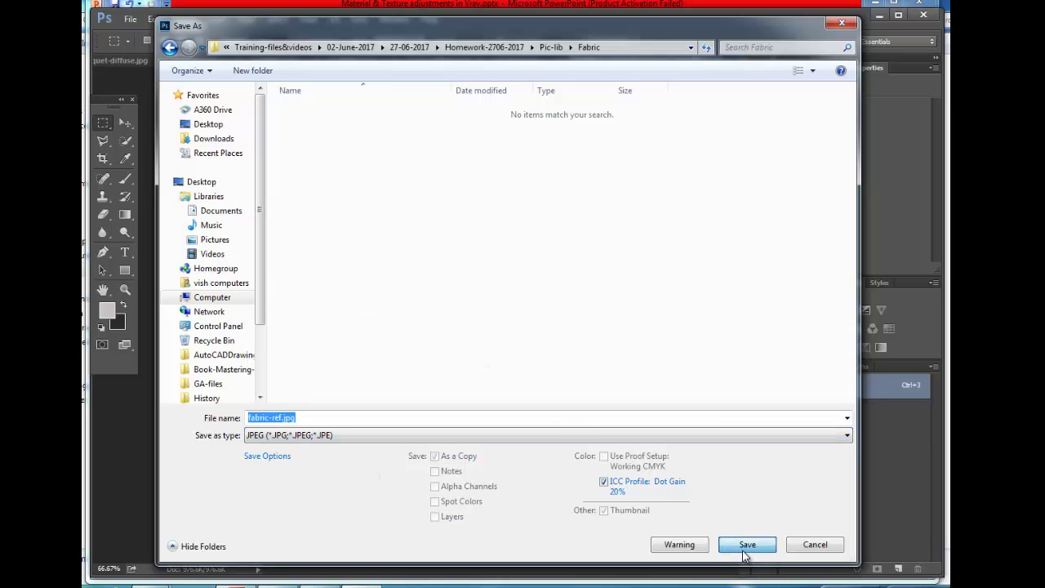
left_click(745, 545)
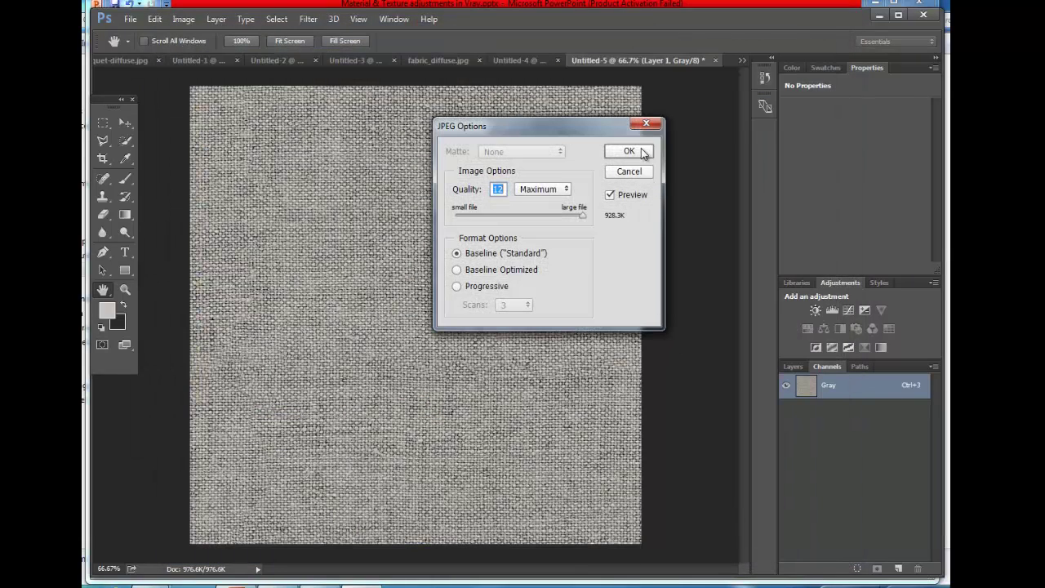
left_click(642, 153)
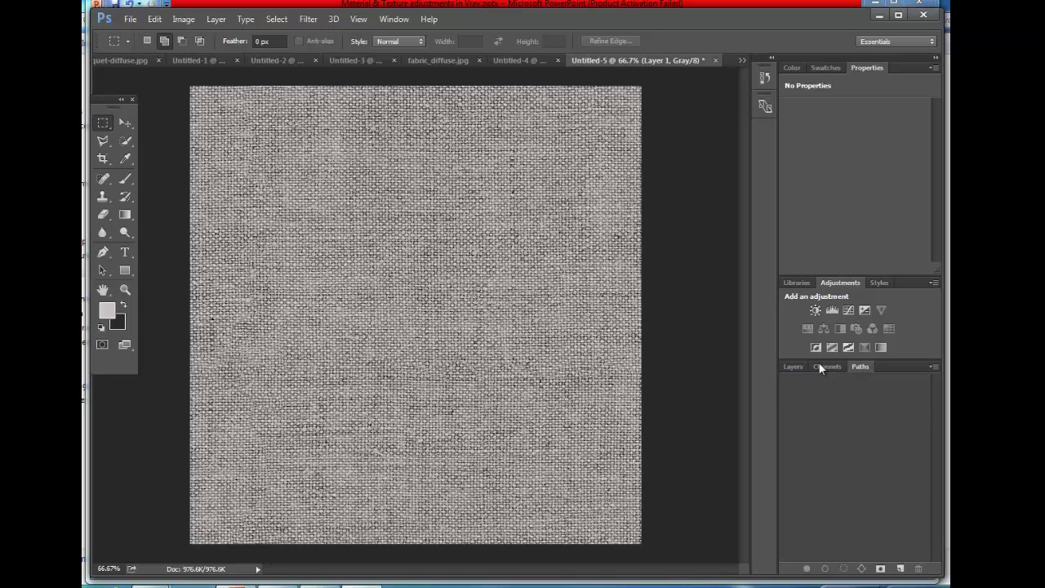
Step: Show the layers of the pasted fabric document and hide Layer 1
left_click(793, 366)
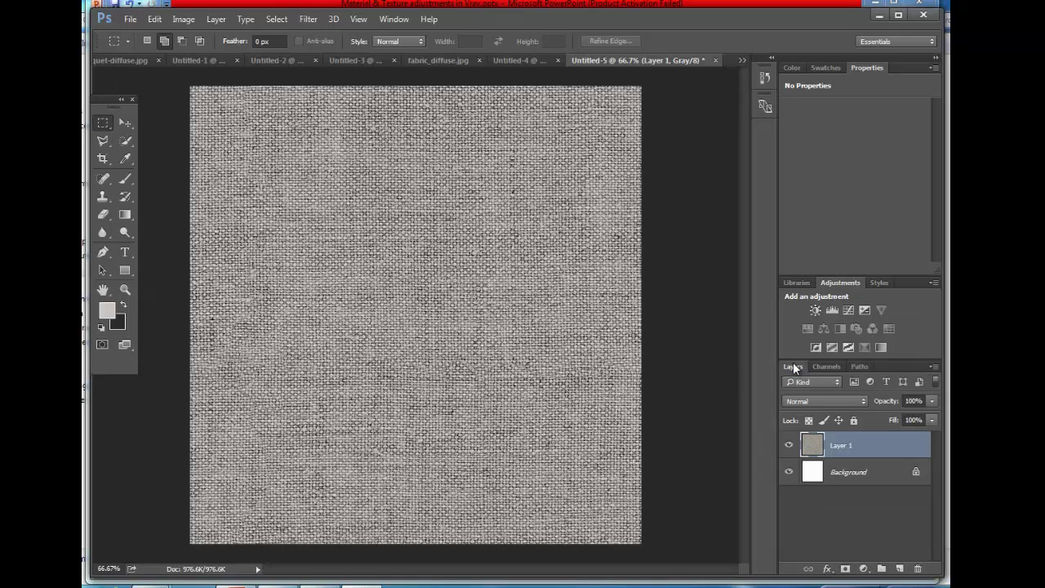
double_click(834, 446)
key("Return")
left_click(789, 445)
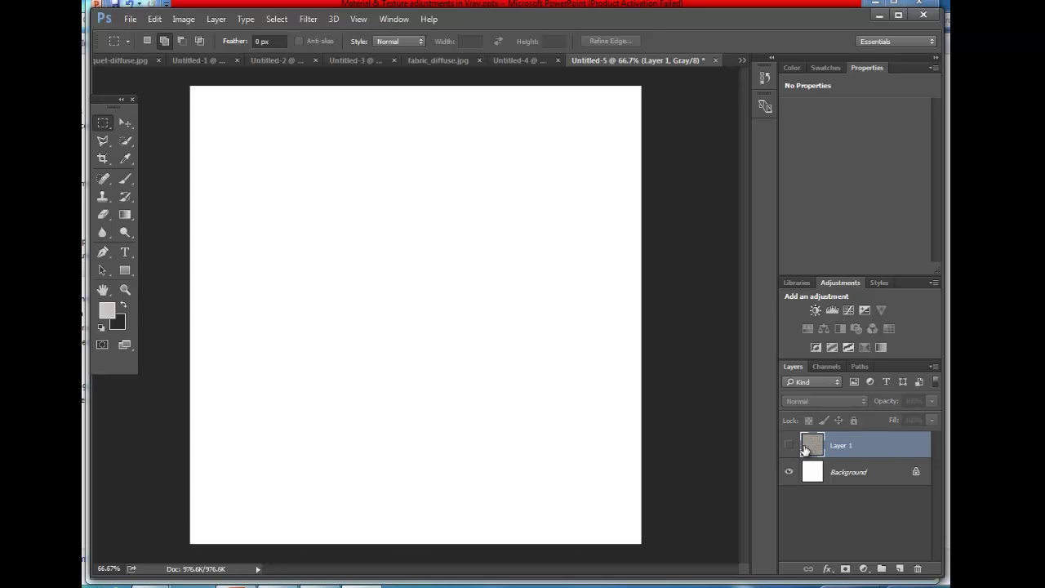
Step: Open fabric_diffuse.jpg again from the Pic-lib folder
left_click(132, 20)
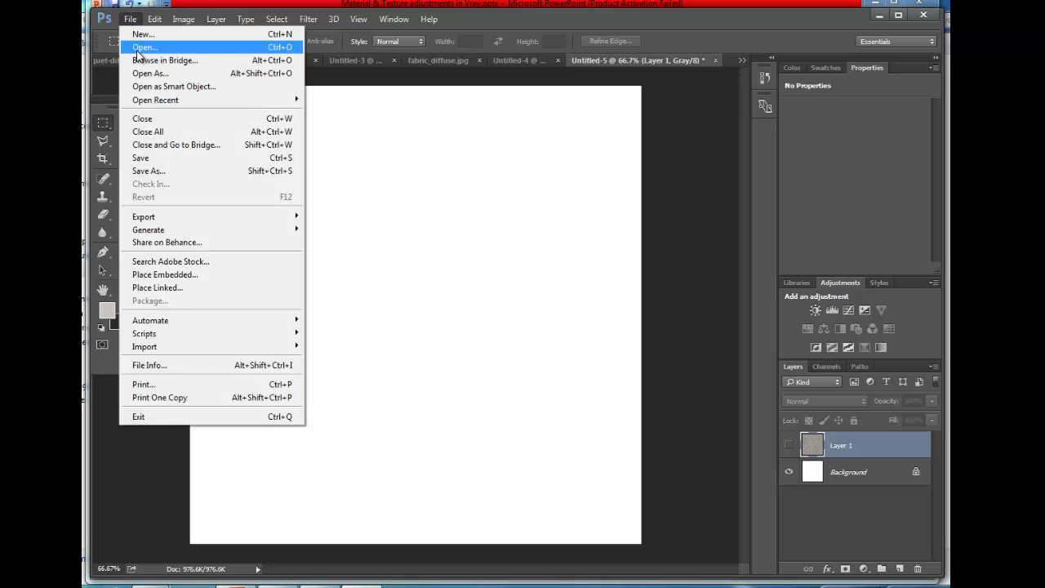
left_click(139, 47)
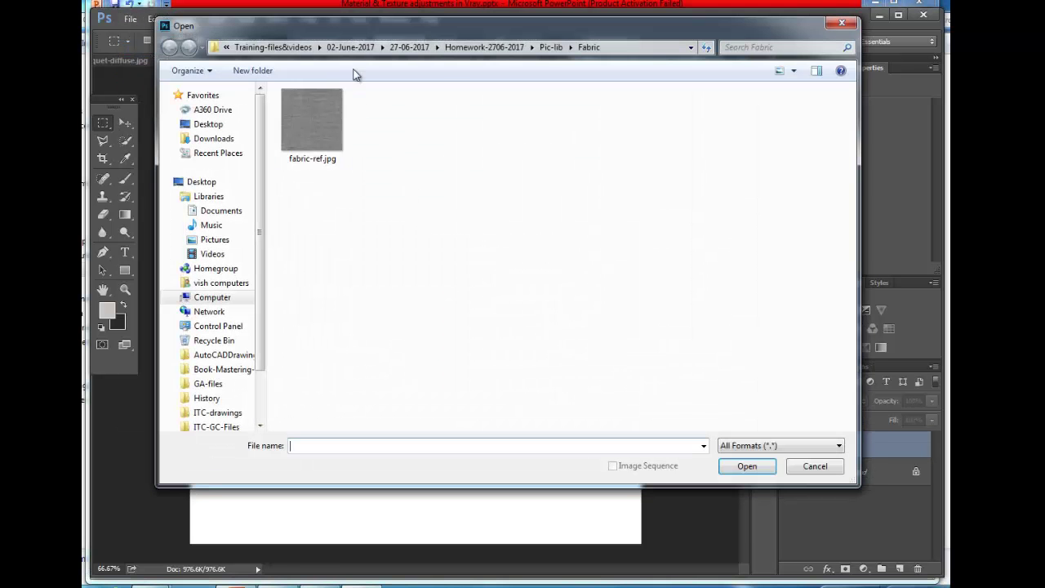
left_click(551, 46)
left_click(604, 161)
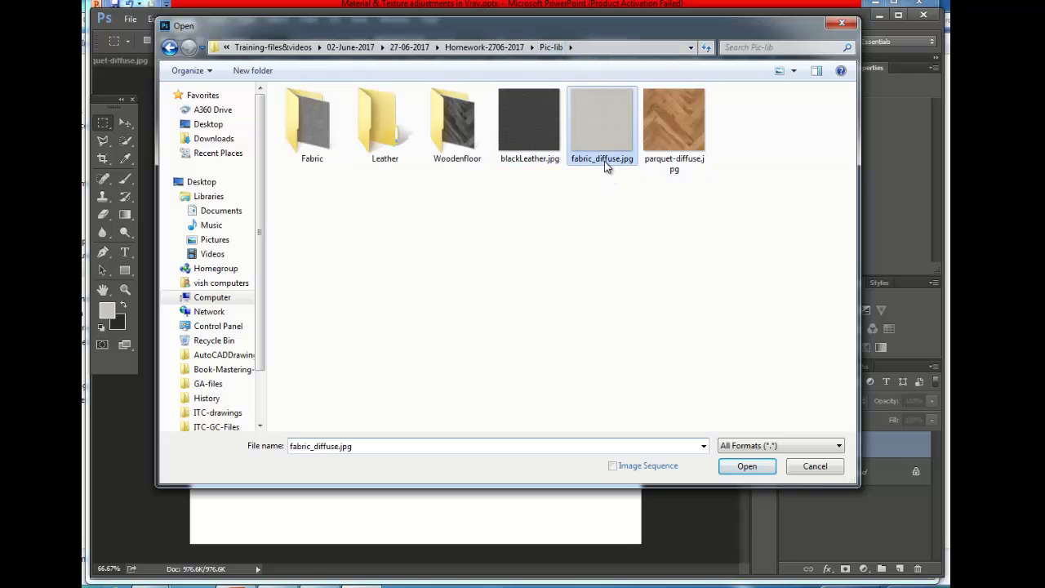
left_click(747, 466)
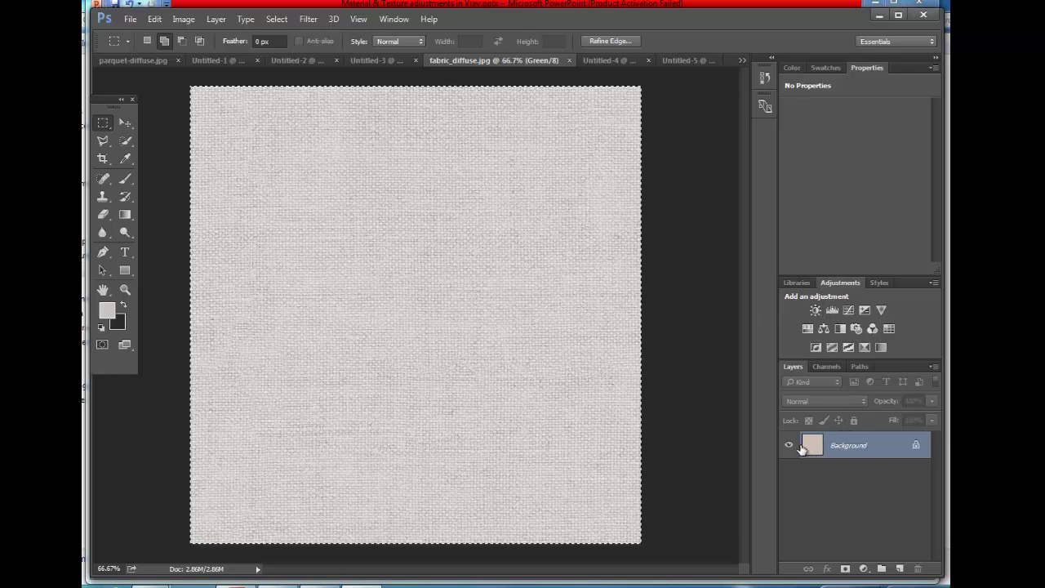
Step: Compare the individual colour channels of fabric_diffuse.jpg and select the Green channel
left_click(813, 366)
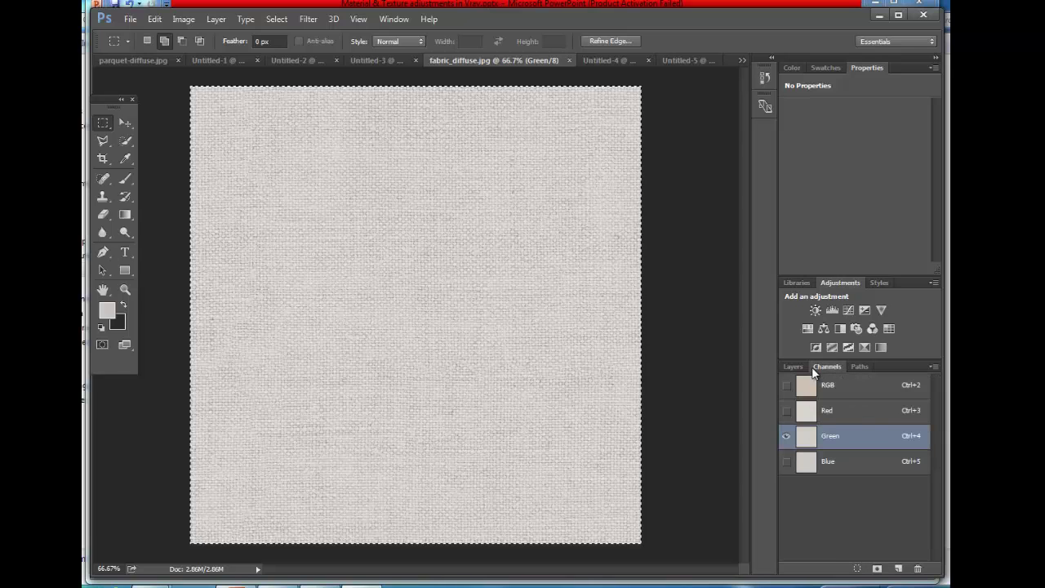
left_click(828, 415)
left_click(828, 462)
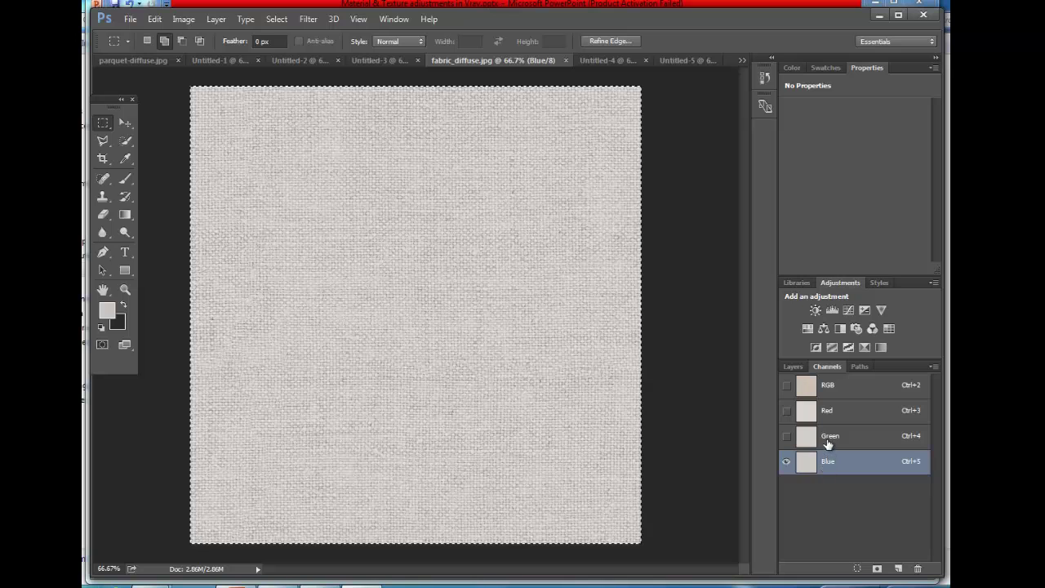
left_click(828, 441)
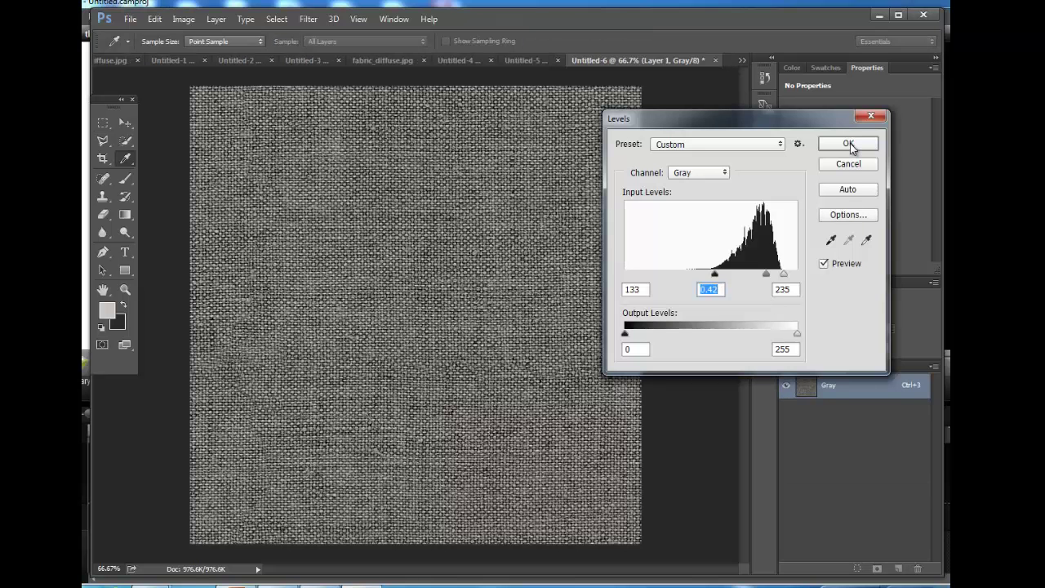
Step: Apply input Levels of 133, 0.42 and 235 to the grayscale fabric and paste a copy of its whole canvas into a new grayscale document
left_click(849, 145)
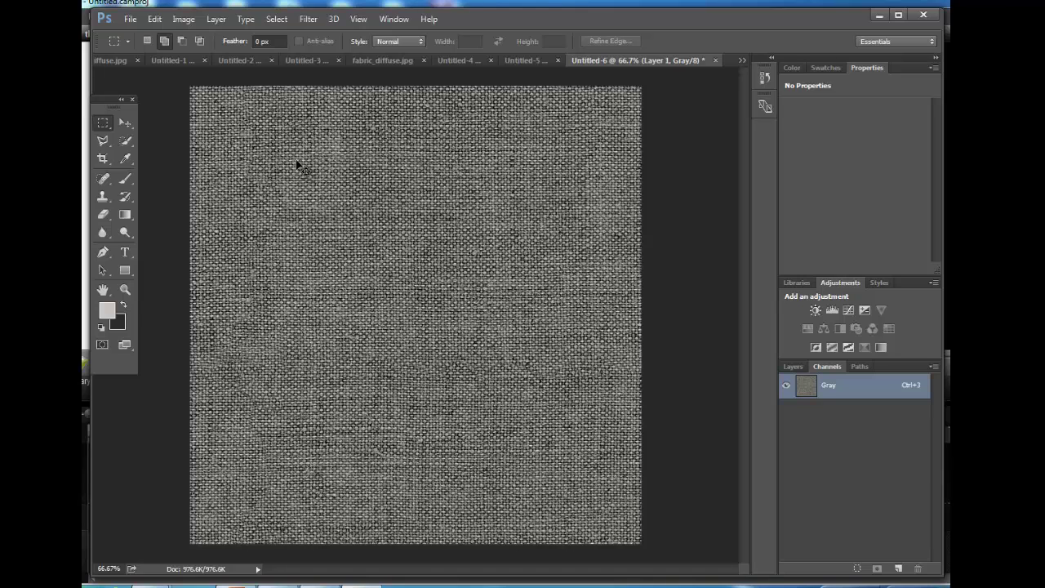
key("ctrl+a")
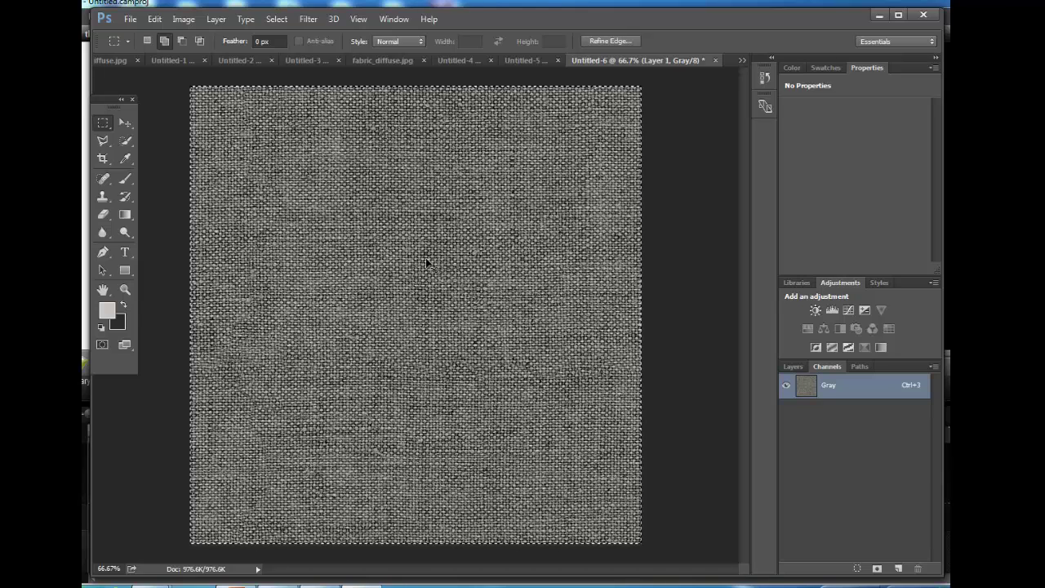
left_click(130, 19)
left_click(292, 175)
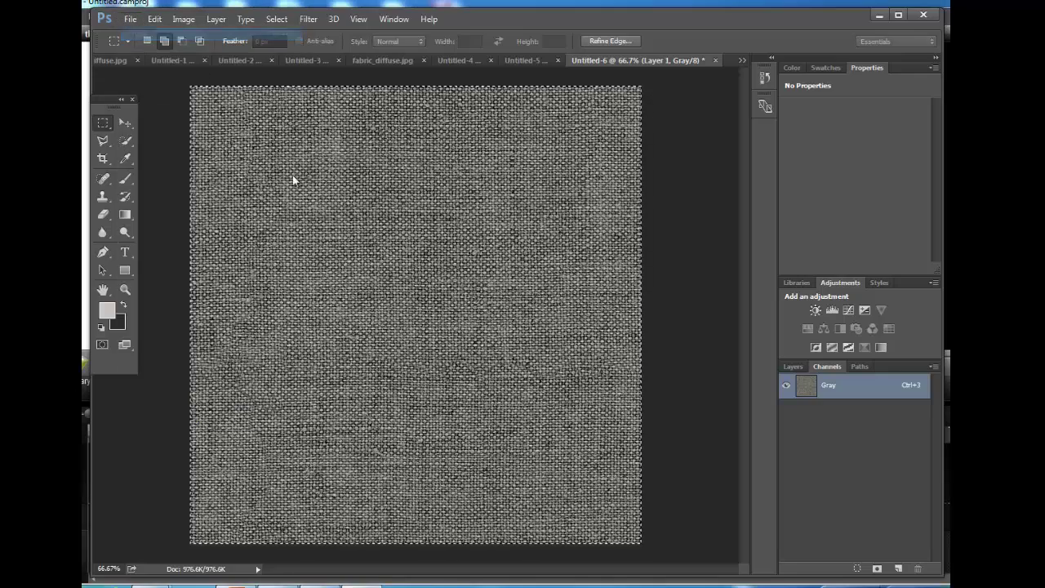
left_click(671, 127)
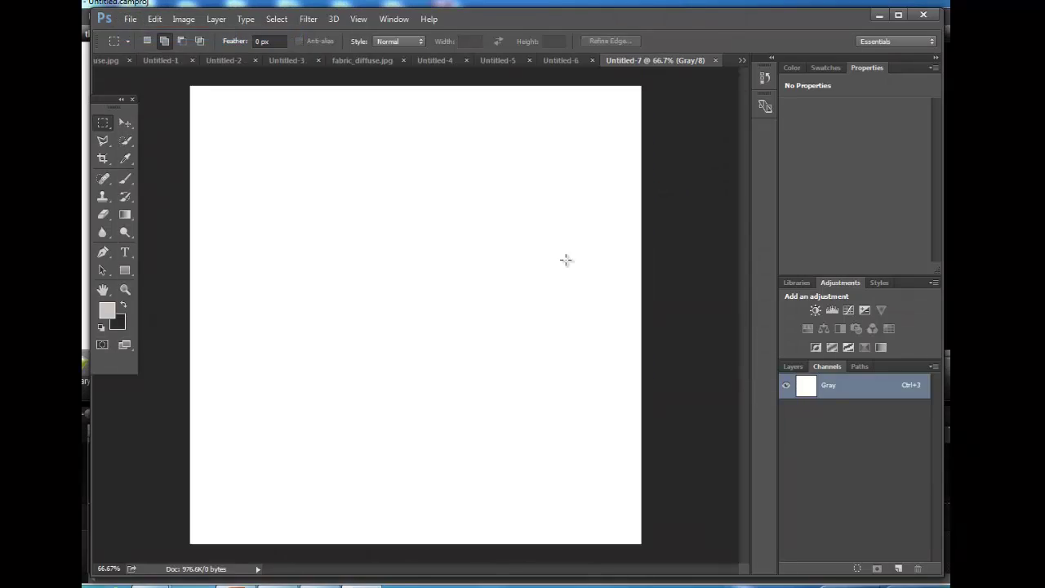
key("ctrl+v")
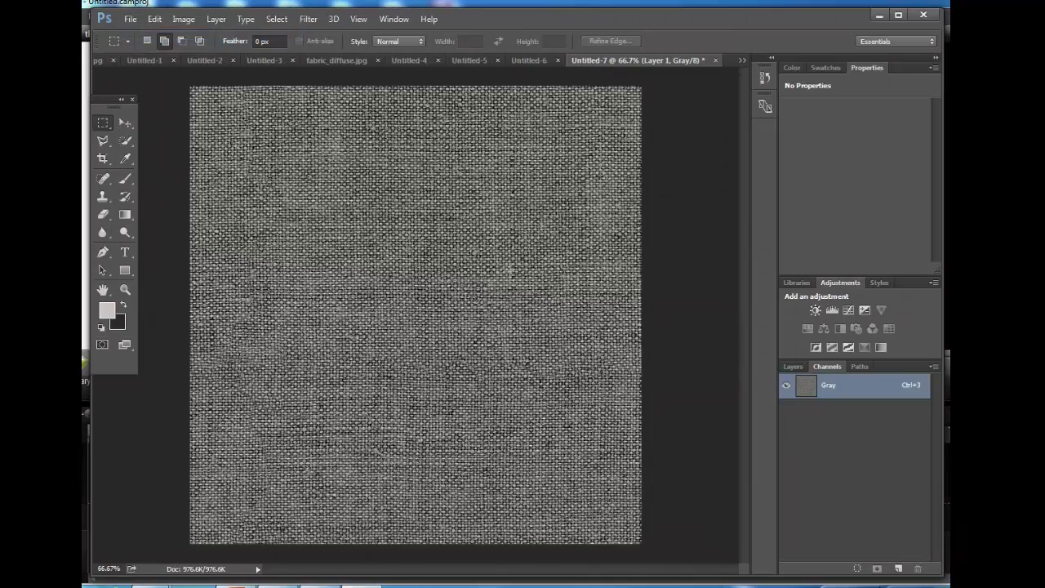
Step: Save the image in the Fabric folder as the JPEG fabric-bump.jpg with Maximum quality 12 and Baseline ("Standard") format
left_click(132, 19)
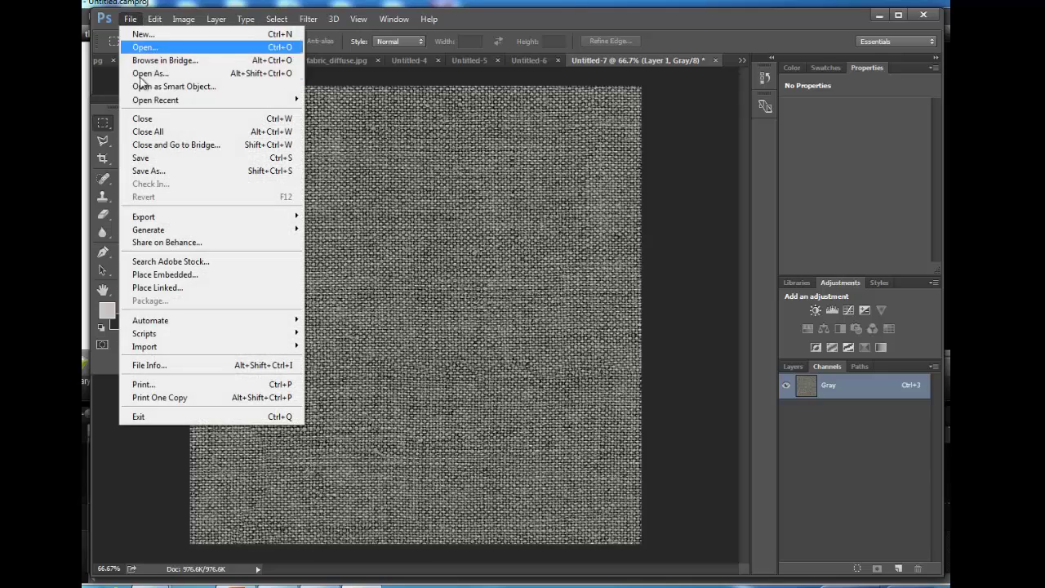
left_click(165, 170)
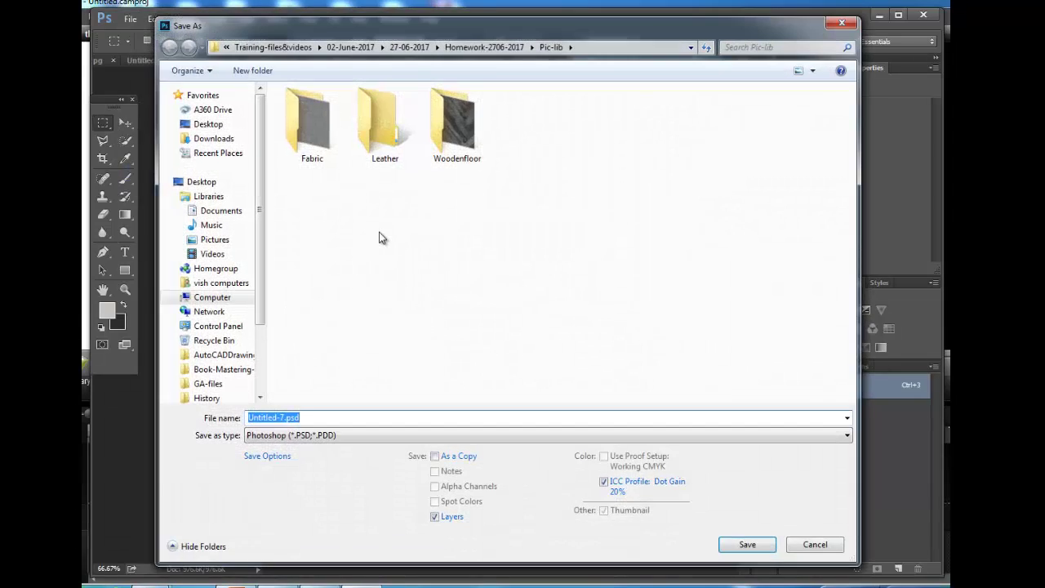
double_click(338, 145)
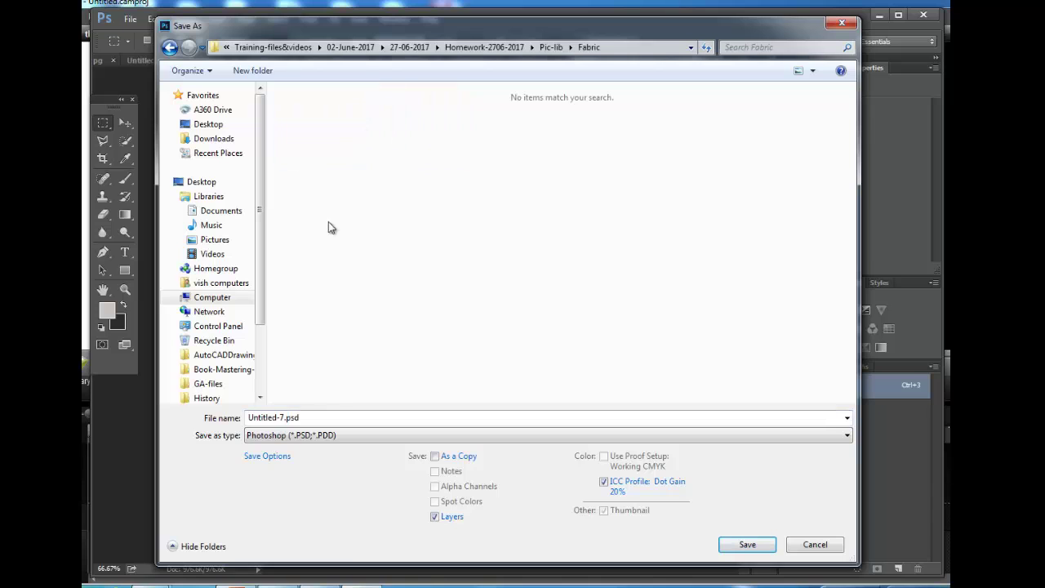
left_click(325, 435)
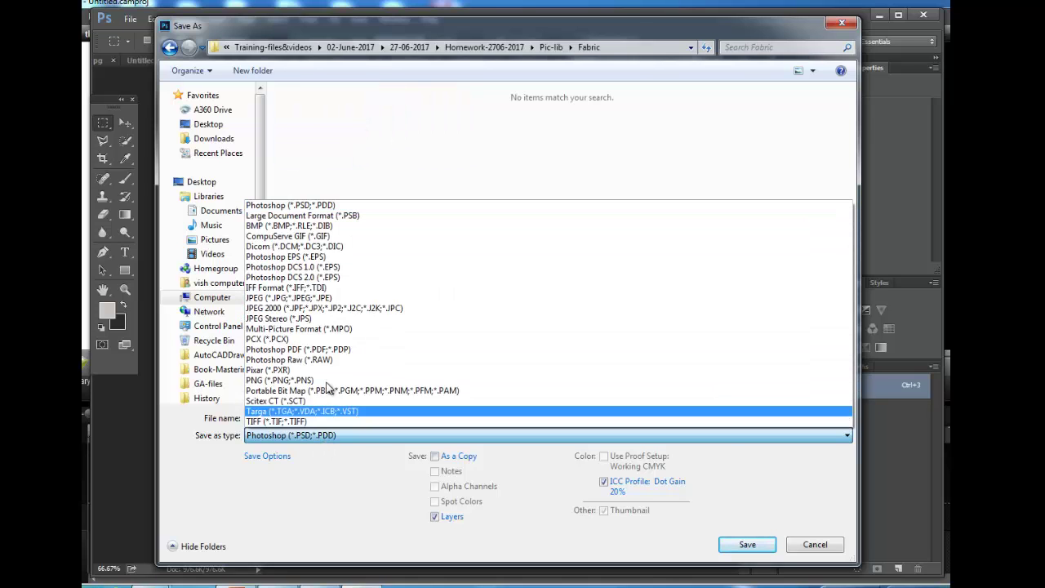
left_click(327, 298)
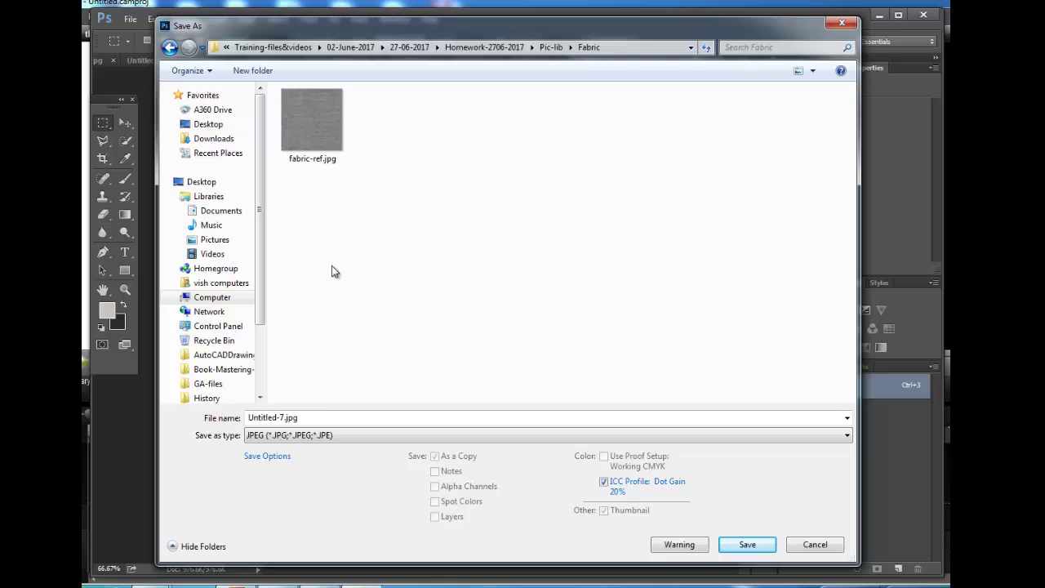
left_click(331, 151)
double_click(283, 418)
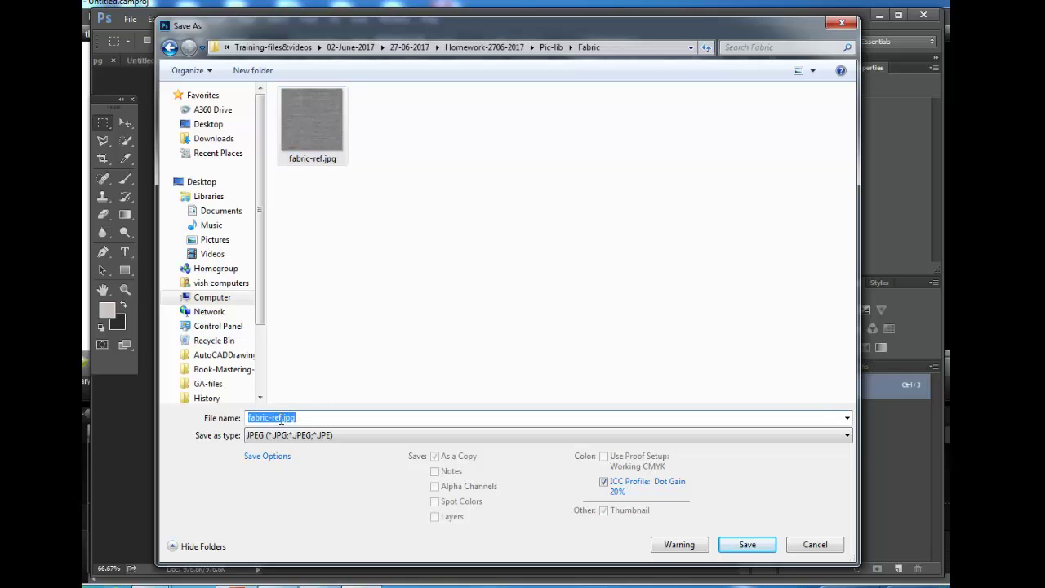
left_click(282, 418)
type("bump")
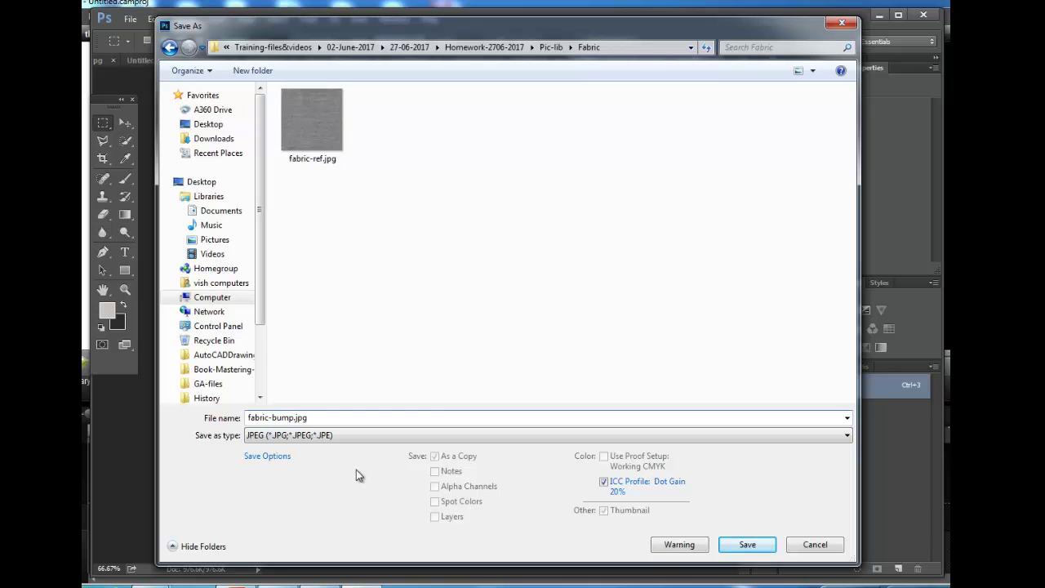
left_click(743, 545)
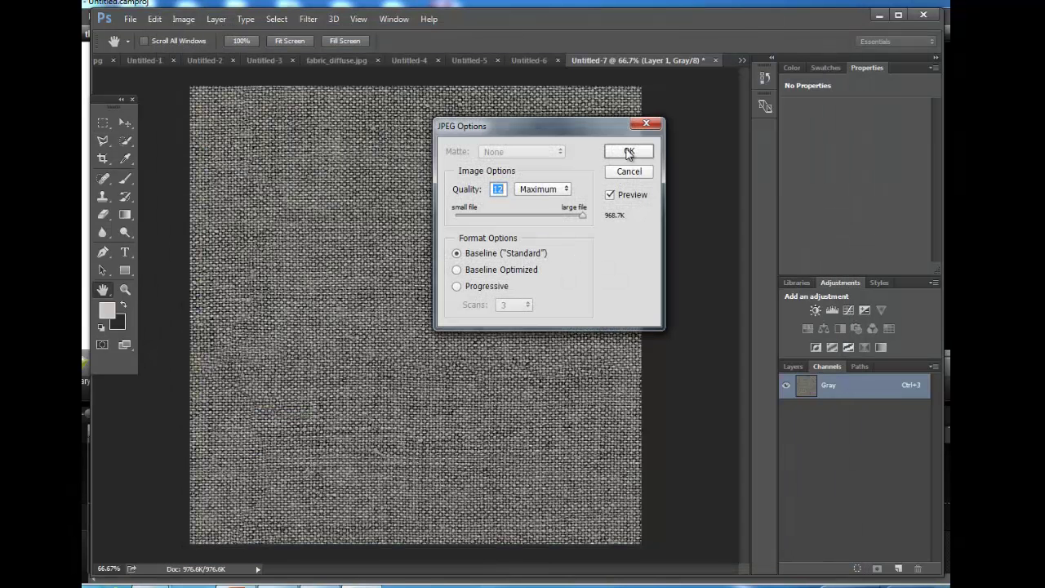
left_click(629, 153)
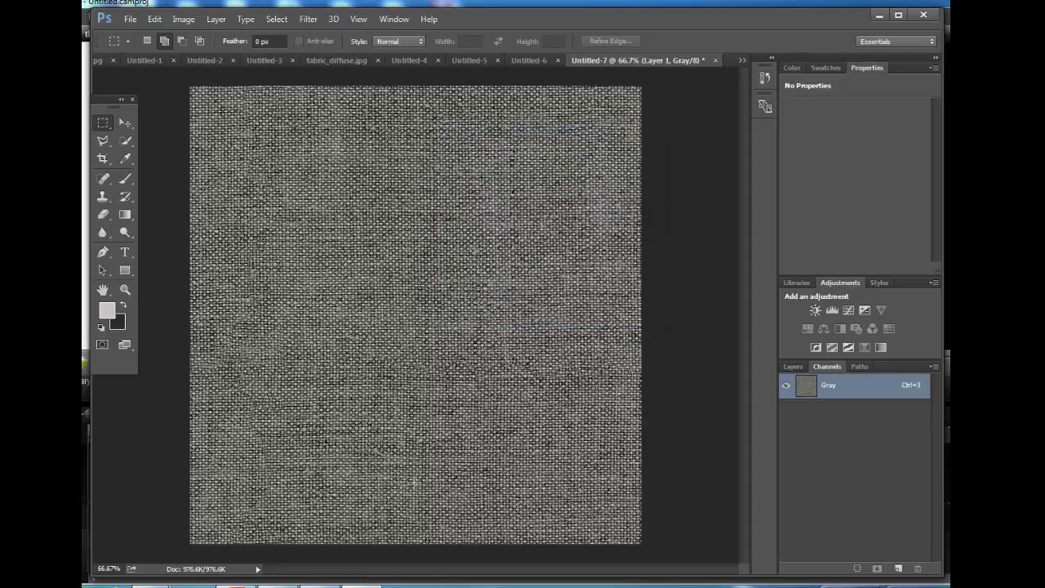
Step: Check the fabric slide in PowerPoint, the saved bump and reflection images in the Fabric folder, and the blackLeather.jpg source in Pic-lib
left_click(330, 581)
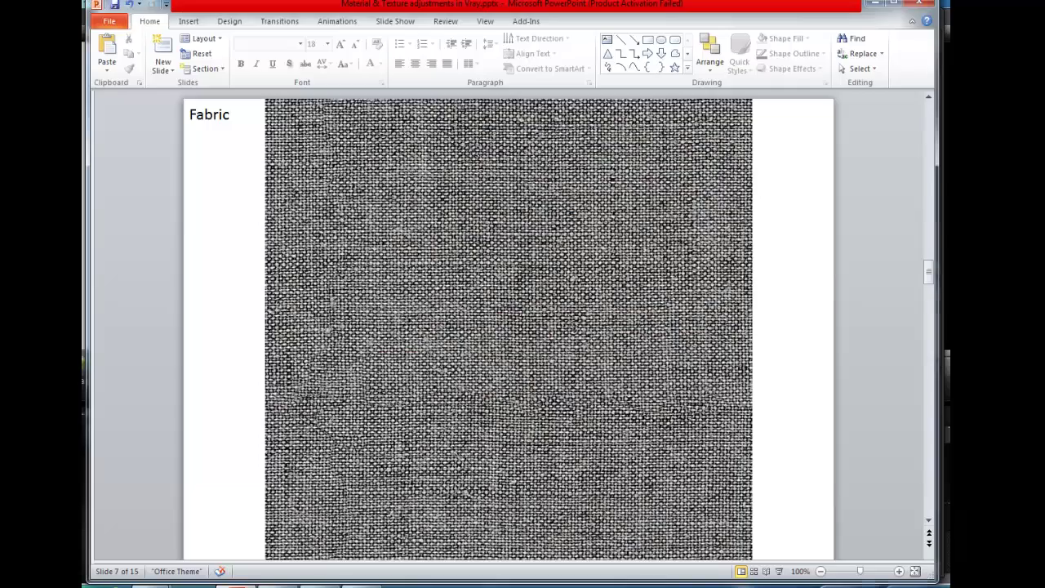
left_click(330, 580)
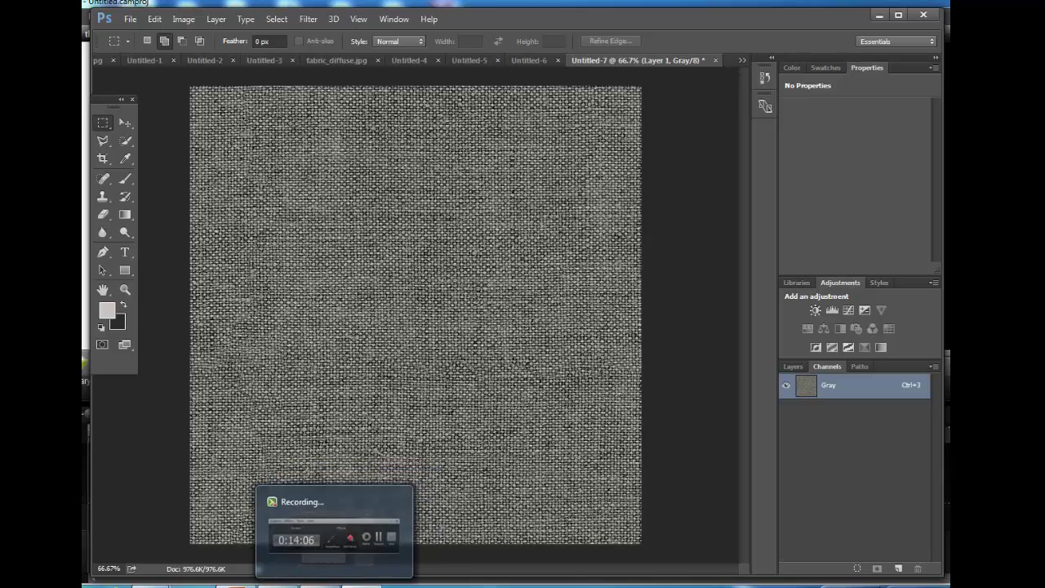
mouse_move(235, 585)
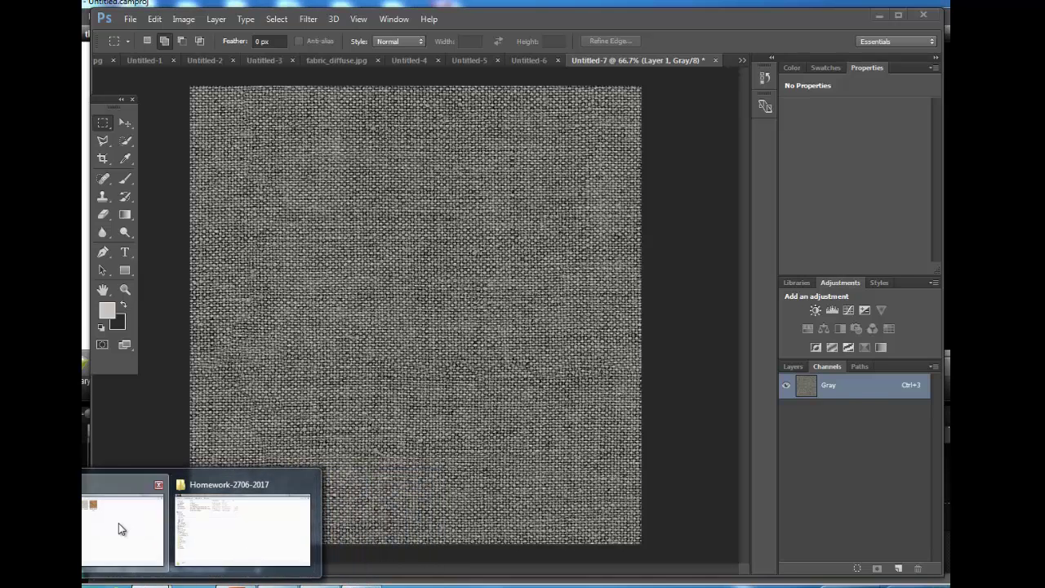
left_click(117, 528)
double_click(170, 120)
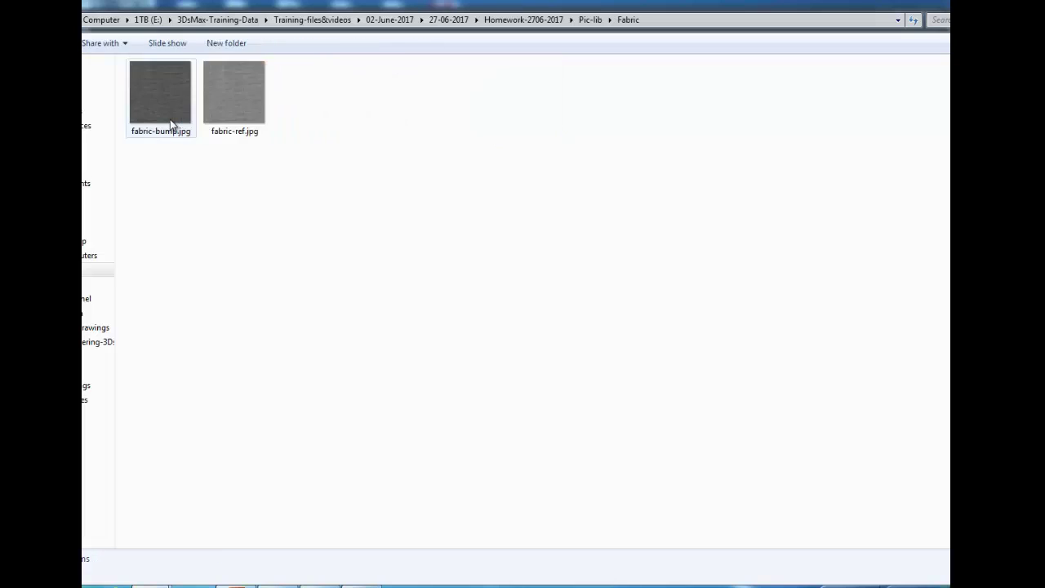
left_click(160, 97)
key("Right")
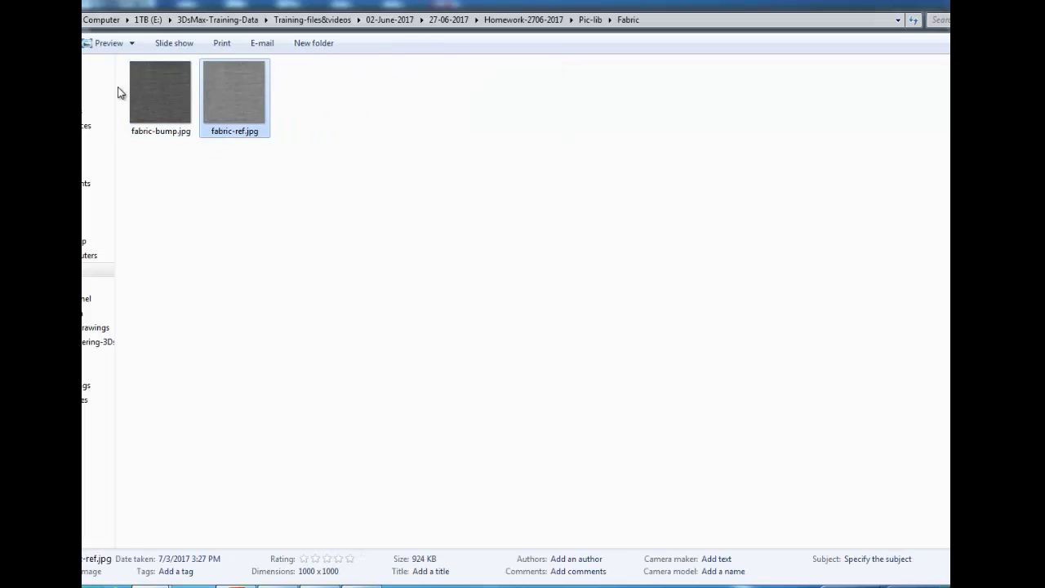
key("BackSpace")
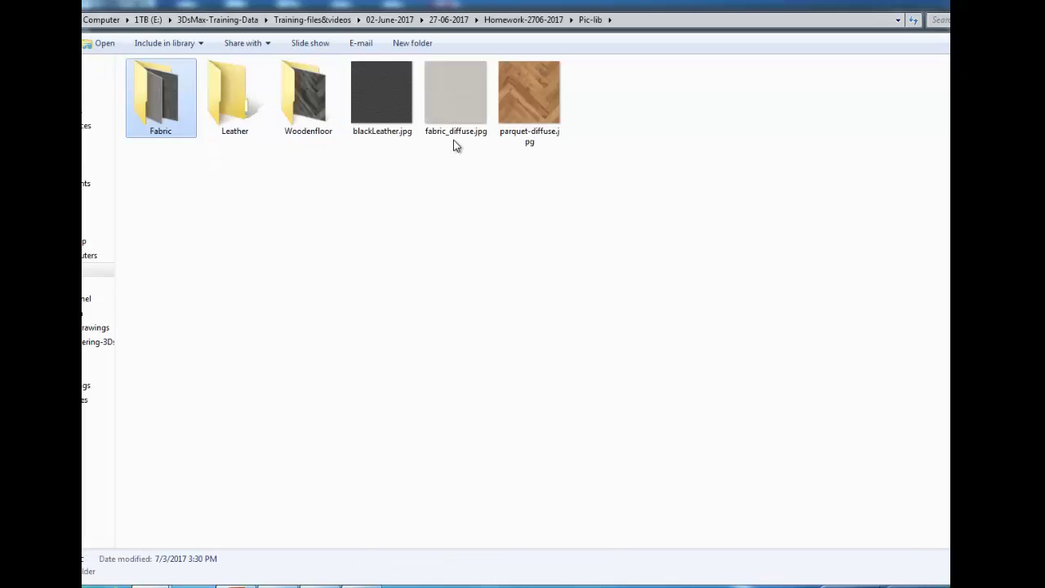
left_click(374, 126)
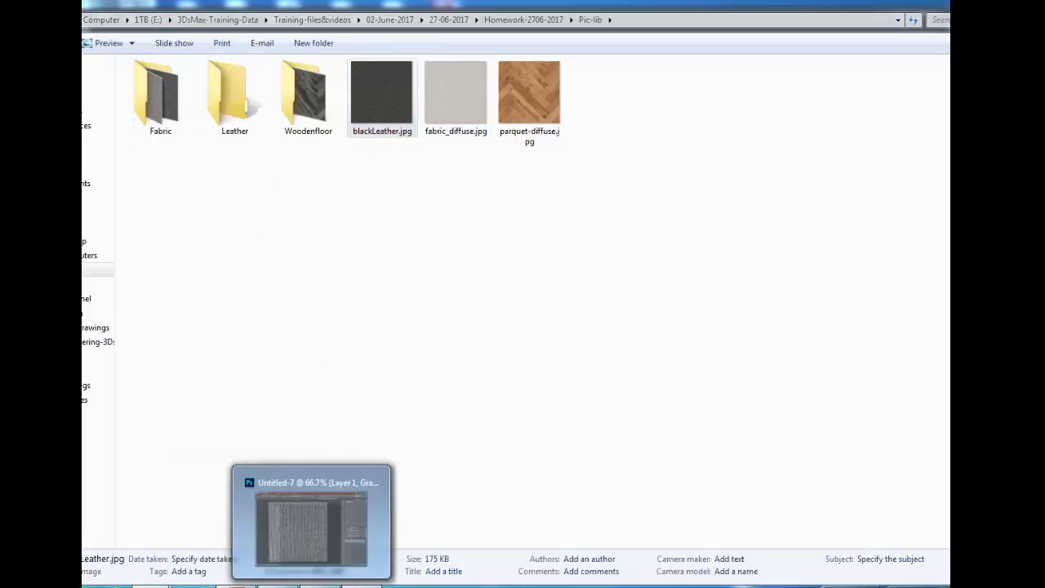
Step: Switch back to Photoshop and create a new 1000 x 1000 pixel, 96 pixels/inch grayscale document from the Clipboard preset
left_click(306, 519)
left_click(130, 19)
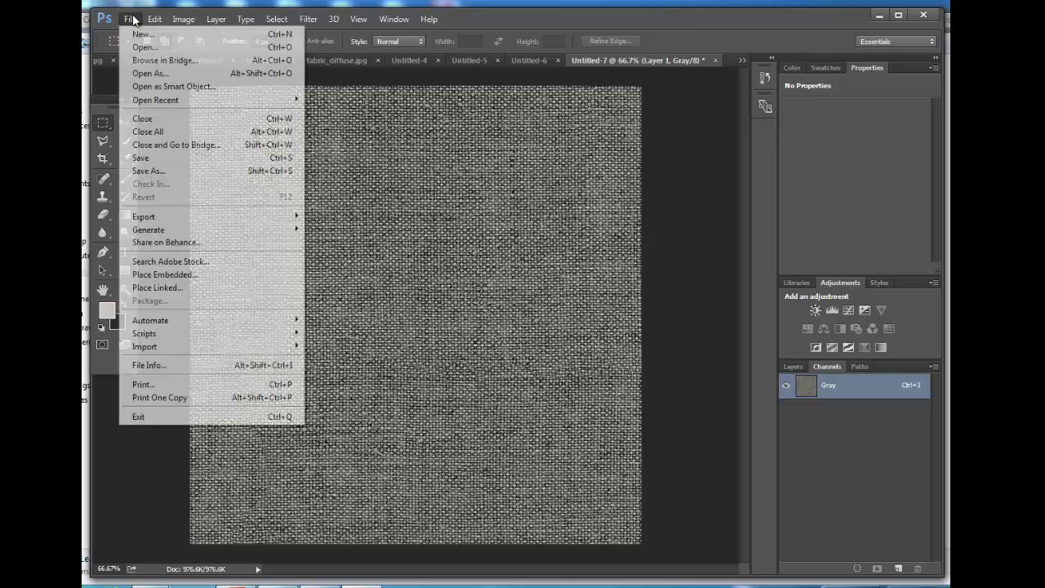
left_click(152, 39)
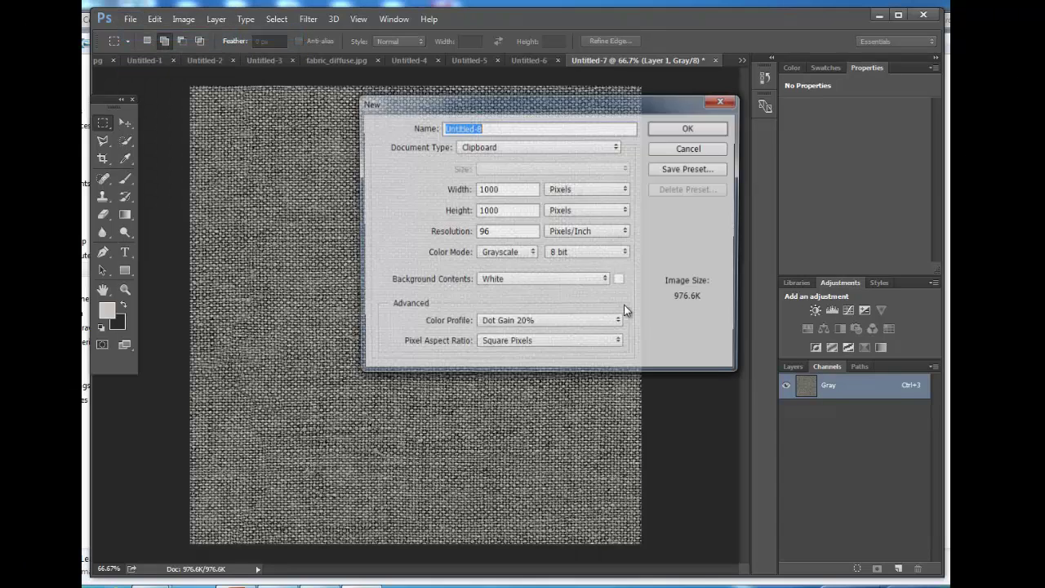
key("Return")
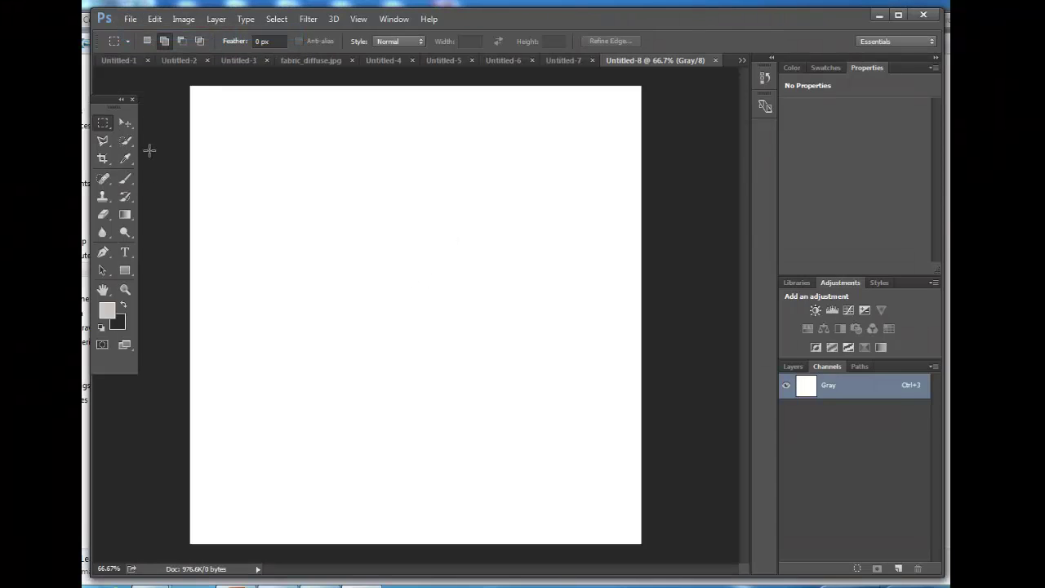
Step: Open blackLeather.jpg from the Pic-lib folder
left_click(129, 19)
left_click(145, 48)
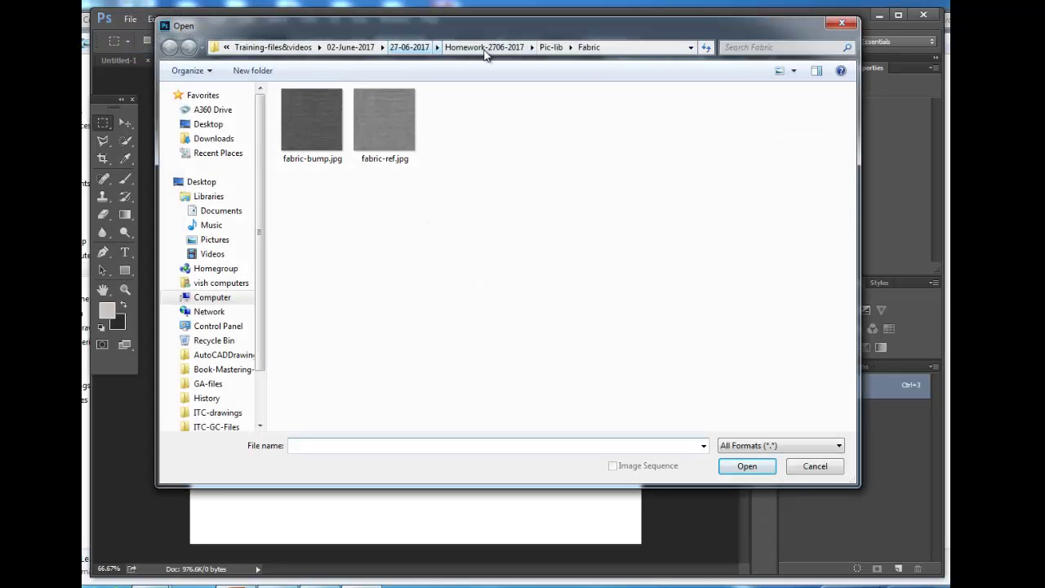
left_click(552, 49)
left_click(554, 160)
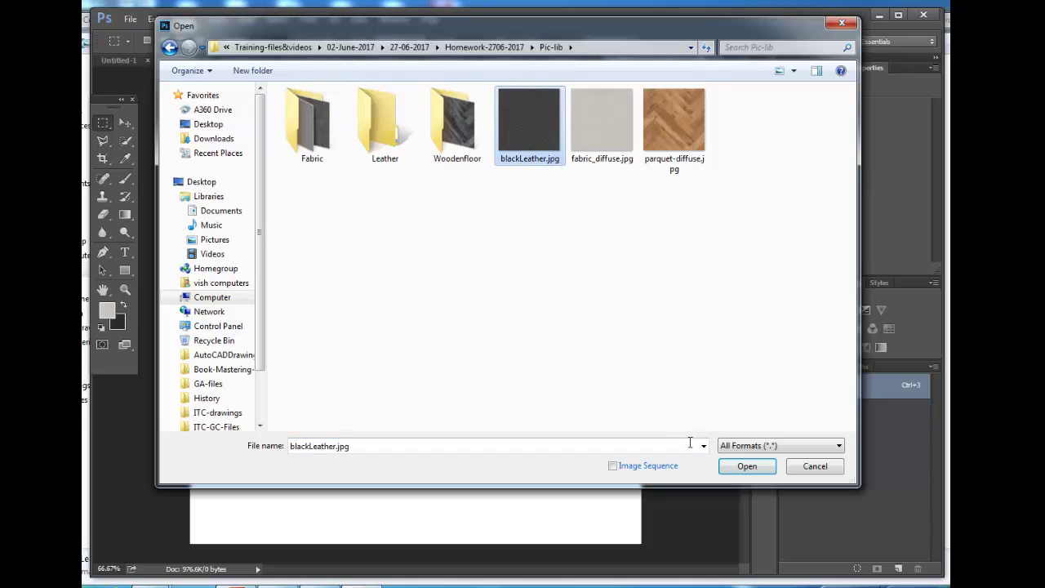
left_click(746, 466)
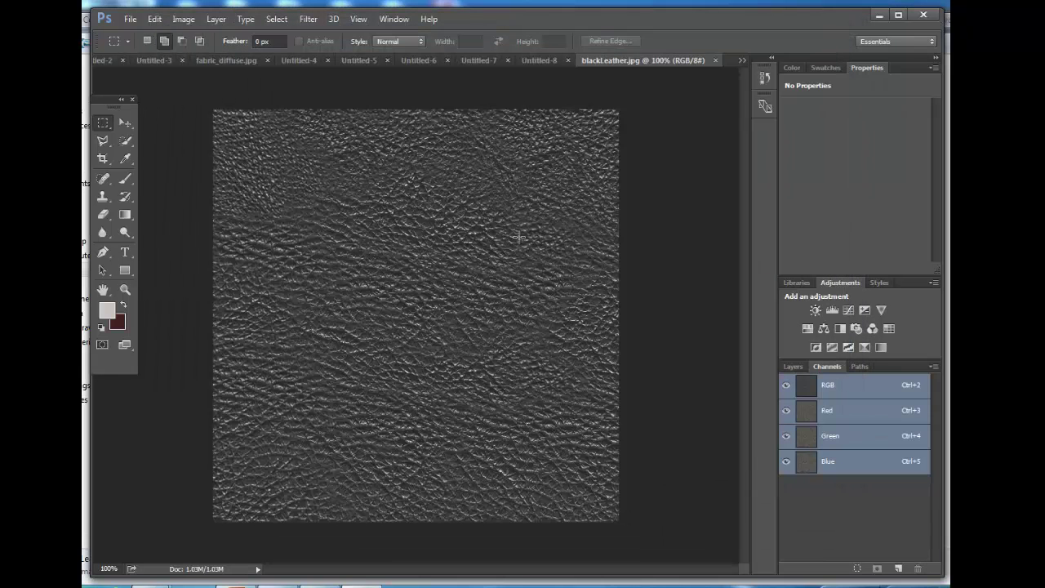
Step: Compare the leather image's RGB, Red, Green and Blue channels
left_click(822, 417)
left_click(828, 437)
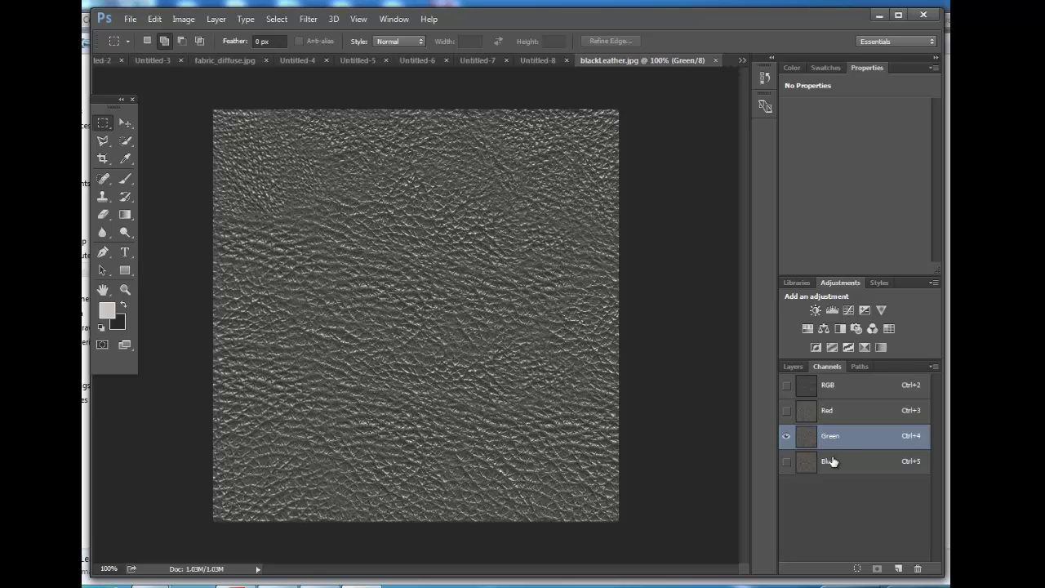
left_click(831, 461)
left_click(845, 437)
left_click(846, 411)
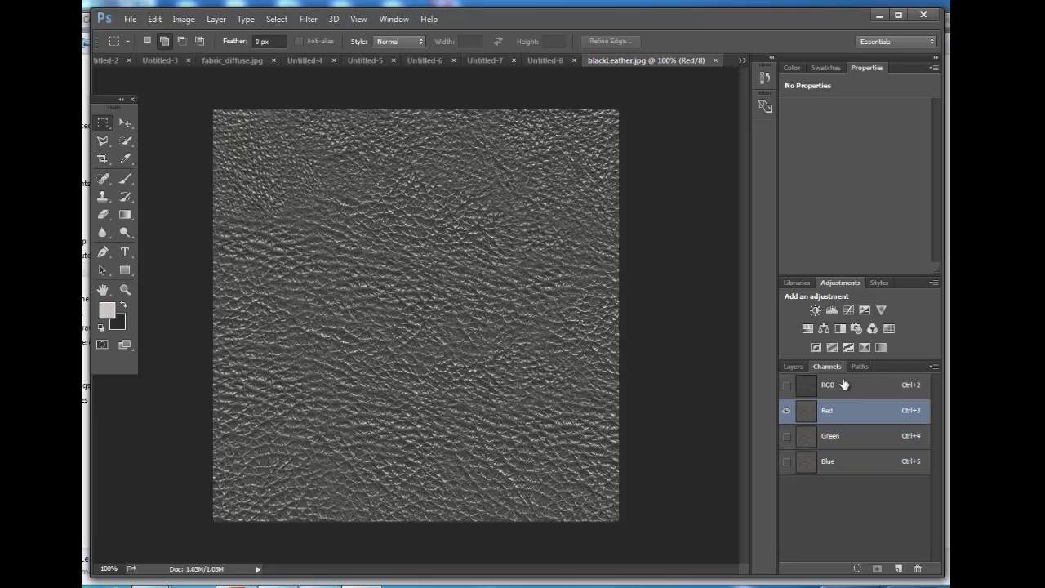
left_click(845, 385)
left_click(846, 410)
Step: Copy the leather's whole Green channel and paste it into a new 600 x 600 pixel, 72 pixels/inch grayscale document
left_click(848, 436)
key("ctrl+a")
left_click(155, 19)
left_click(180, 112)
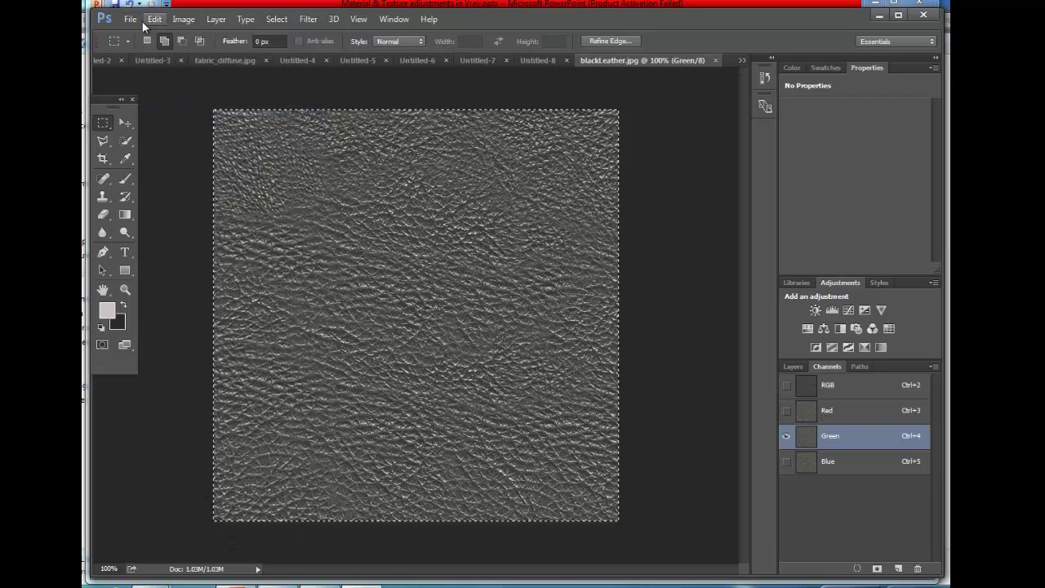
left_click(131, 19)
left_click(141, 34)
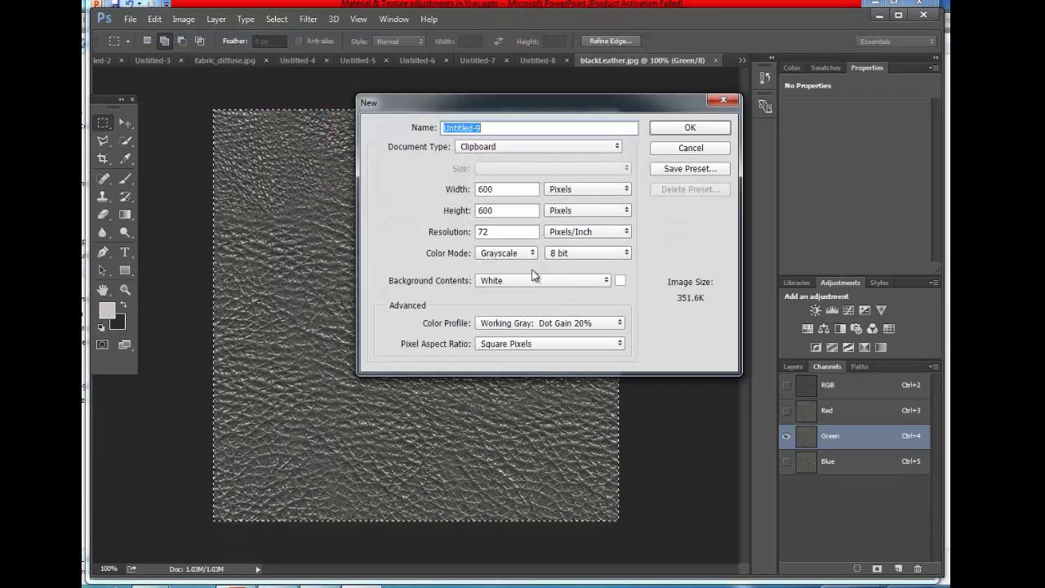
left_click(690, 127)
key("ctrl+v")
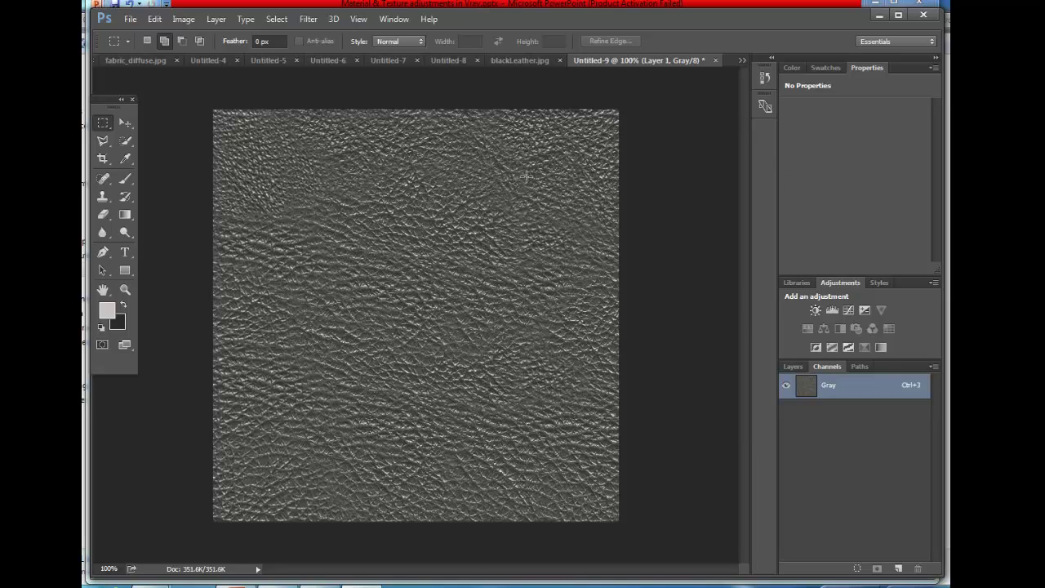
Step: Set the input Levels of the grayscale leather to 24, 1.15 and 181
key("ctrl+l")
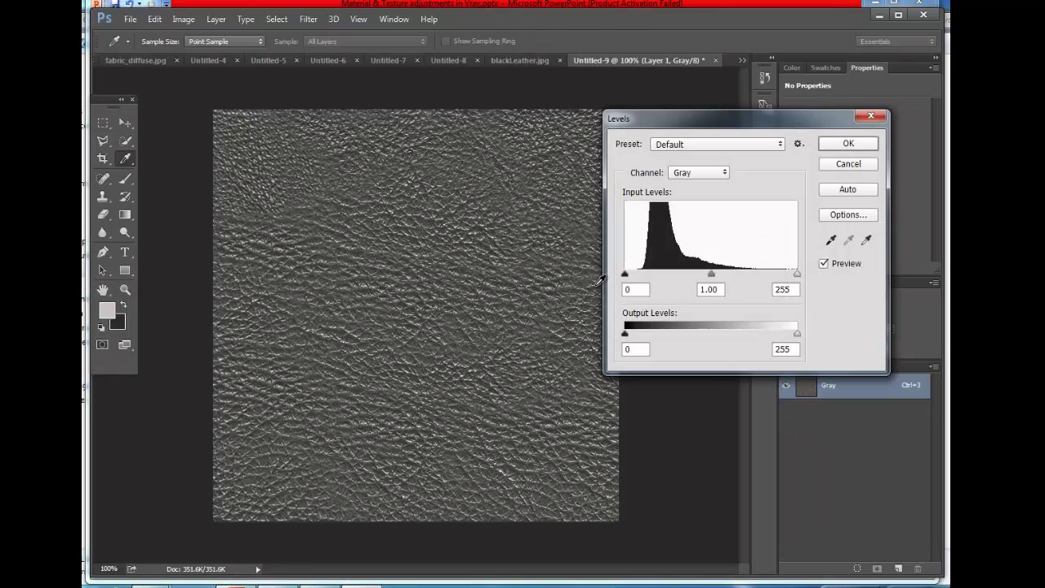
mouse_move(627, 279)
left_mouse_down()
mouse_move(642, 278)
mouse_move(630, 279)
left_mouse_up()
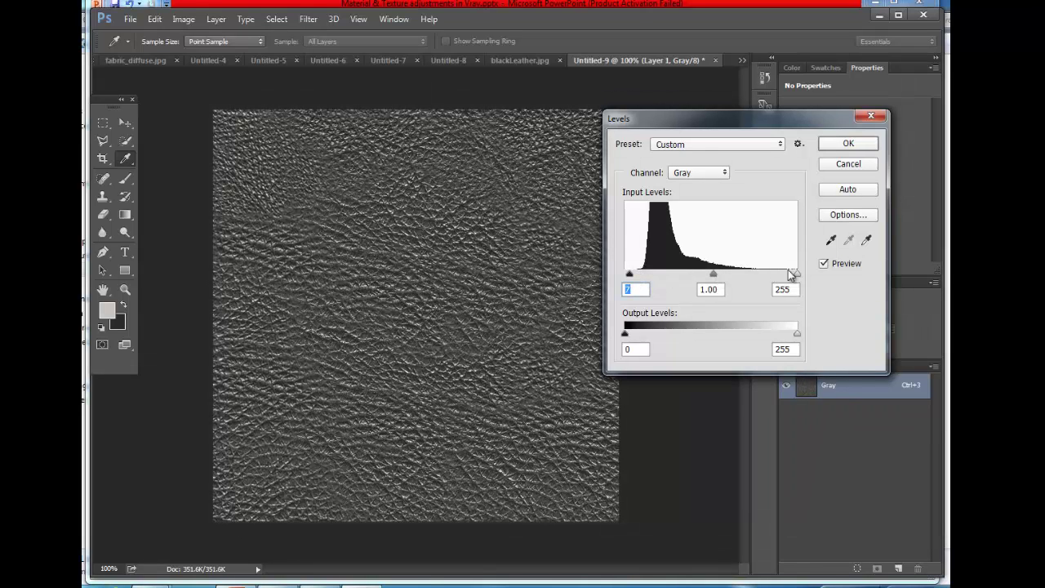
left_click_drag(797, 276, 642, 276)
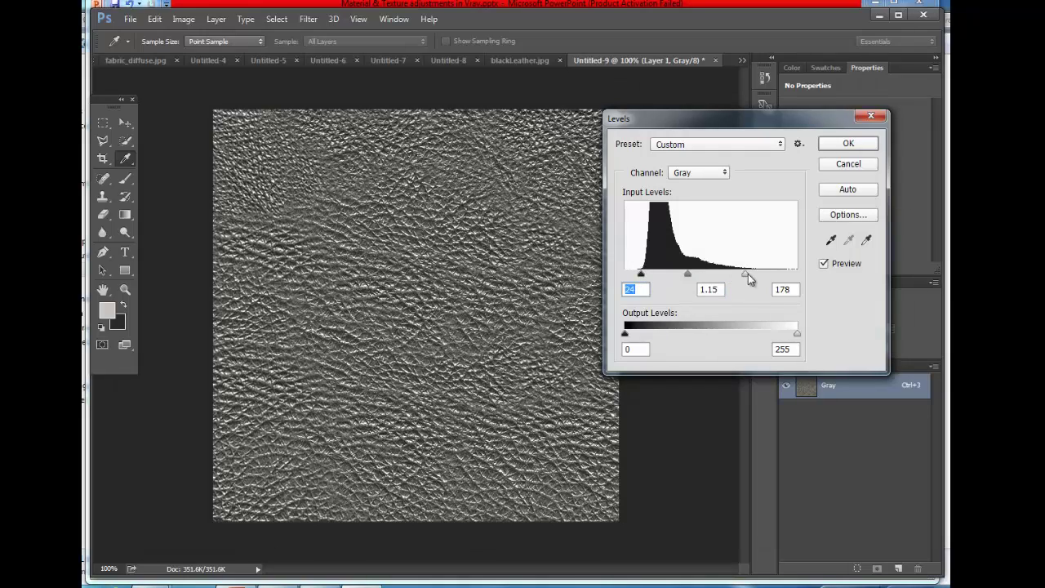
mouse_move(750, 280)
left_mouse_down()
mouse_move(698, 286)
mouse_move(774, 281)
mouse_move(748, 281)
left_mouse_up()
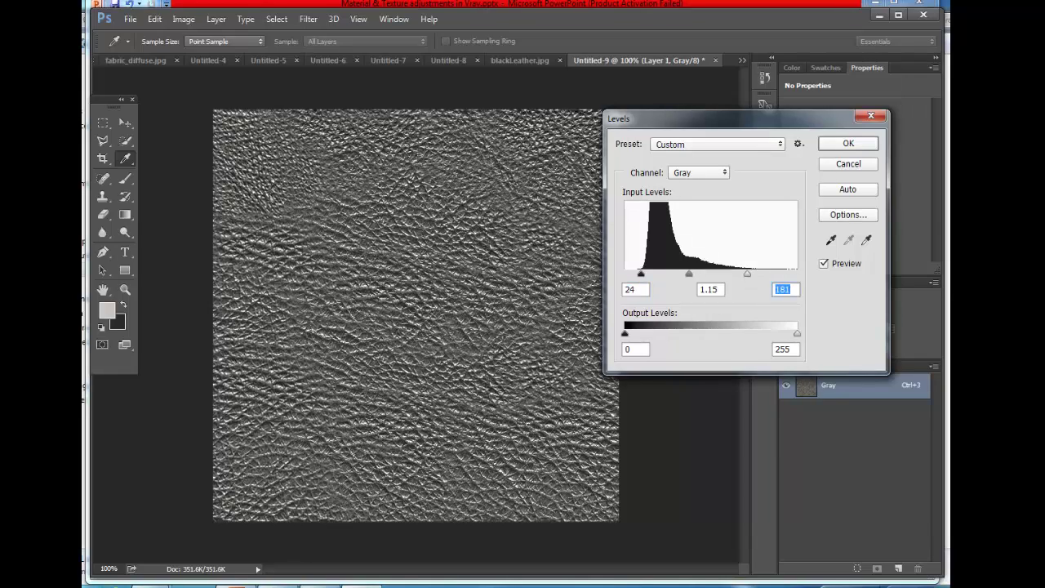
Step: Switch to PowerPoint and examine the leather Diffuse and Reflect reference slides
key("alt+Tab")
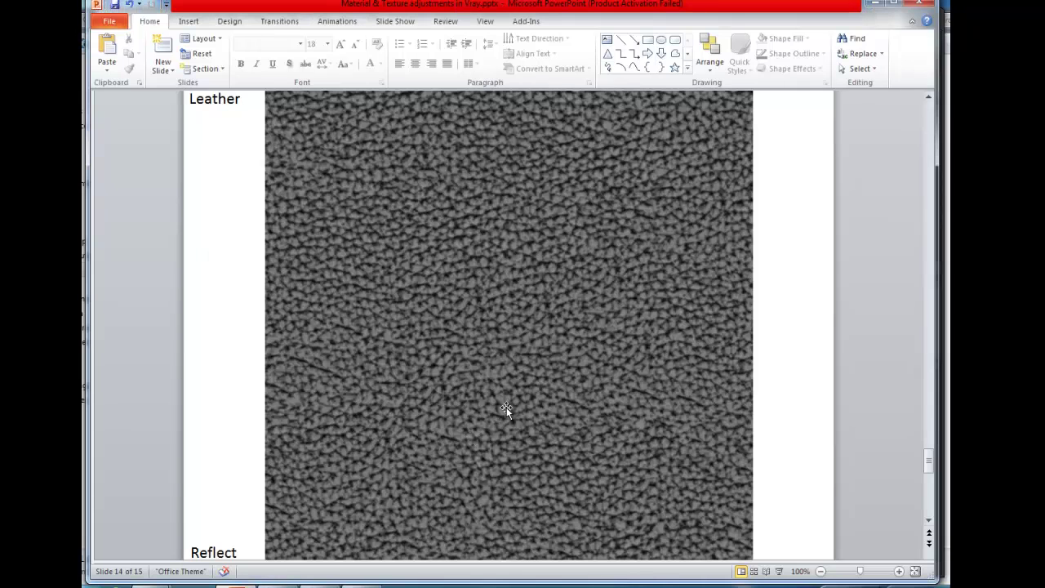
scroll(507, 407, "up", 3)
scroll(522, 406, "up", 5)
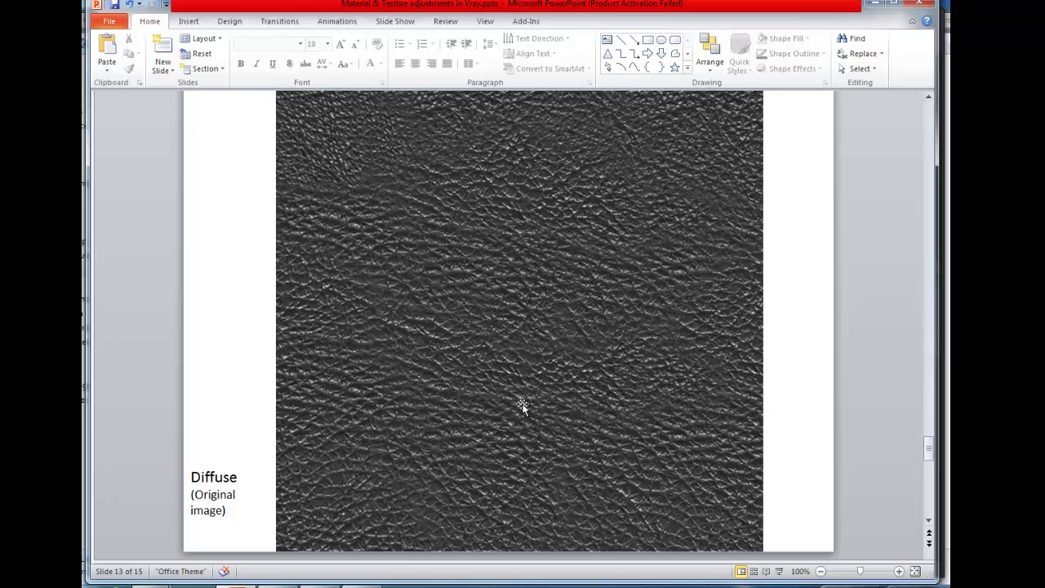
scroll(522, 406, "down", 5)
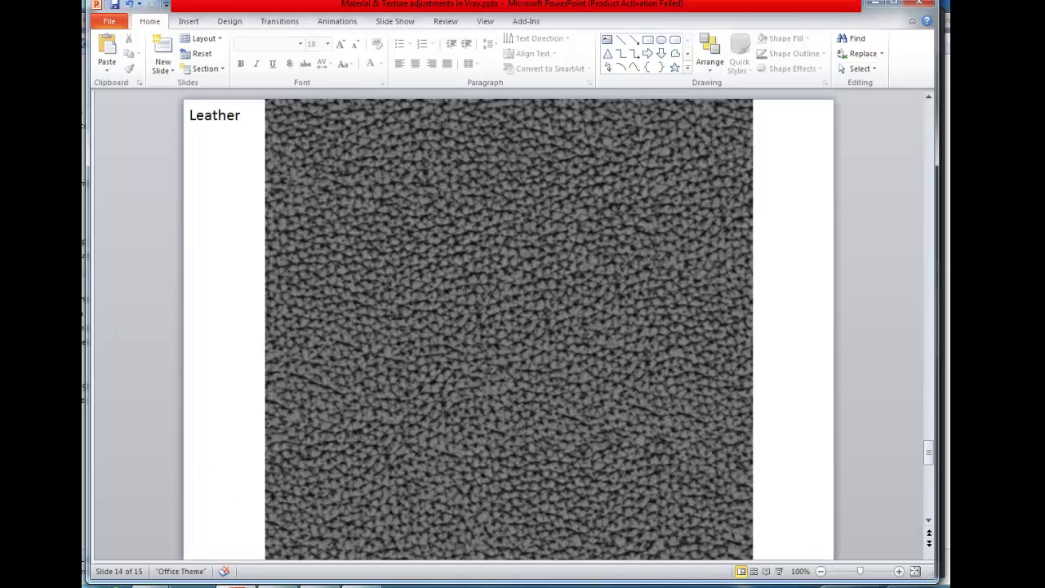
Step: Switch back to Photoshop, apply input Levels of 18, 1.31 and 221 to the grayscale leather and select its whole canvas
mouse_move(235, 586)
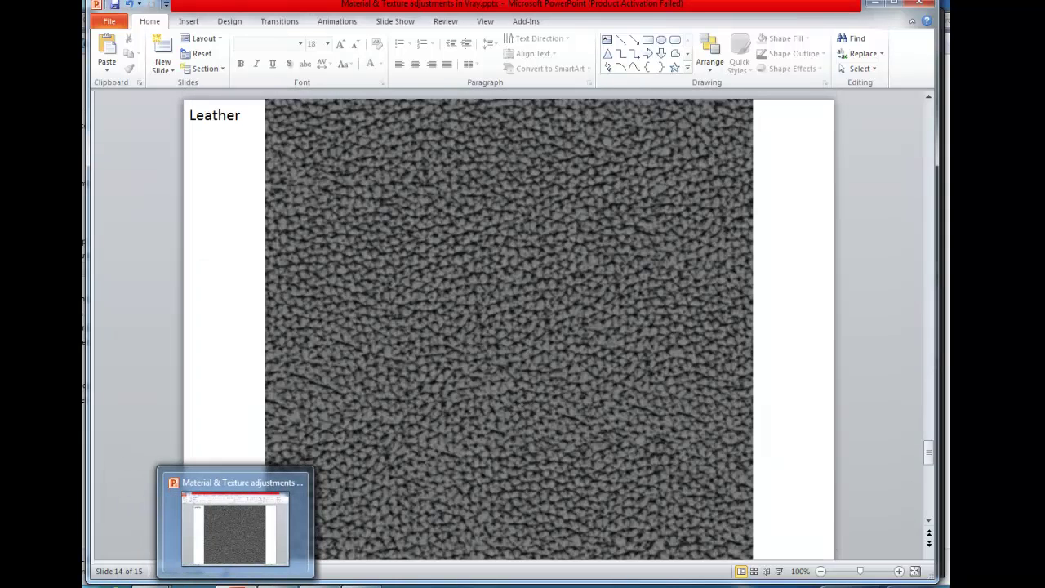
mouse_move(278, 585)
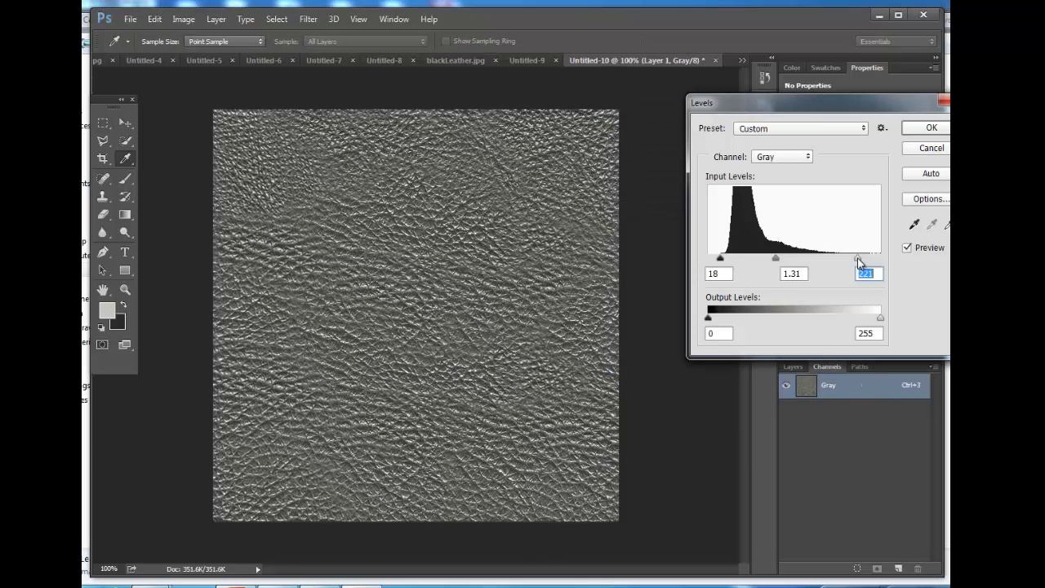
left_click(920, 129)
key("ctrl+a")
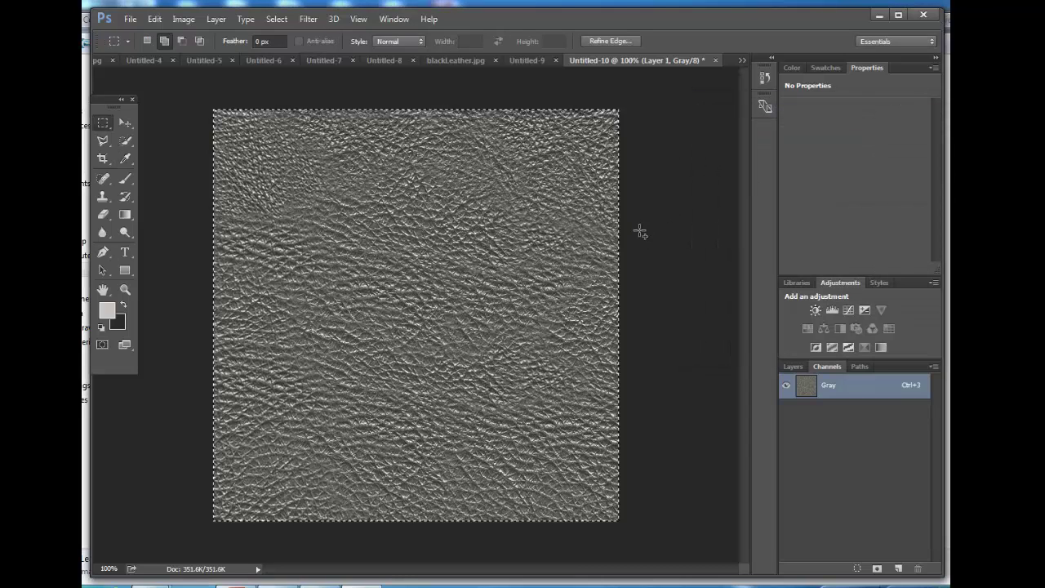
Step: Start saving a copy in the Leather folder and copy the base name of blackLeather.jpg from the Pic-lib folder in Explorer
left_click(130, 19)
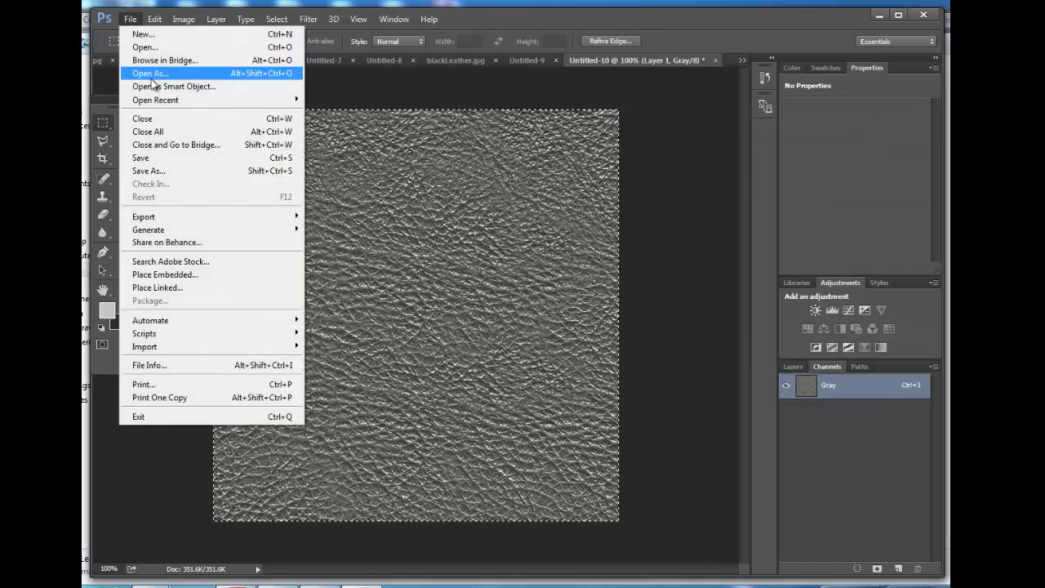
left_click(184, 172)
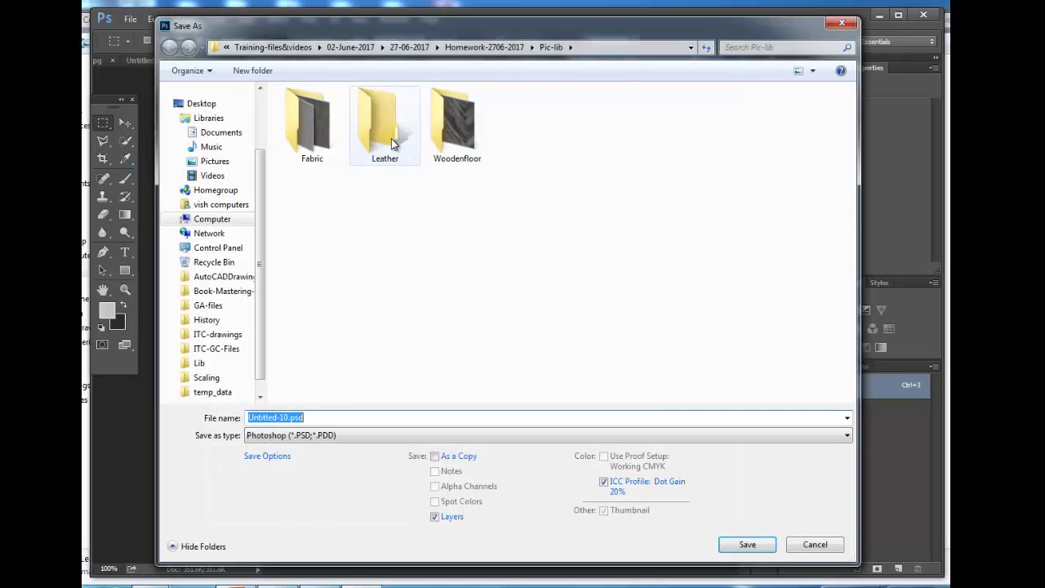
double_click(363, 147)
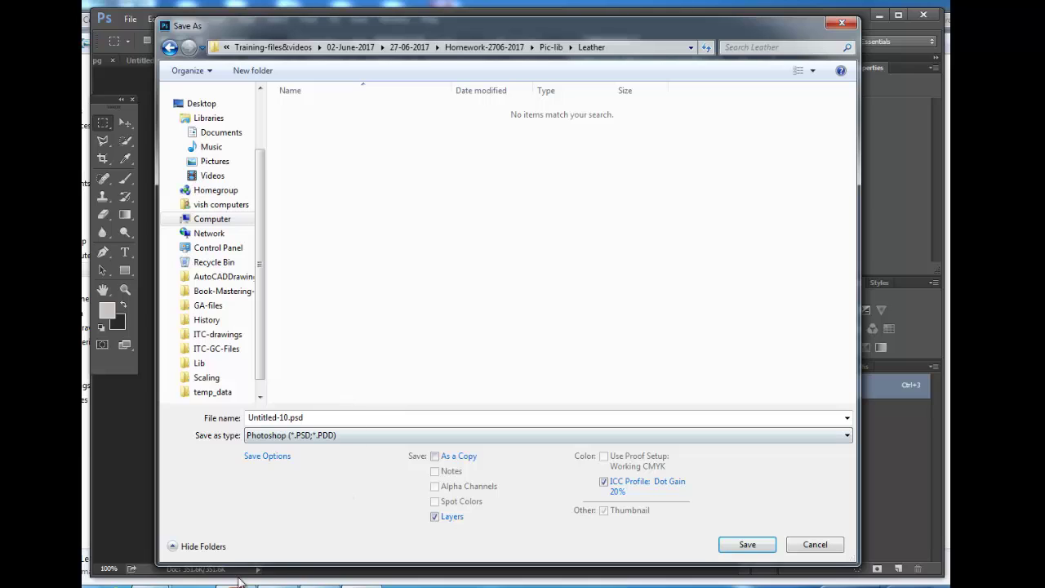
mouse_move(204, 581)
left_click(145, 531)
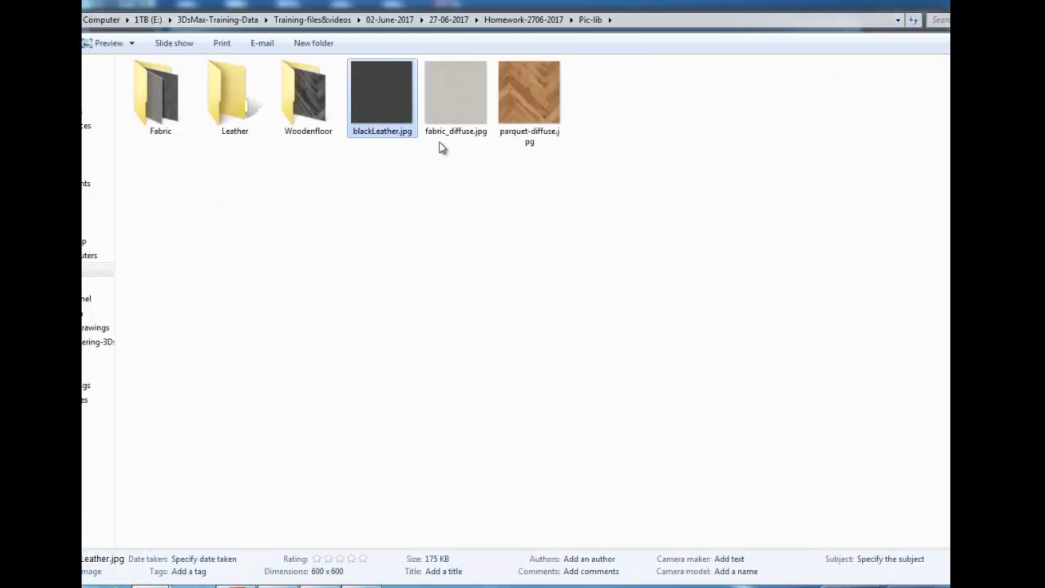
right_click(394, 134)
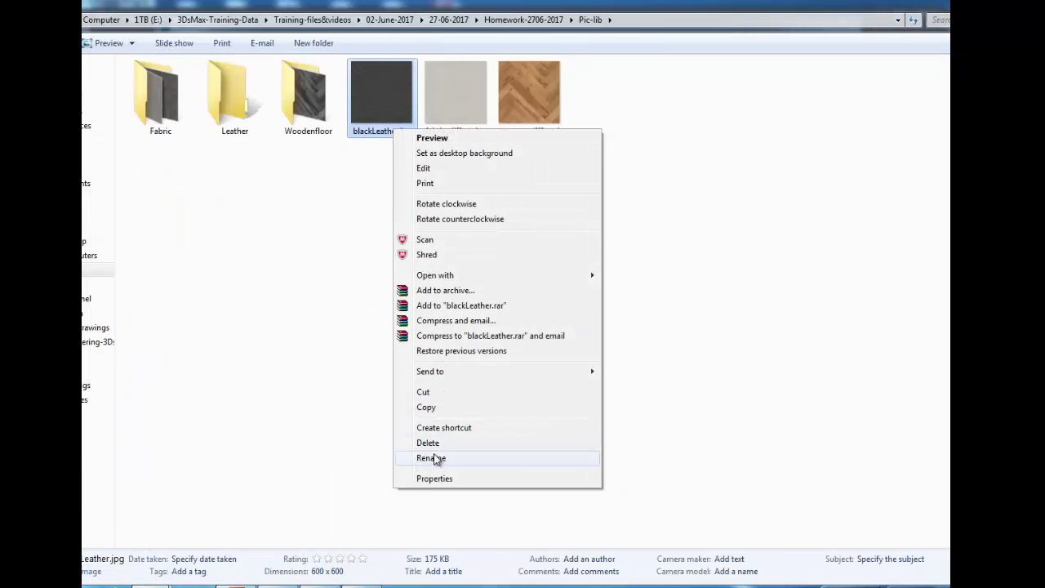
left_click(434, 458)
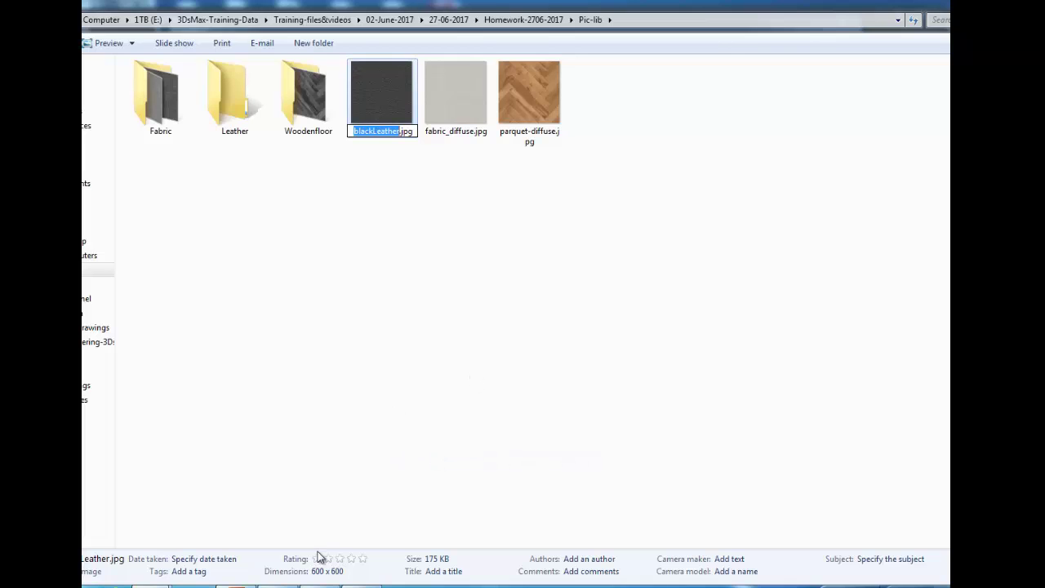
key("ctrl+c")
Step: Save the image in the Leather folder as the JPEG blackLeather-ref.jpg with Maximum quality 12 and Baseline ("Standard") format
key("alt+Tab")
left_click(357, 417)
key("ctrl+a")
key("ctrl+v")
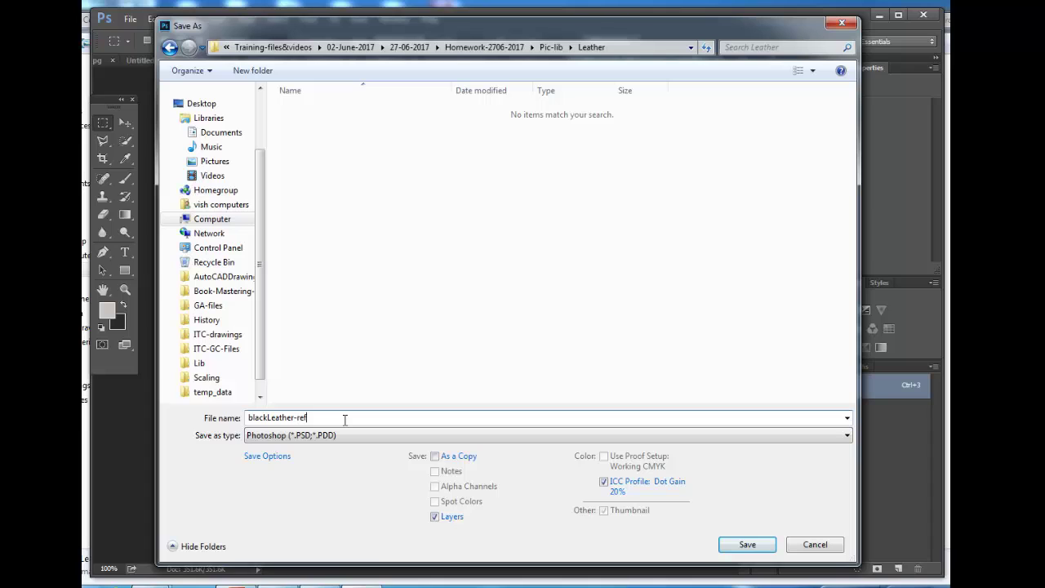
type("-ref")
left_click(391, 434)
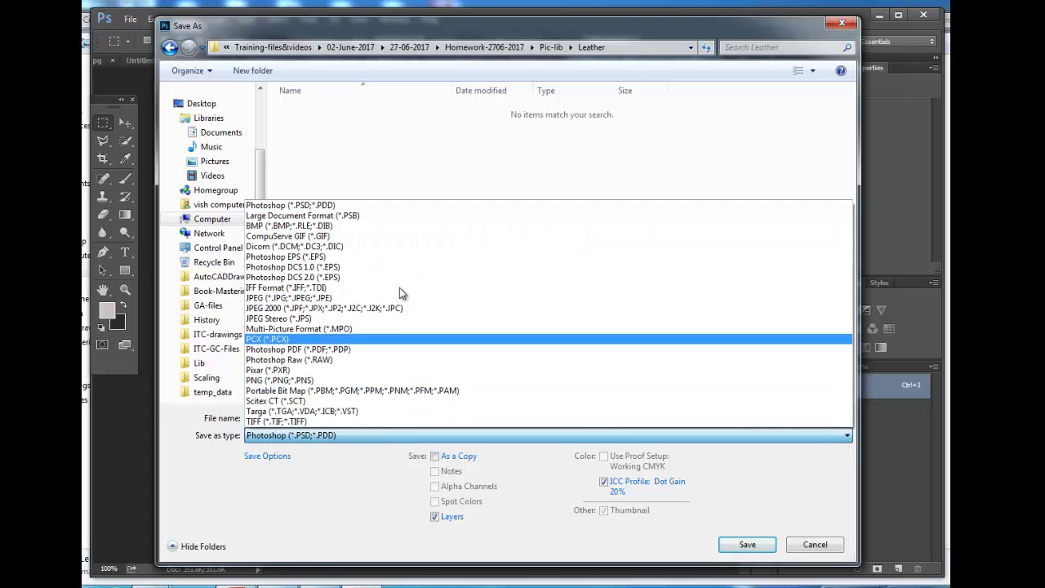
left_click(393, 298)
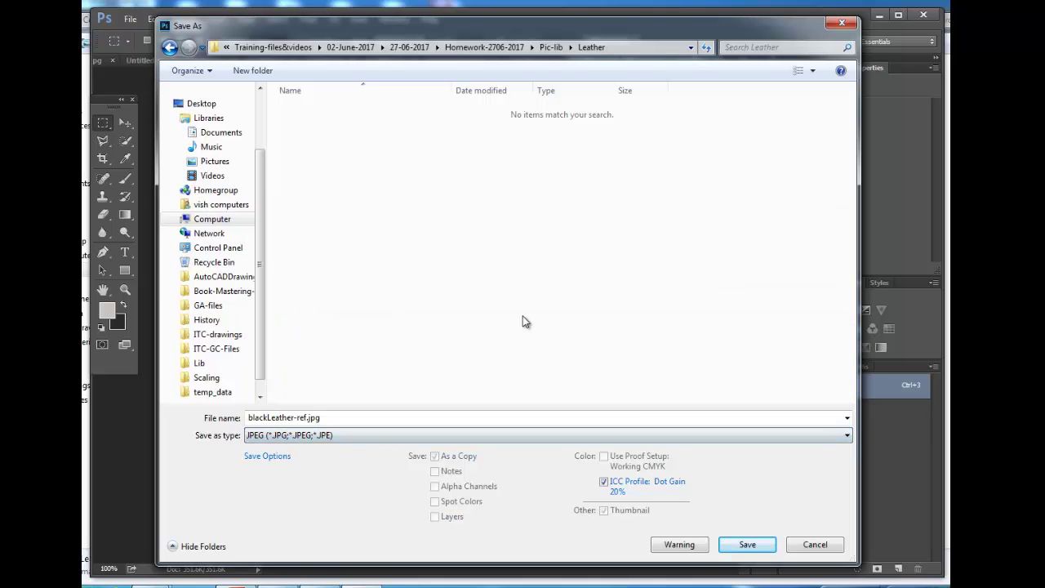
left_click(727, 545)
left_click(629, 152)
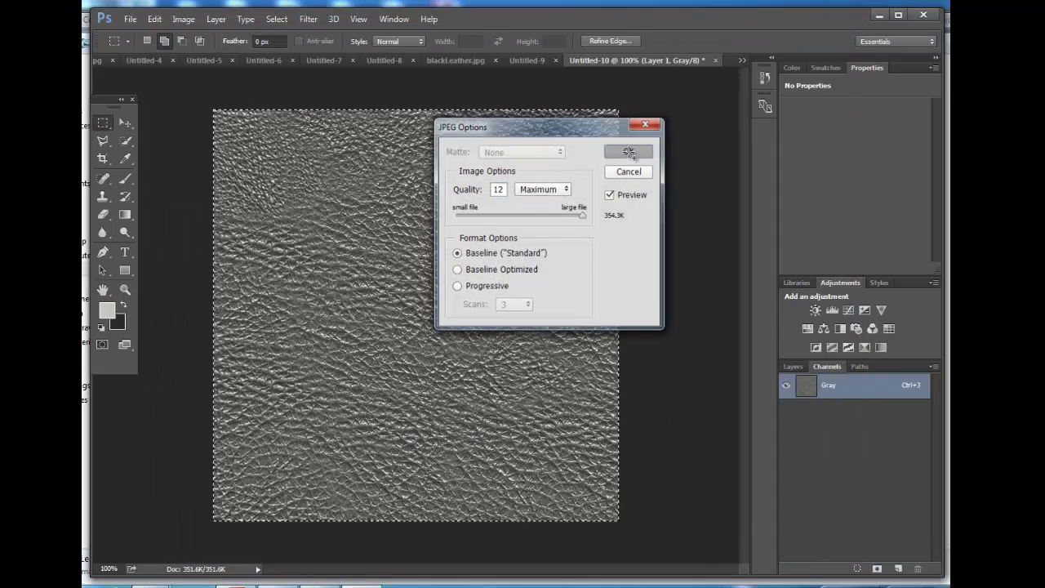
Step: Bring up the source image blackLeather.jpg again by opening it from the Pic-lib folder
left_click(130, 19)
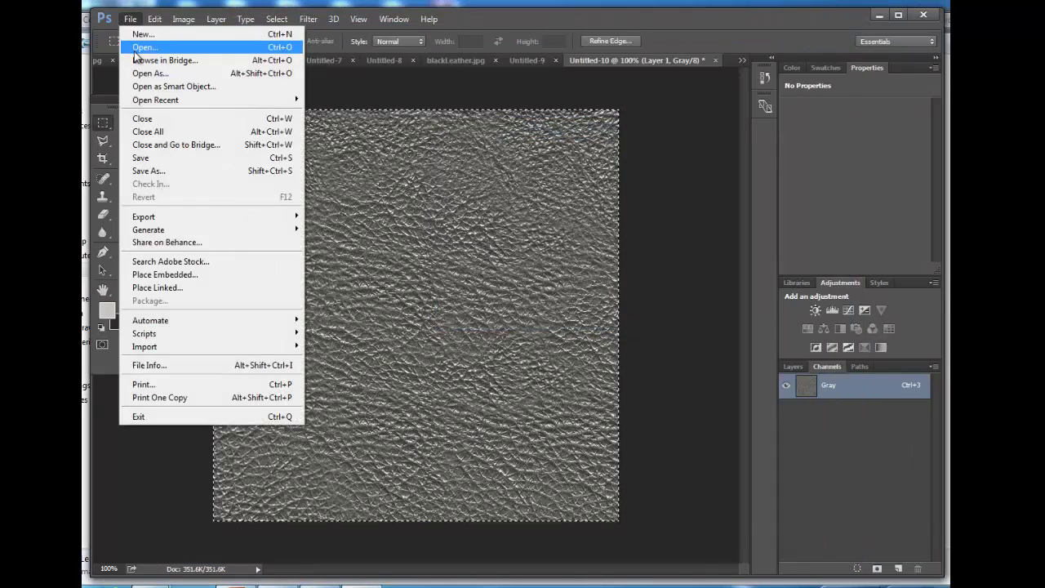
left_click(147, 41)
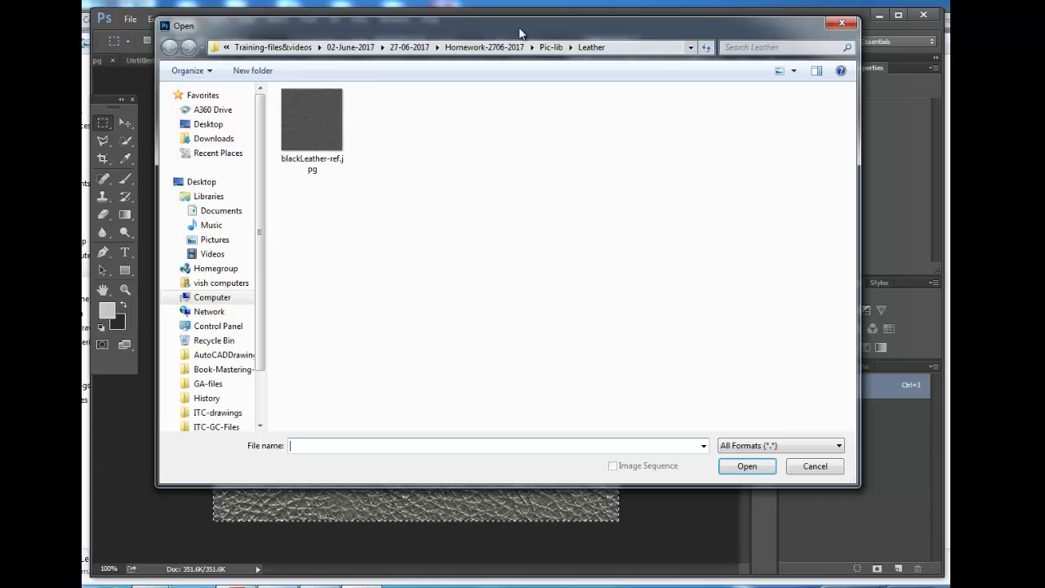
left_click(570, 47)
left_click(550, 49)
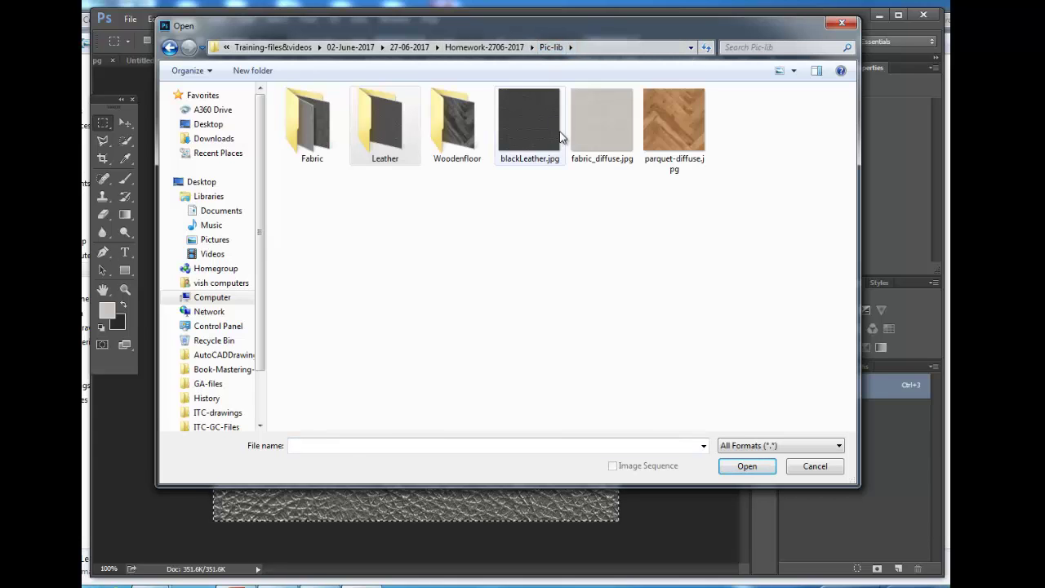
left_click(530, 122)
left_click(745, 467)
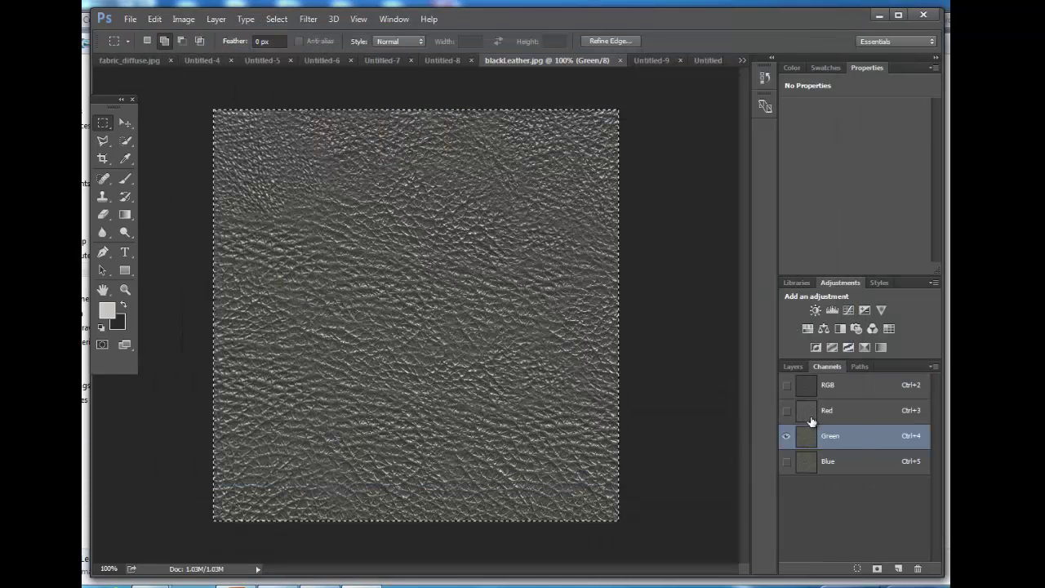
Step: Compare the blue and red channels of blackLeather.jpg to choose a suitable grayscale image
left_click(846, 470)
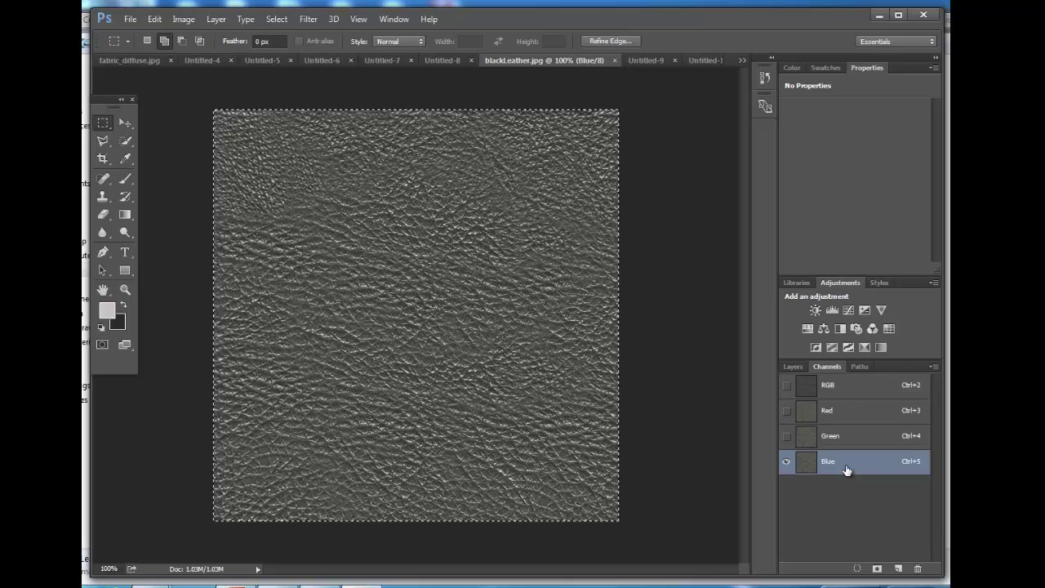
left_click(848, 418)
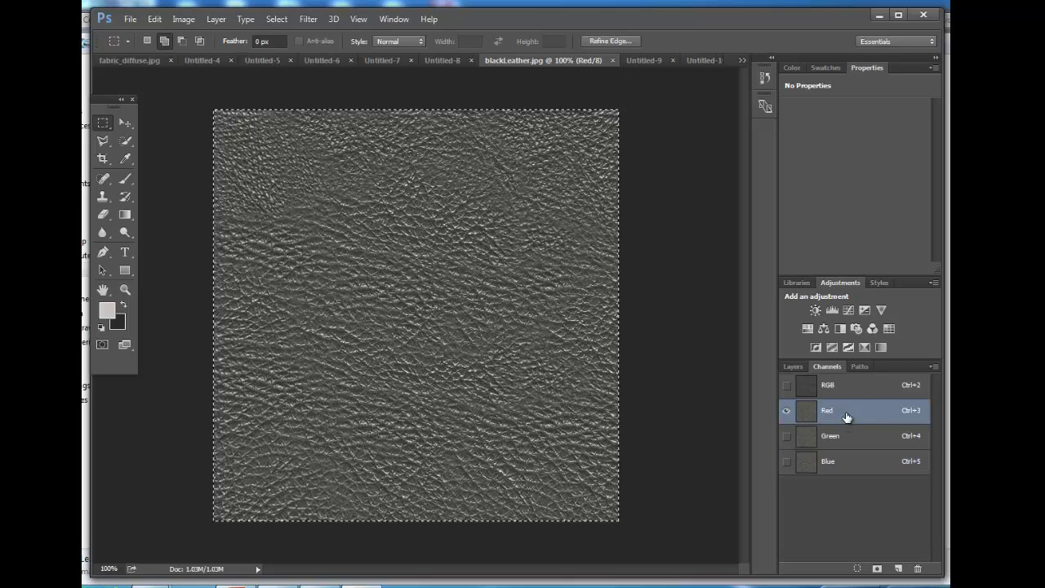
left_click(827, 463)
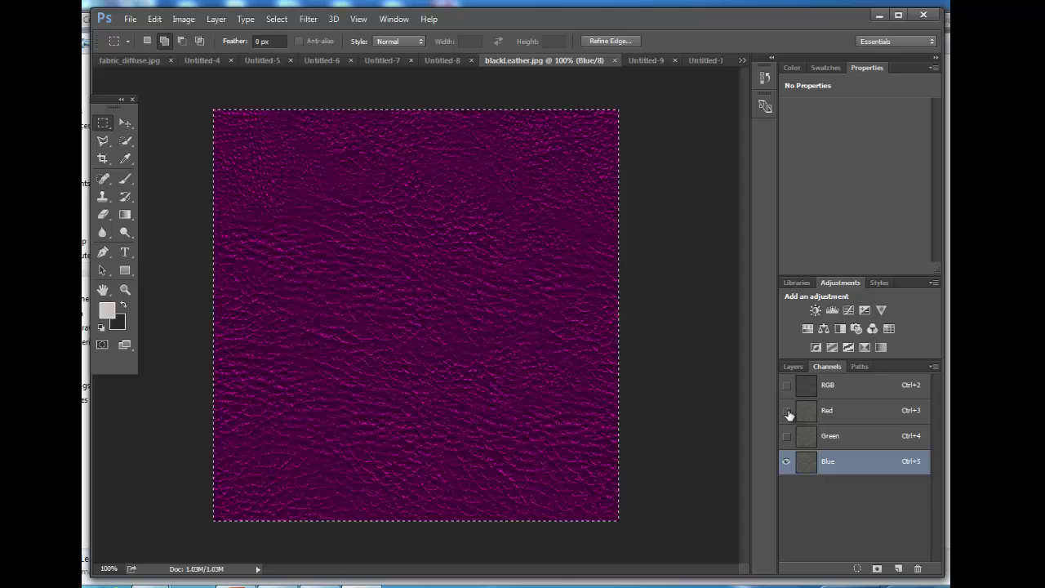
left_click(789, 413)
left_click(812, 413)
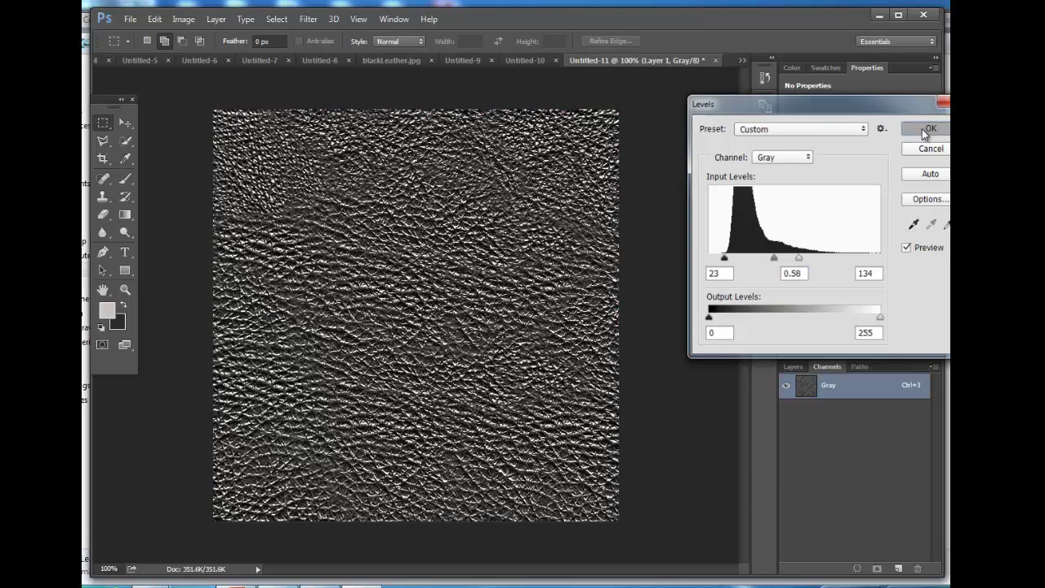
Step: Apply Levels with input values 23, 0.58 and 134 to the grayscale leather image, and select the whole canvas
left_click(930, 128)
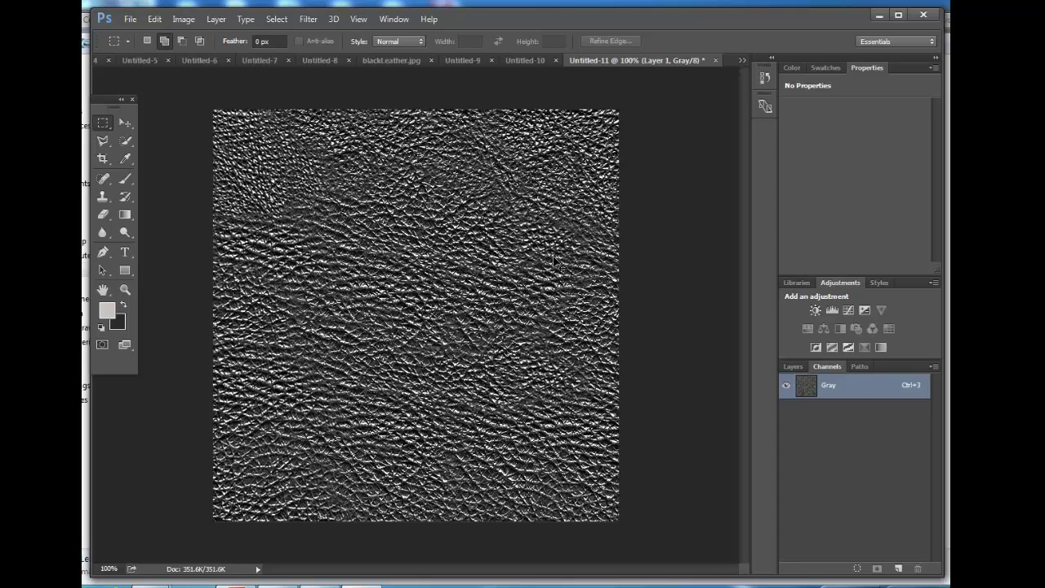
key("ctrl+a")
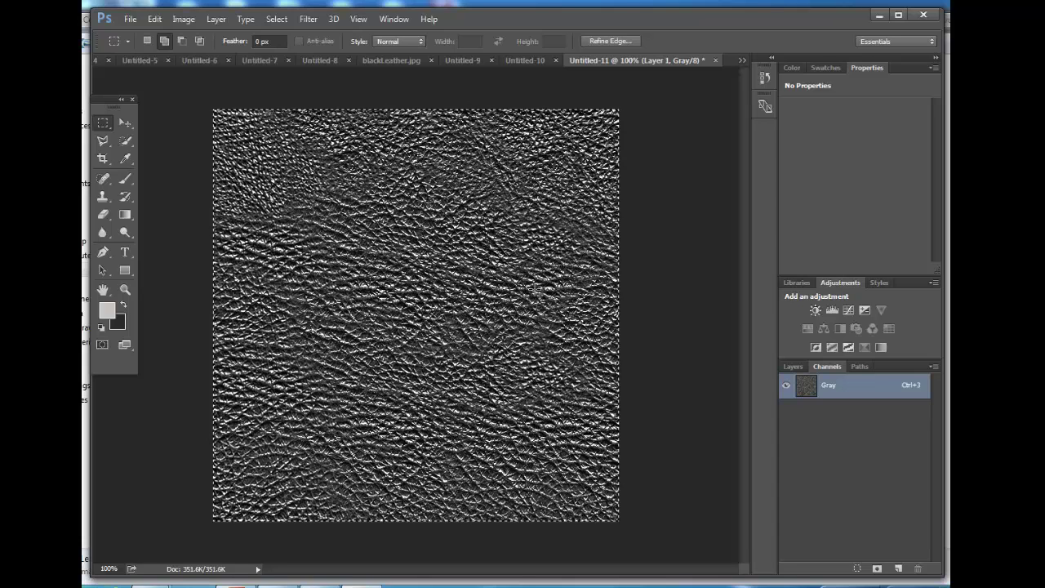
Step: Start saving the leather image under a new name in the Pic-lib Leather folder, with JPEG as the format
left_click(131, 18)
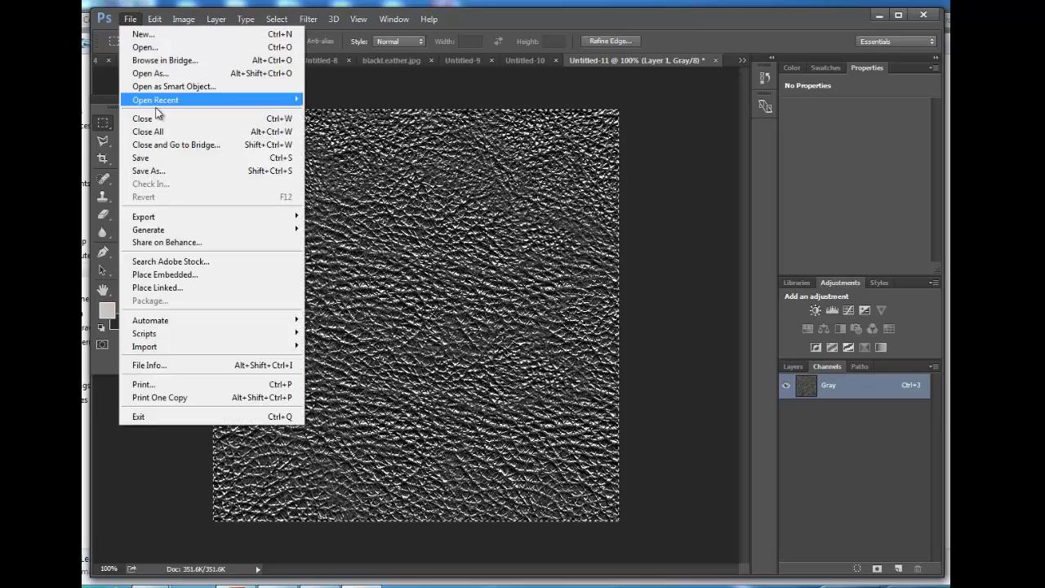
left_click(202, 172)
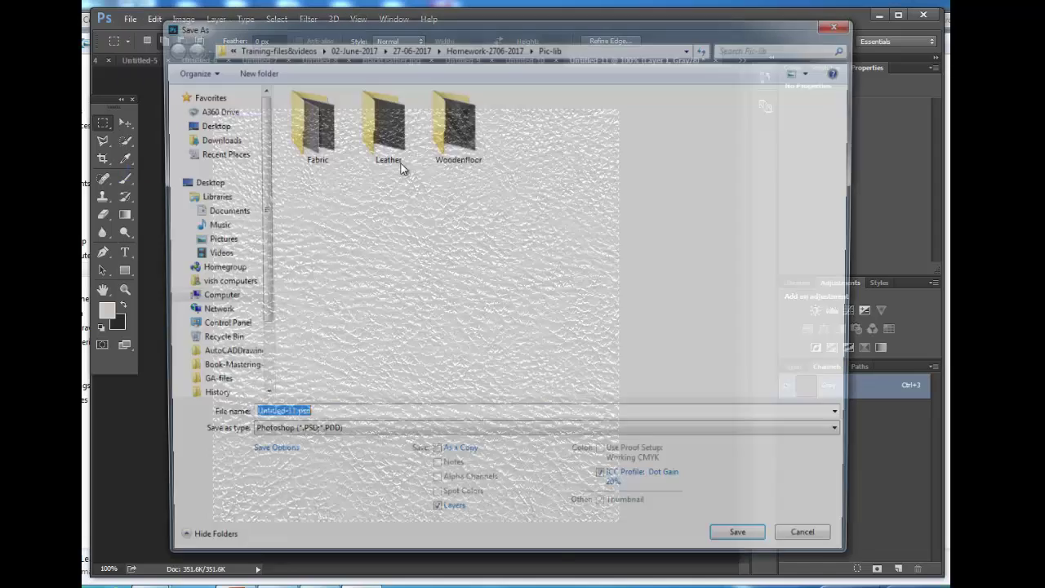
double_click(384, 159)
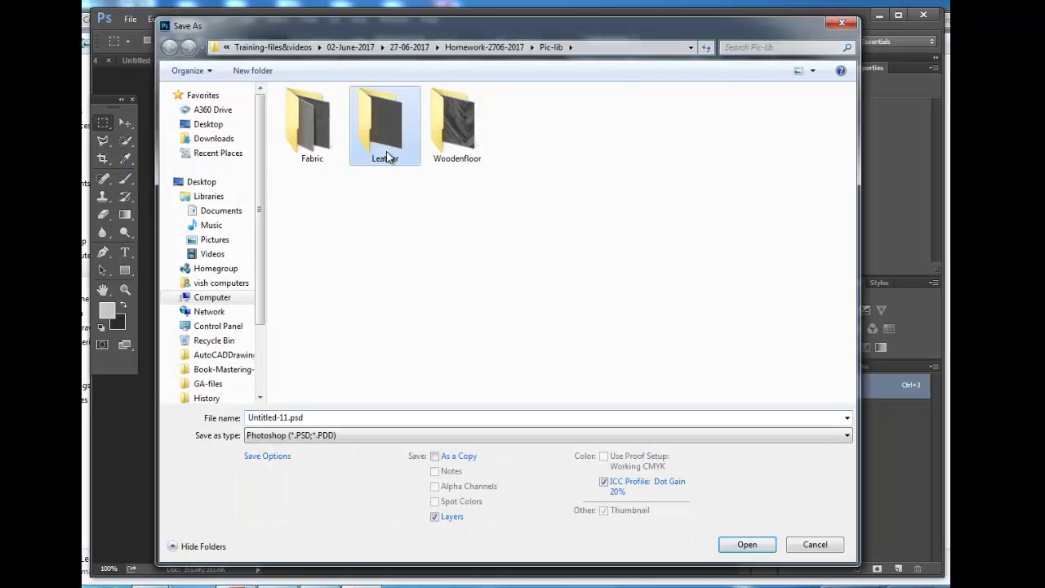
left_click(337, 435)
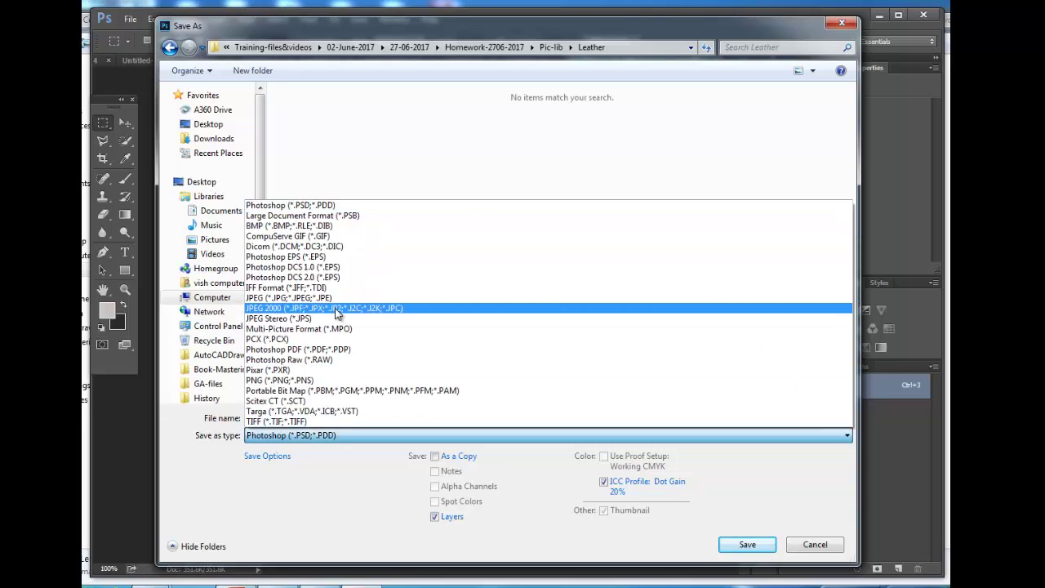
left_click(335, 298)
Step: Name the file blackLeather-Bump.jpg, based on the existing blackLeather-ref.jpg name, and save it with the offered JPEG options
left_click(336, 151)
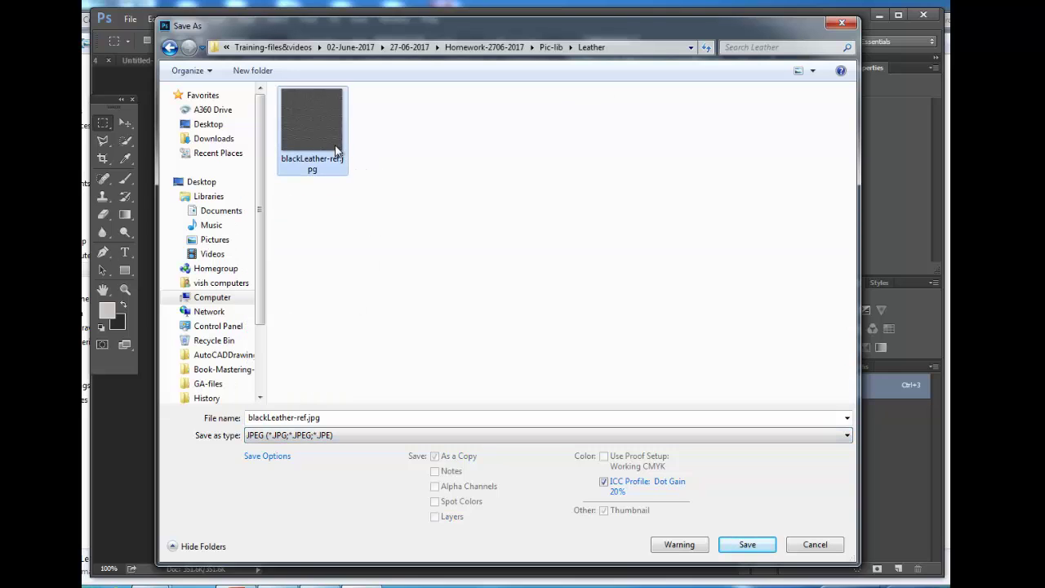
left_click(312, 418)
left_click(303, 417)
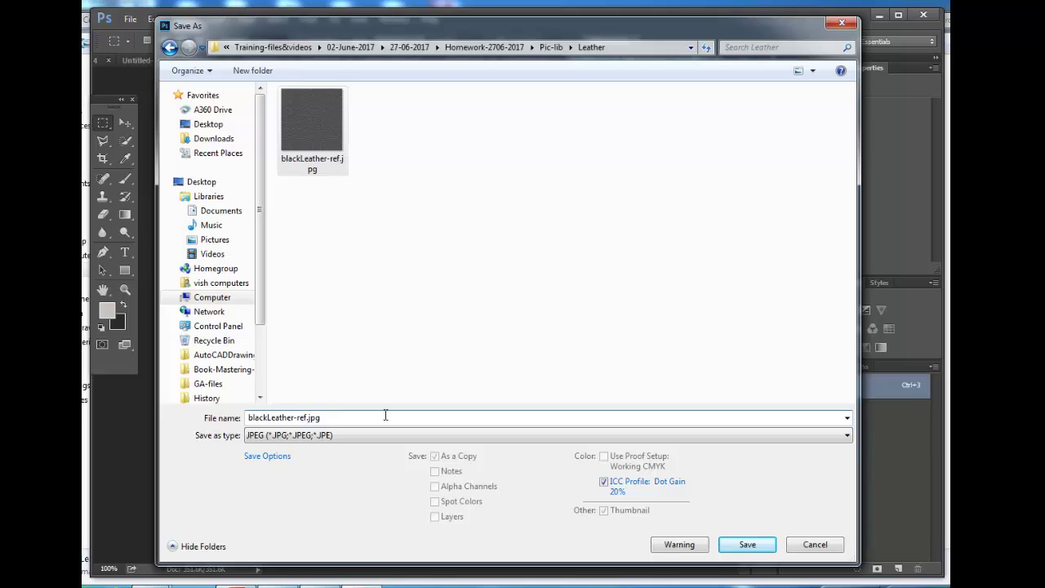
key("BackSpace")
key("BackSpace")
key("BackSpace")
type("B")
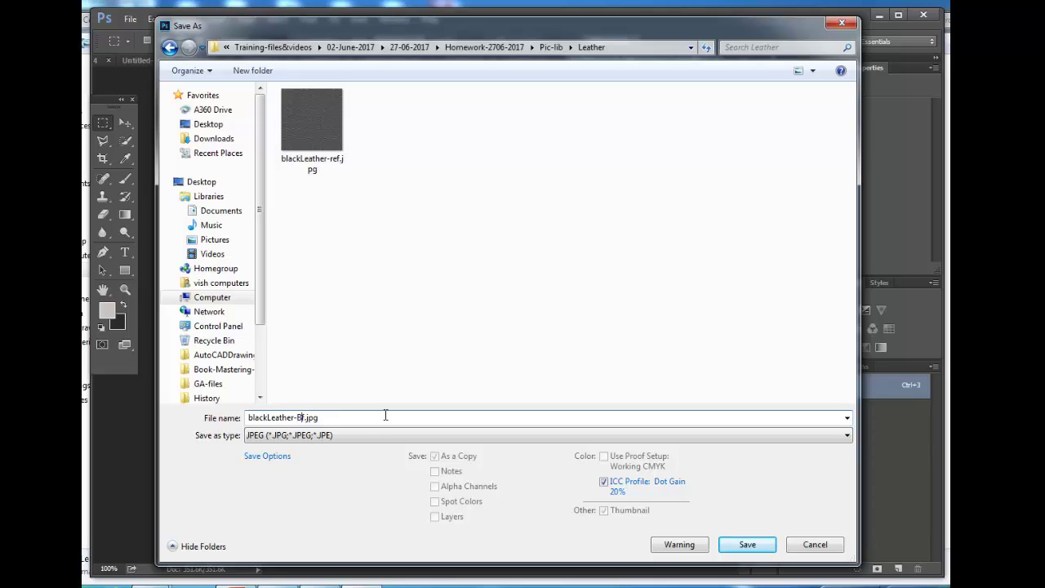
type("ump")
left_click(744, 544)
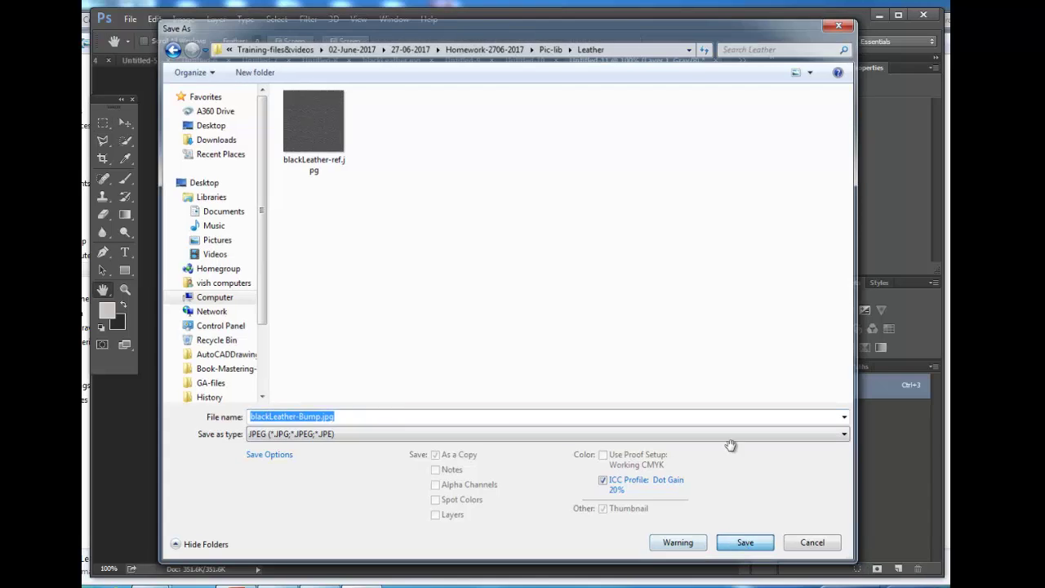
left_click(629, 151)
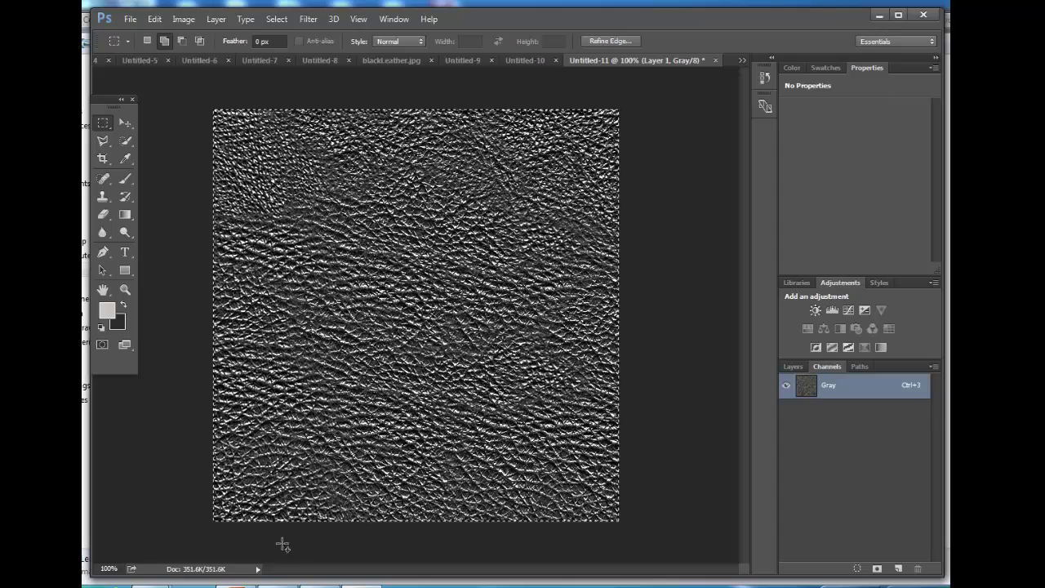
Step: Switch to the PowerPoint notes and find the instructions that follow the Photoshop texture preparation
left_click(239, 584)
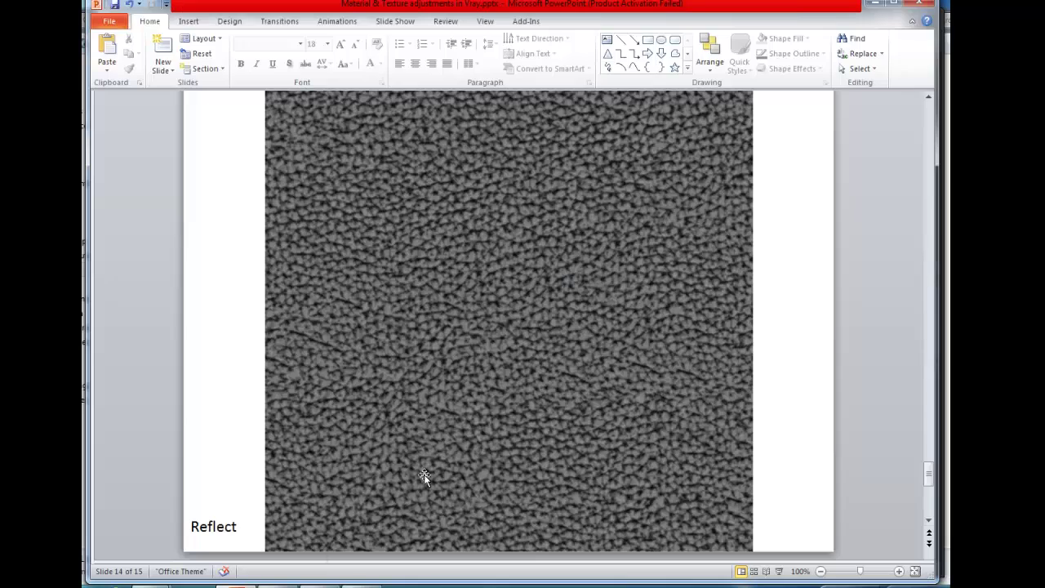
left_click(929, 128)
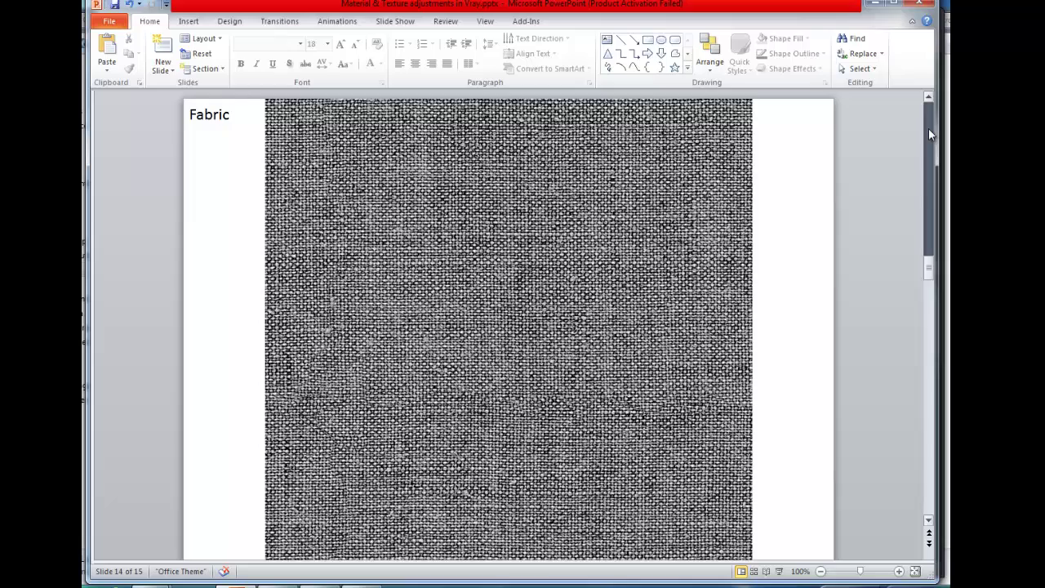
left_click(929, 128)
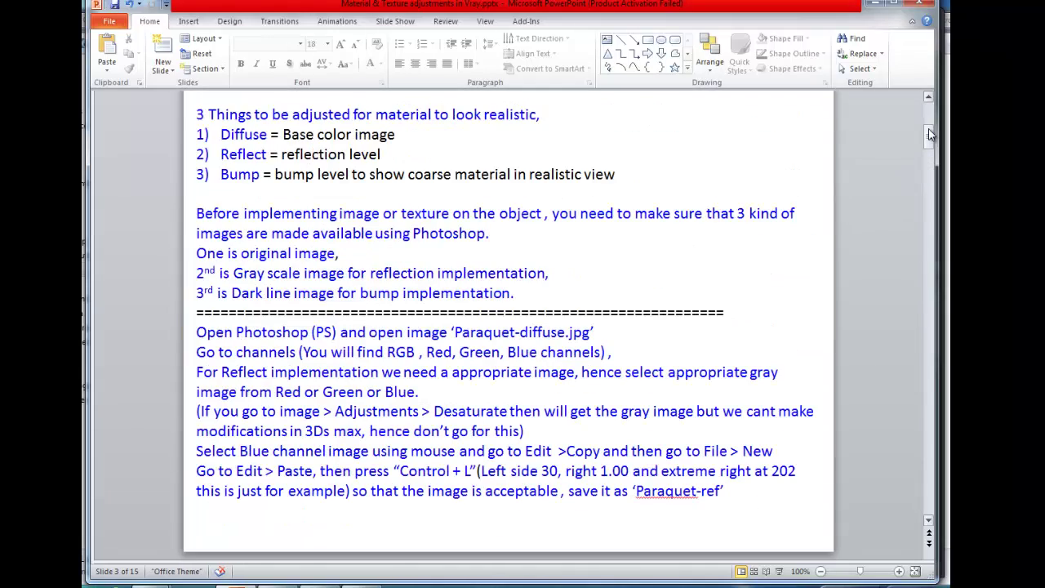
scroll(809, 280, "down", 5)
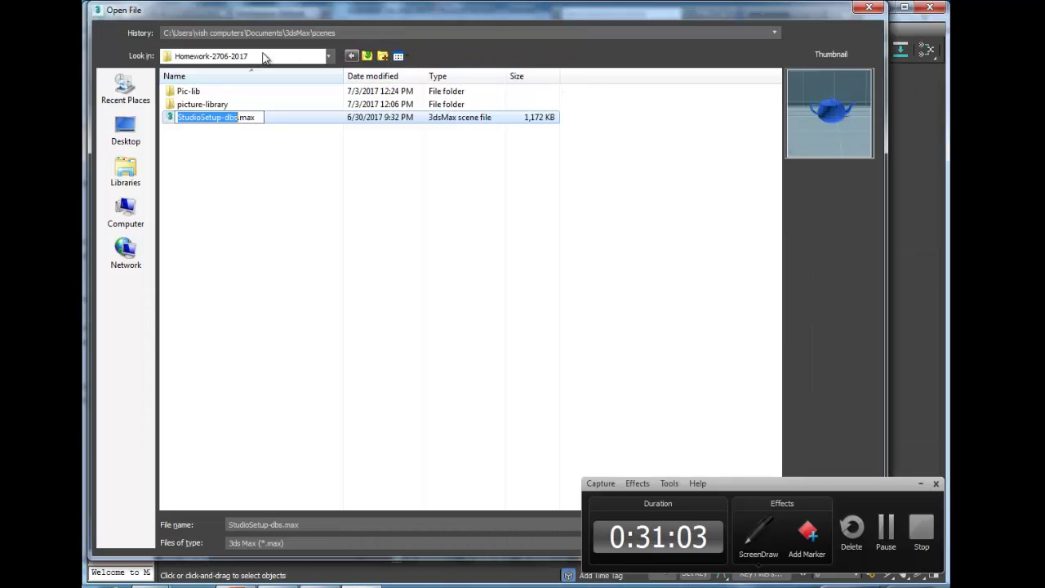
Step: Open StudioSetup-dbs.max from the Homework-2706-2017 folder in 3ds Max and show the PhysCamera001 view maximized
double_click(217, 119)
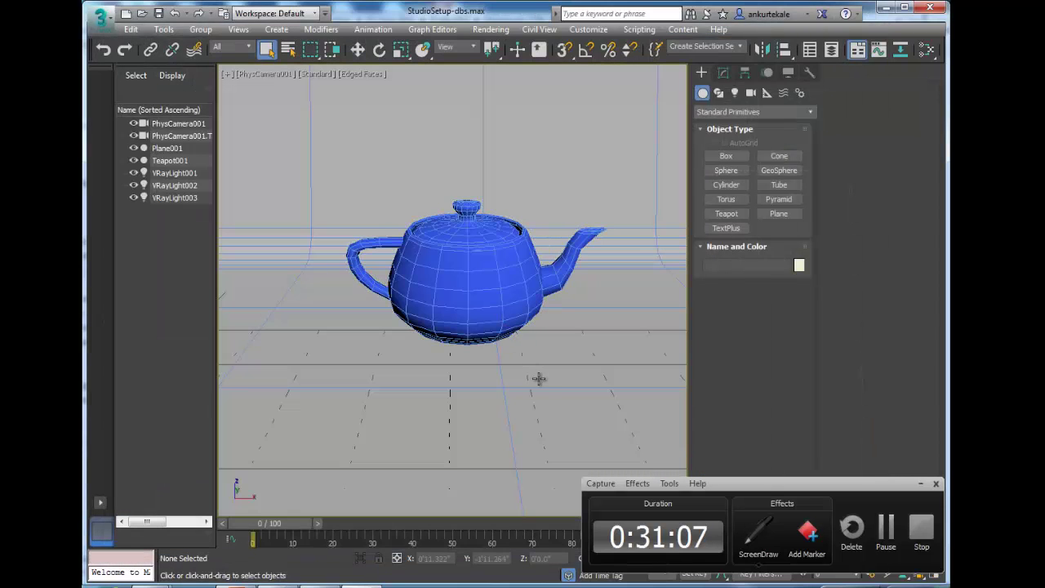
key("alt+w")
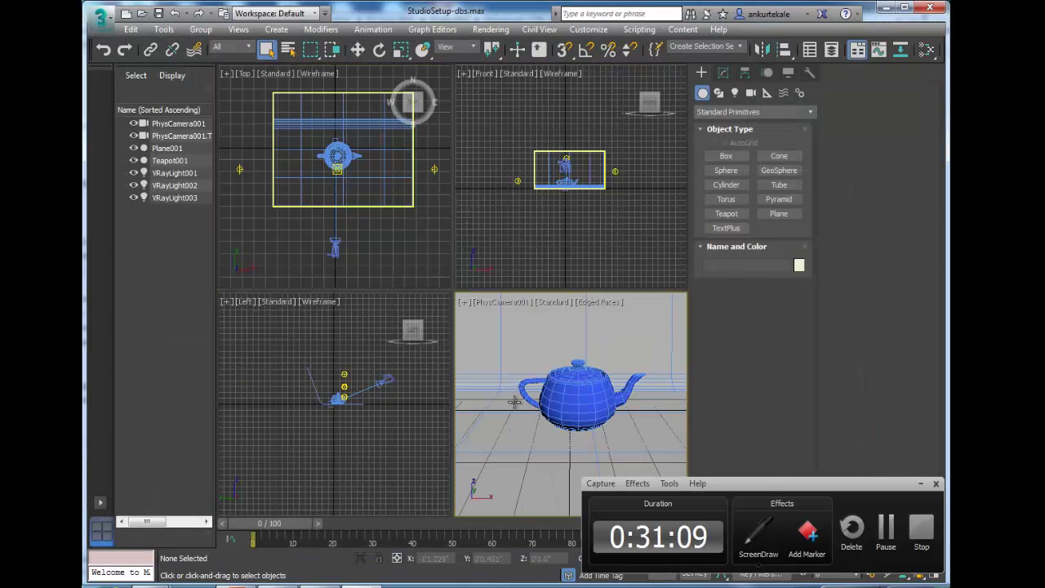
left_click(513, 401)
key("alt+w")
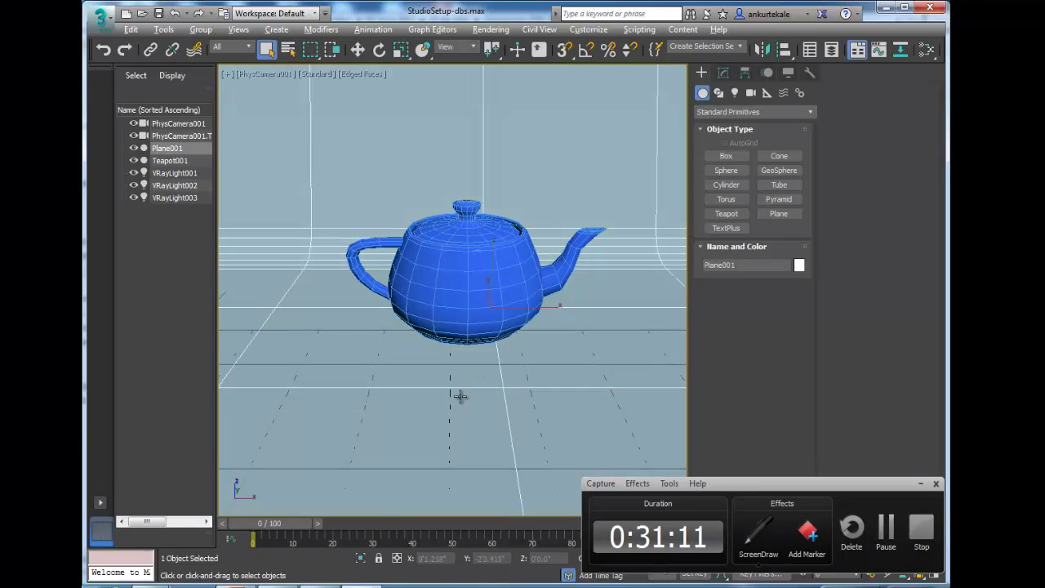
key("alt+w")
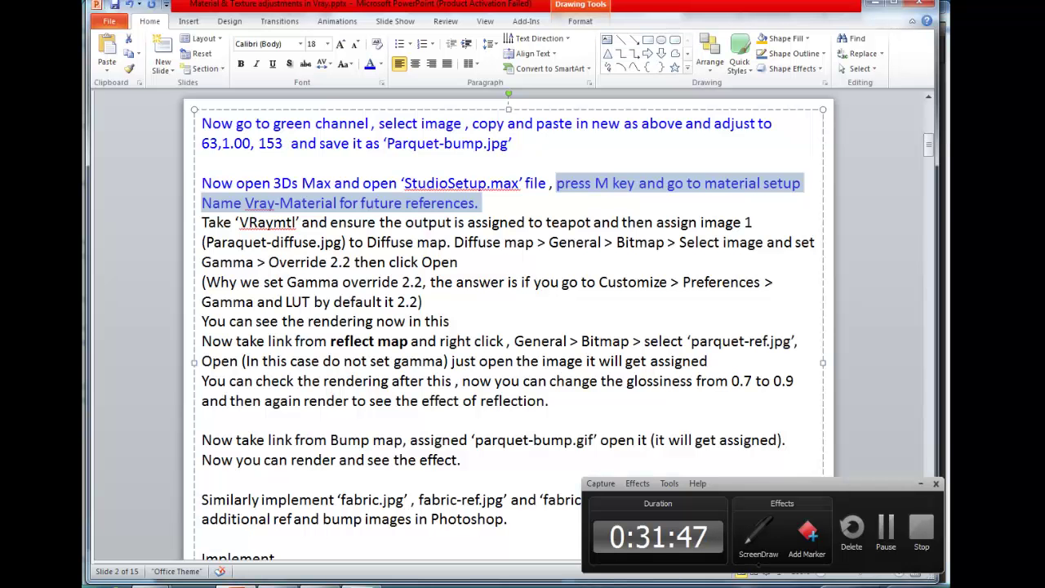
Step: Return from the notes to 3ds Max and open the Slate Material Editor
key("alt+Tab")
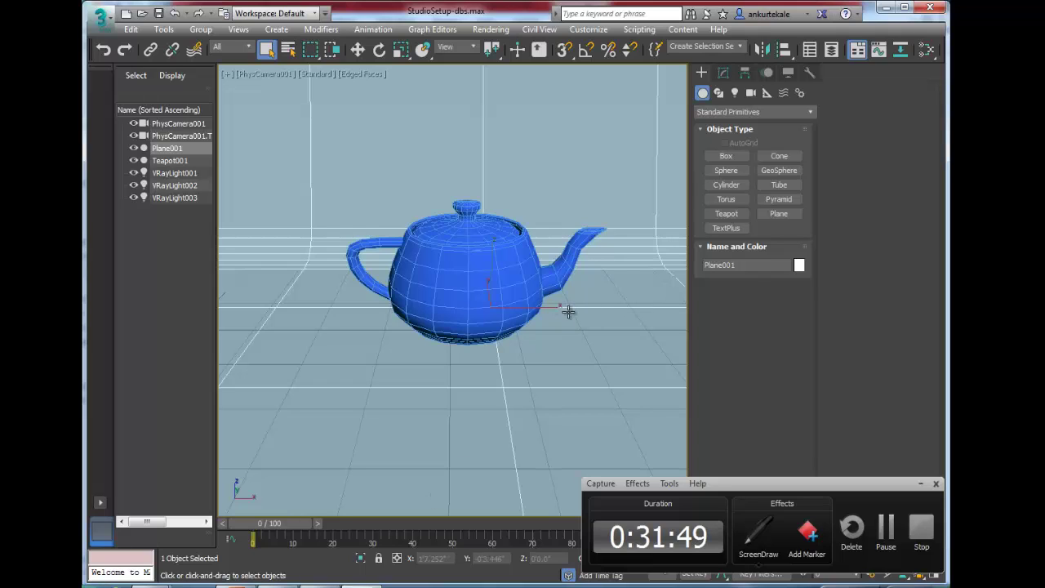
key("m")
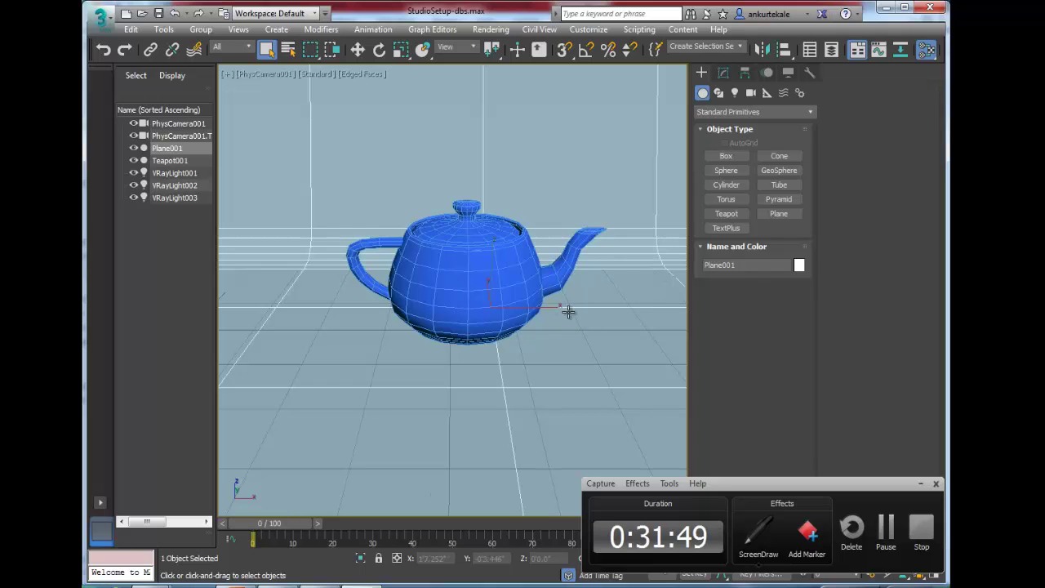
left_click(921, 484)
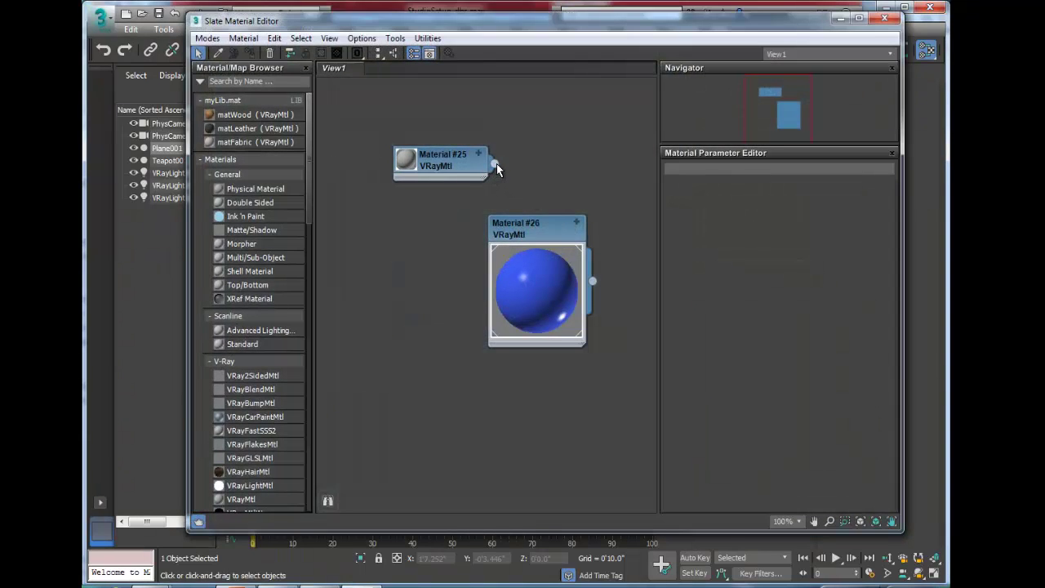
Step: Arrange the Material #25 and Material #26 nodes side by side in View1
left_click_drag(502, 170, 503, 171)
left_click(469, 172)
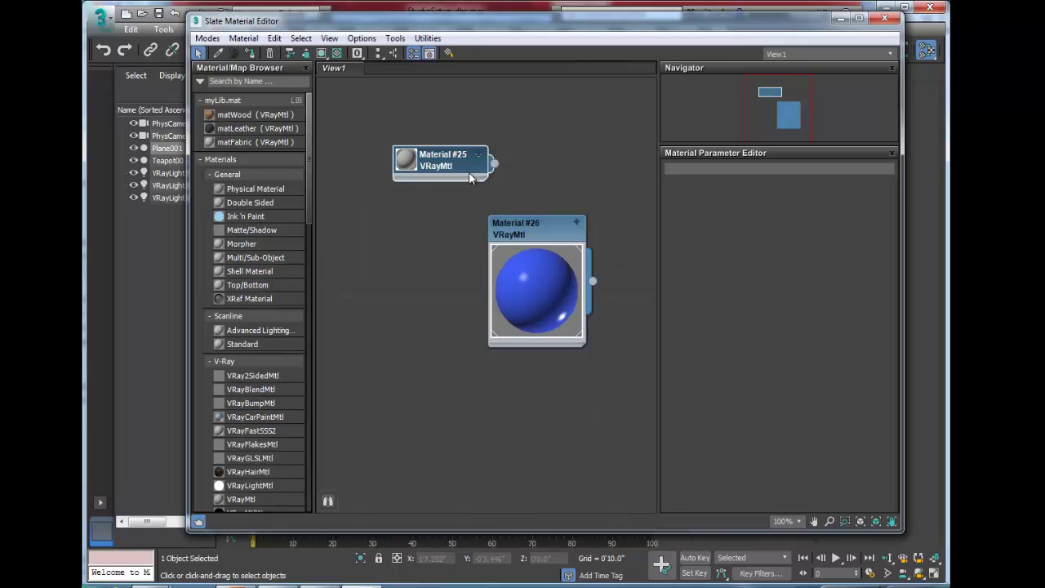
left_click_drag(470, 171, 437, 177)
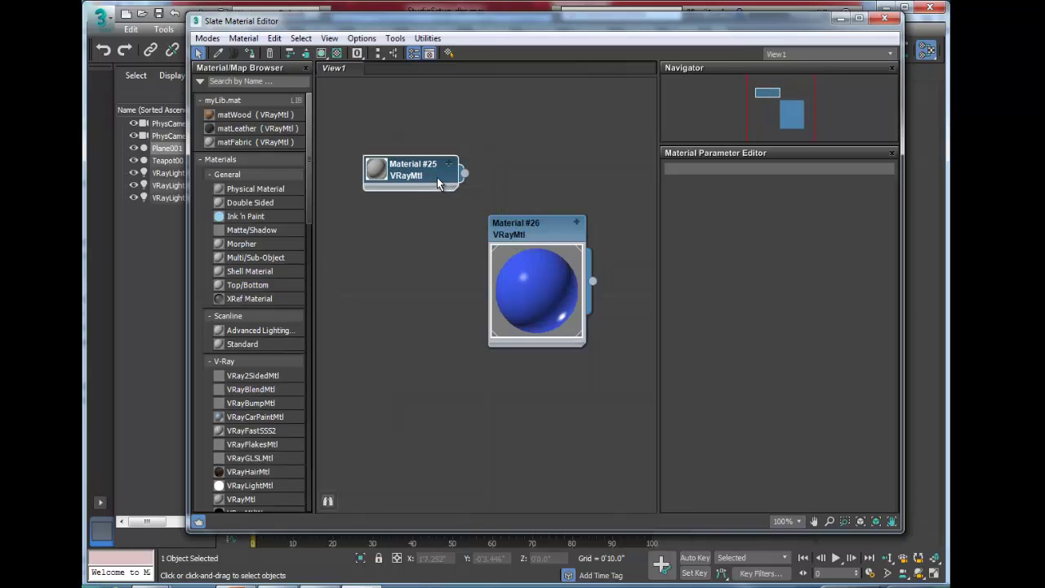
left_click(543, 226)
left_click_drag(543, 226, 559, 146)
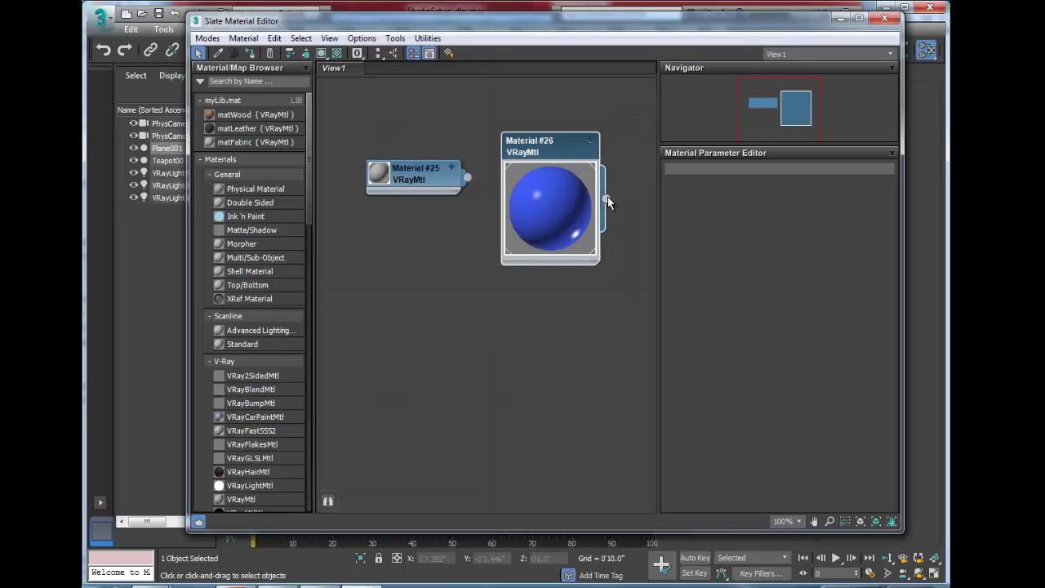
Step: Rename the blue VRayMtl, Material #26, as Teapot-material
double_click(553, 154)
left_click(733, 169)
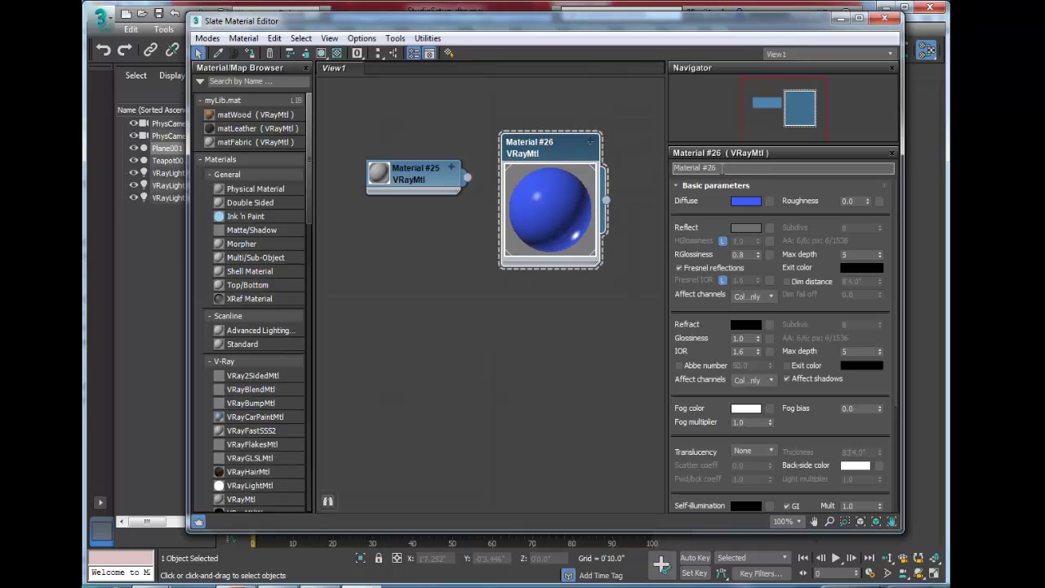
left_click_drag(722, 169, 645, 173)
type("Teapot-")
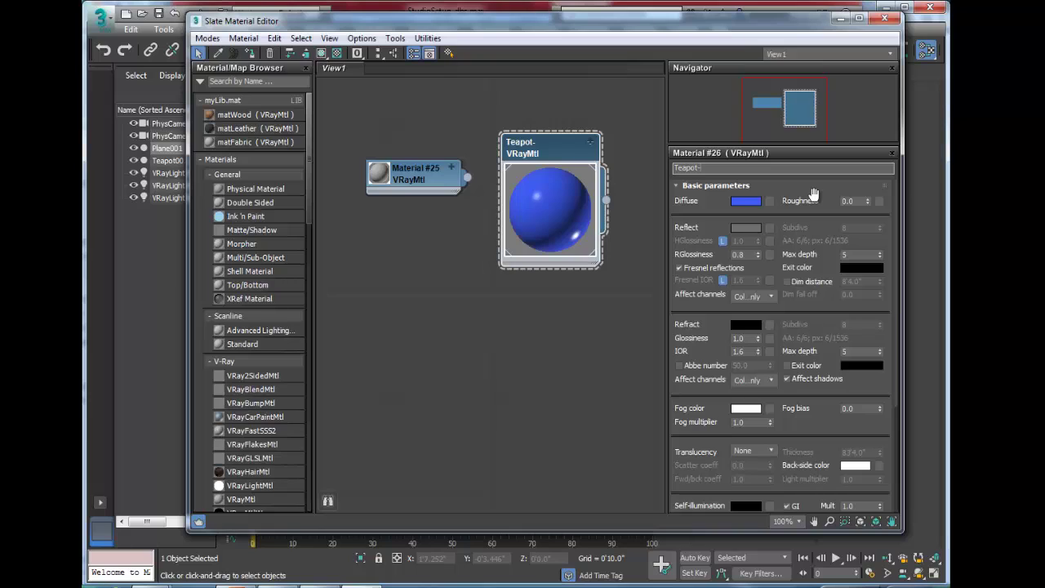
type("material")
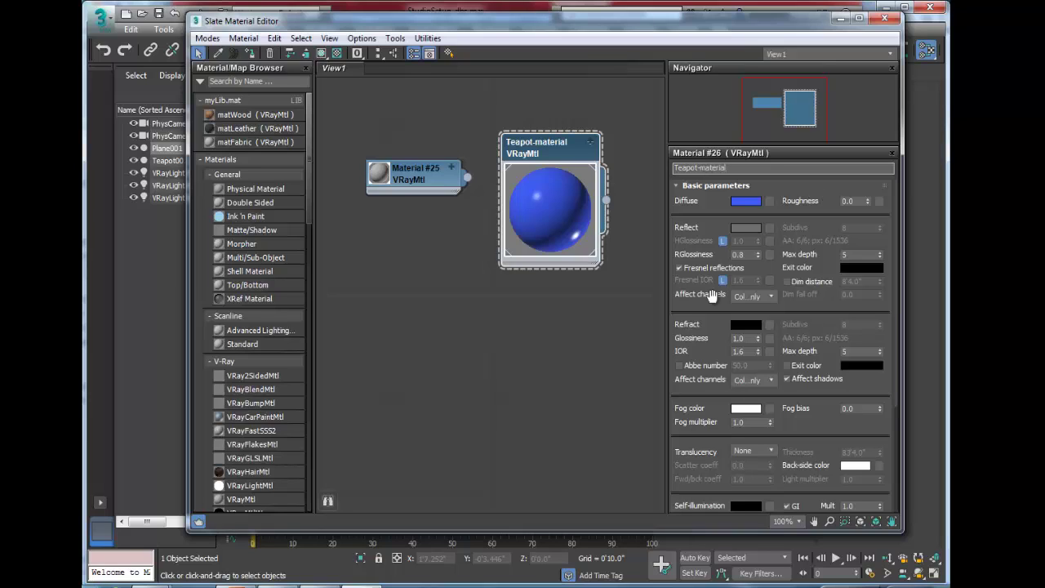
left_click(616, 245)
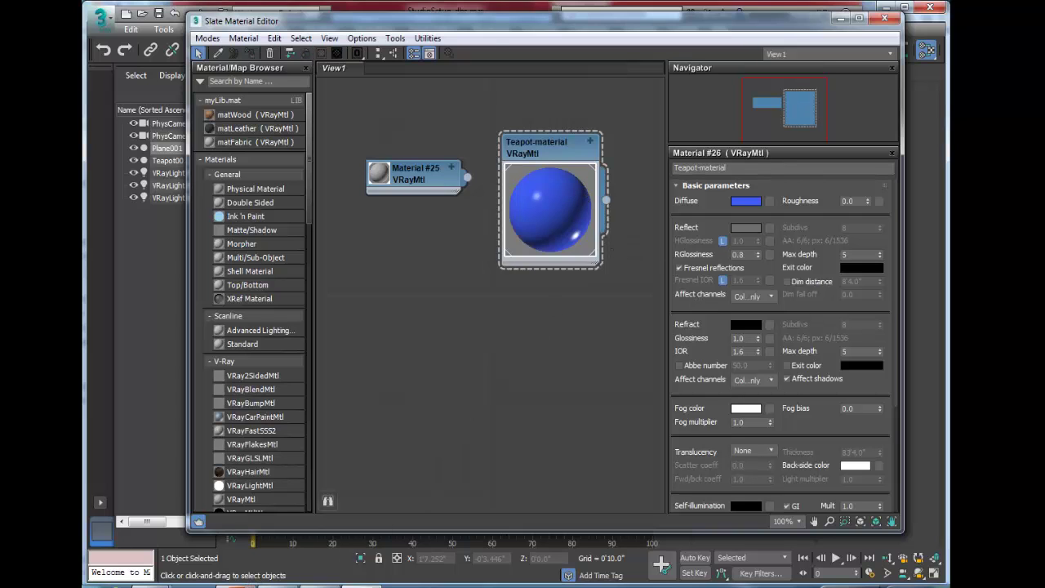
Step: Switch to the PowerPoint notes and highlight the line about assigning the VRayMtl to the teapot
key("alt+Tab")
left_click(411, 243)
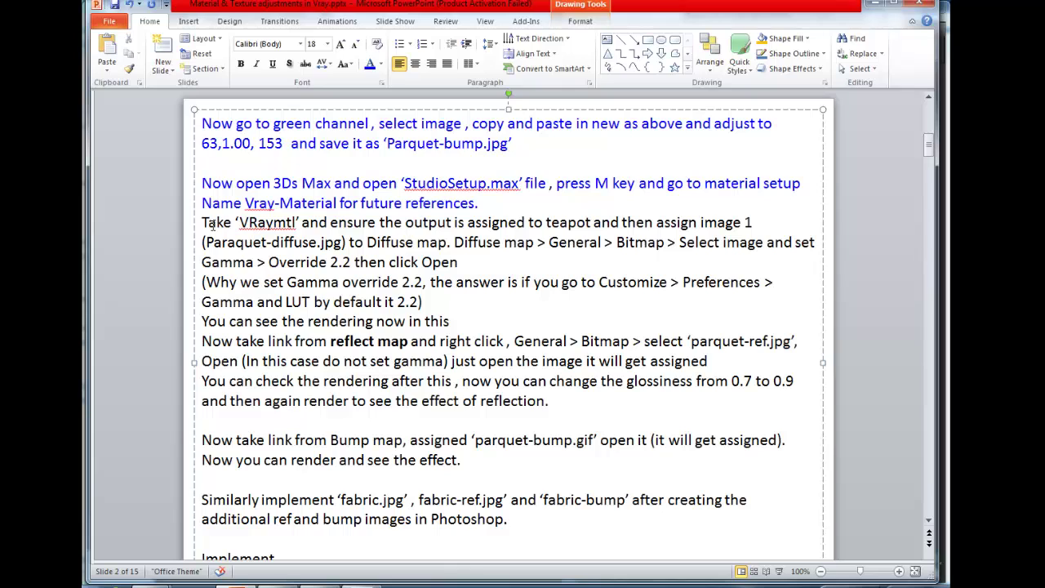
left_click_drag(202, 222, 756, 223)
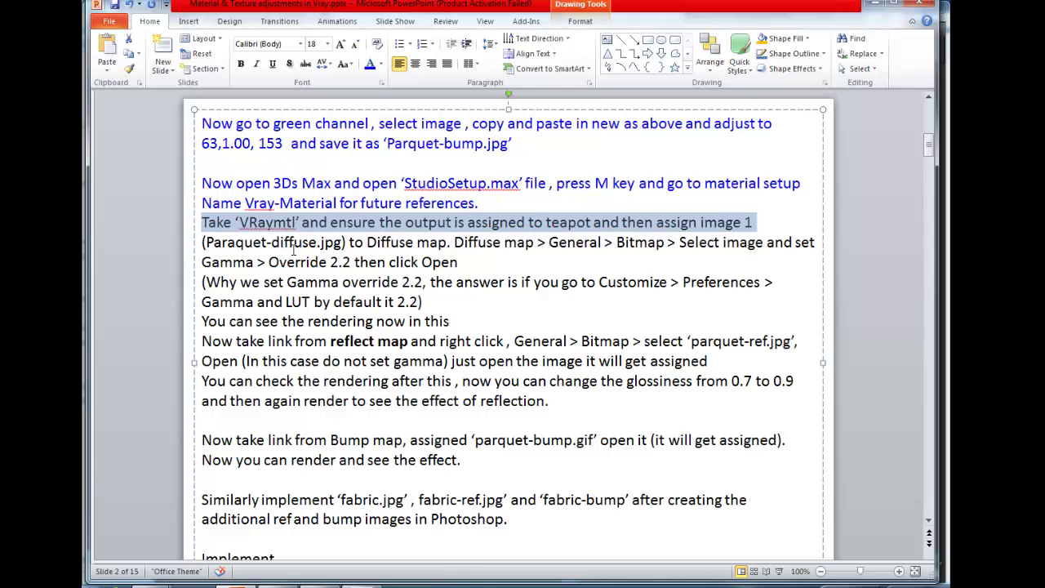
Step: Colour the highlighted VRayMtl note line blue, return to 3ds Max and assign Teapot-material to the teapot in the camera view
left_click(372, 70)
key("alt+Tab")
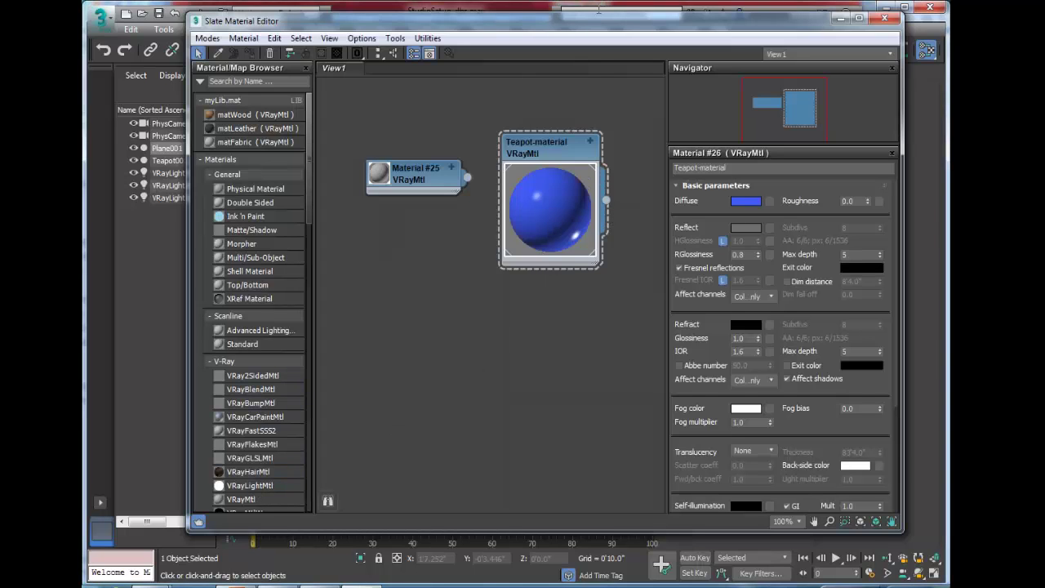
left_click_drag(611, 26, 935, 35)
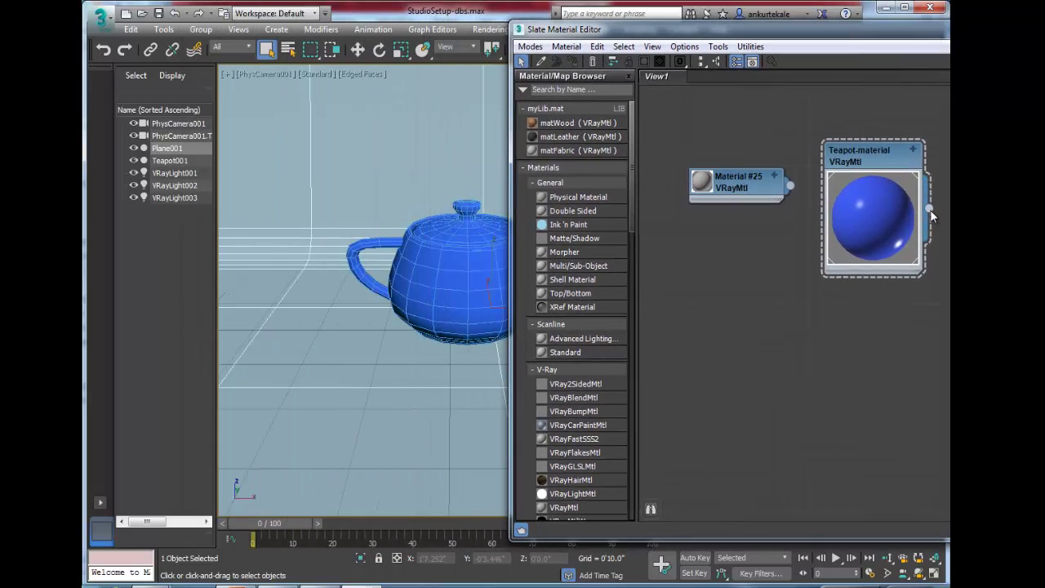
left_click_drag(928, 208, 473, 288)
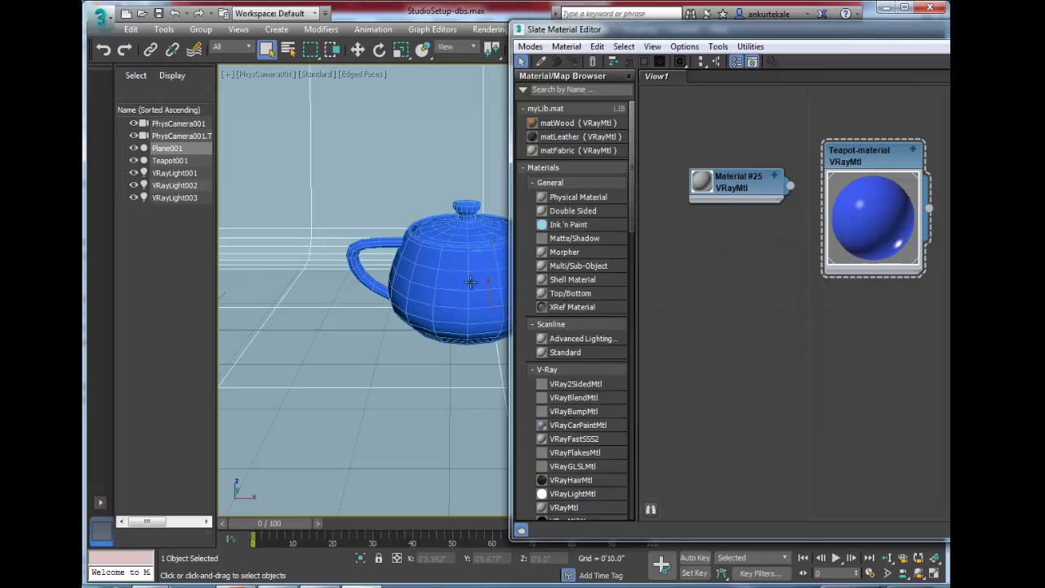
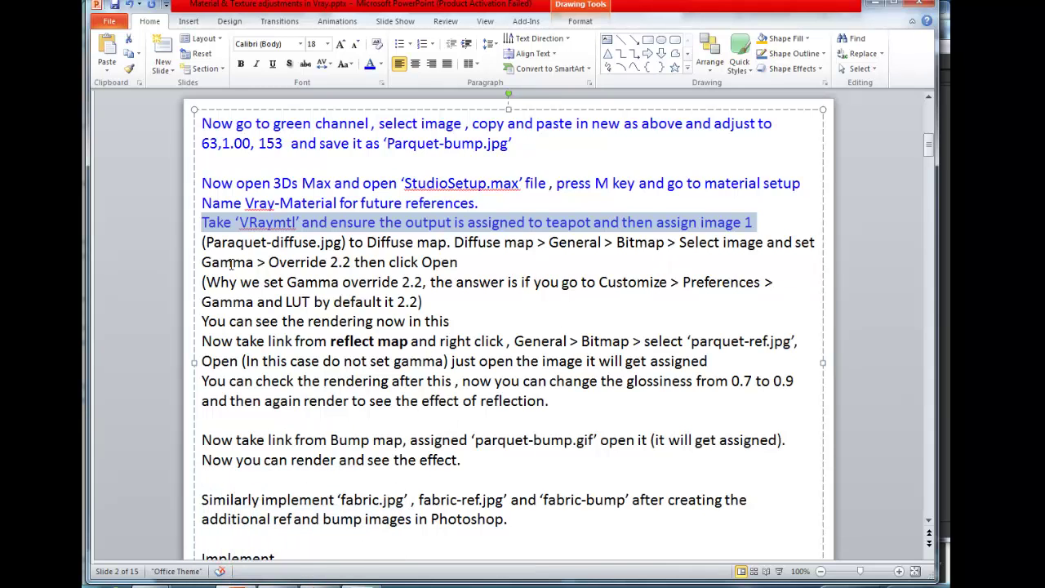
Step: Colour the Diffuse map instructions blue in the PowerPoint notes, and expand the Teapot-material node's map slots back in 3ds Max
left_click(205, 243)
left_click_drag(203, 242, 594, 258)
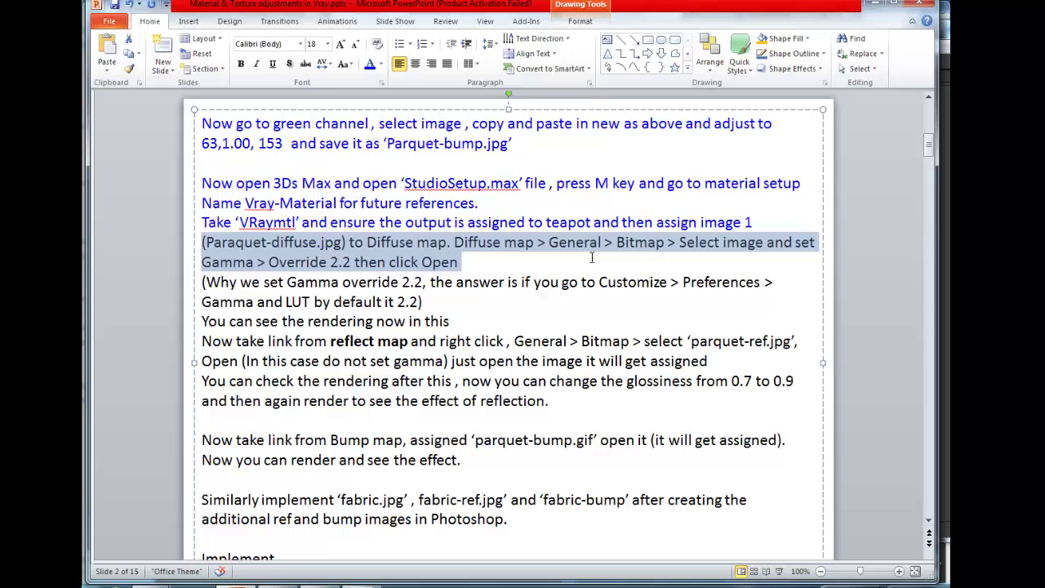
left_click(370, 65)
key("alt+Tab")
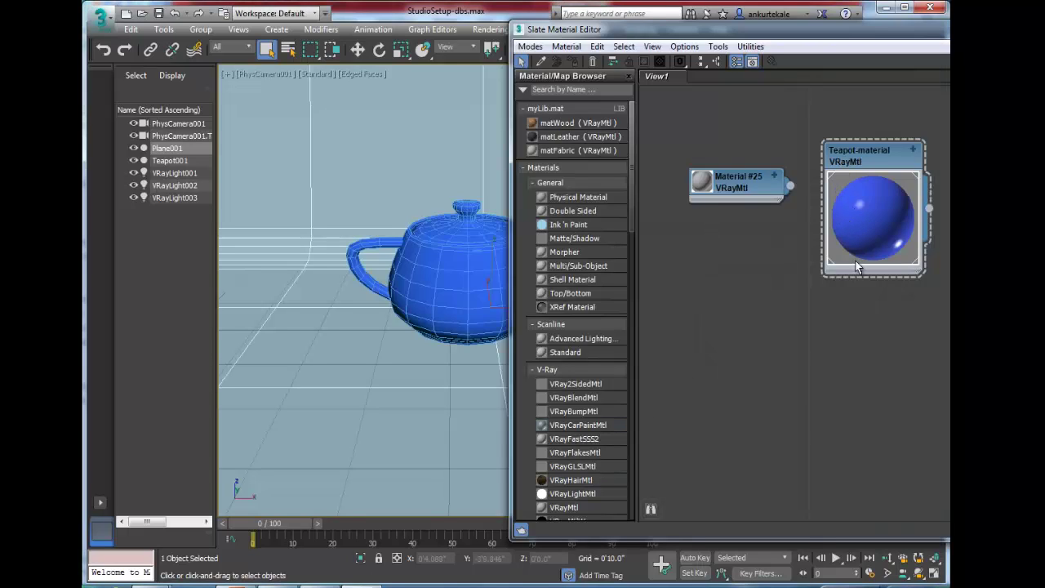
left_click(913, 151)
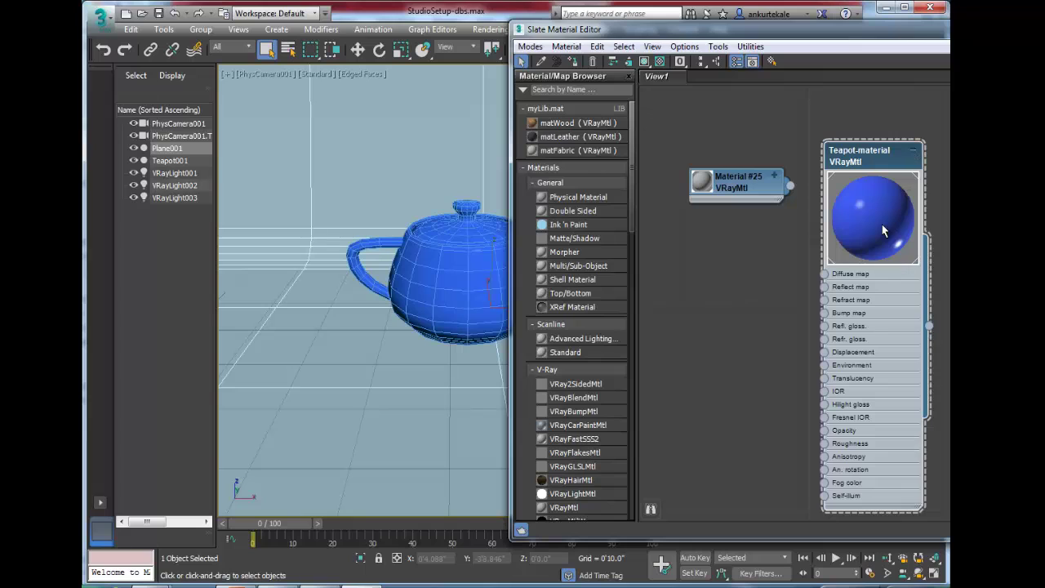
Step: Connect a Bitmap using parquet-diffuse.jpg to the Diffuse map slot of Teapot-material with automatic gamma
left_click_drag(824, 275, 773, 302)
mouse_move(818, 311)
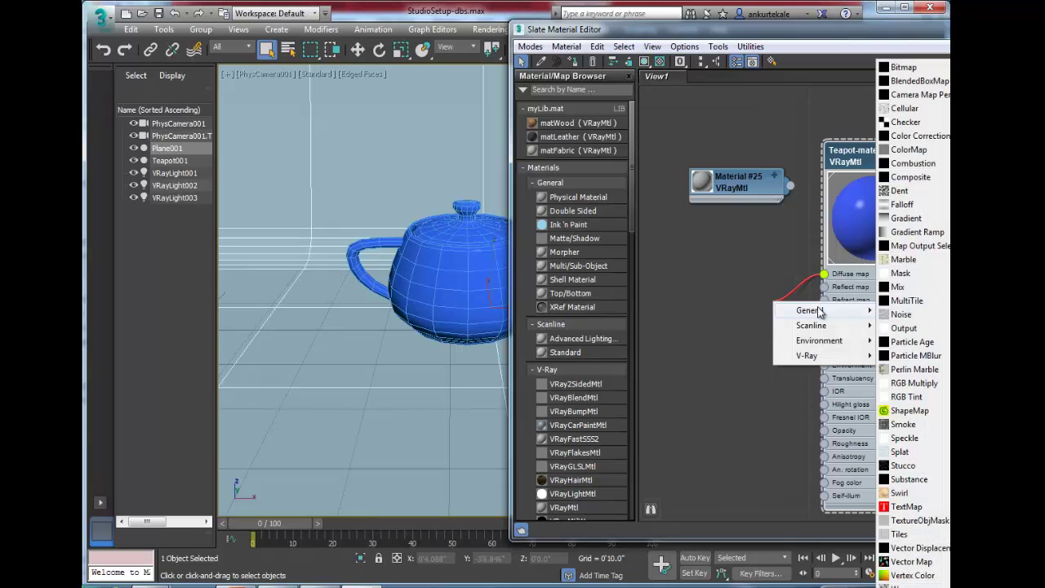
left_click(903, 67)
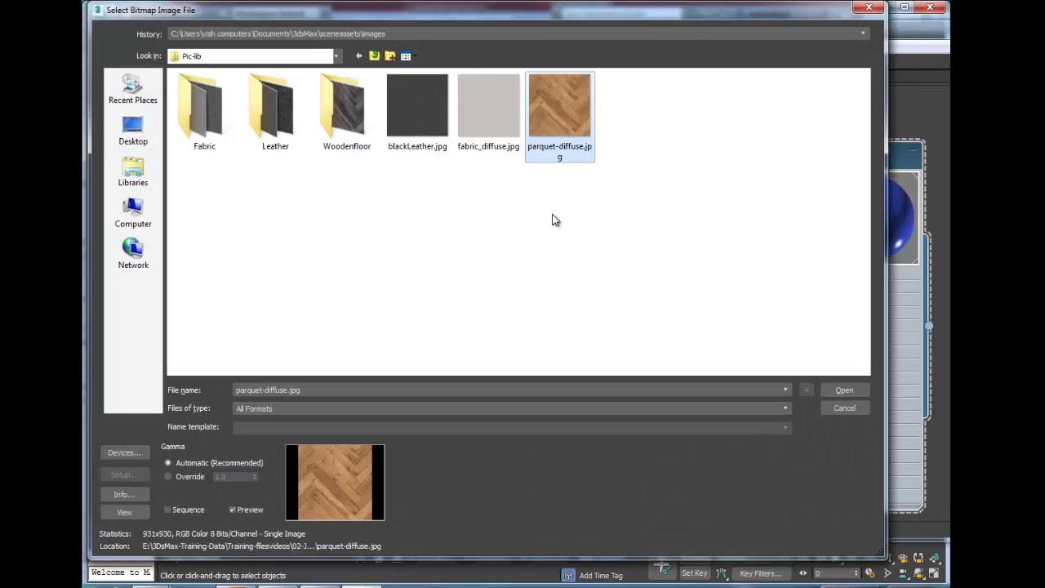
double_click(548, 134)
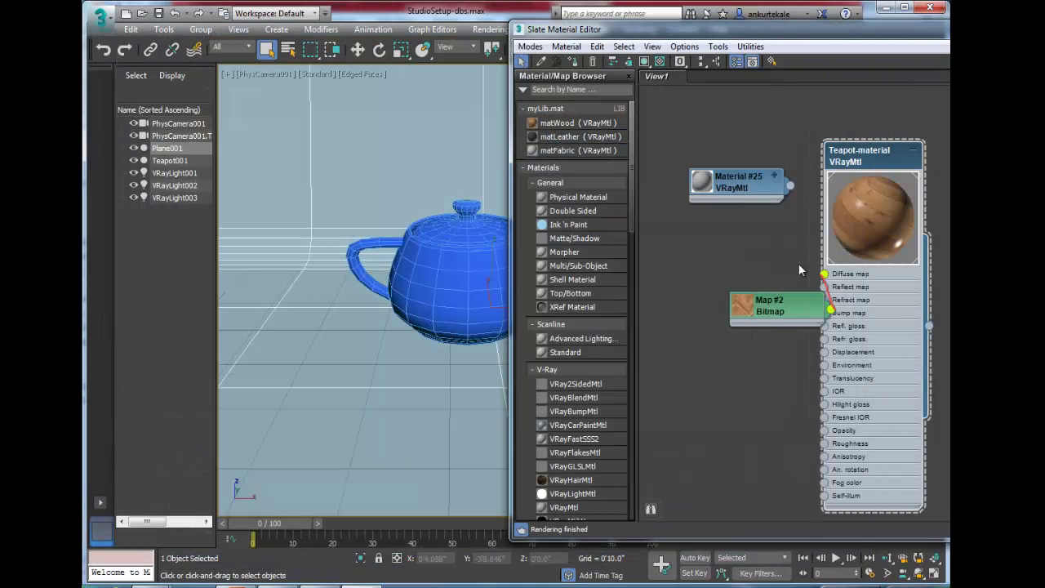
Step: Move the bitmap node away from Teapot-material, unplug its Diffuse map link and reconnect it
left_click_drag(811, 317, 744, 316)
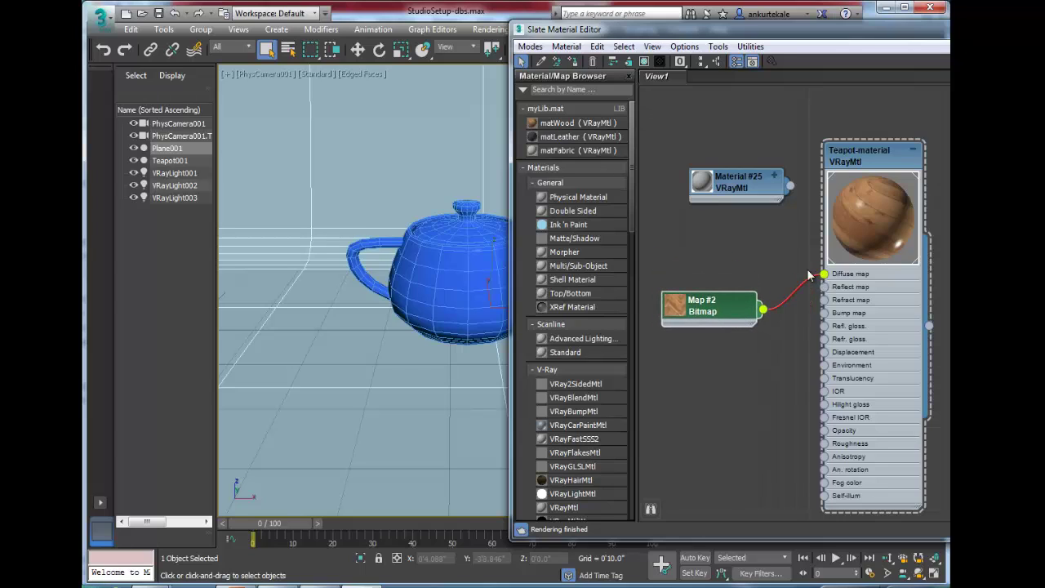
left_click_drag(824, 274, 781, 270)
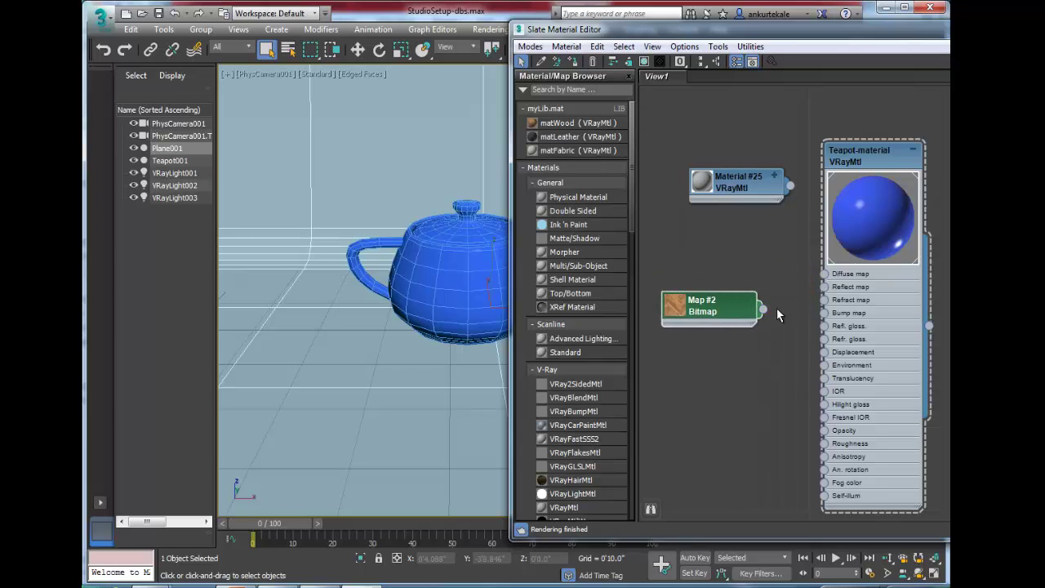
left_click_drag(780, 275, 825, 282)
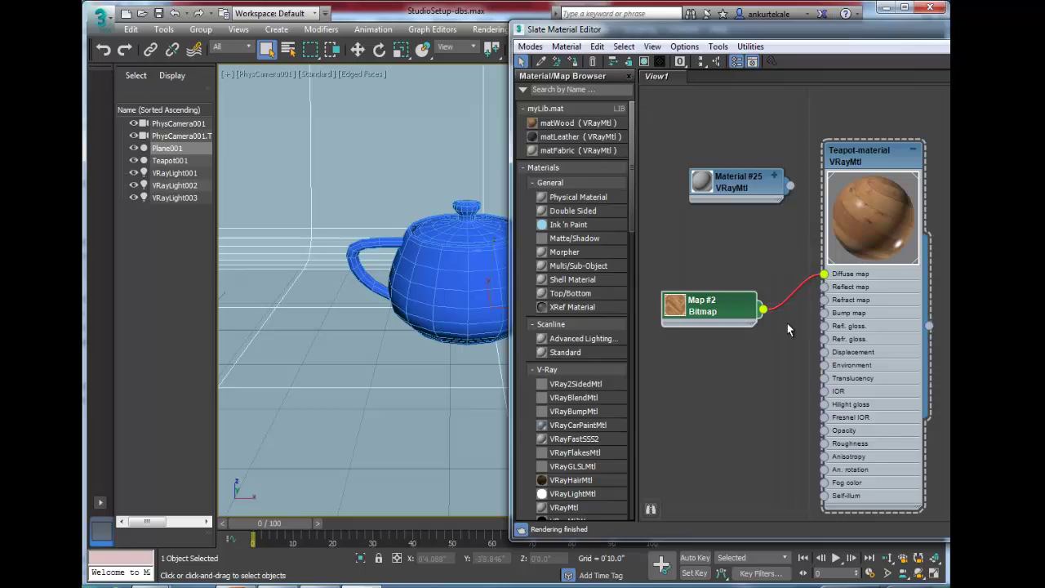
Step: Check the gamma instruction in the PowerPoint notes, return to 3ds Max and delete the bitmap node feeding the Diffuse map
key("alt+Tab")
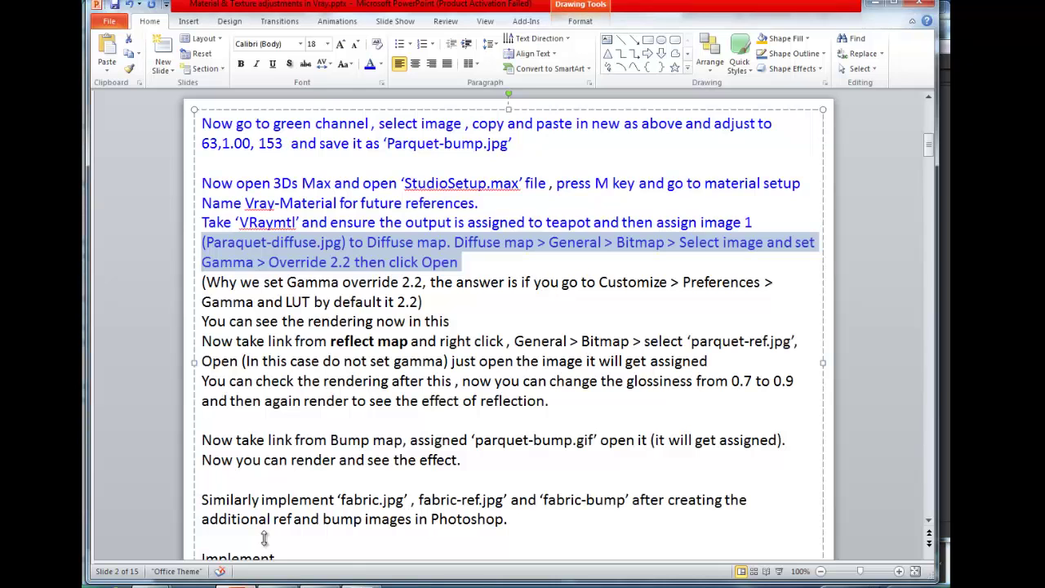
left_click(235, 294)
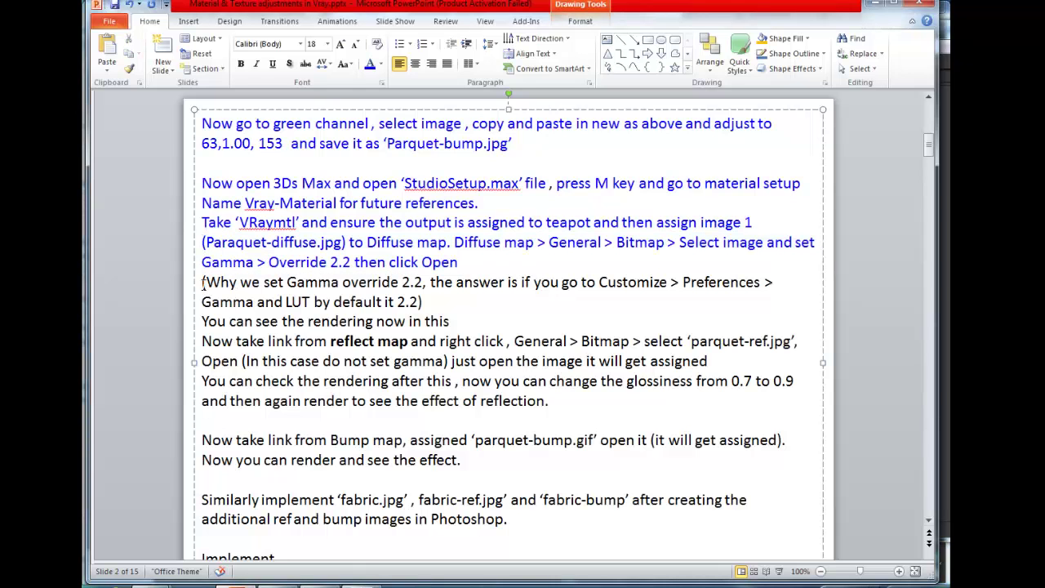
key("alt+Tab")
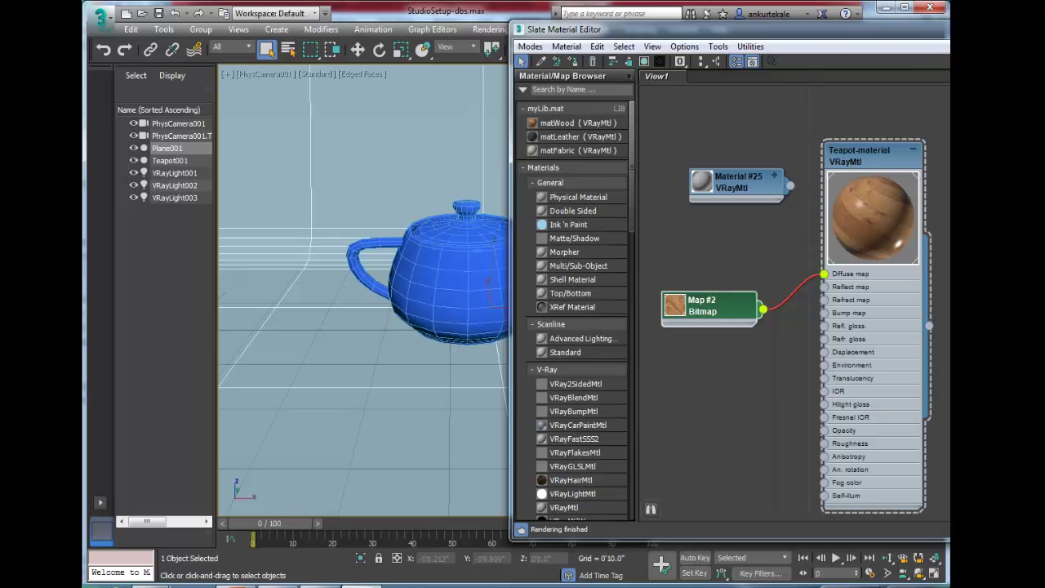
left_click(691, 316)
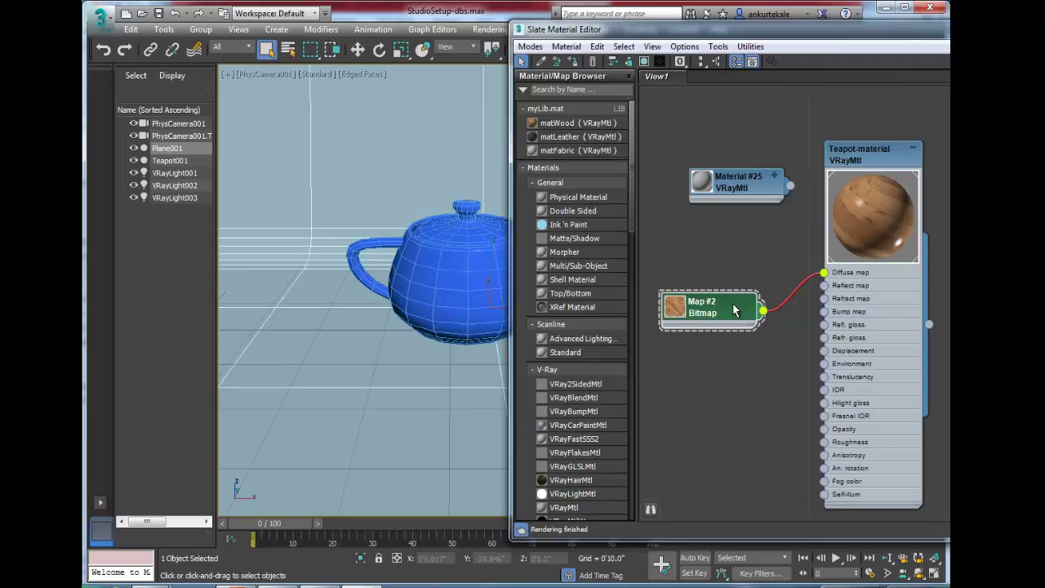
key("Delete")
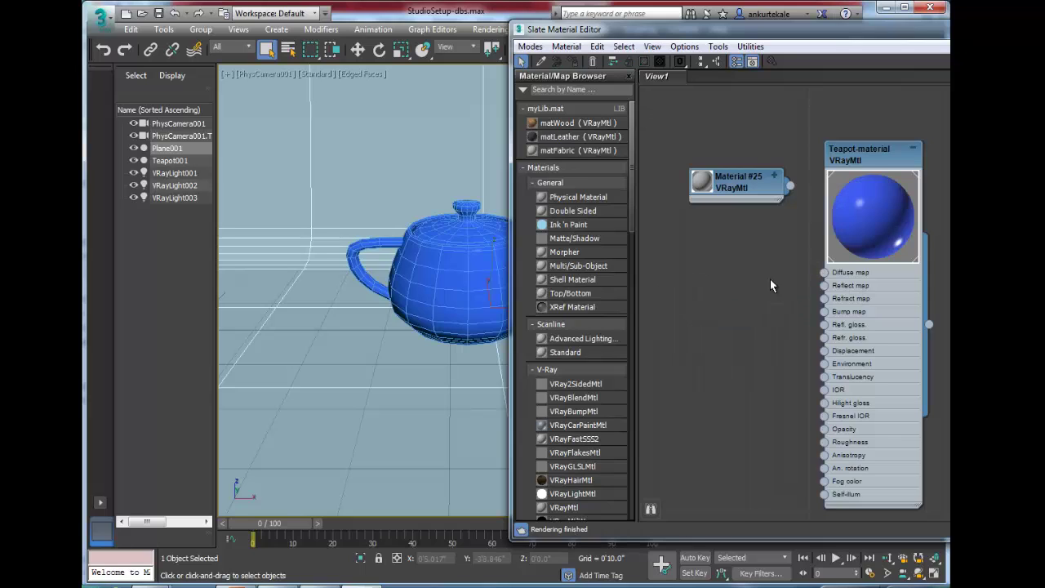
Step: Connect a Bitmap using parquet-diffuse.jpg with a gamma override of 2.2 to Teapot-material's Diffuse map, placing its node clear of the material
left_click_drag(825, 273, 767, 305)
mouse_move(796, 317)
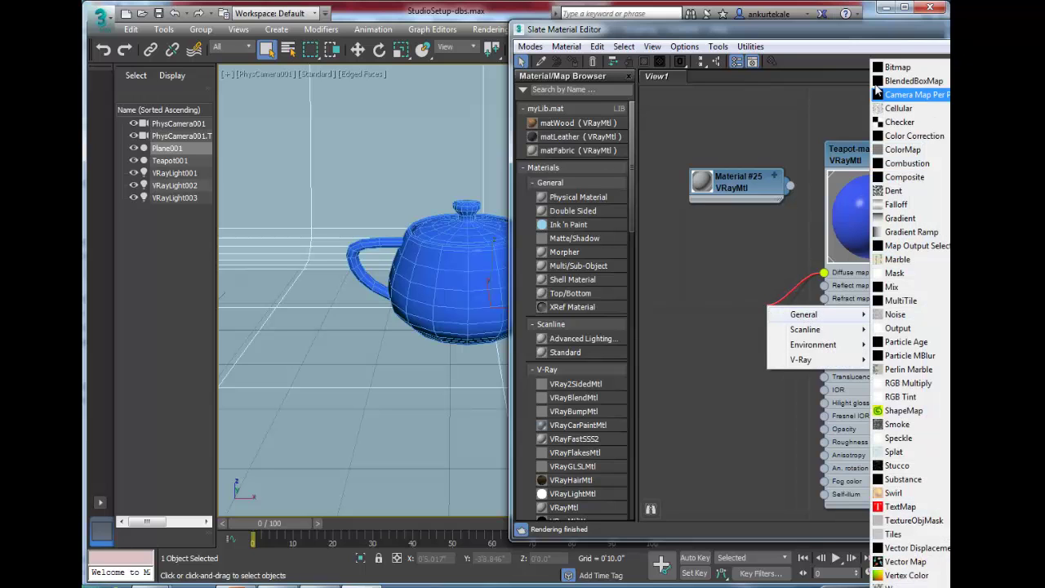
left_click(898, 67)
left_click(553, 143)
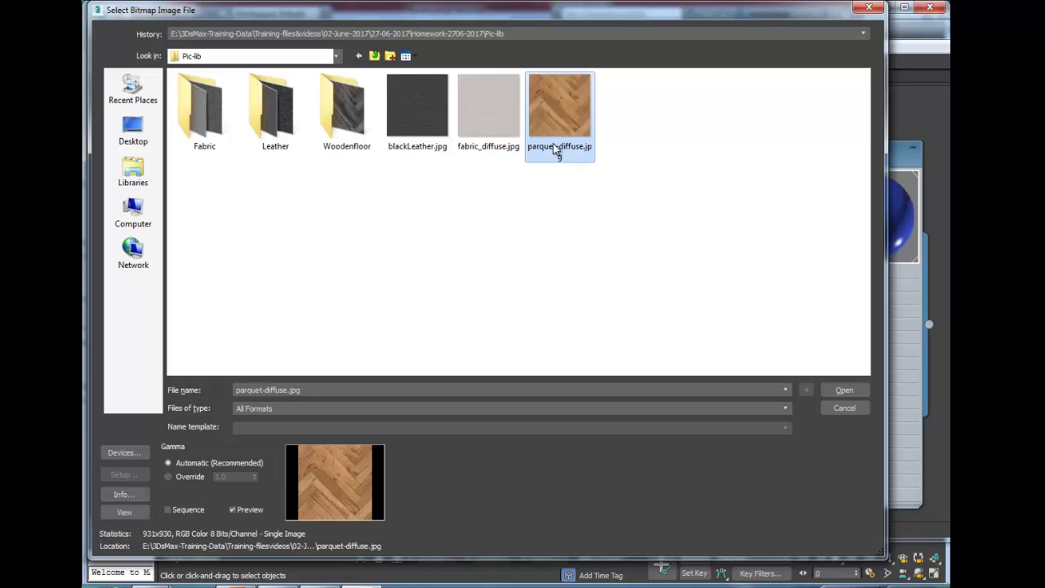
left_click(169, 477)
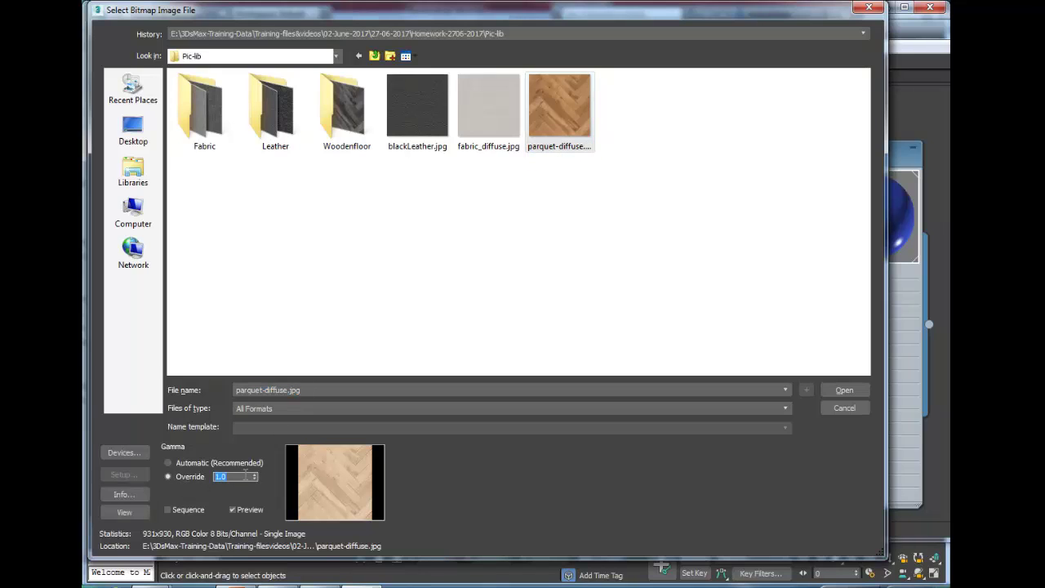
type("2.2")
left_click(843, 390)
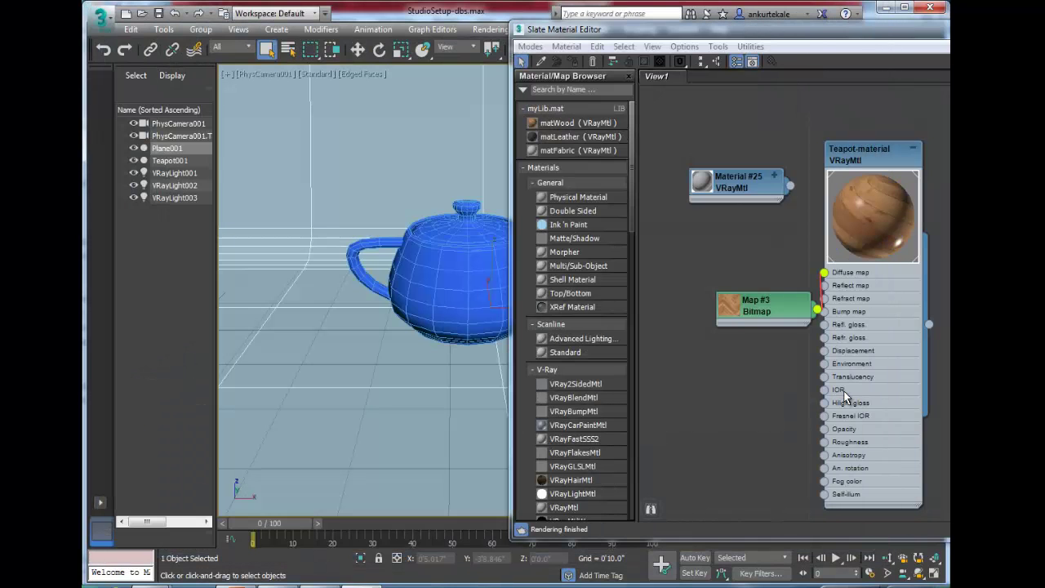
left_click_drag(790, 311, 723, 306)
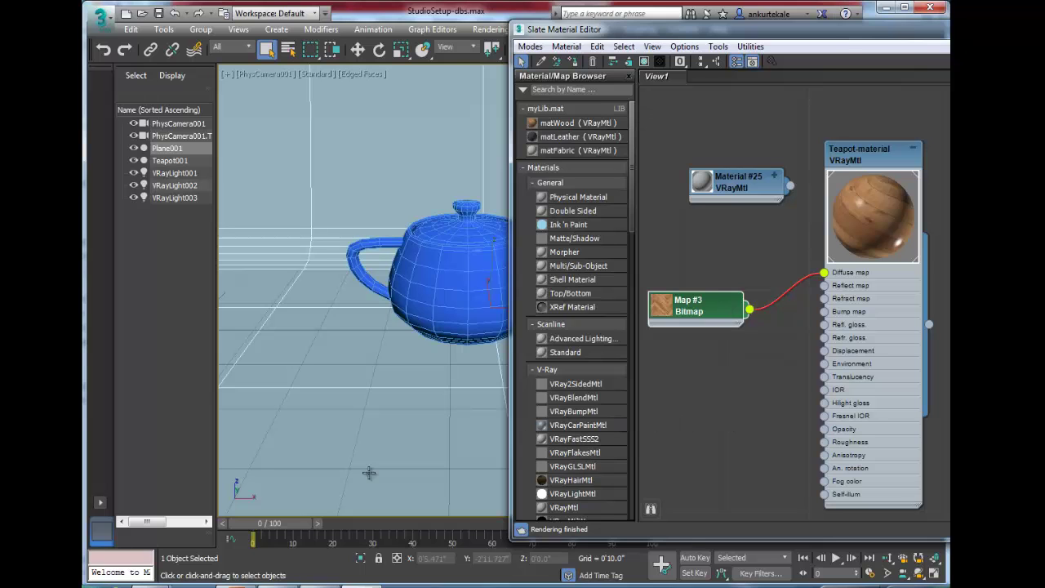
Step: Colour the gamma override explanation blue in the PowerPoint notes, return to 3ds Max and move the Slate Material Editor to uncover the main window
left_click(276, 587)
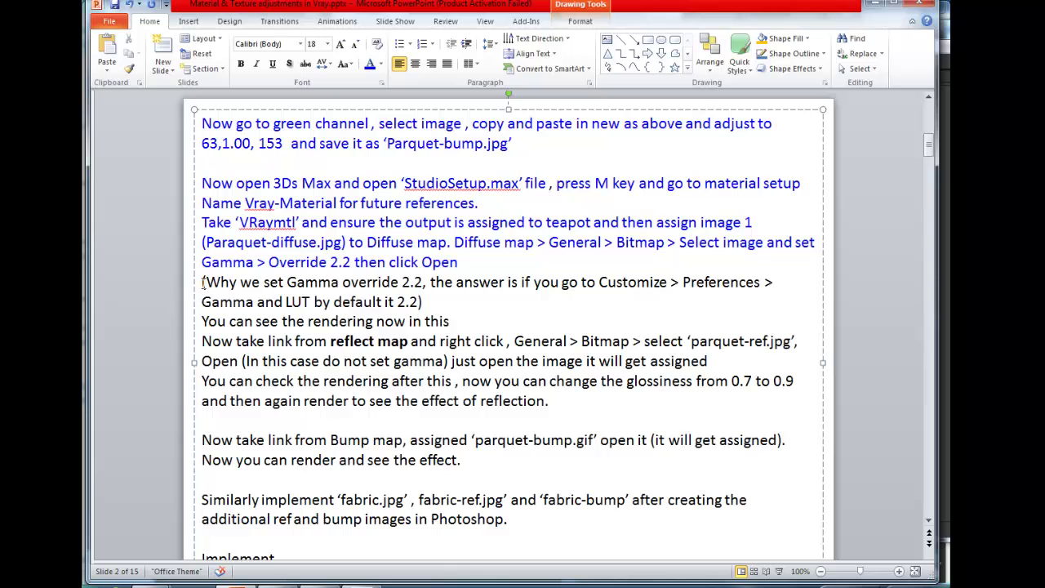
left_click_drag(202, 282, 442, 299)
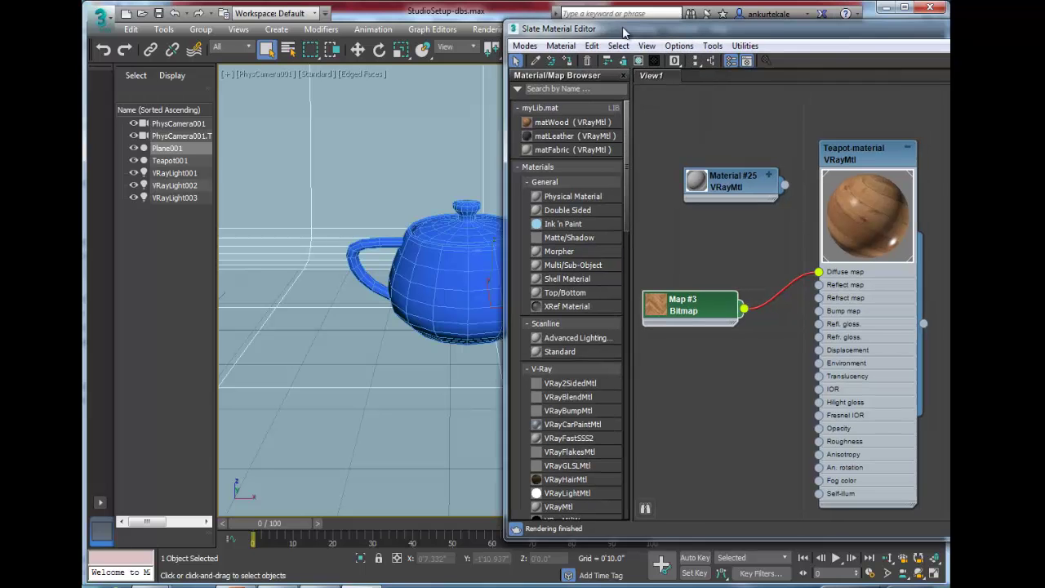
left_click_drag(695, 31, 421, 88)
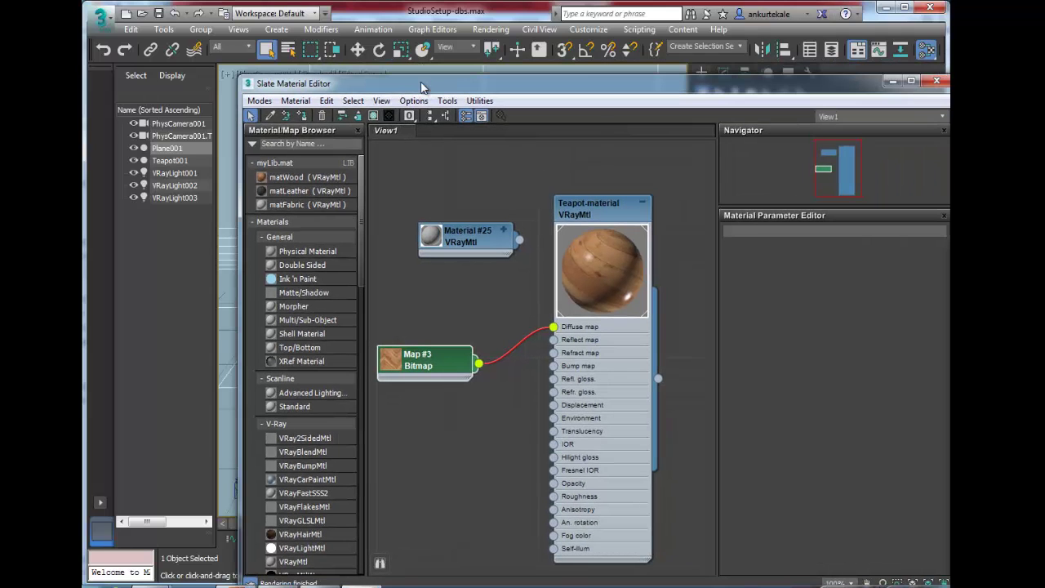
Step: Check the display gamma value in the Gamma and LUT preferences and close the settings without changes
left_click(588, 30)
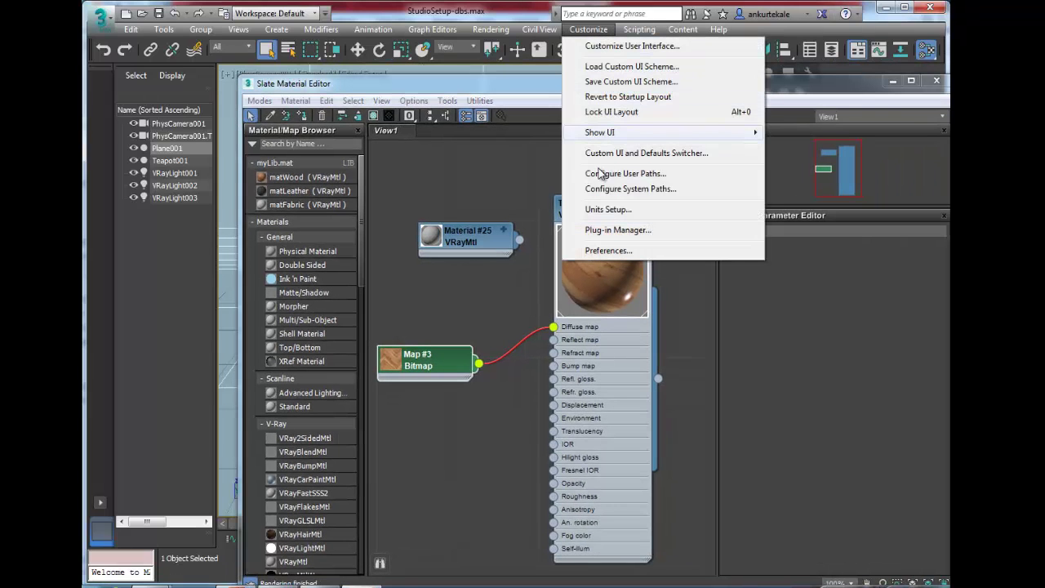
left_click(606, 252)
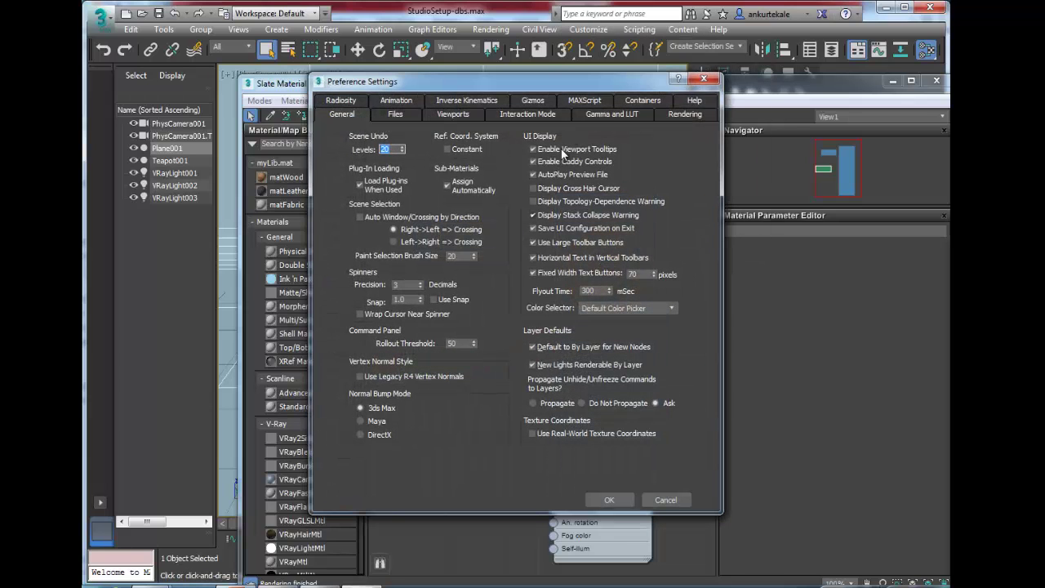
left_click(609, 113)
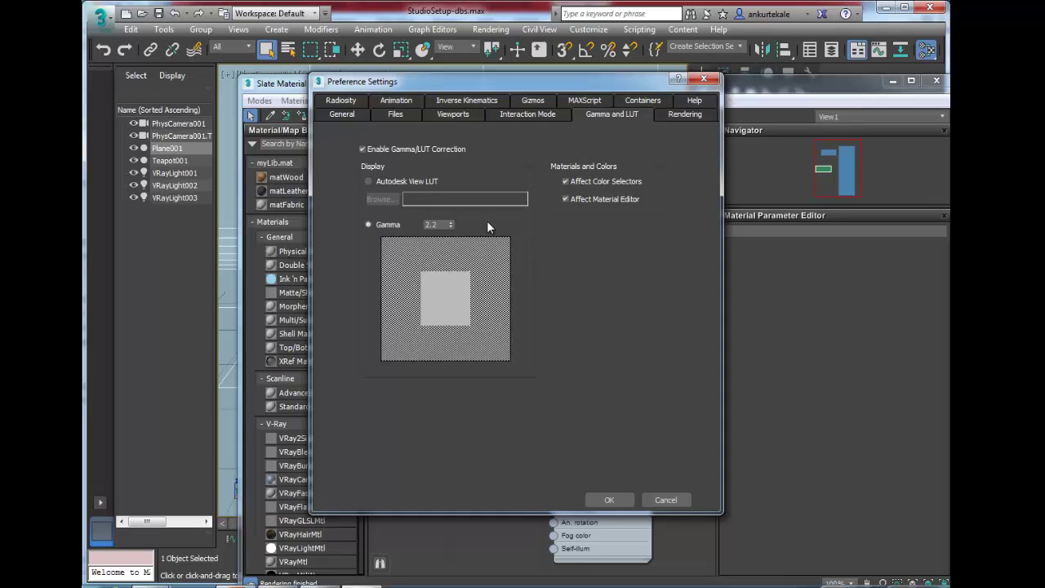
left_click_drag(439, 224, 405, 220)
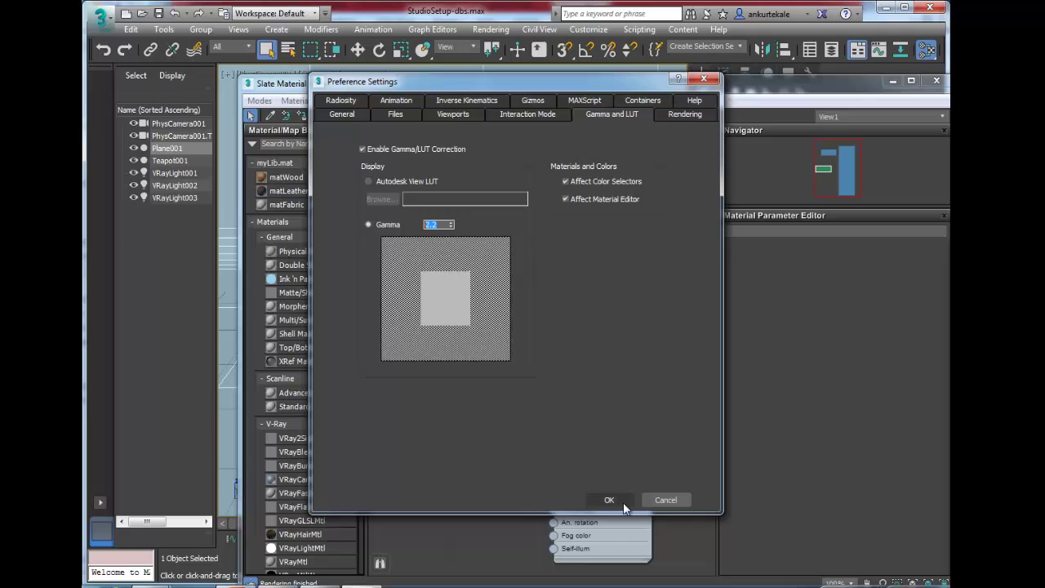
left_click(663, 500)
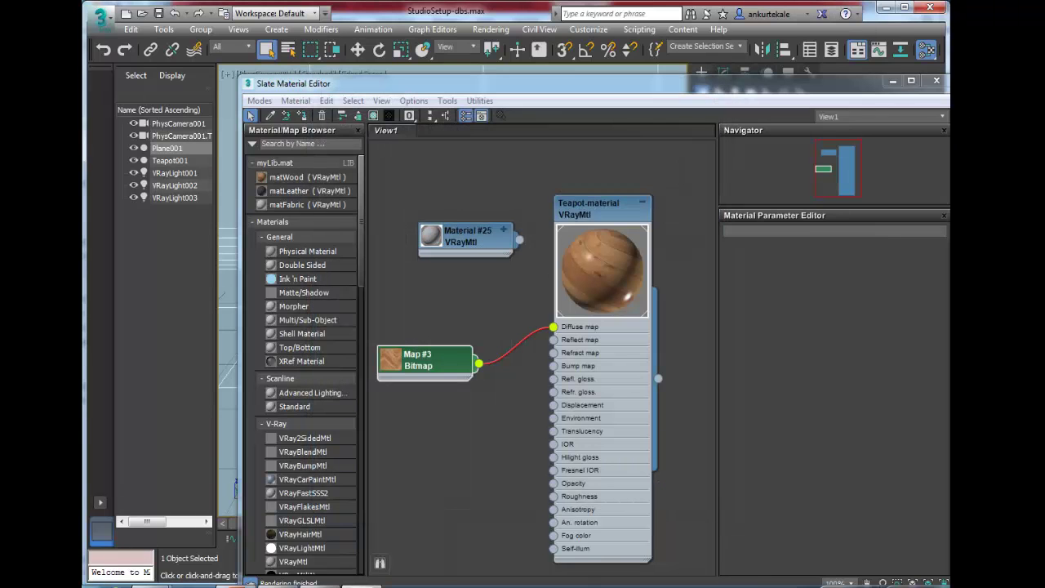
Step: Switch to the PowerPoint notes and colour the line "You can see the rendering now in this" blue
left_click(281, 506)
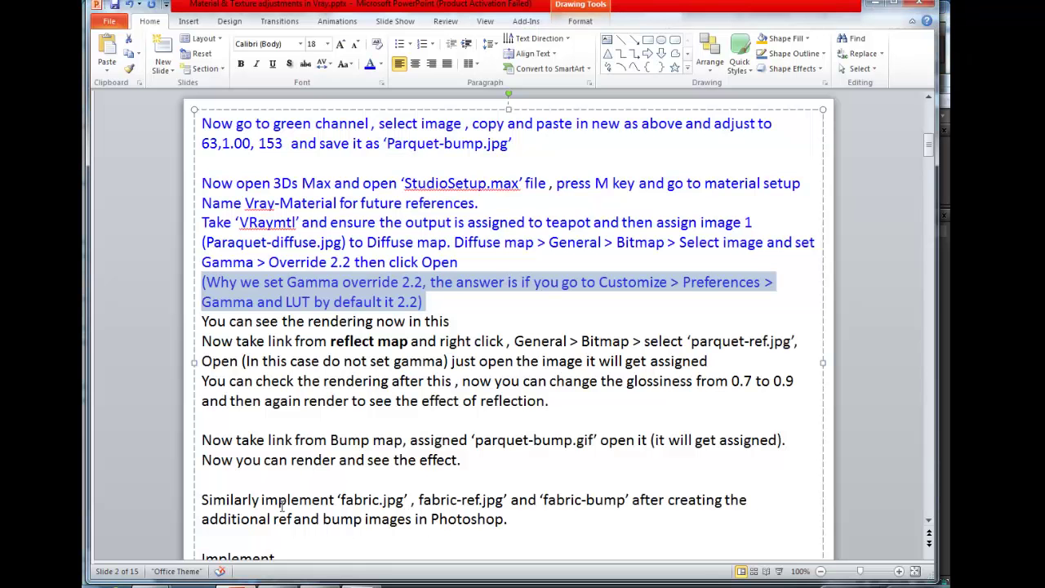
left_click(236, 340)
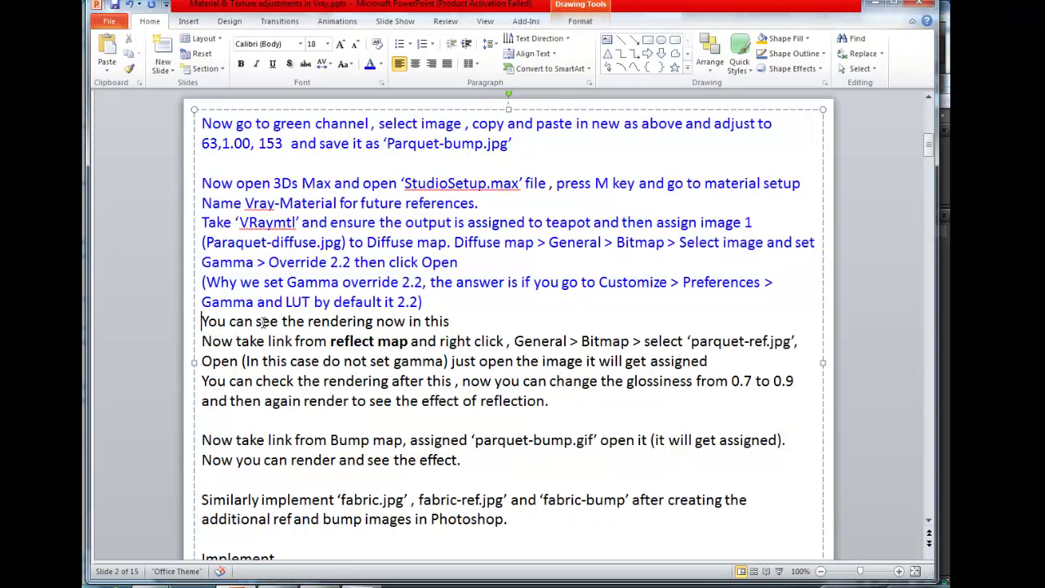
left_click_drag(202, 322, 450, 322)
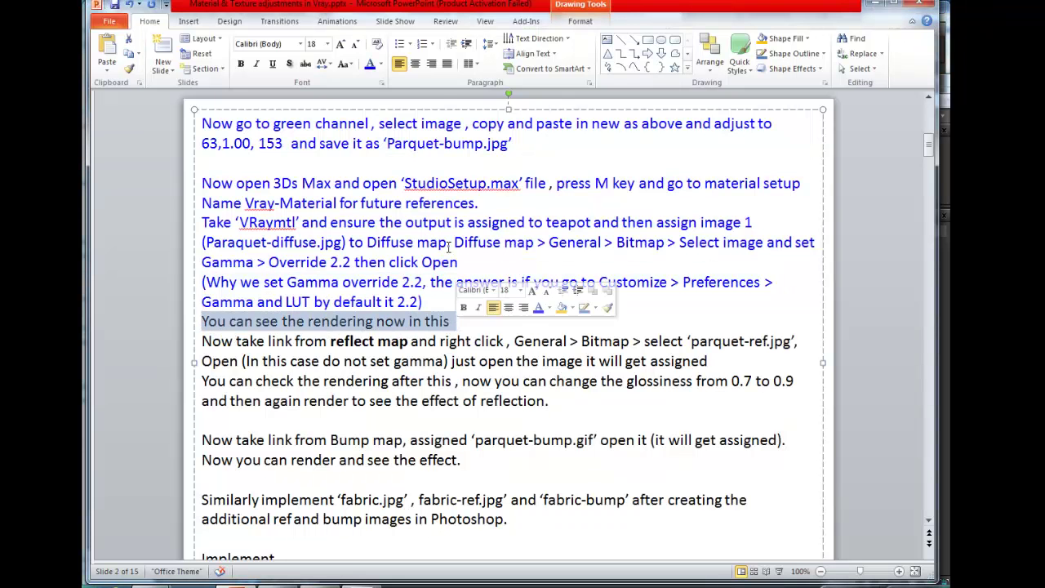
left_click(370, 64)
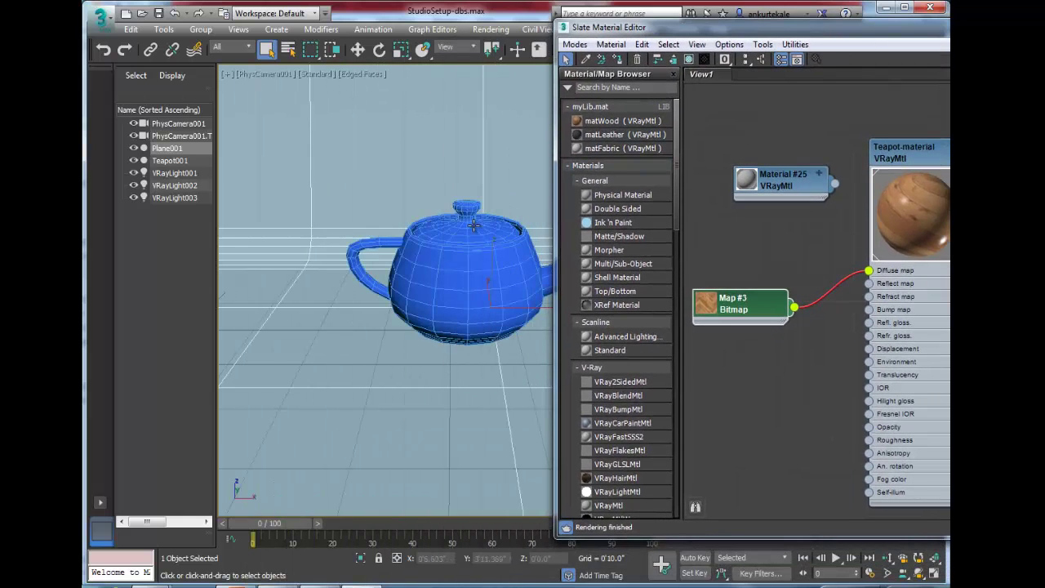
Step: Move the Slate Material Editor clear of the toolbar and render the PhysCamera001 view to check the diffuse texture on the teapot
left_click_drag(591, 38, 629, 178)
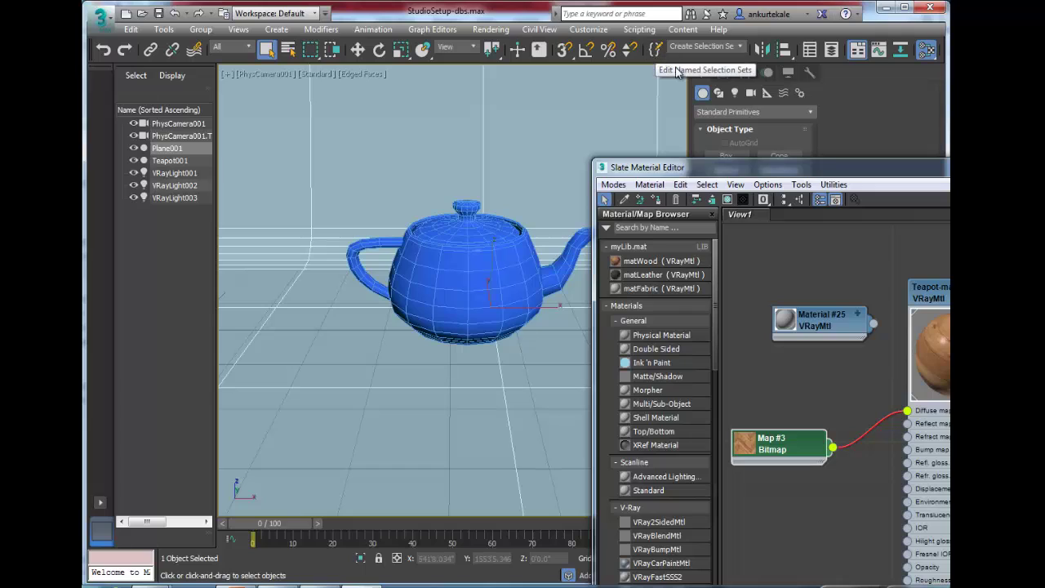
left_click_drag(665, 50, 550, 54)
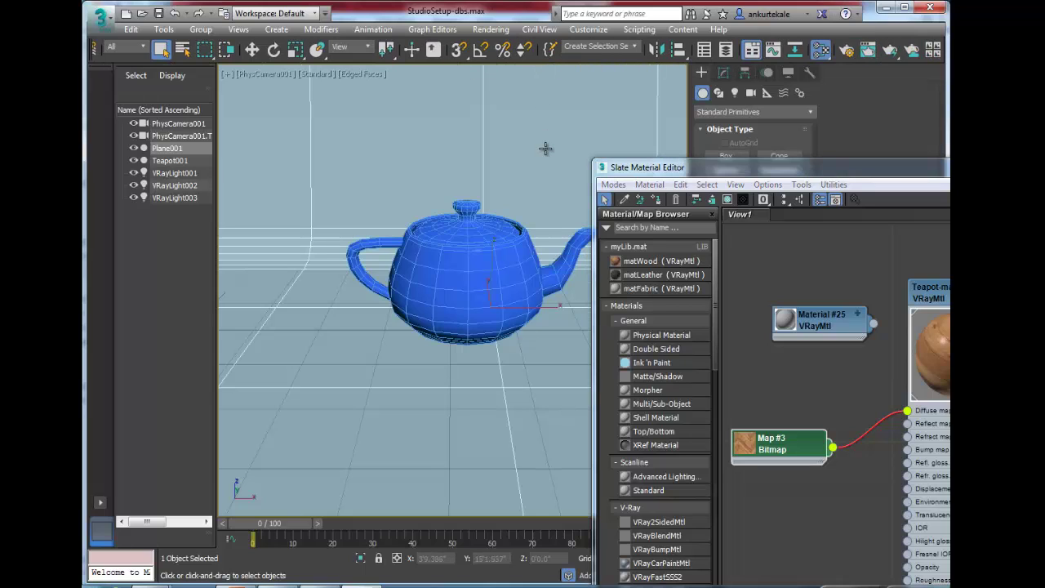
key("r")
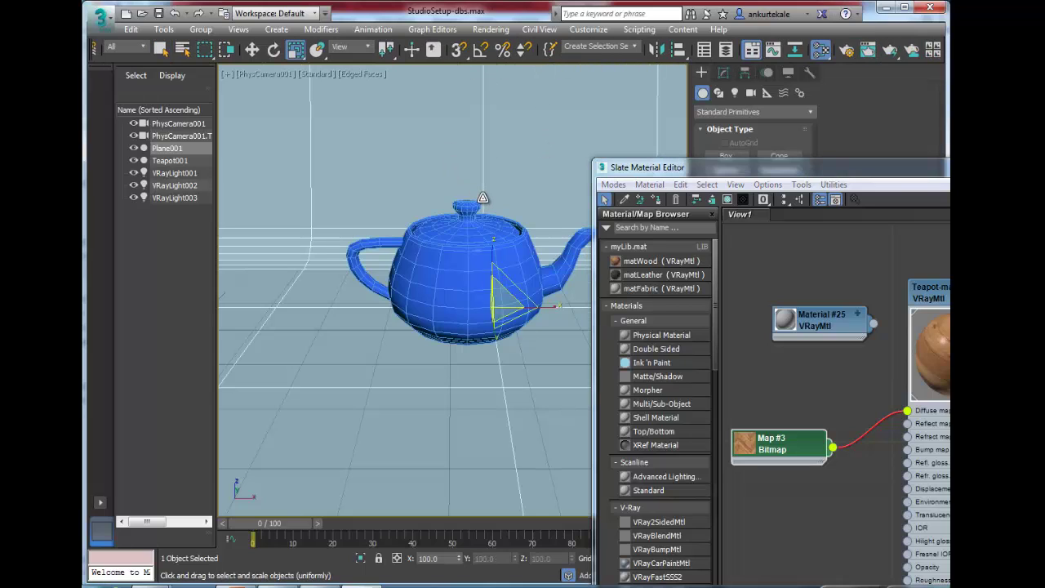
left_click(252, 49)
left_click(161, 51)
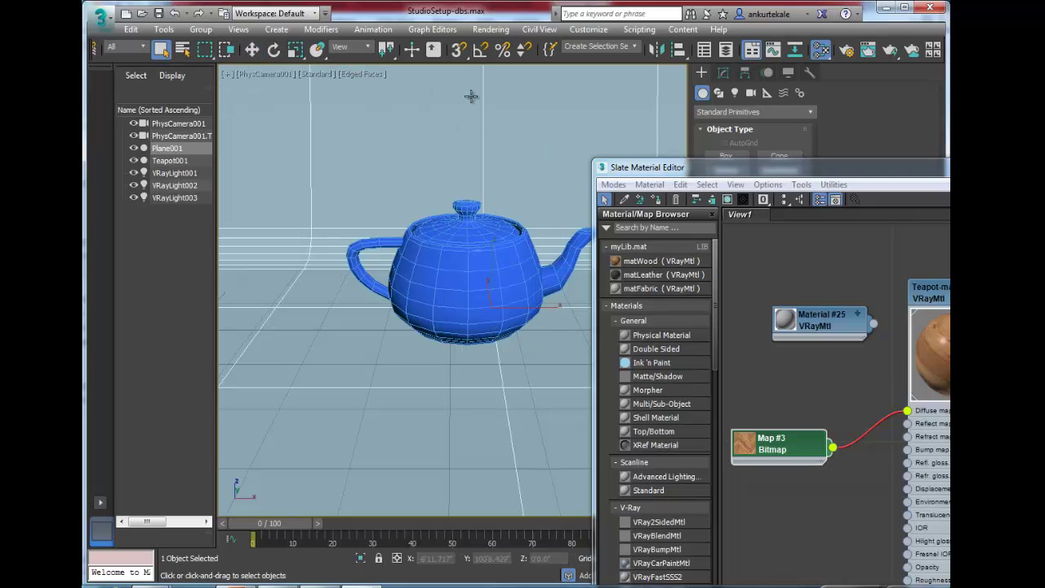
left_click(847, 51)
left_click(363, 99)
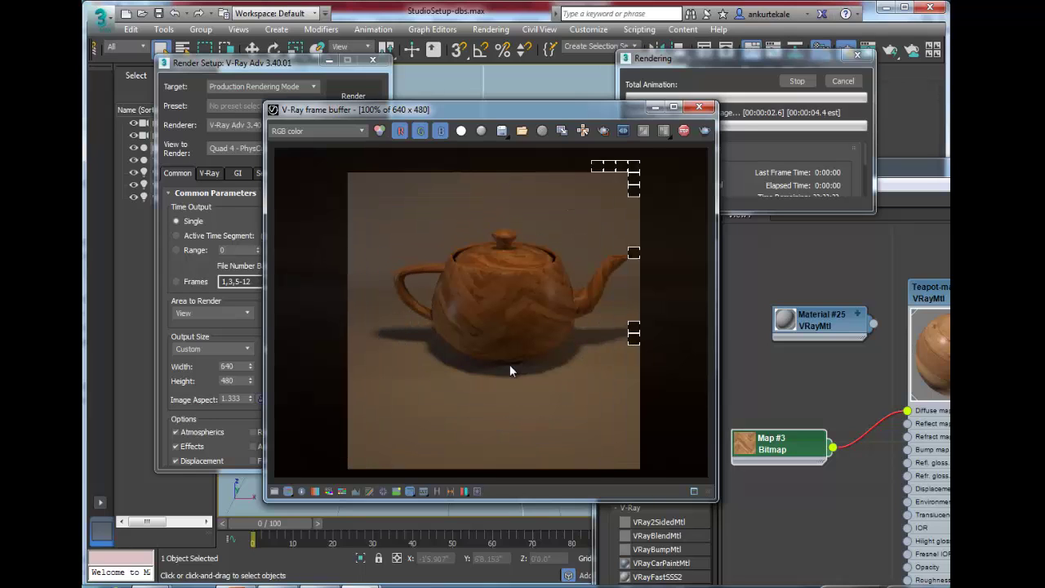
left_click(699, 108)
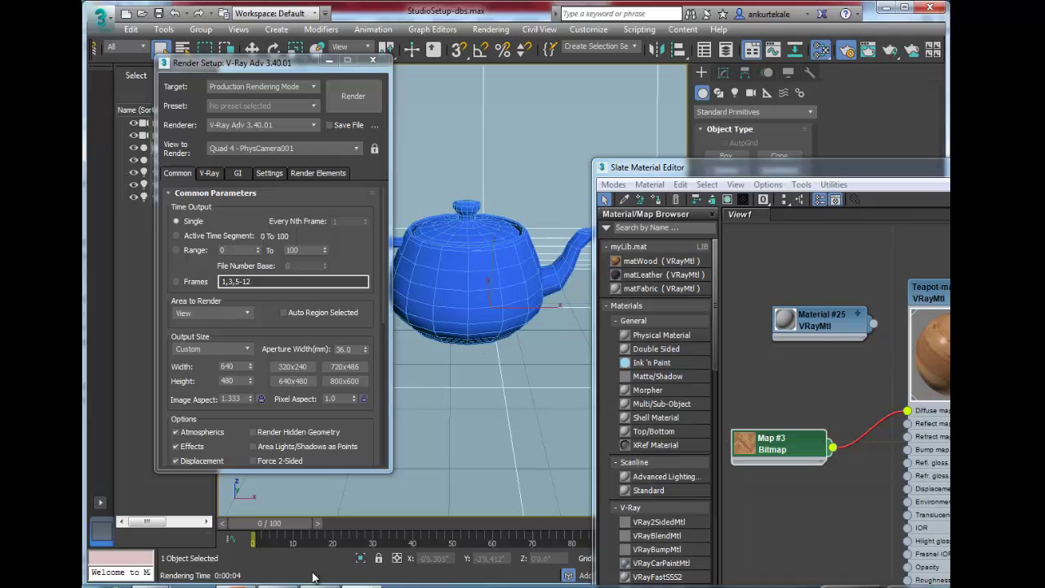
Step: Switch to the PowerPoint notes, colour the reflect map line ending in 'parquet-ref.jpg' blue and return to 3ds Max
key("alt+Tab")
left_click(232, 354)
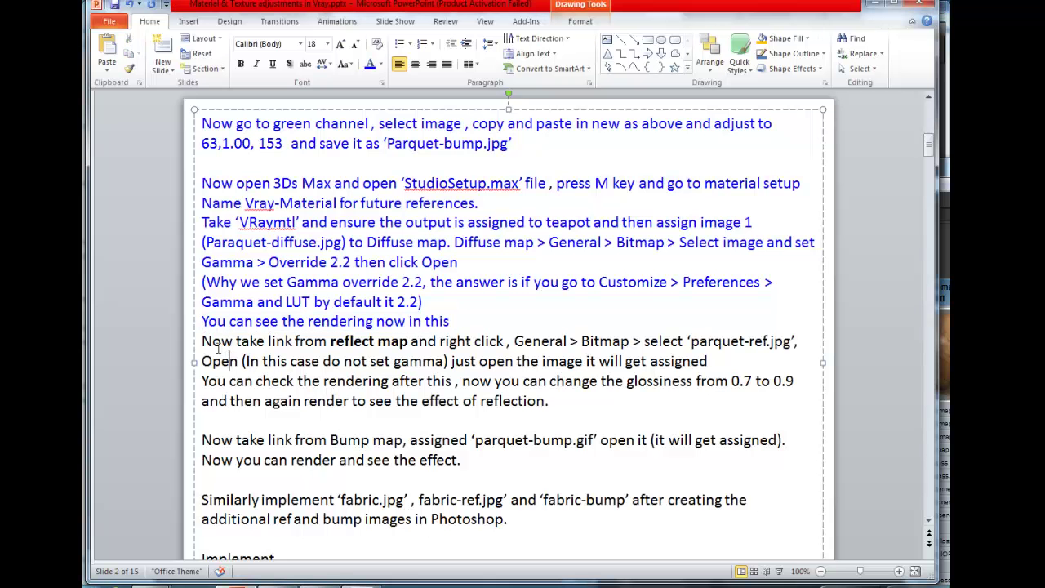
left_click_drag(203, 341, 805, 344)
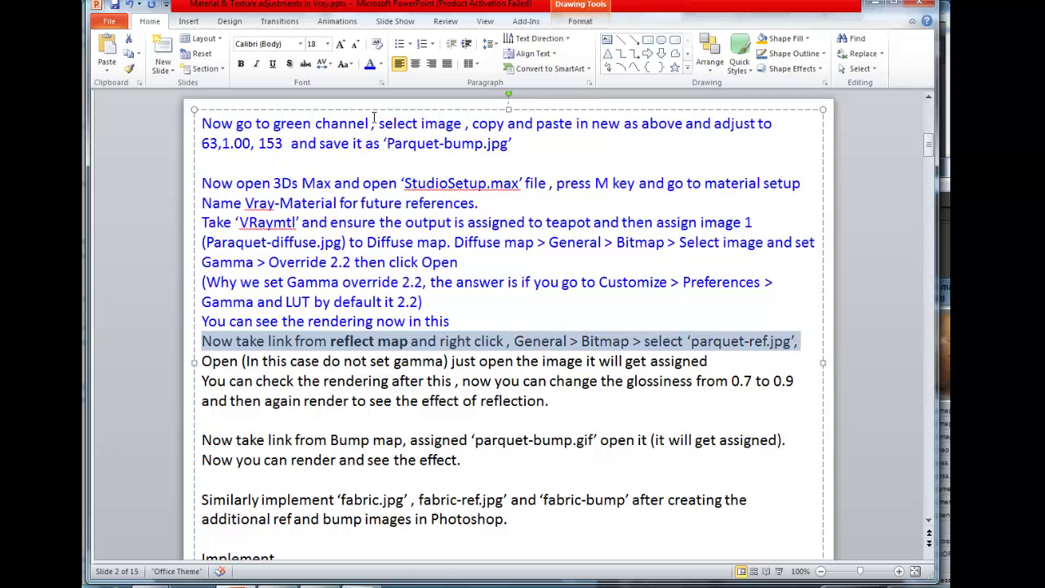
left_click(369, 64)
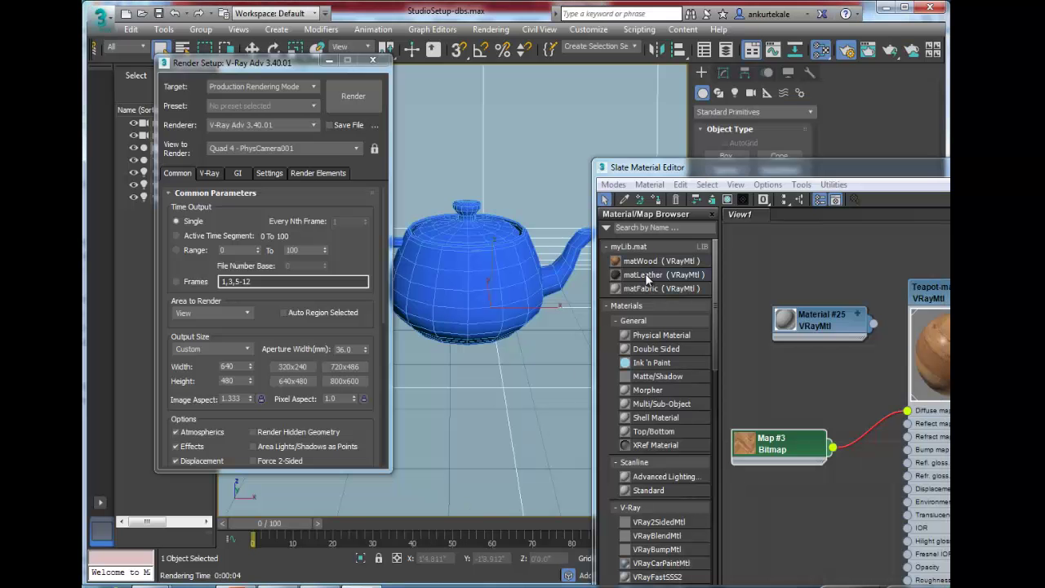
Step: Connect a Bitmap using Paraquet-ref.jpg from the Woodenfloor folder, without a gamma override, to Teapot-material's Reflect map and place its node below the diffuse bitmap
left_click_drag(647, 149, 591, 65)
left_click(372, 60)
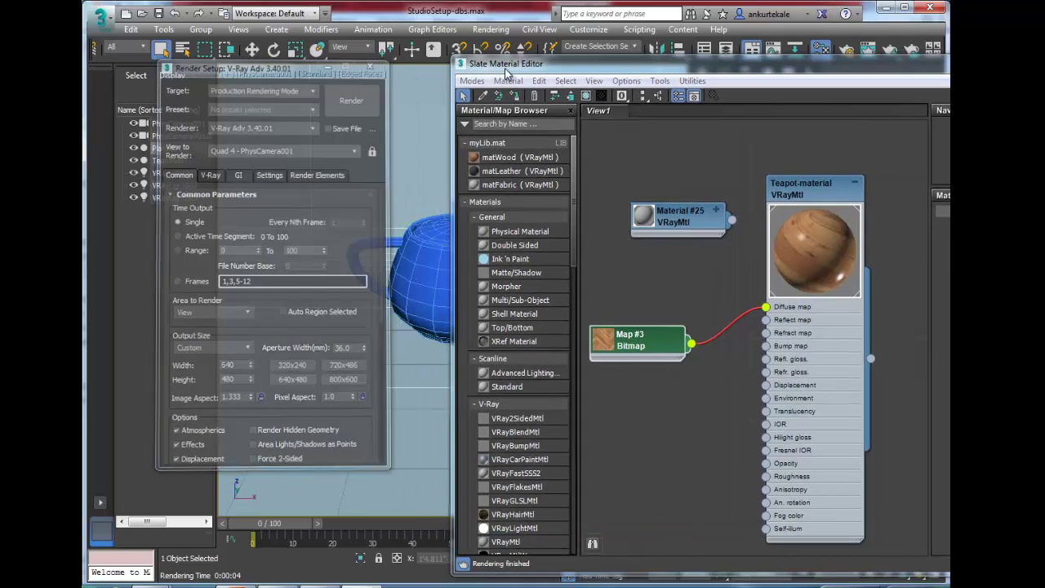
left_click_drag(501, 64, 207, 36)
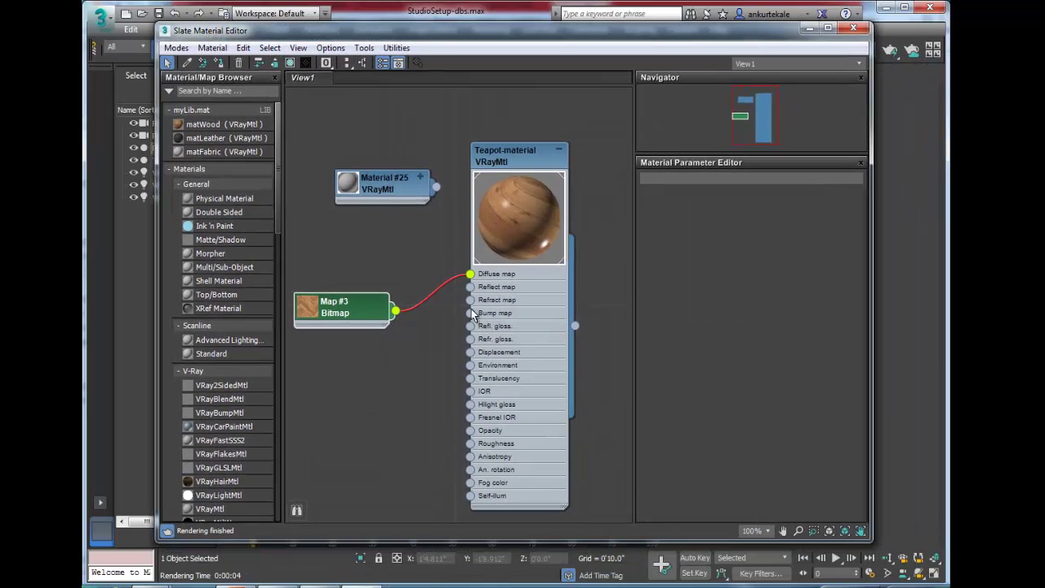
left_click_drag(470, 286, 392, 347)
mouse_move(417, 359)
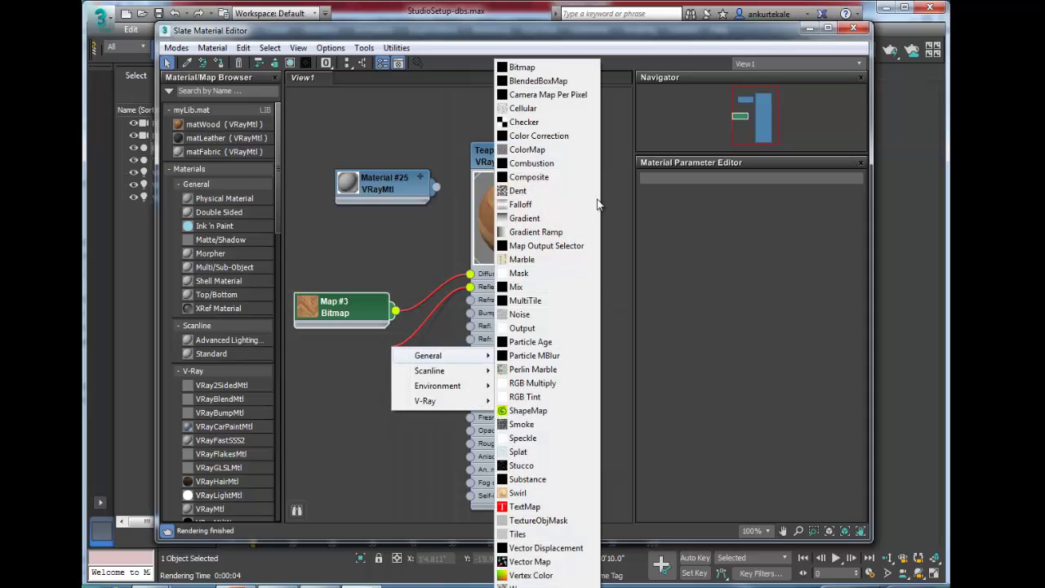
left_click(544, 72)
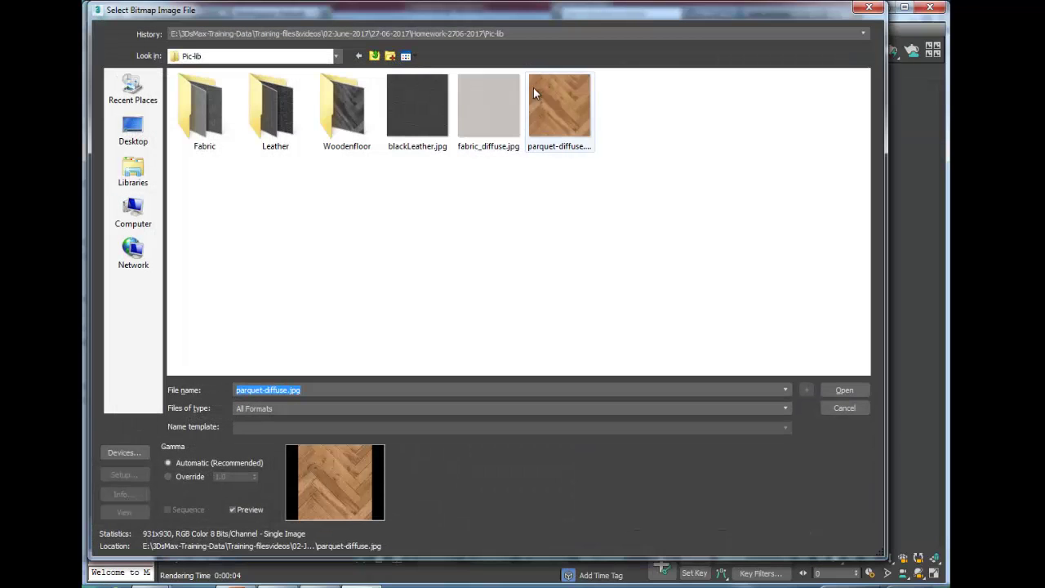
double_click(331, 137)
left_click(226, 147)
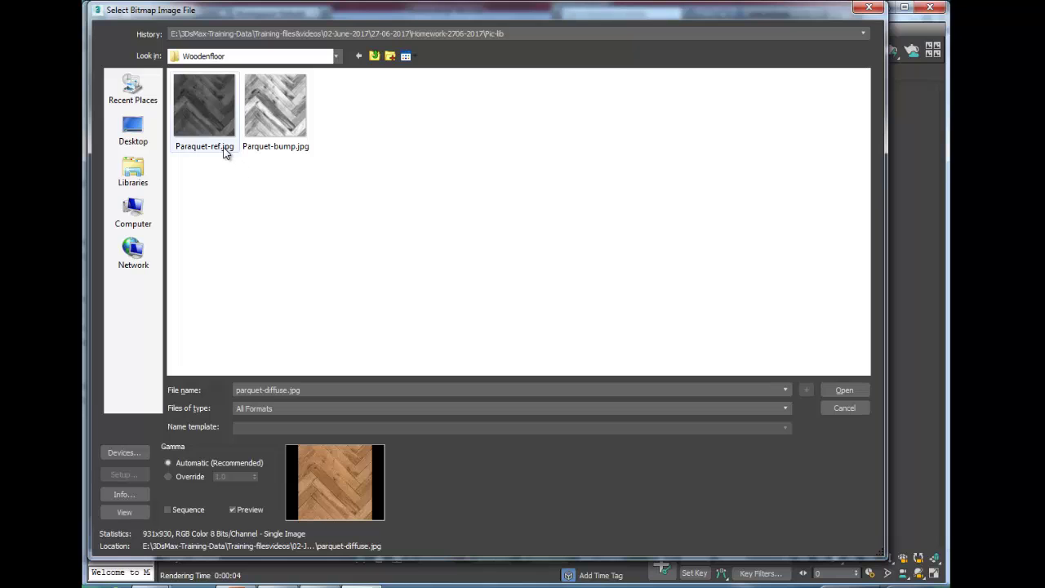
left_click(827, 386)
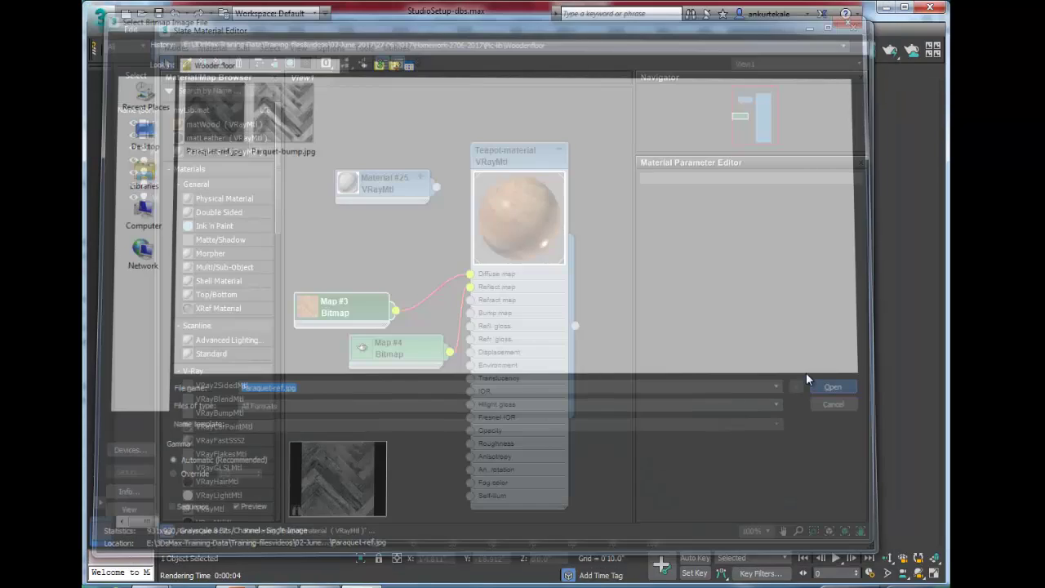
left_click_drag(397, 353, 382, 367)
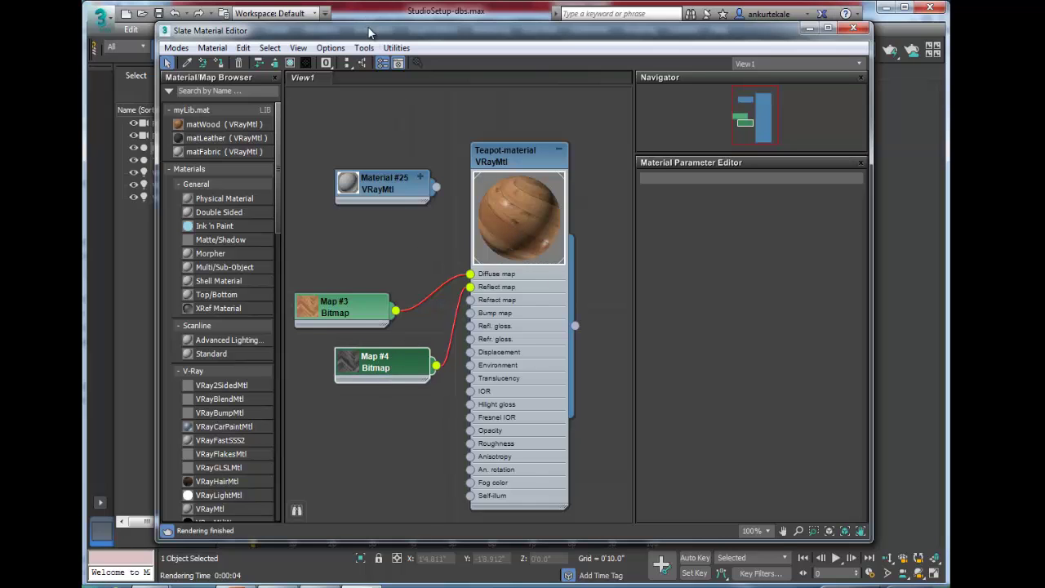
Step: Move the Slate Material Editor aside, select the teapot and render the camera view to check the reflection map
left_click_drag(372, 33, 777, 21)
left_click(483, 215)
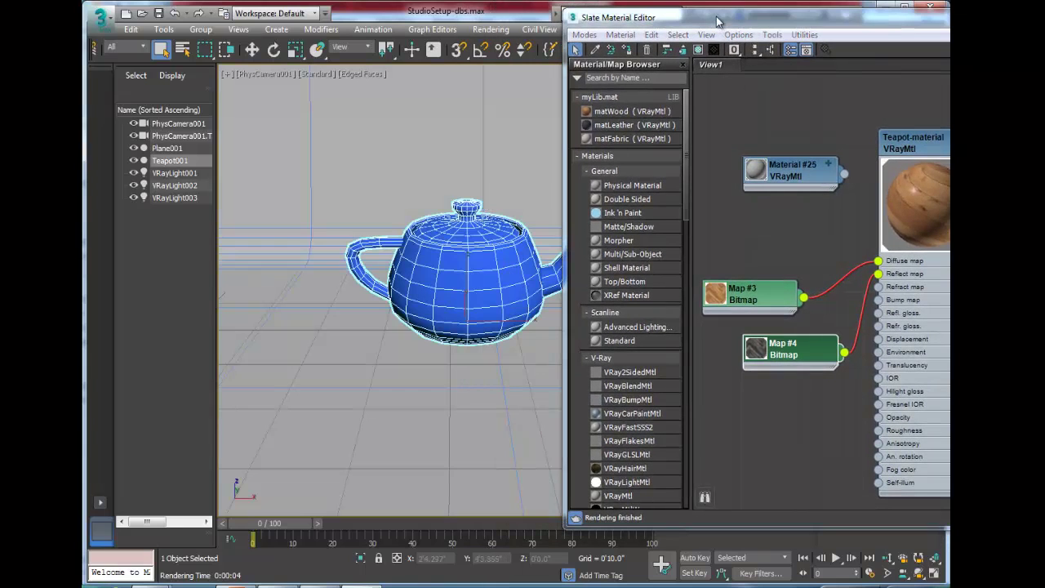
left_click_drag(717, 20, 708, 104)
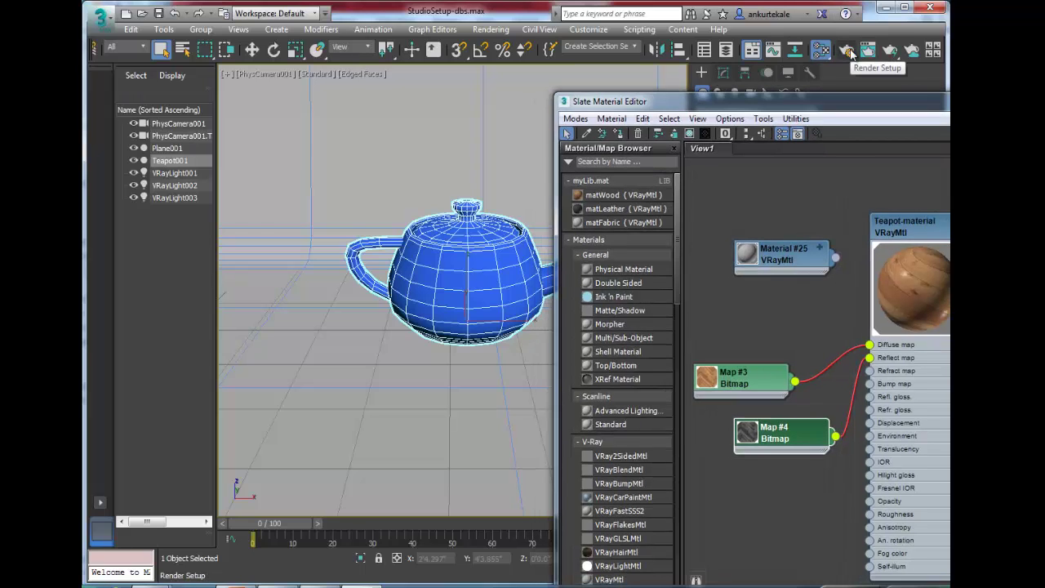
left_click(848, 50)
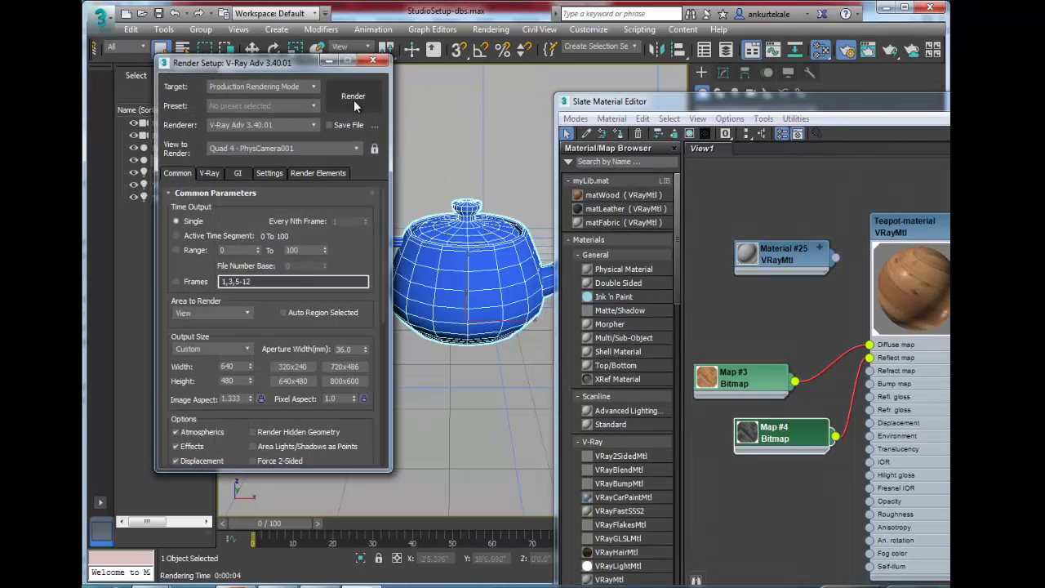
left_click(354, 98)
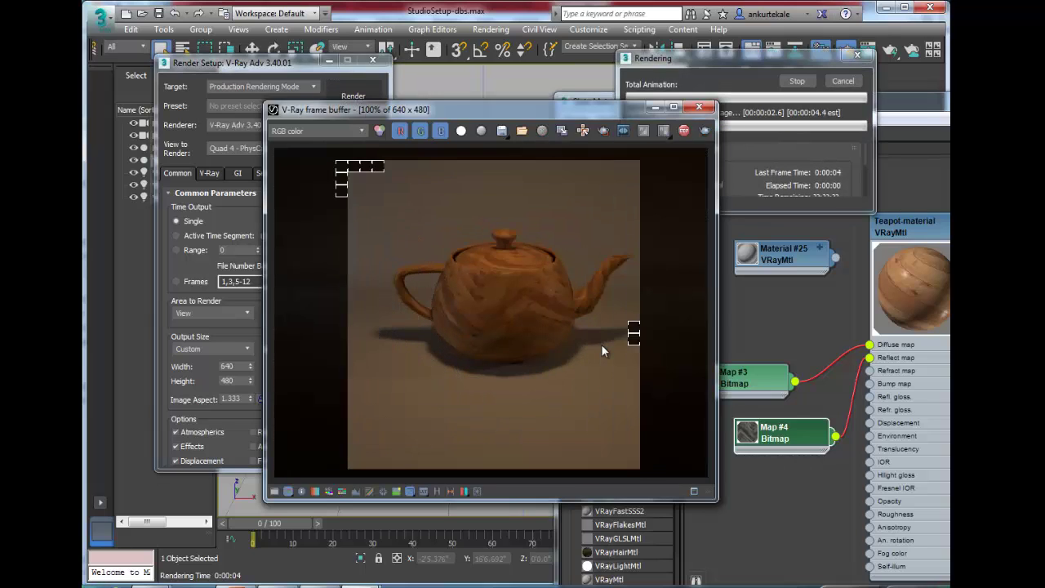
left_click(699, 106)
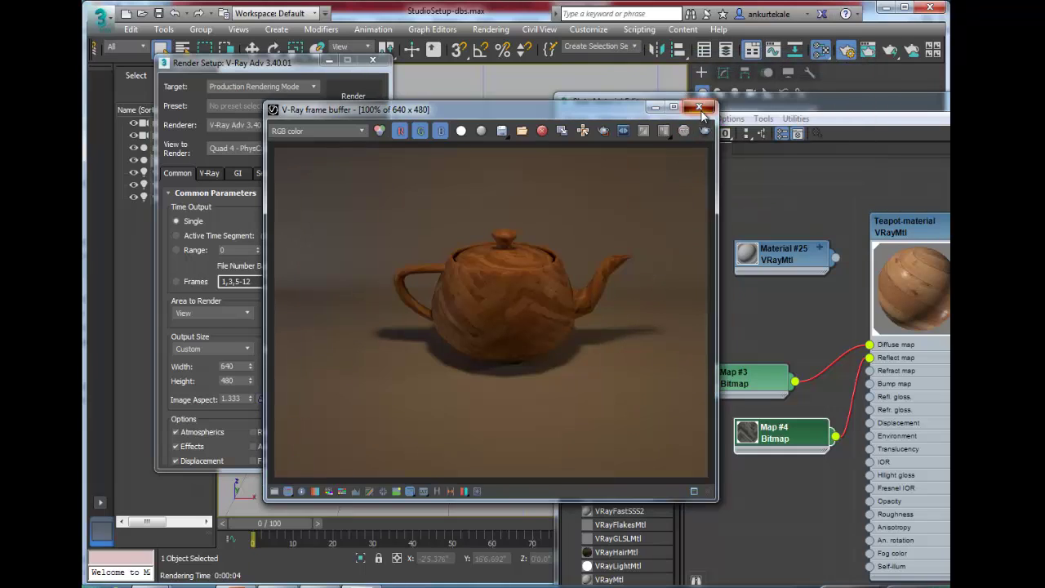
Step: Disconnect the bitmap from Teapot-material's Reflect map and render the teapot without it for comparison, enlarging and repositioning the frame buffer
left_click_drag(862, 368, 857, 378)
left_click(372, 103)
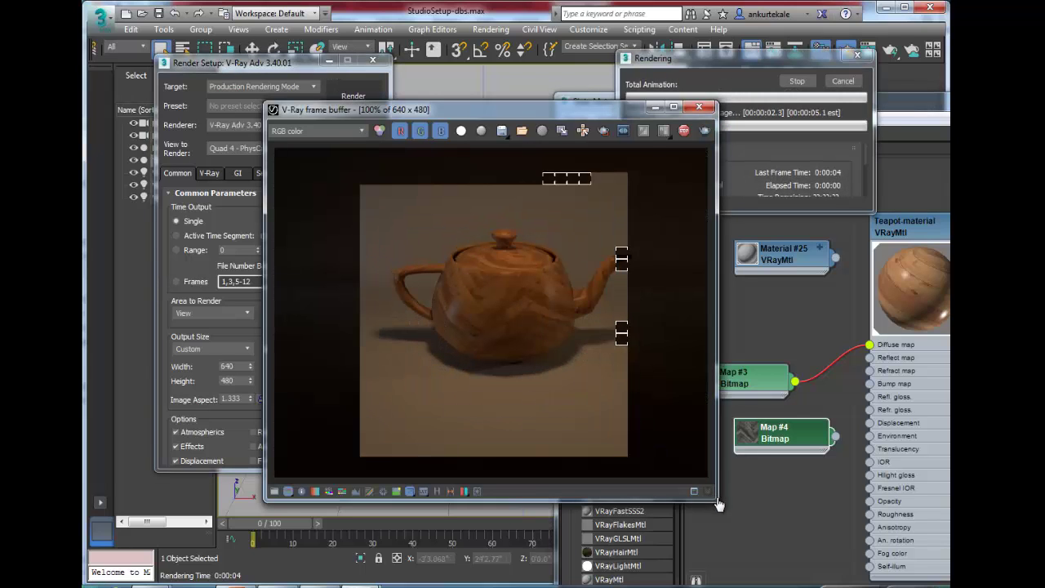
left_click_drag(718, 501, 758, 566)
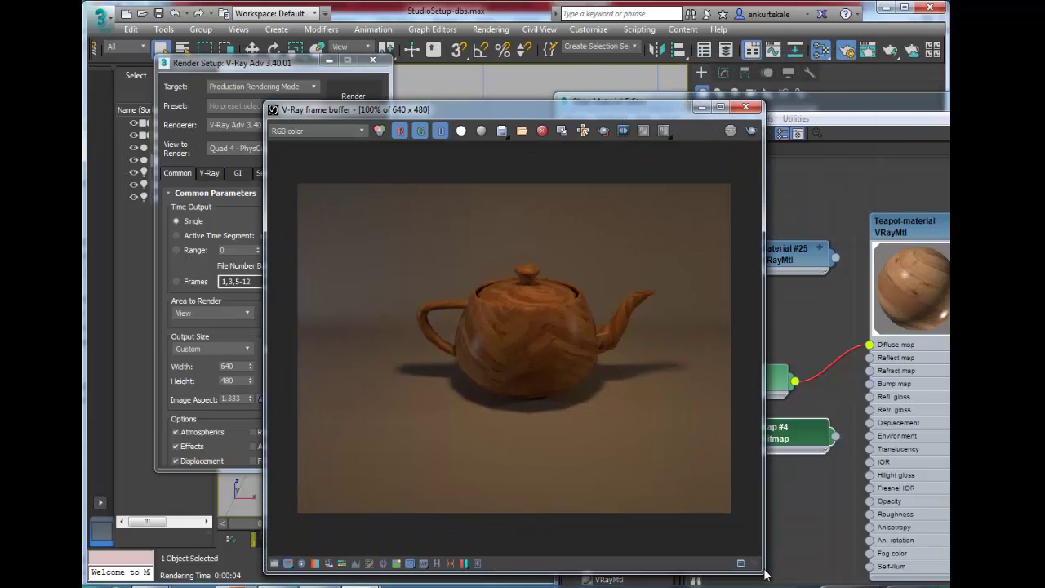
left_click_drag(441, 110, 388, 72)
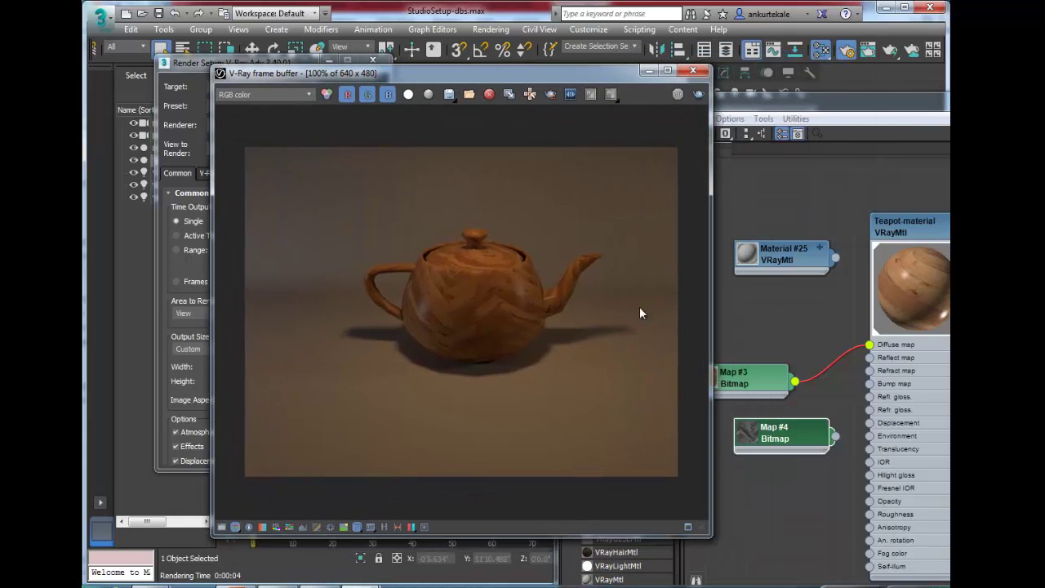
Step: Reconnect the Paraquet-ref bitmap to Teapot-material's Reflect map and render the teapot again to compare the reflections
left_click_drag(841, 442, 870, 357)
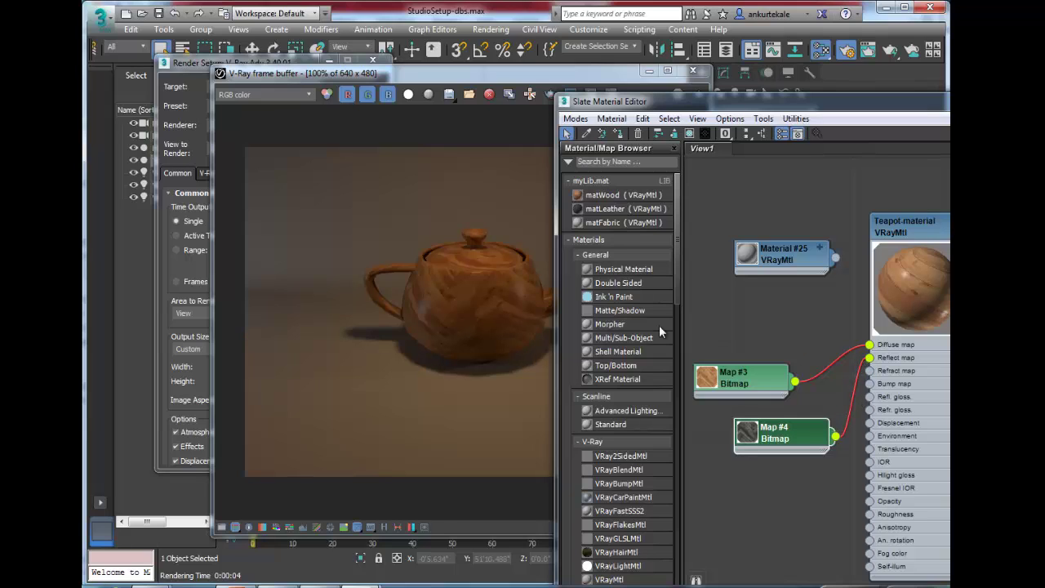
left_click(478, 225)
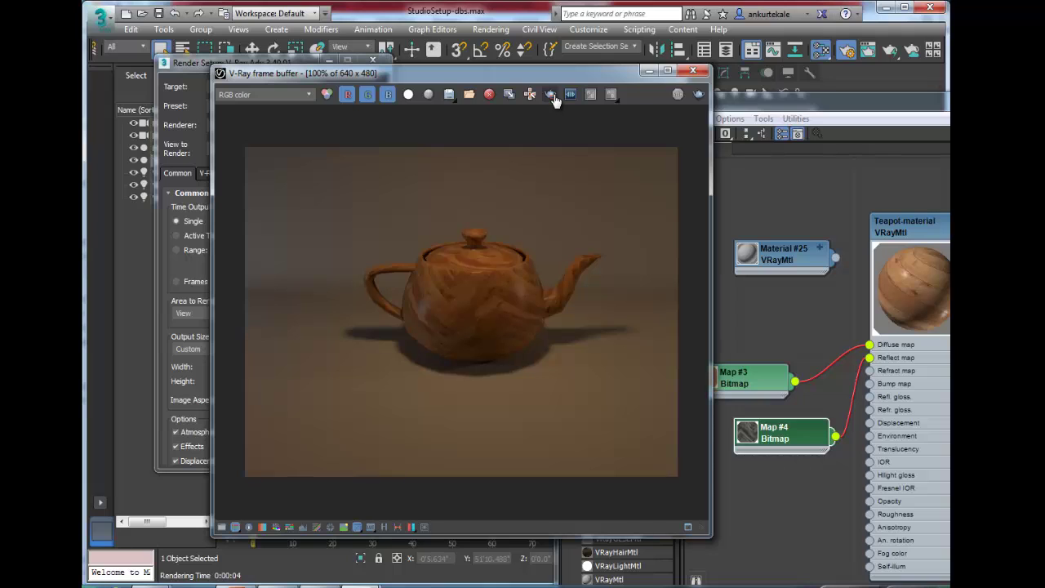
left_click(700, 95)
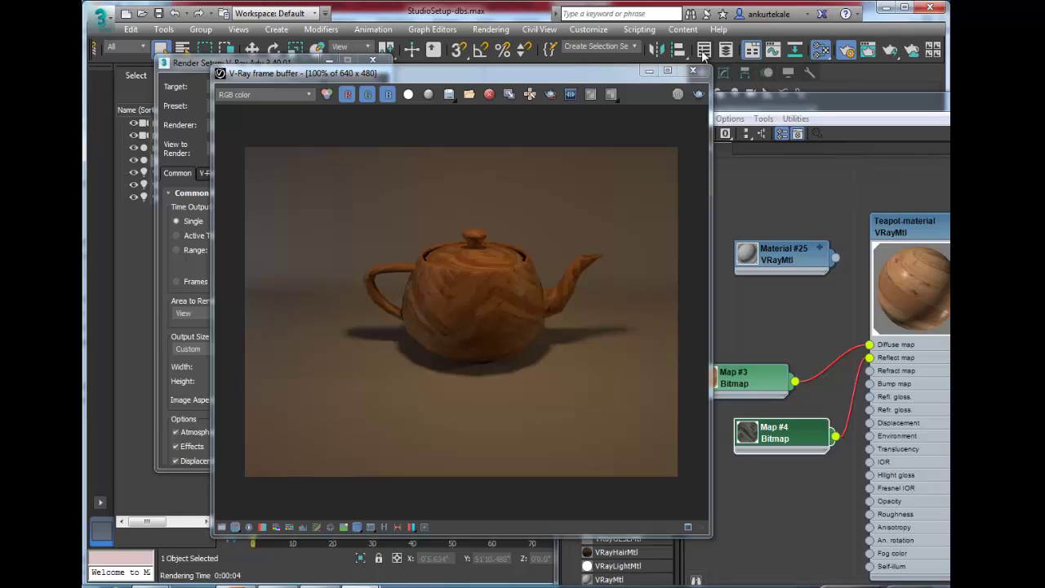
left_click(692, 71)
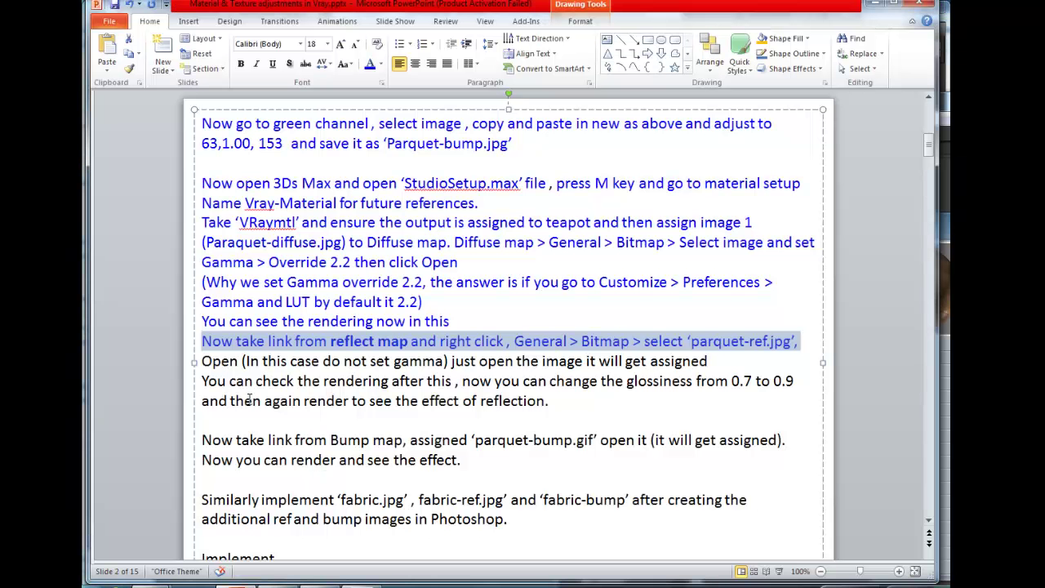
Step: Colour the open-image line and "You can check the rendering after this" blue in PowerPoint, then align the reflection bitmap node under the diffuse one in 3ds Max
left_click(227, 380)
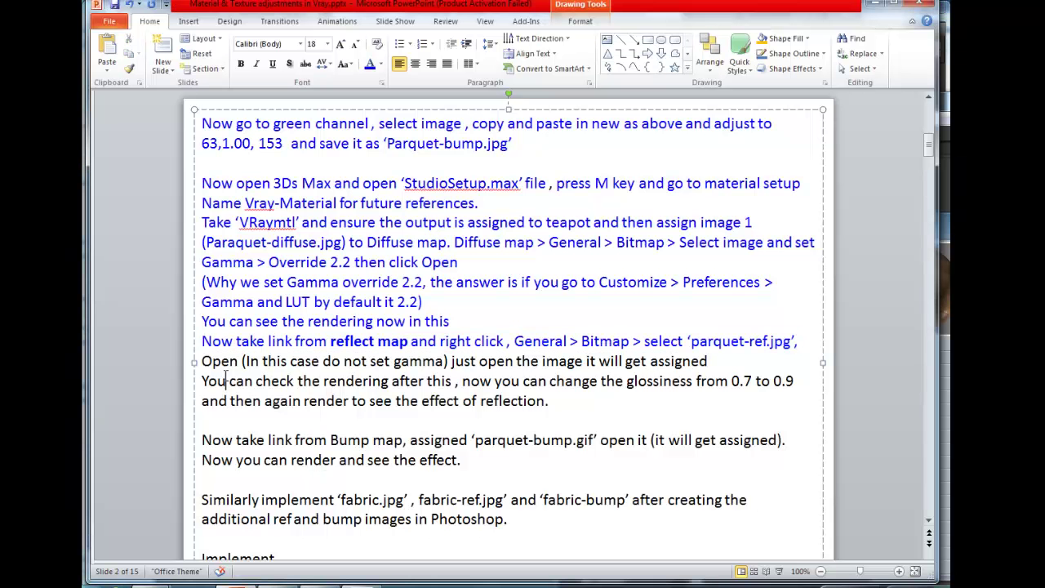
left_click_drag(204, 362, 695, 359)
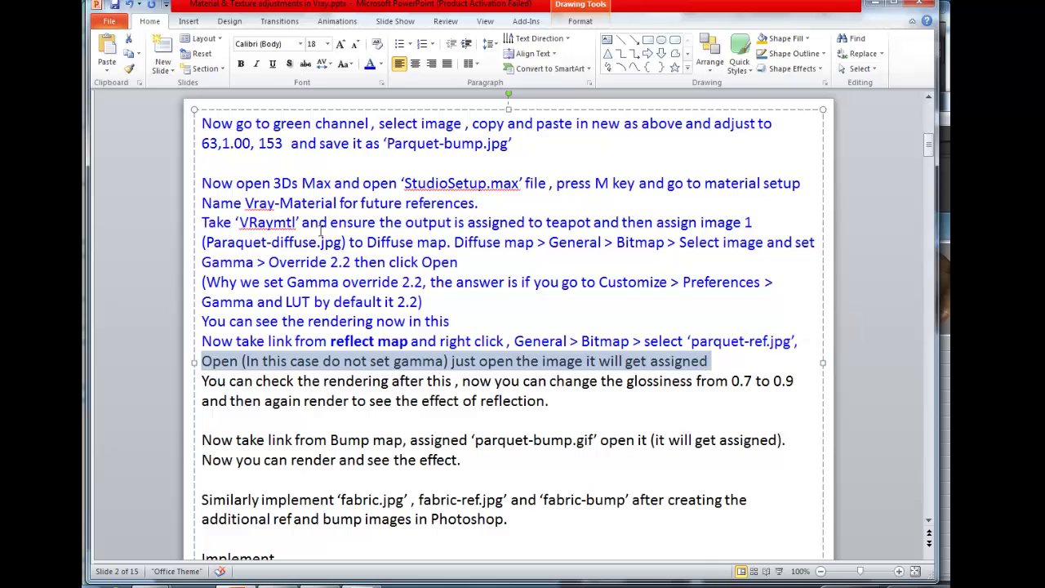
left_click(370, 65)
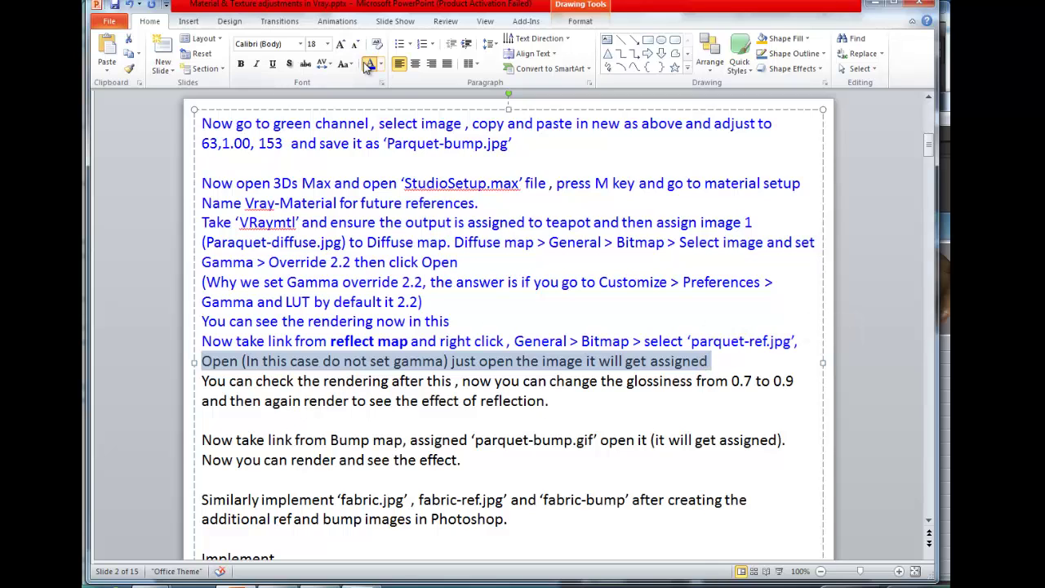
left_click(468, 388)
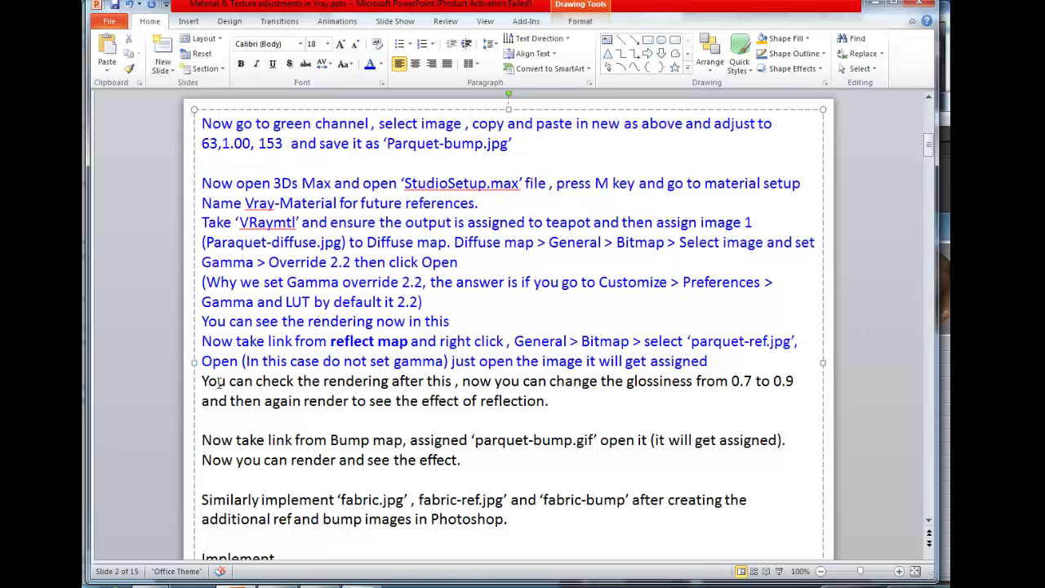
left_click_drag(202, 380, 463, 382)
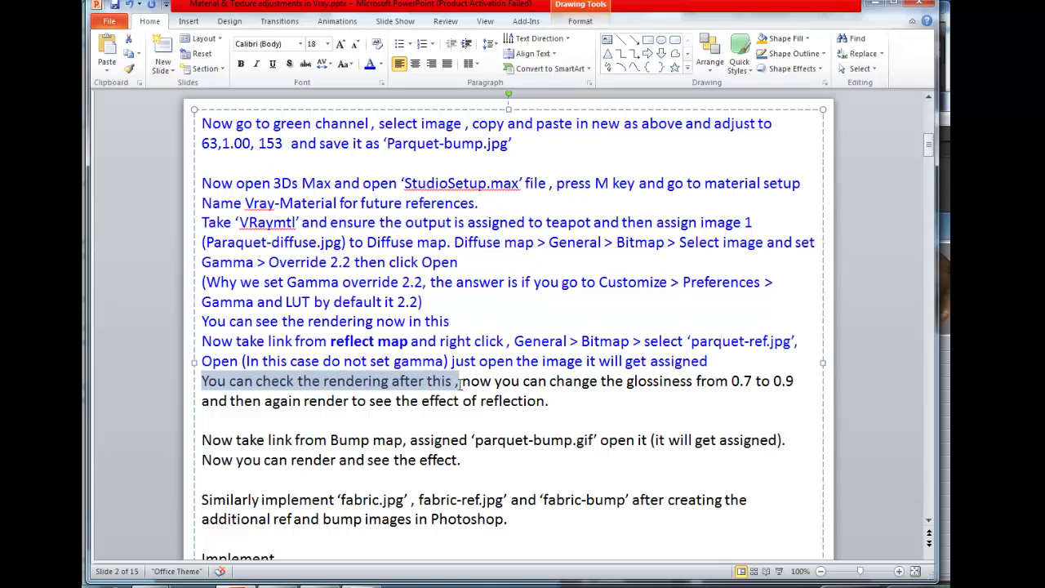
left_click(370, 64)
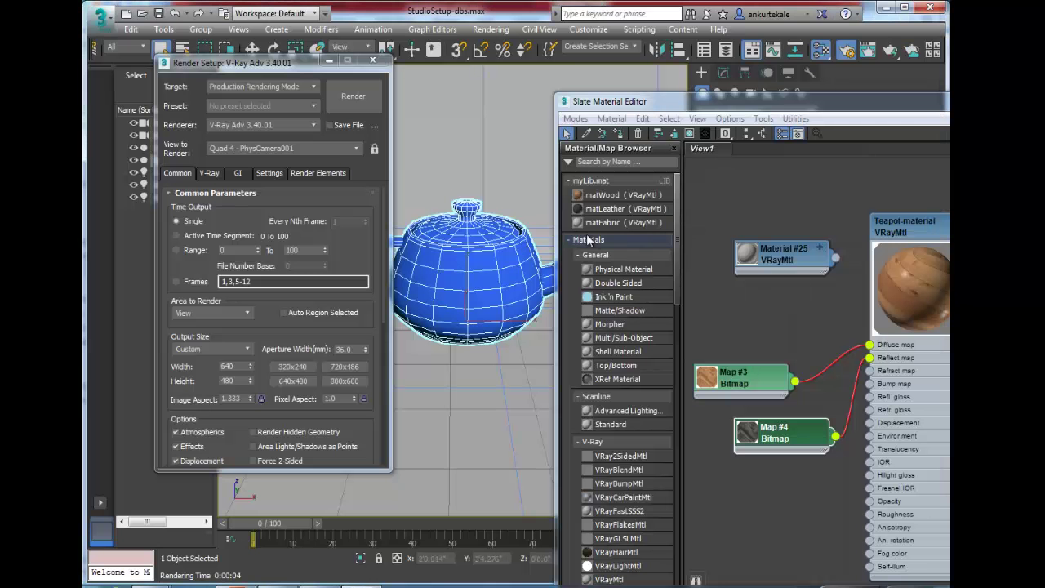
left_click_drag(775, 433, 733, 428)
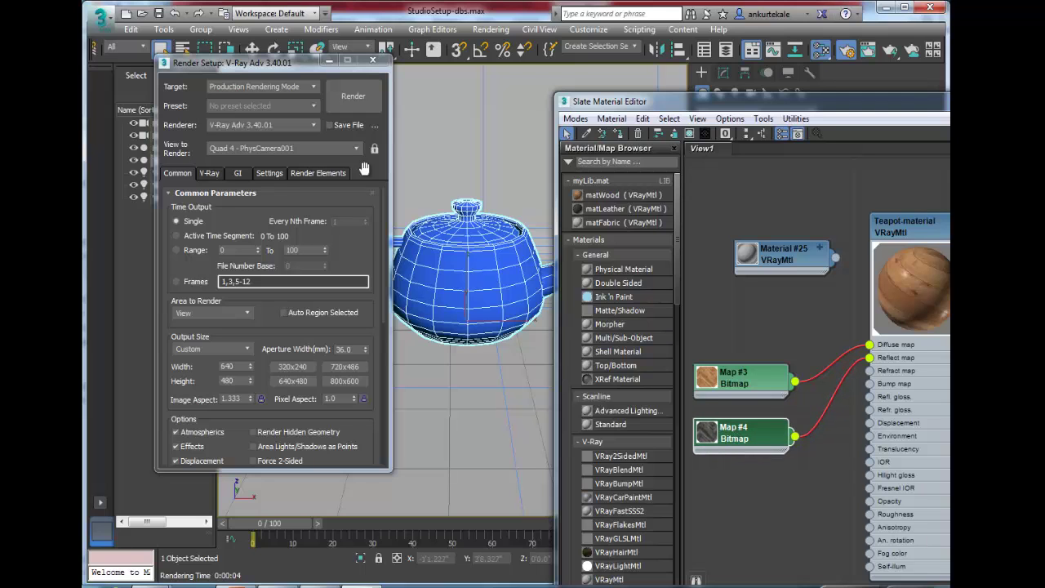
Step: Render the camera view again, close the frame buffer and open the Paraquet-ref bitmap's parameters in the Slate Material Editor
left_click(353, 95)
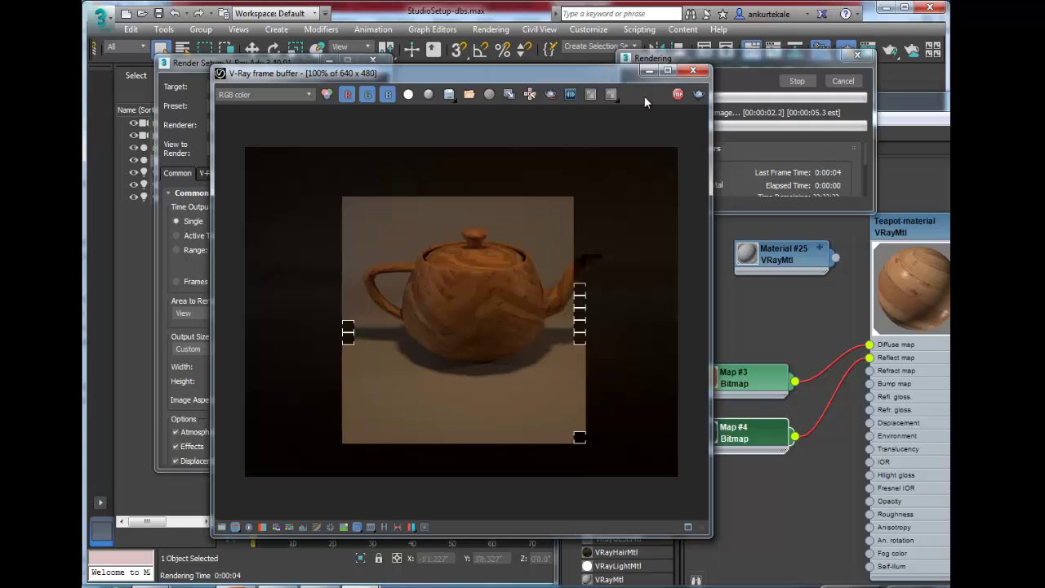
left_click(703, 71)
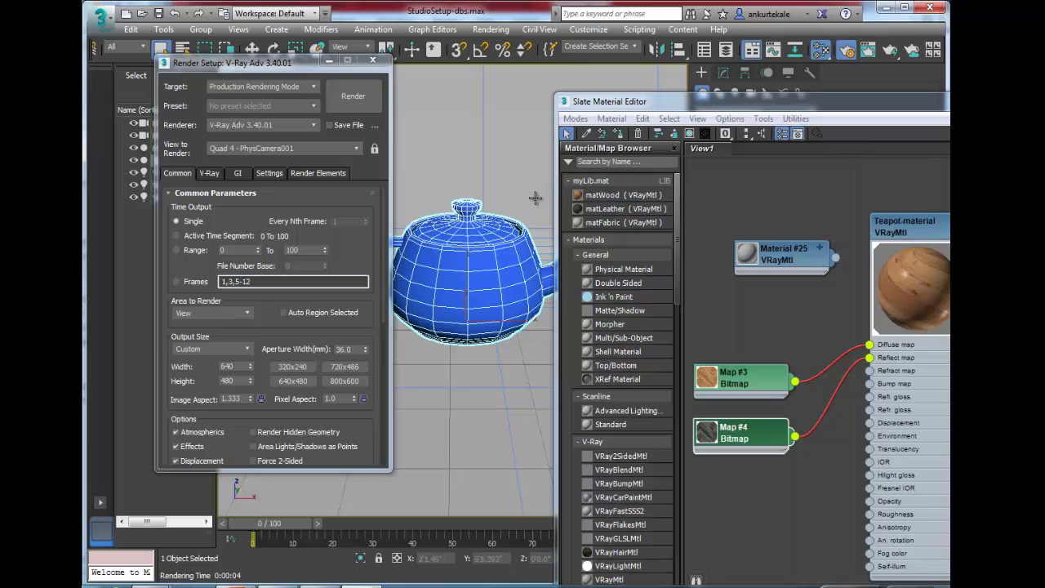
left_click_drag(634, 104, 391, 59)
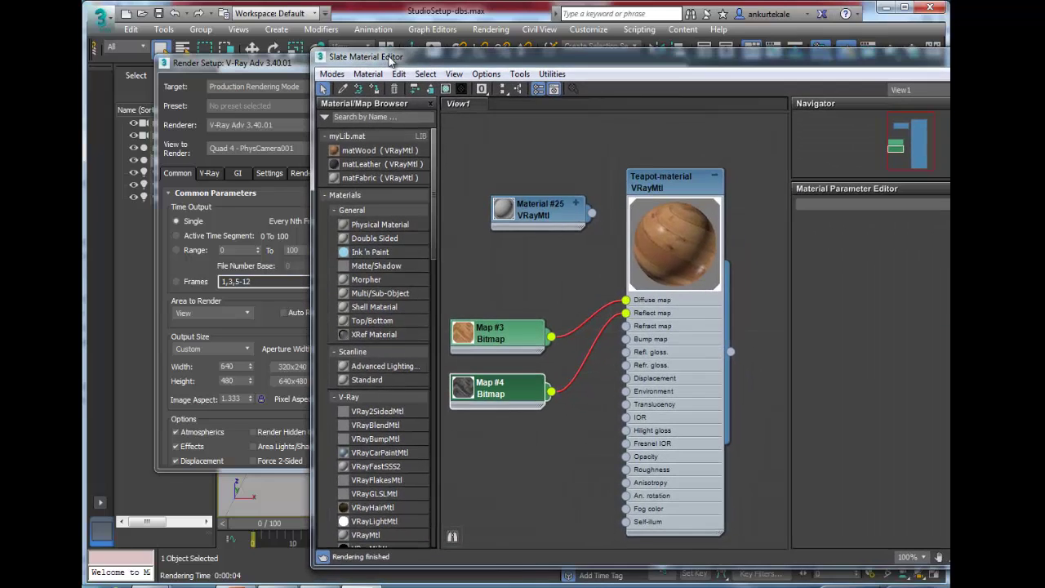
double_click(527, 397)
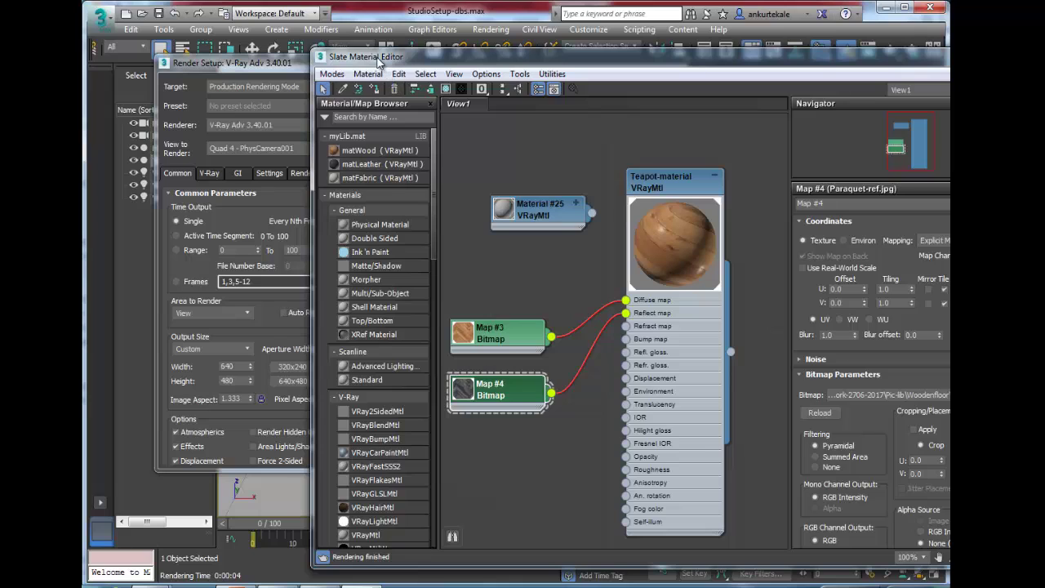
Step: Check the V-Ray render settings, return to the common parameters and reposition the Slate Material Editor to show the bitmap's parameters
left_click_drag(382, 57, 495, 61)
left_click(210, 173)
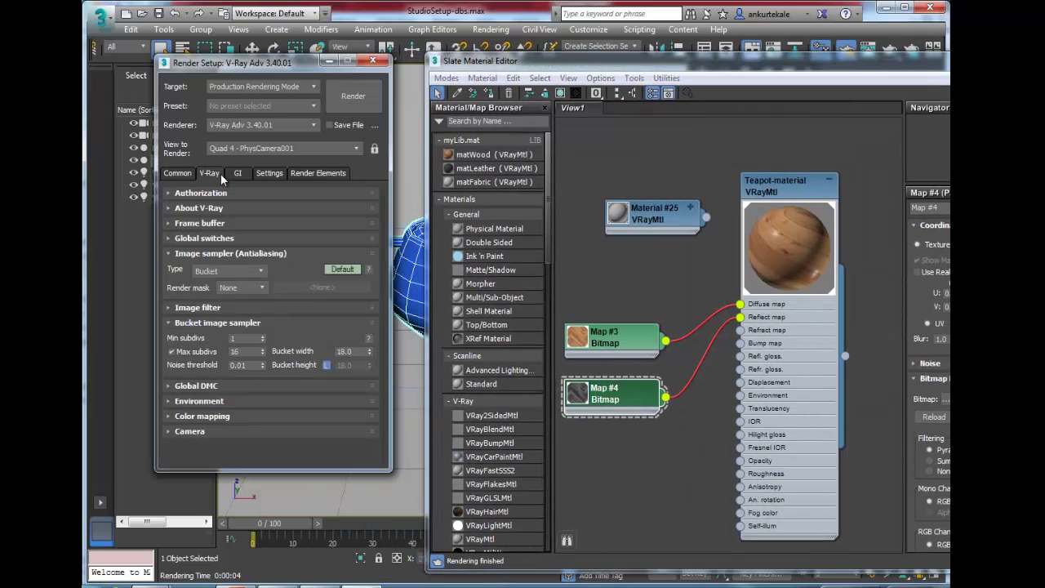
left_click(192, 174)
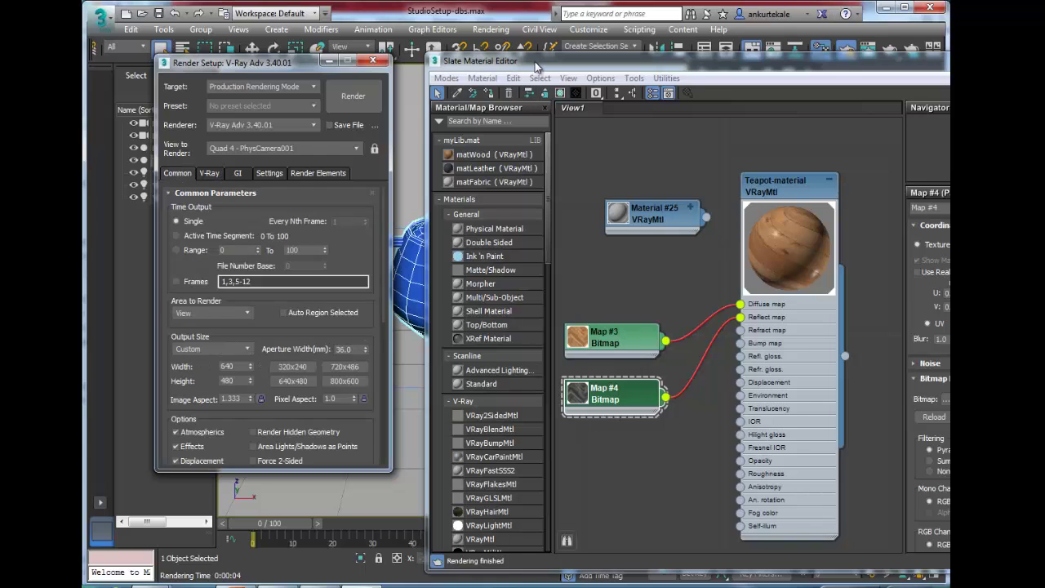
left_click_drag(540, 65, 356, 55)
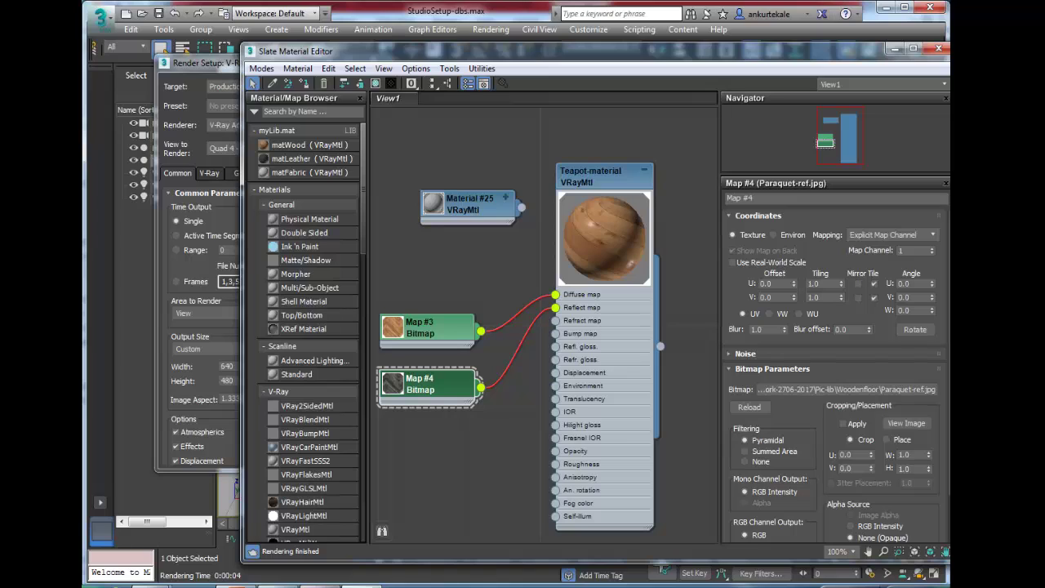
Step: Switch to the PowerPoint notes and colour the sentence about changing the glossiness from 0.7 to 0.9 and rendering again blue
left_click(272, 585)
left_click(482, 388)
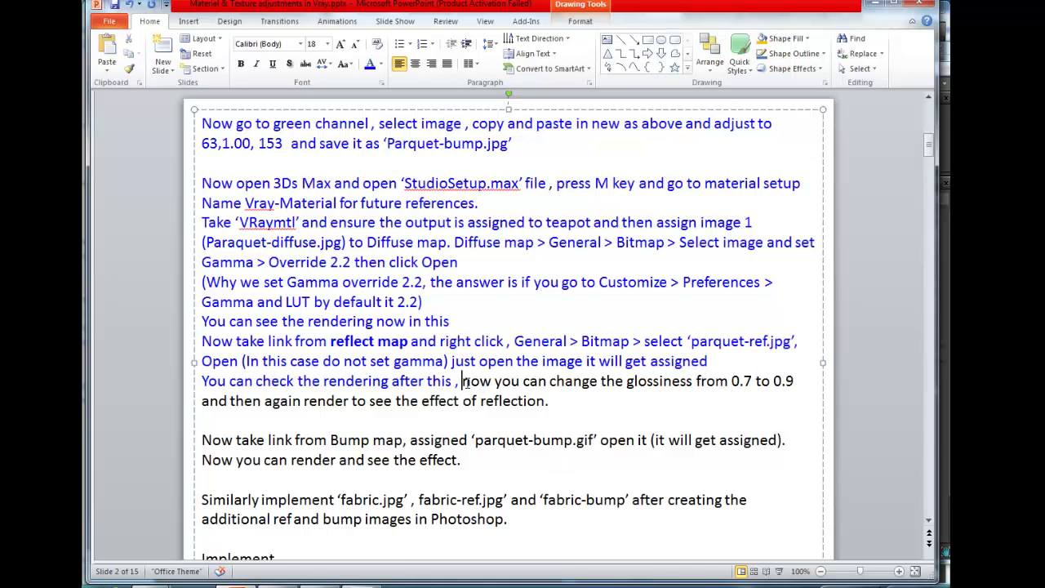
left_click_drag(463, 380, 578, 399)
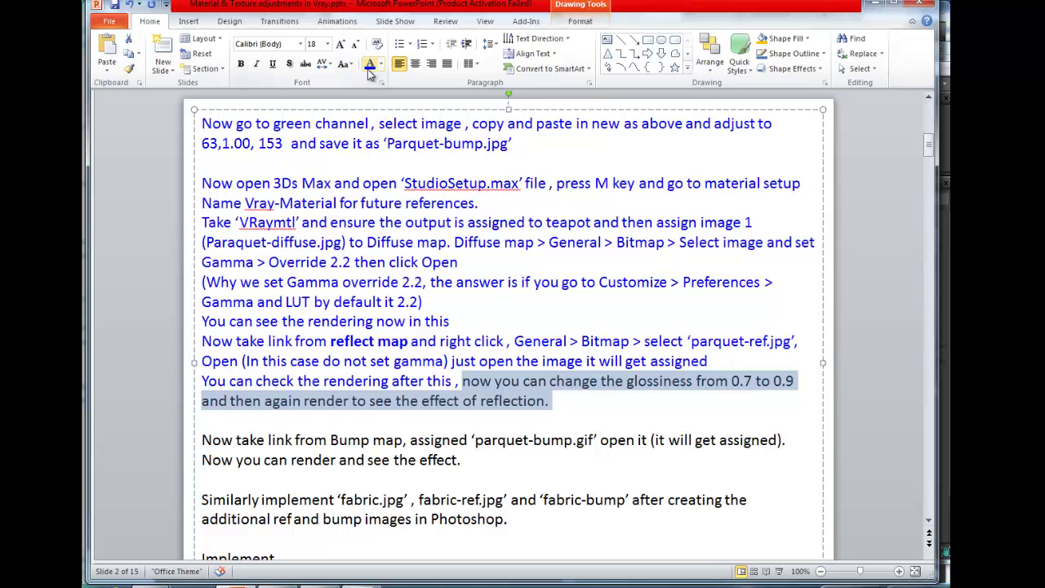
left_click(483, 360)
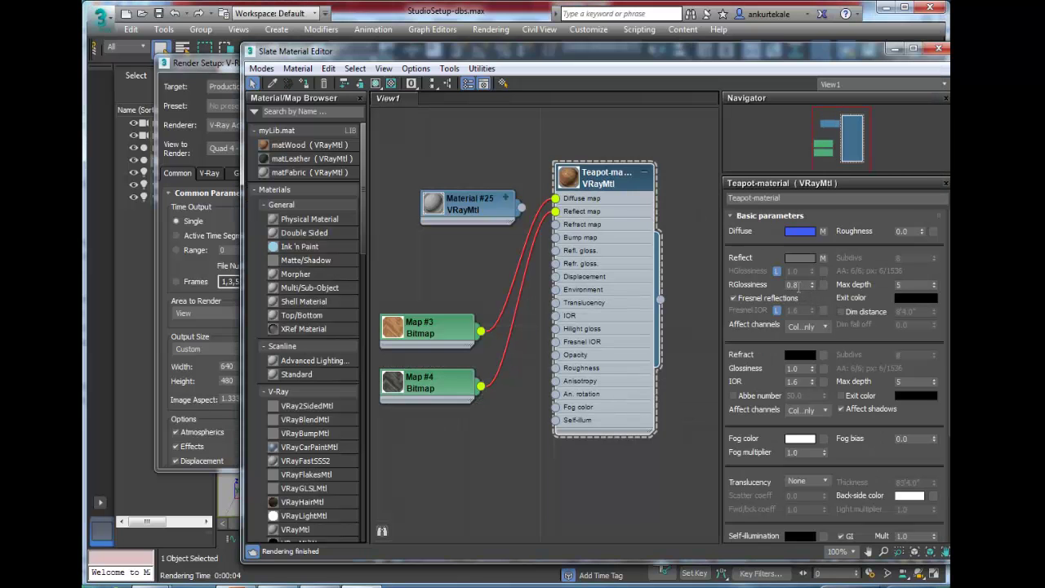
Step: In 3ds Max, set Teapot-material's RGlossiness to 0.9, uncover the Render Setup window and render the teapot
double_click(797, 285)
type("0.9")
key("Return")
left_click_drag(420, 56, 552, 63)
left_click_drag(327, 64, 287, 64)
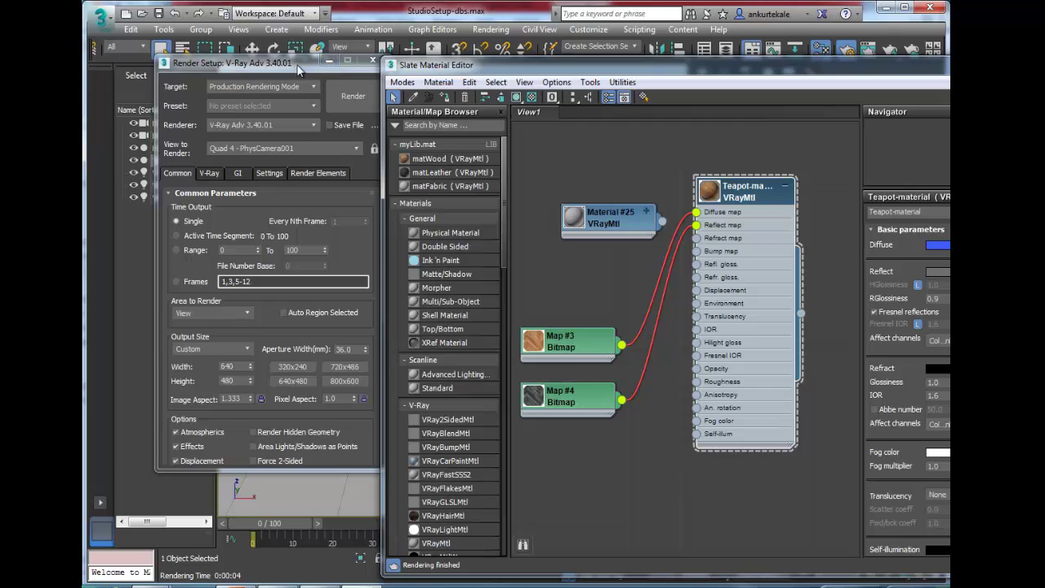
left_click(313, 95)
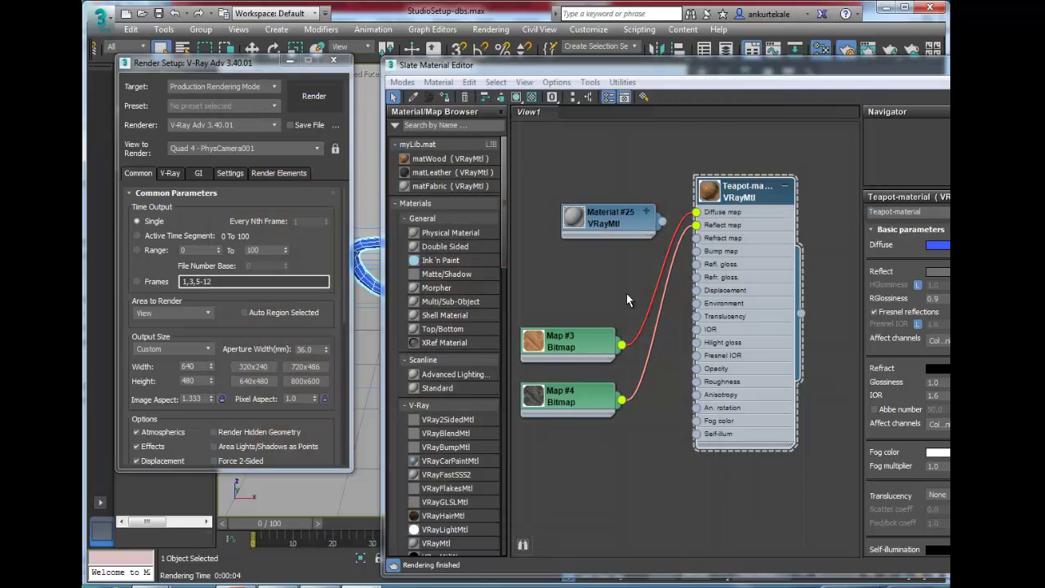
Step: Try an RGlossiness of 0.7 on Teapot-material, restore it to 0.9 and render the teapot again for comparison
double_click(931, 298)
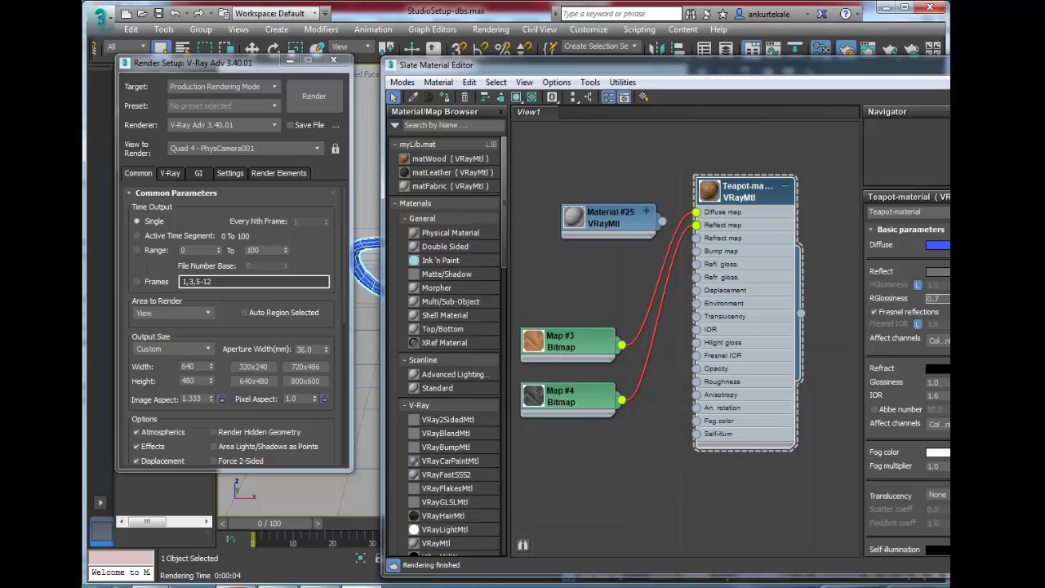
left_click_drag(506, 64, 378, 61)
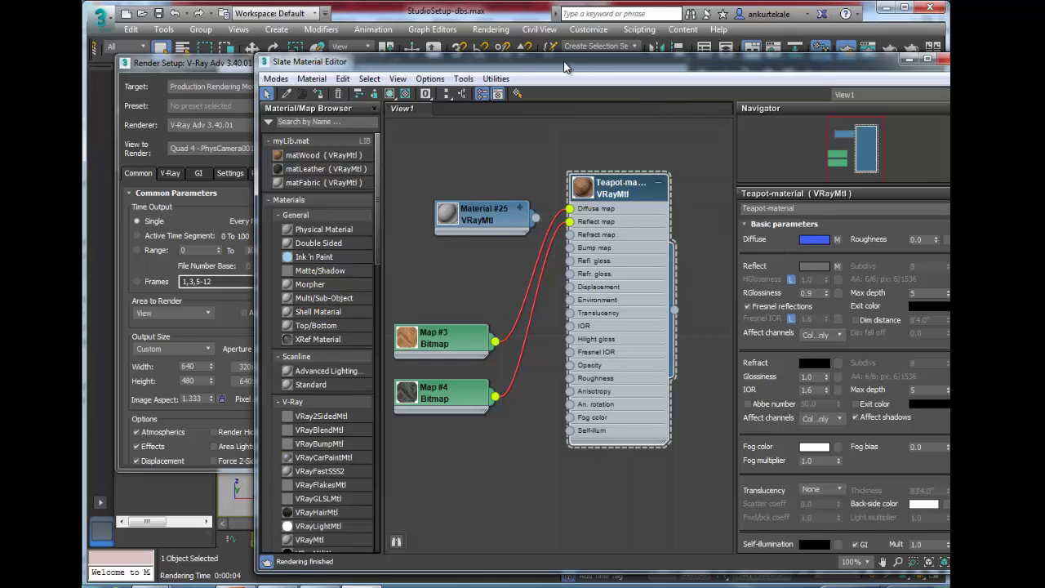
left_click_drag(565, 67, 909, 44)
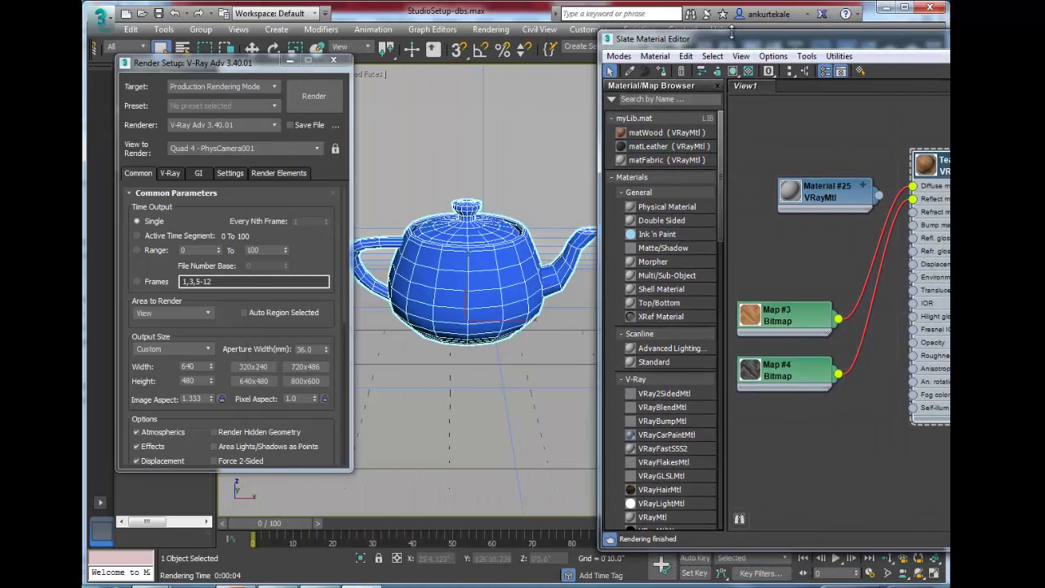
left_click_drag(707, 39, 572, 25)
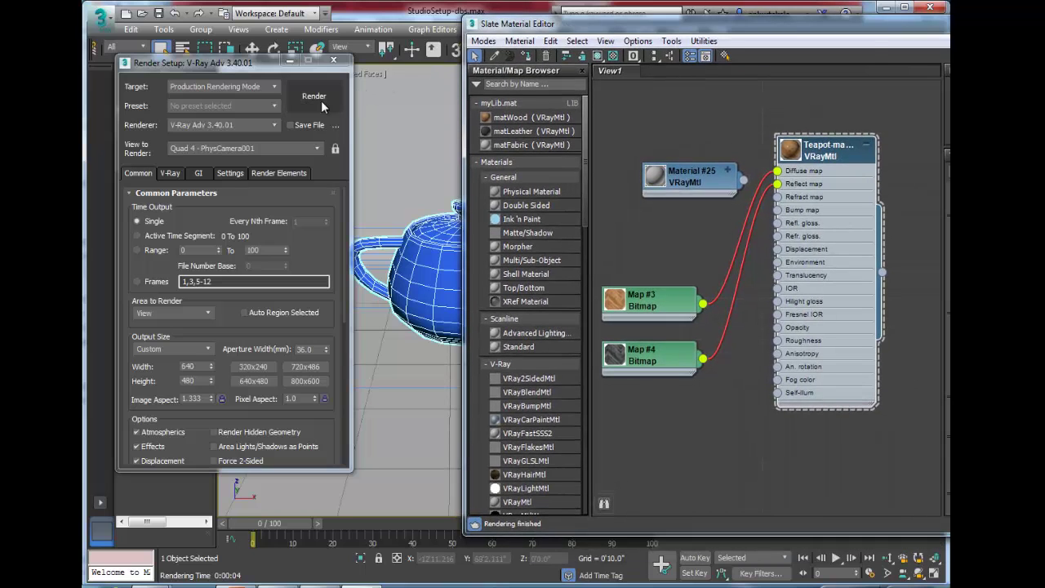
left_click(316, 98)
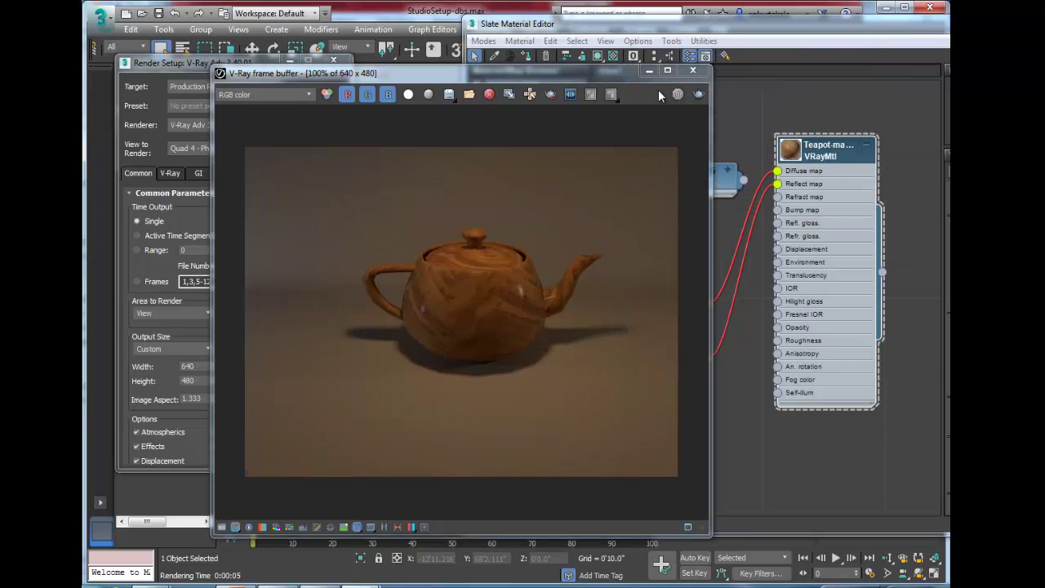
left_click(692, 72)
Step: In the PowerPoint notes, colour the two Bump map lines blue and correct the bump image's file extension to jpg
key("alt+Tab")
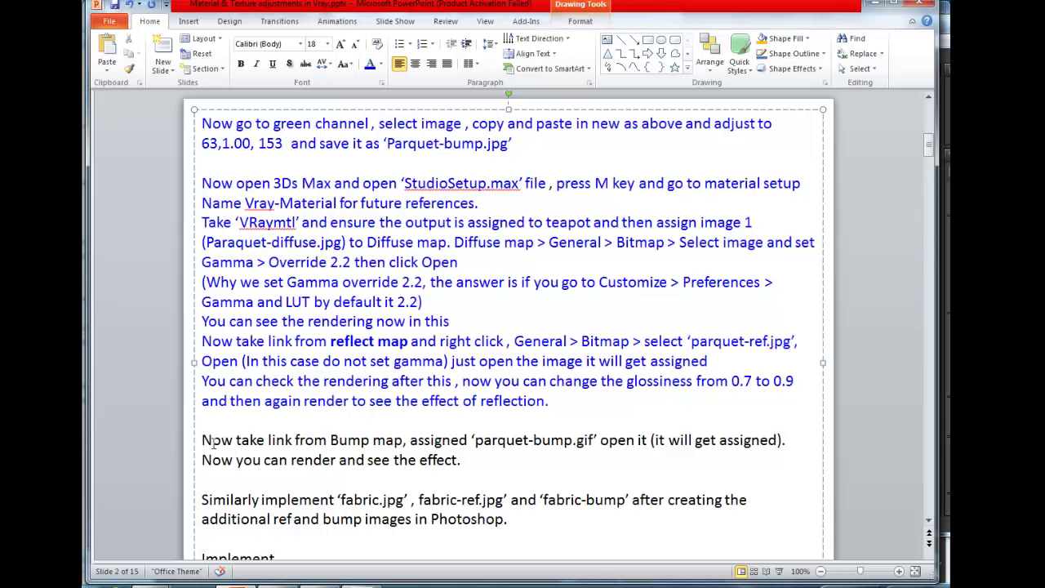
left_click_drag(203, 440, 491, 450)
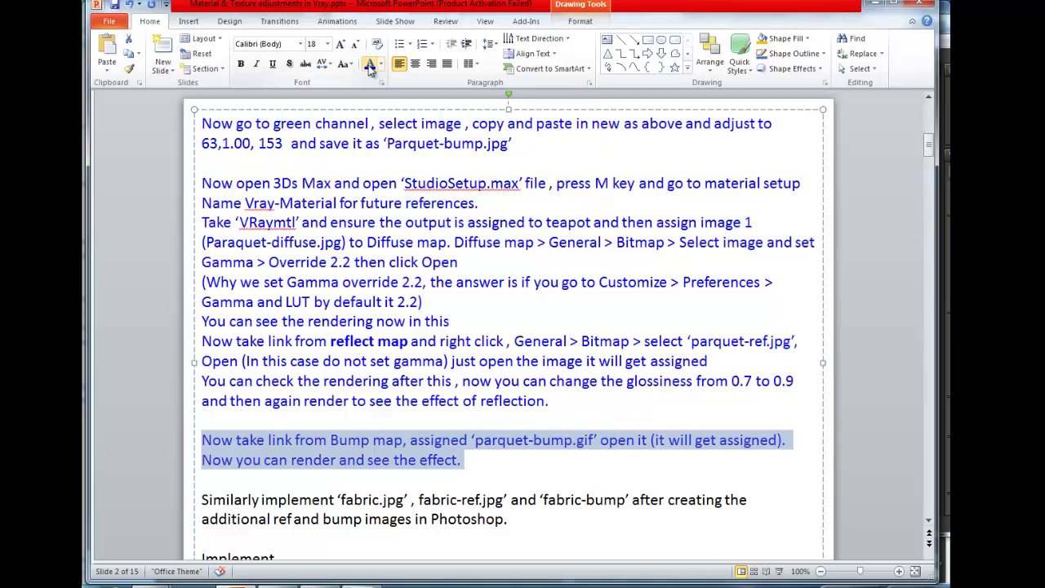
left_click(558, 477)
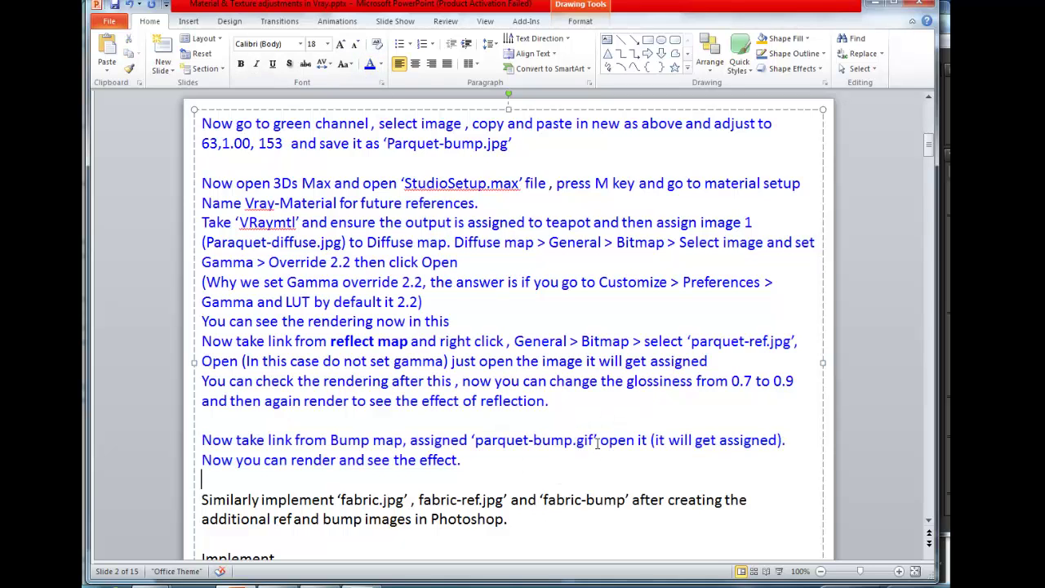
left_click_drag(595, 440, 577, 441)
type("jpg")
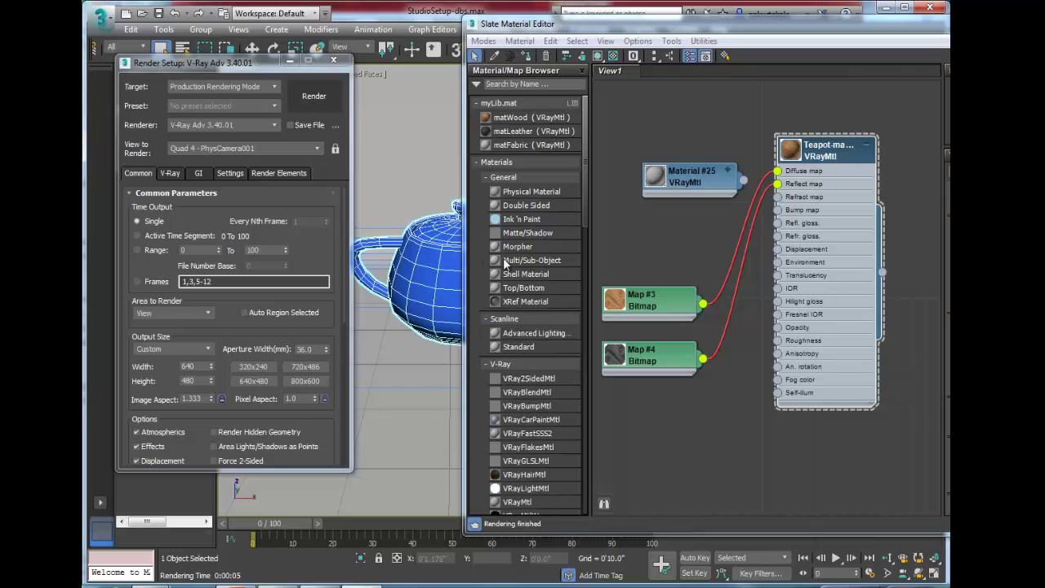
Step: Back in 3ds Max, assign Parquet-bump.jpg as a bitmap to Teapot-material's Bump map and align its node under the reflection bitmap
left_click_drag(777, 209, 714, 398)
left_click_drag(715, 403, 715, 404)
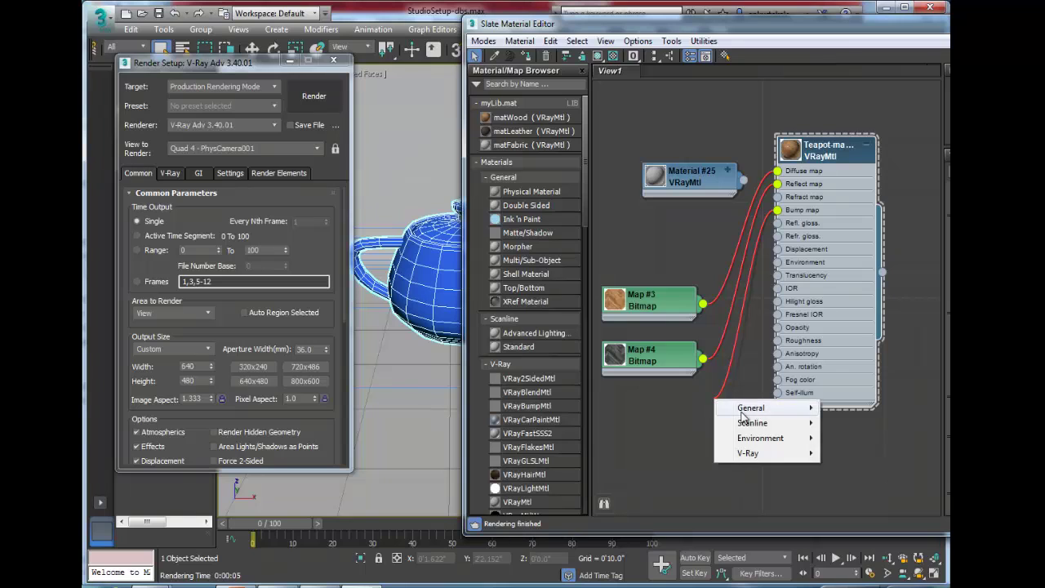
mouse_move(747, 408)
left_click(845, 68)
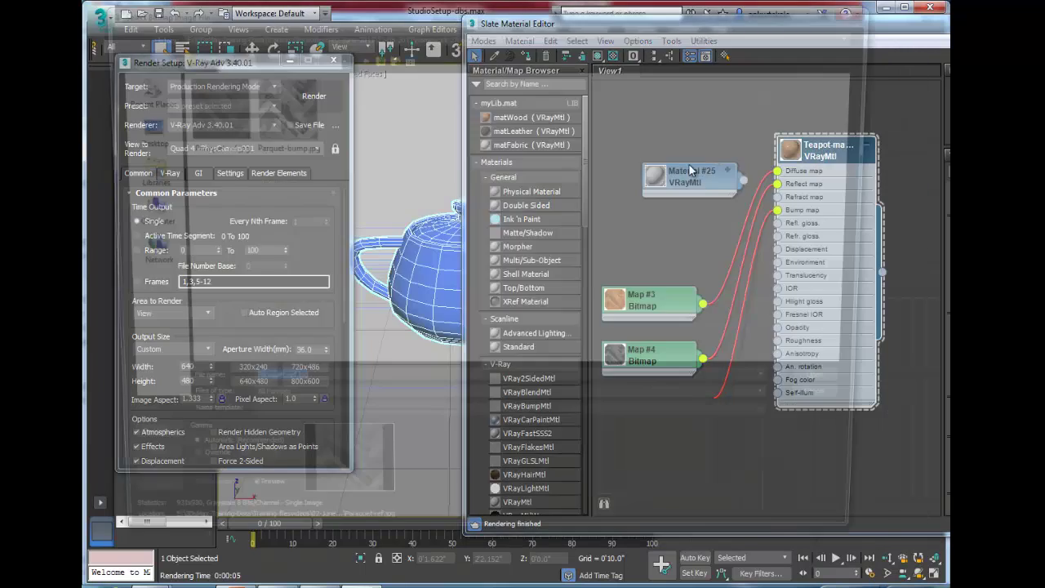
left_click(272, 150)
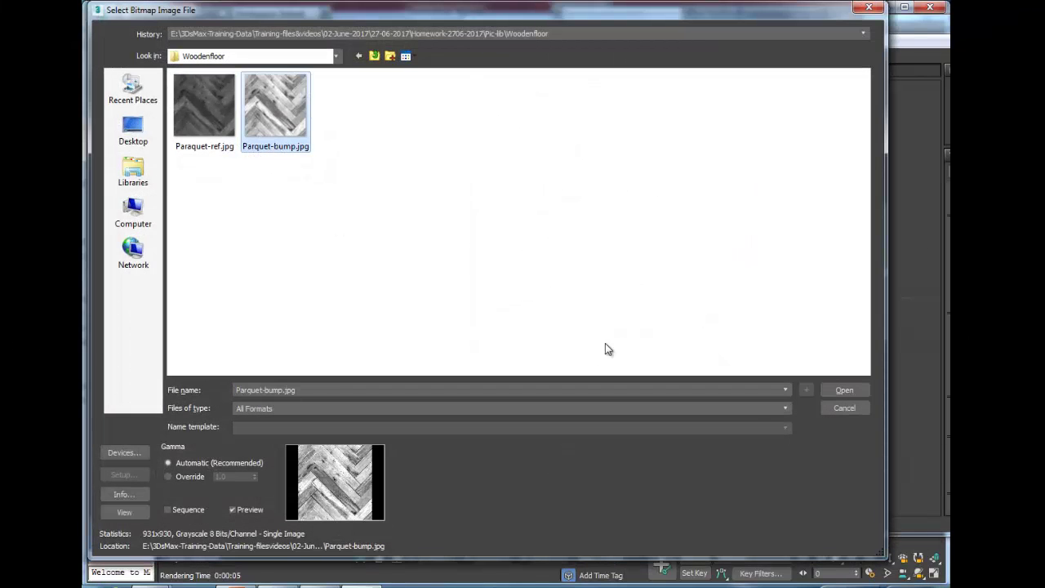
left_click(827, 389)
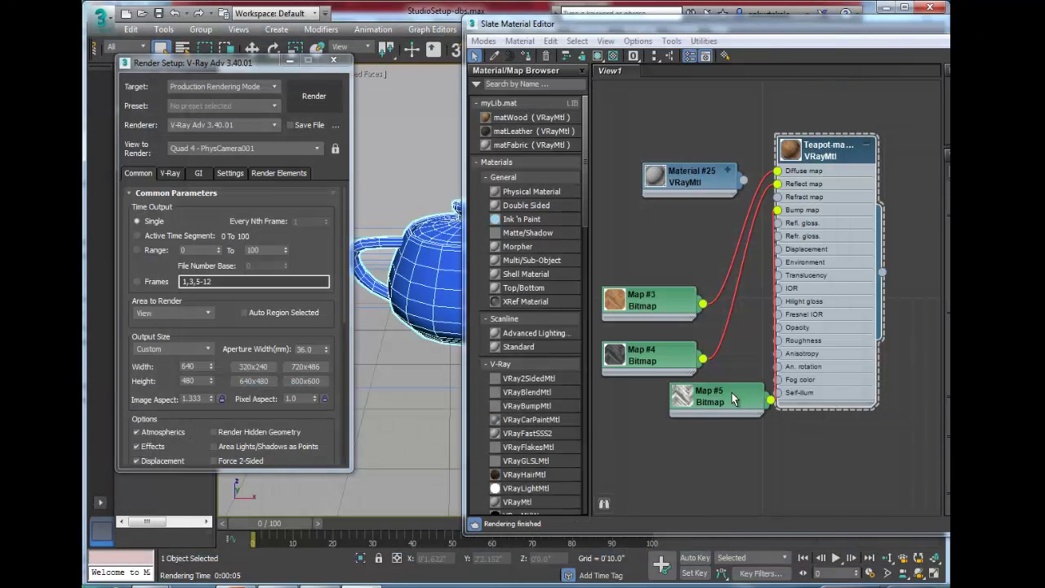
left_click_drag(731, 409, 664, 437)
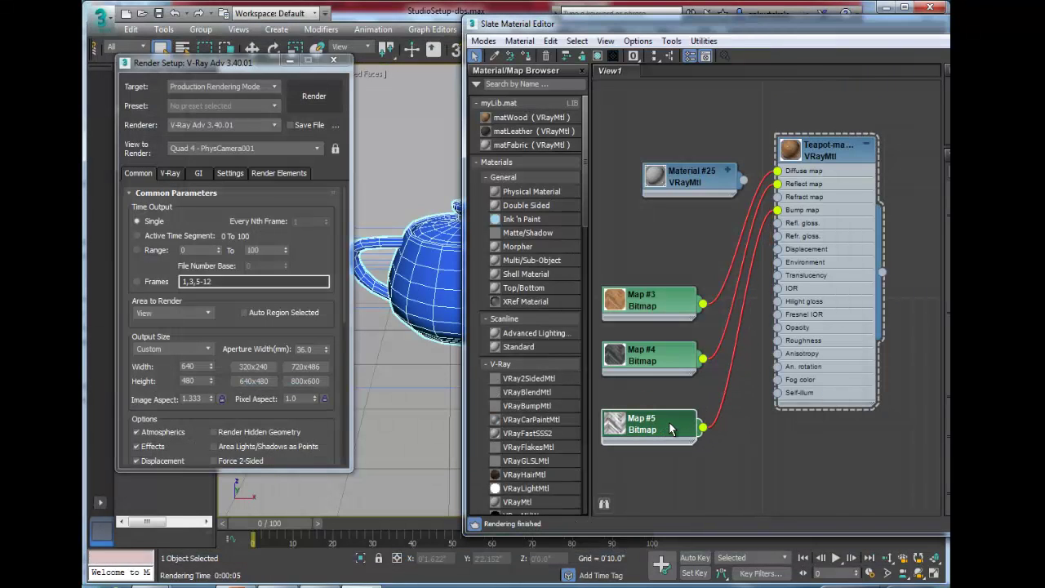
Step: Render the teapot with the bump map, examine the parquet surface and highlights at several zoom levels, and close the frame buffer
left_click(318, 98)
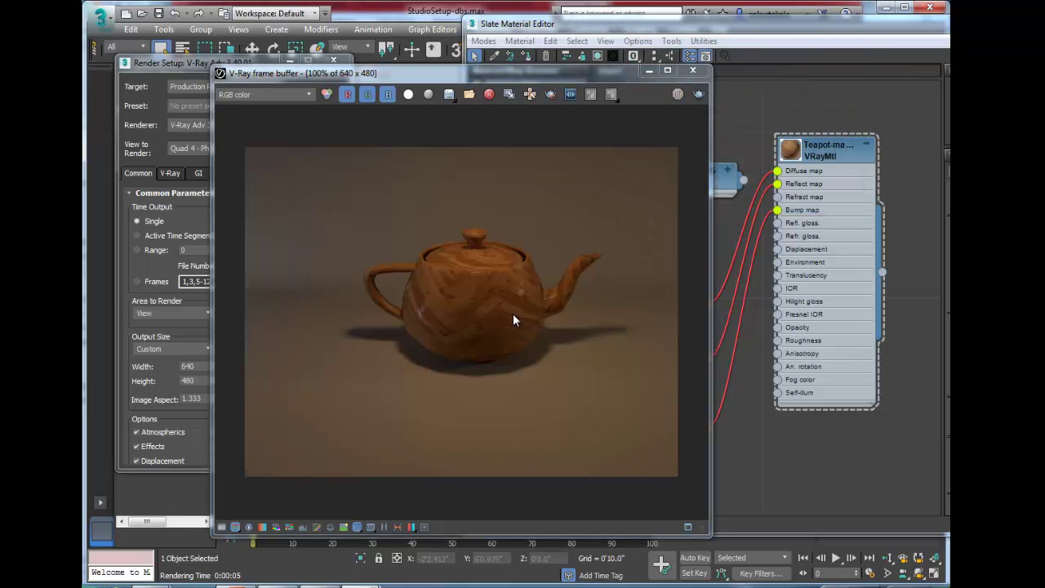
scroll(523, 316, "up", 4)
scroll(529, 319, "down", 4)
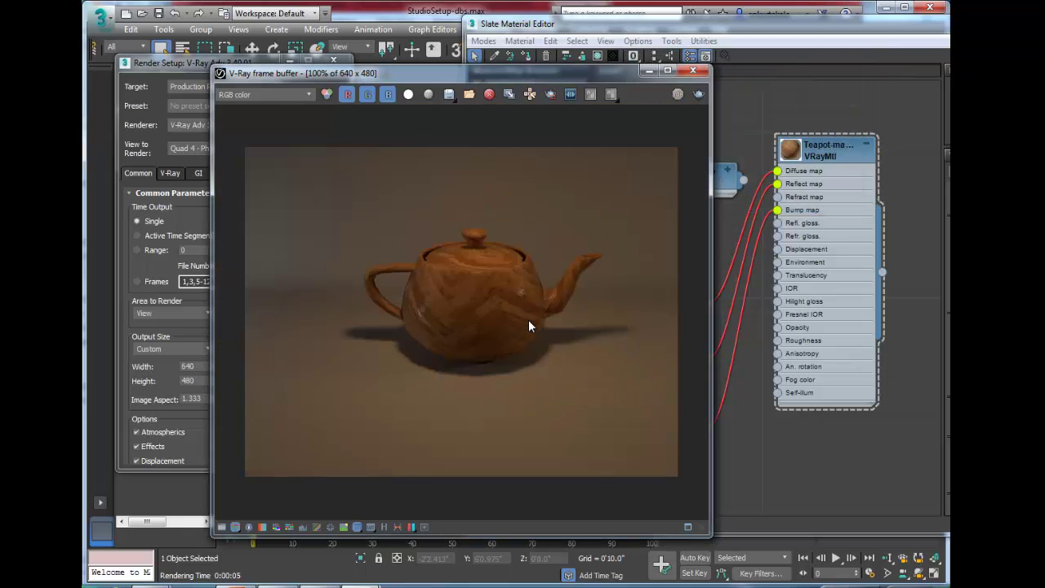
scroll(529, 320, "up", 2)
scroll(458, 311, "up", 1)
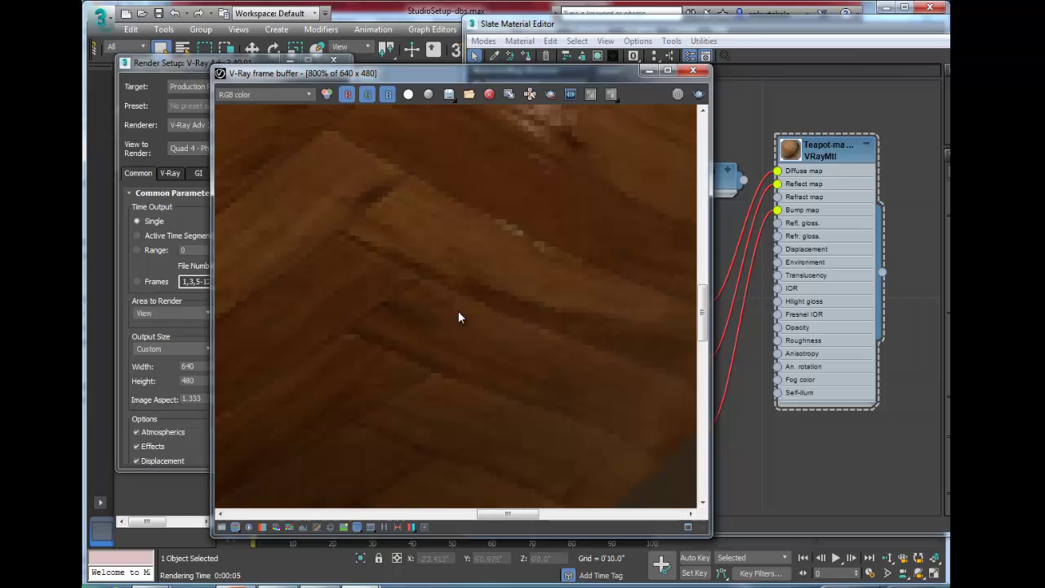
scroll(458, 312, "down", 1)
scroll(457, 317, "down", 2)
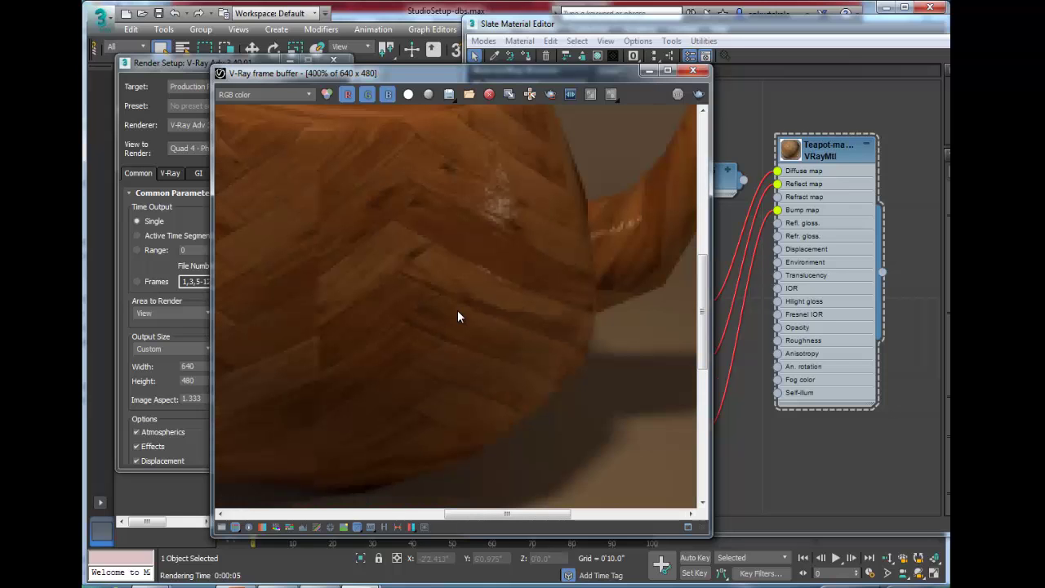
scroll(402, 268, "up", 3)
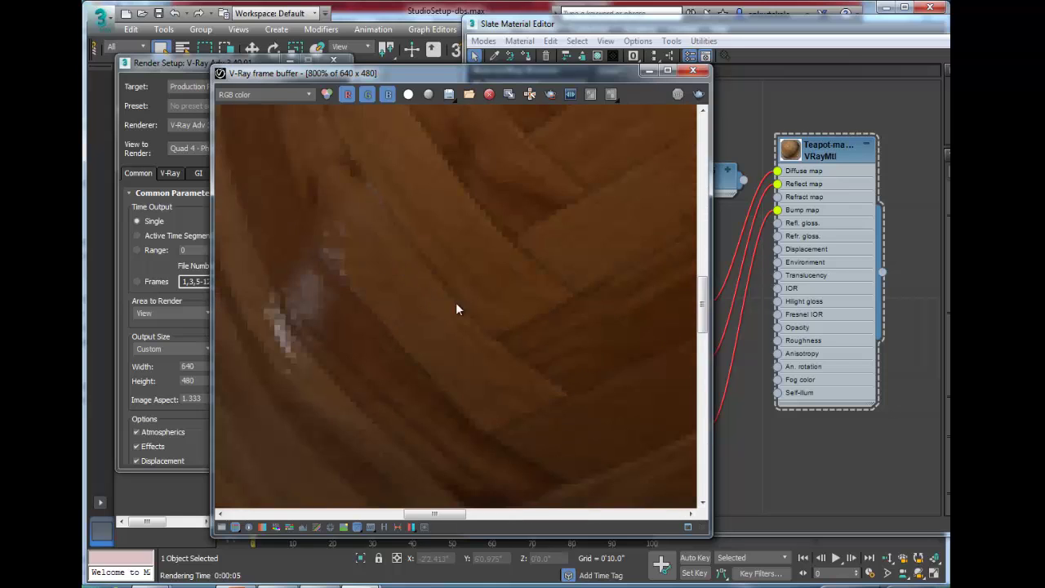
scroll(594, 334, "down", 1)
scroll(566, 325, "down", 1)
scroll(403, 320, "down", 1)
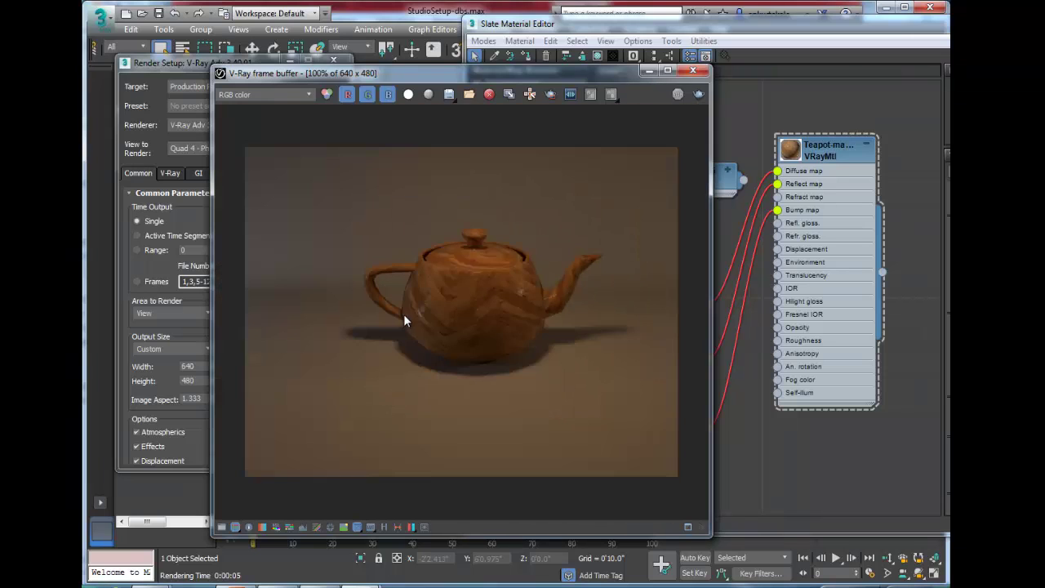
scroll(435, 296, "up", 3)
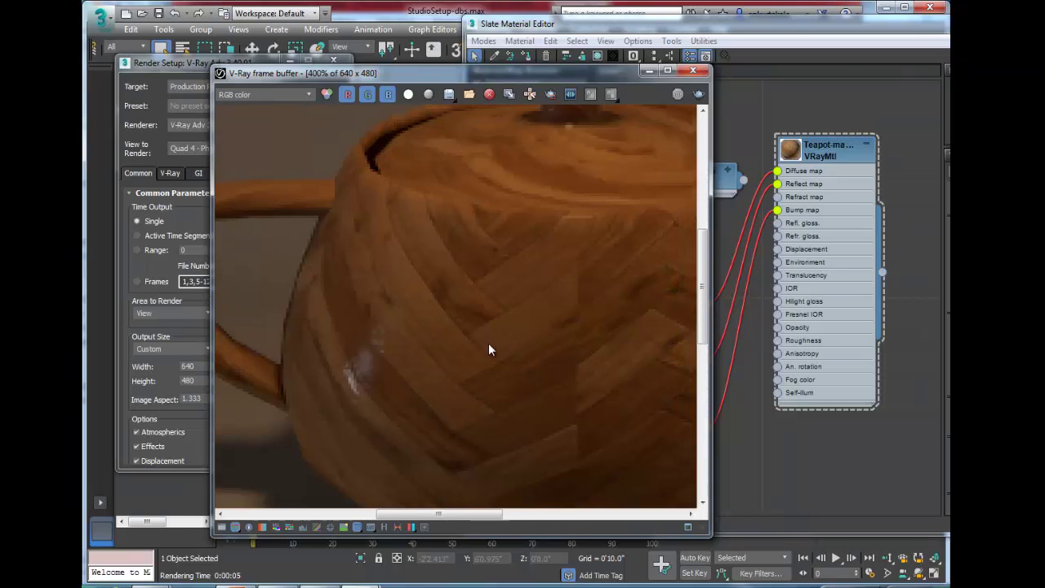
scroll(482, 344, "down", 2)
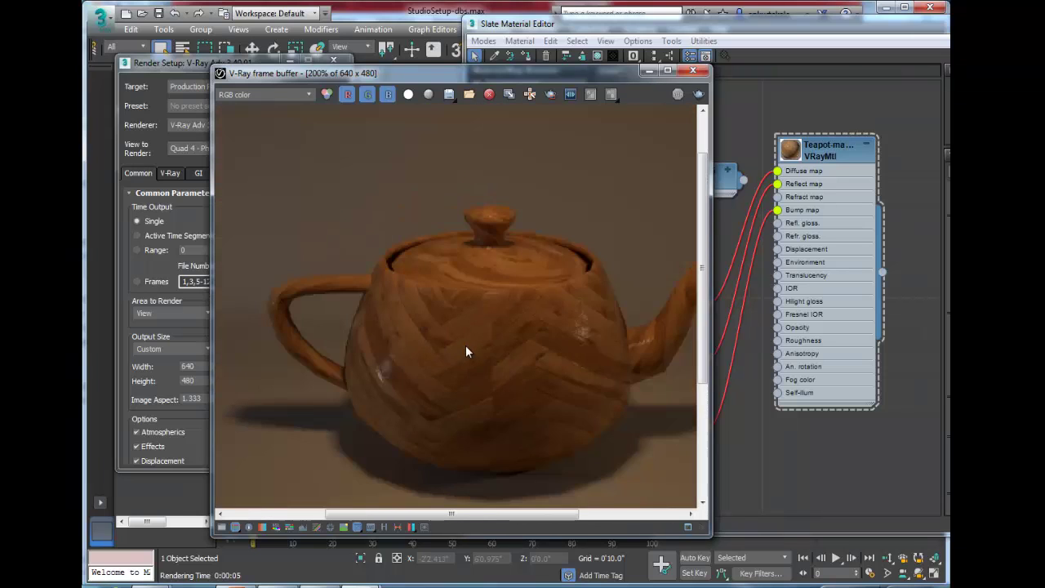
left_click(692, 70)
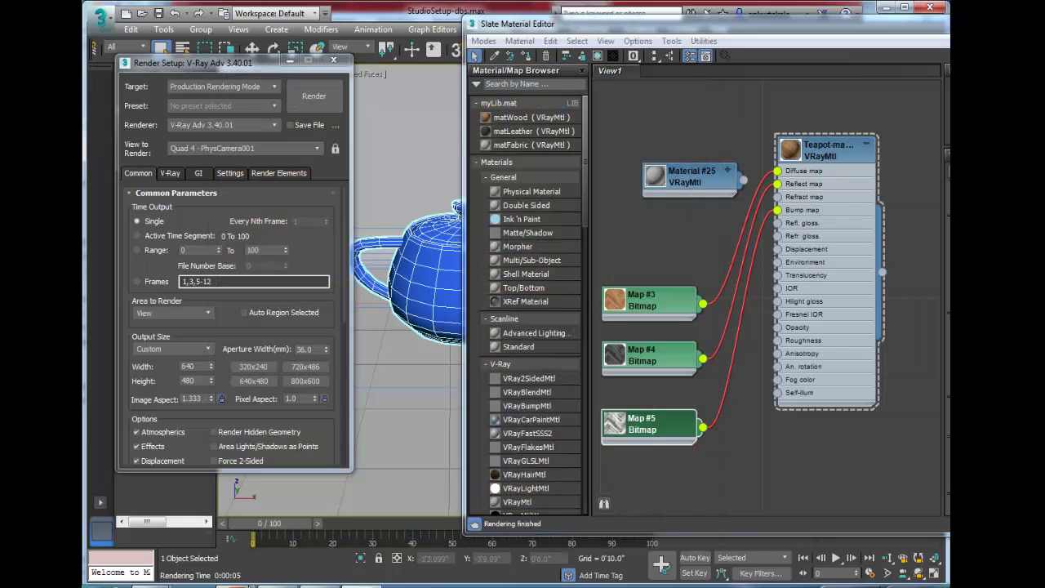
Step: Switch to the PowerPoint notes and colour the two lines about implementing the fabric images blue
key("alt+Tab")
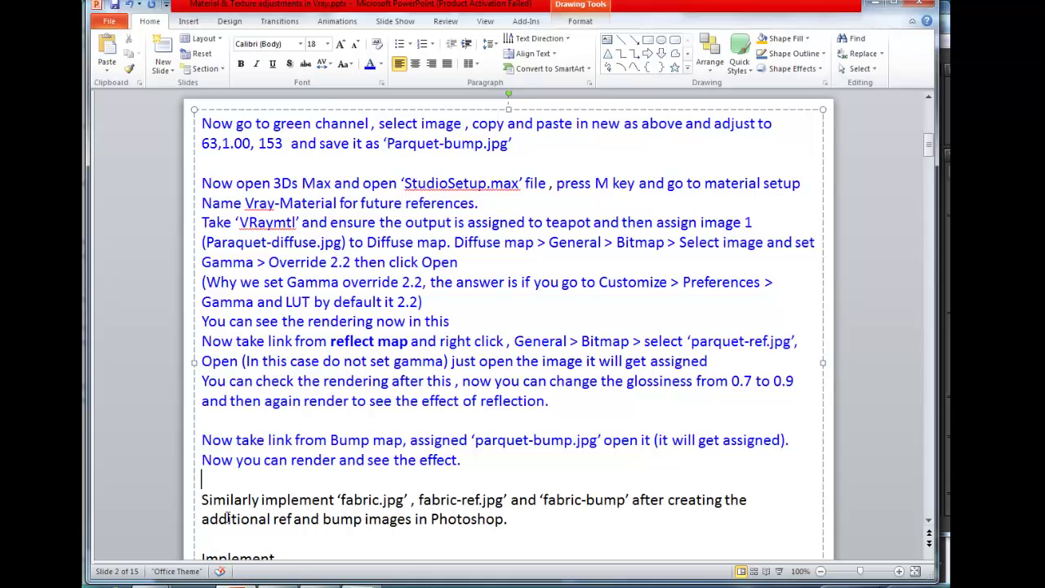
left_click_drag(201, 499, 539, 524)
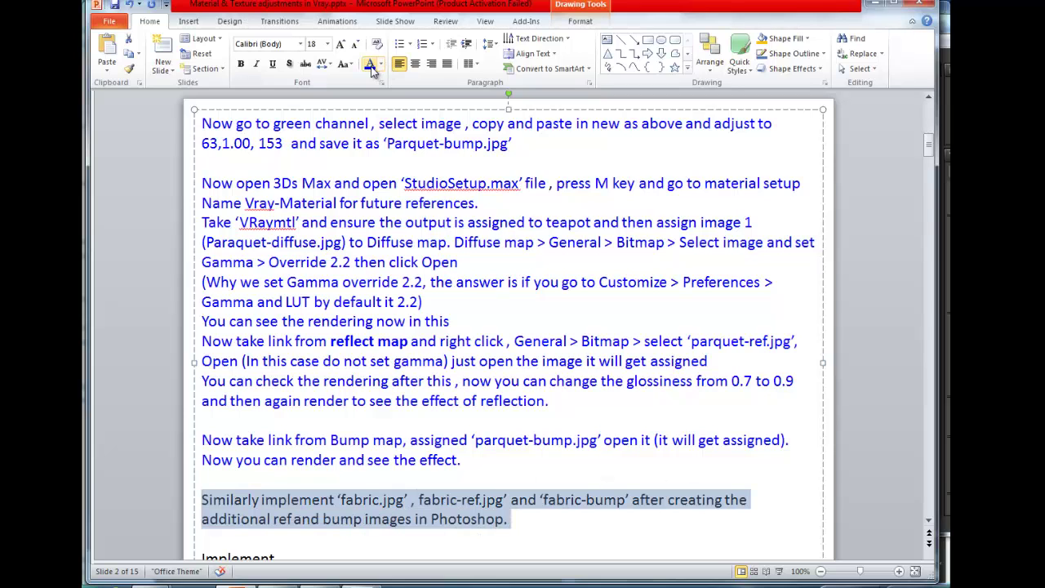
left_click(517, 507)
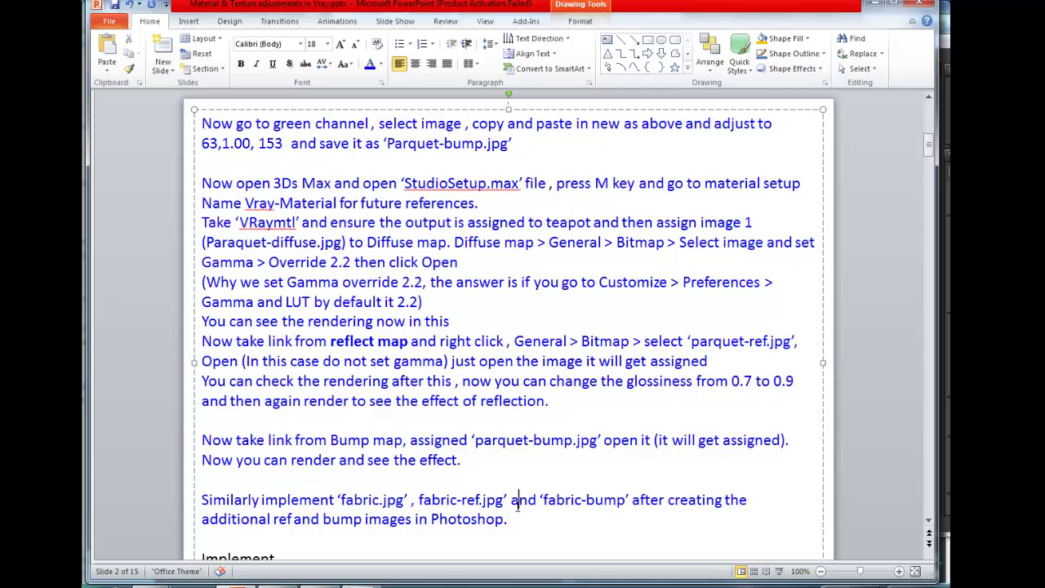
scroll(435, 492, "down", 3)
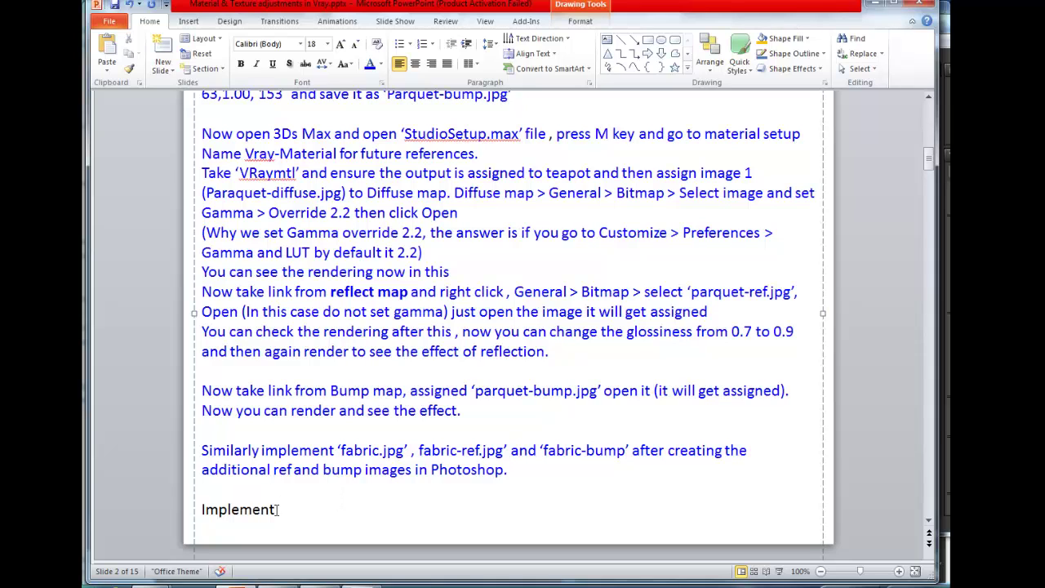
Step: Replace the last line "Implement" in the notes with "Practice this material implementation!"
left_click_drag(278, 509, 202, 510)
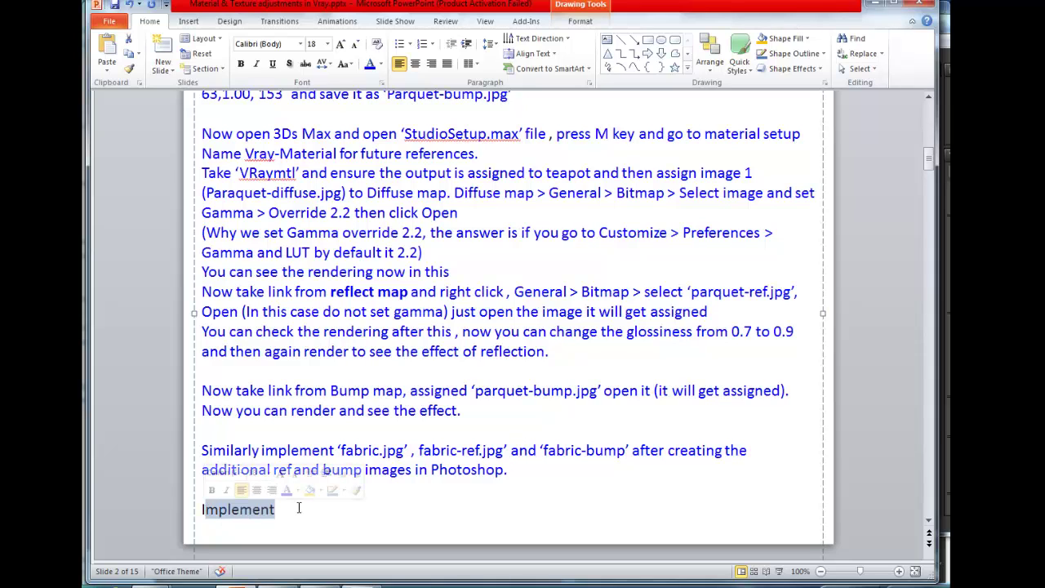
key("Delete")
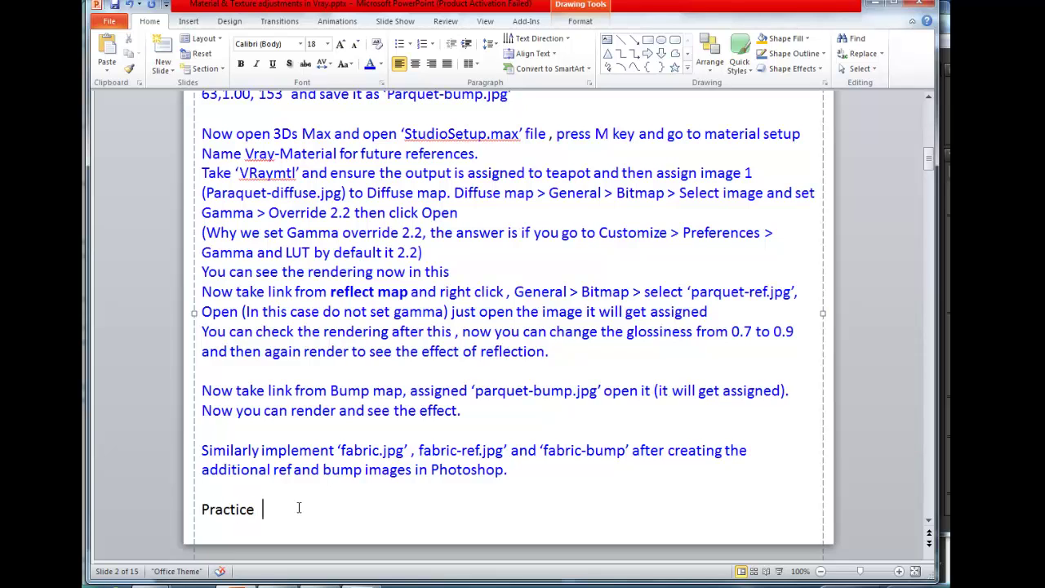
type("Practice this material ")
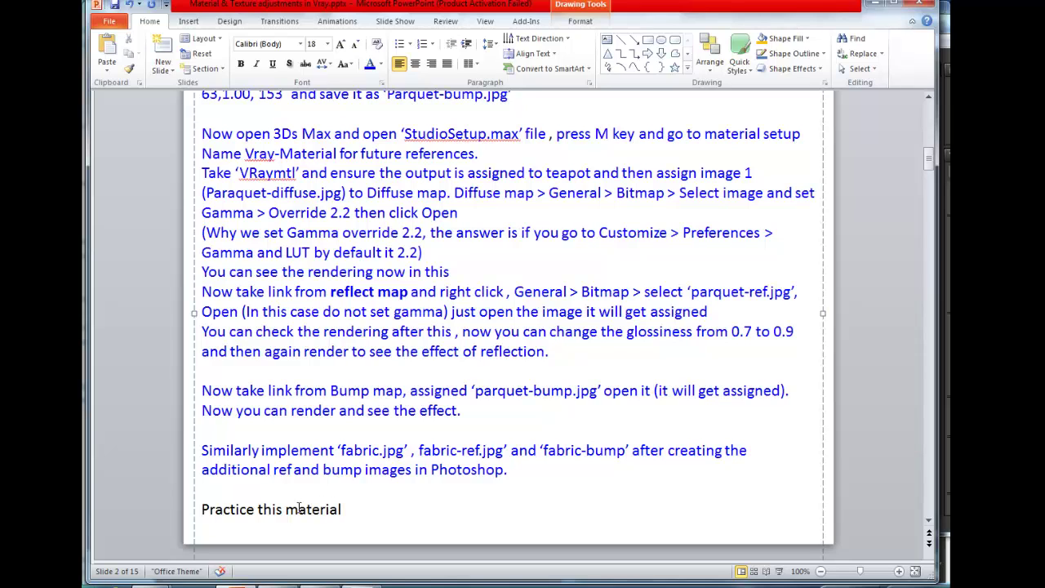
type("implement")
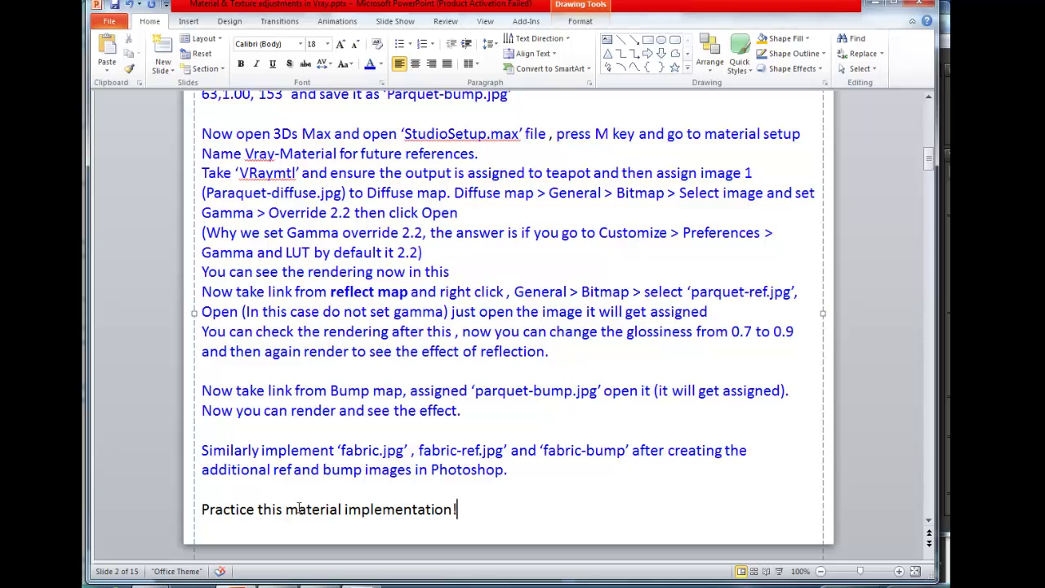
left_click(410, 410)
left_click_drag(470, 508, 190, 510)
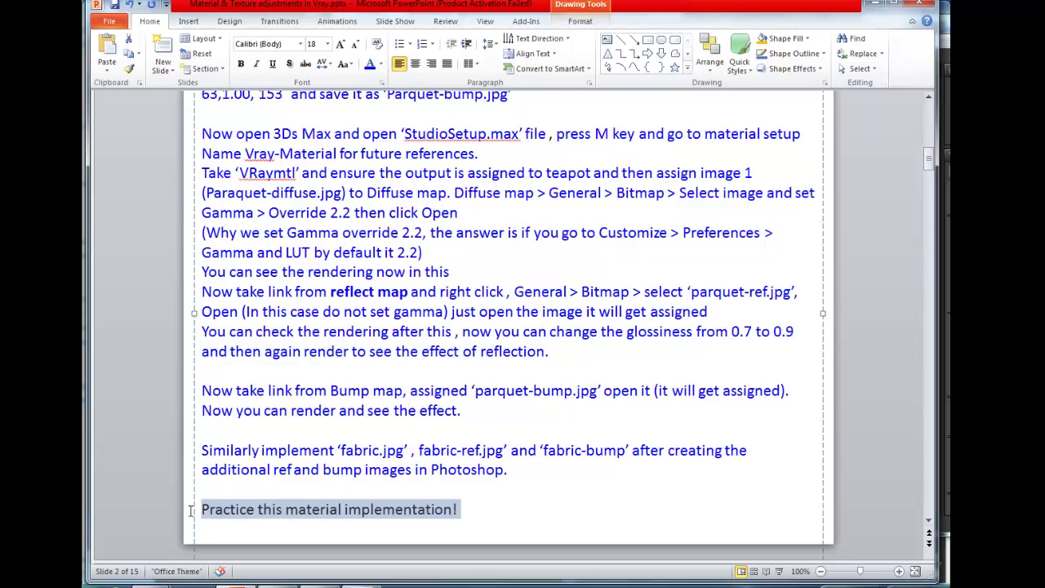
left_click(331, 311)
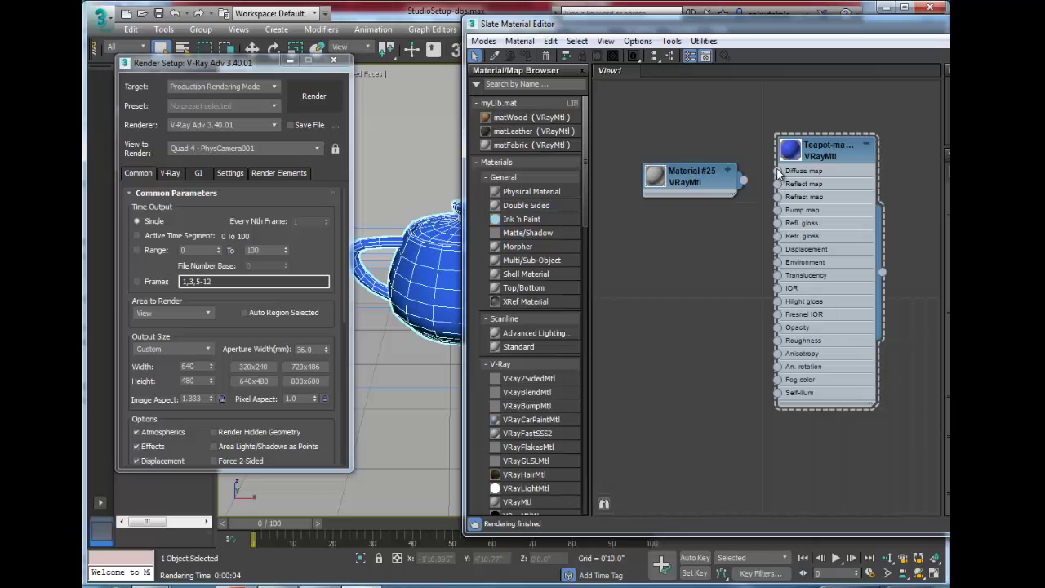
left_click_drag(777, 171, 632, 270)
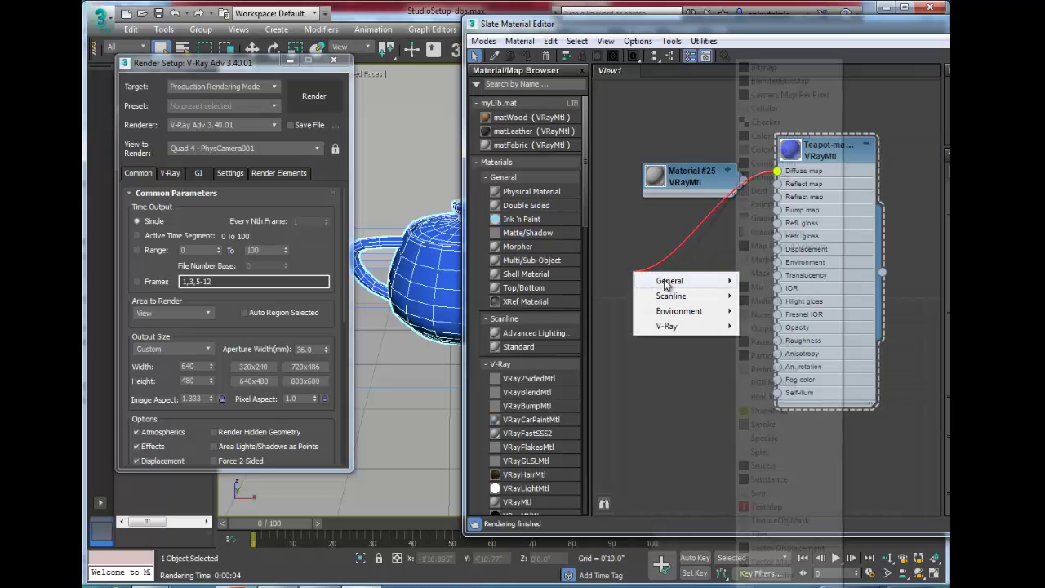
left_click(763, 70)
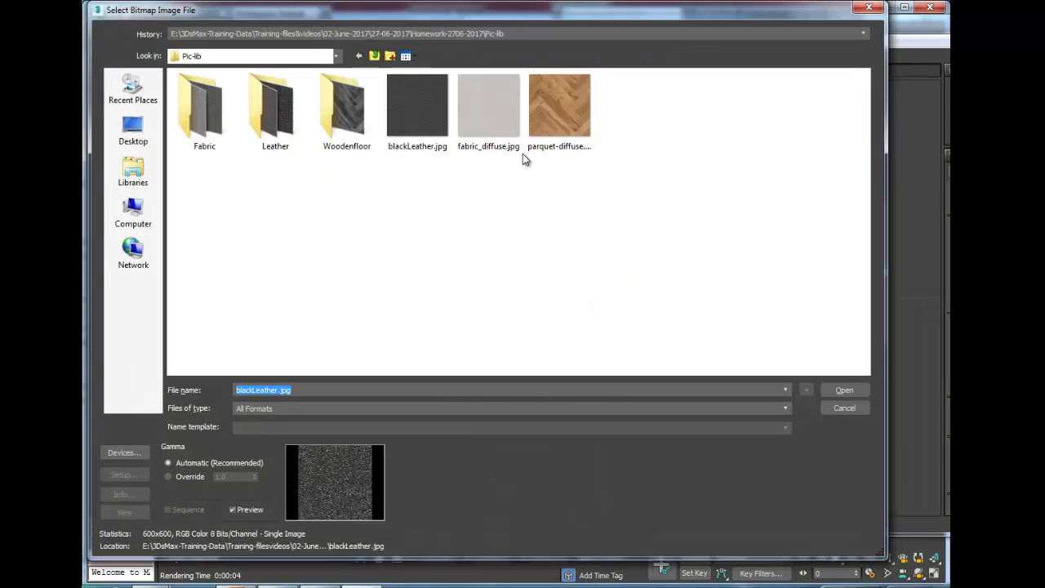
left_click(835, 392)
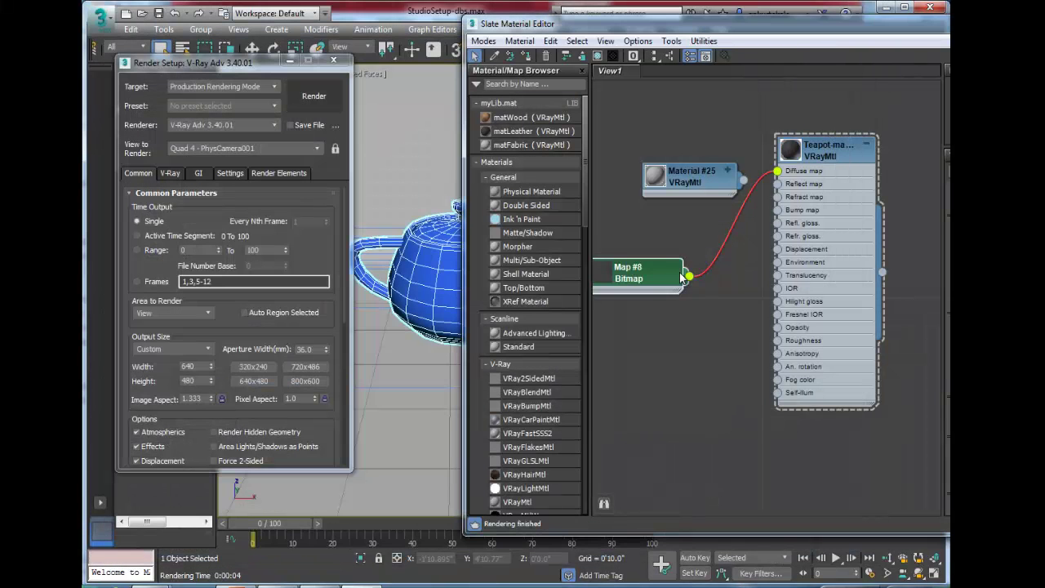
key("Delete")
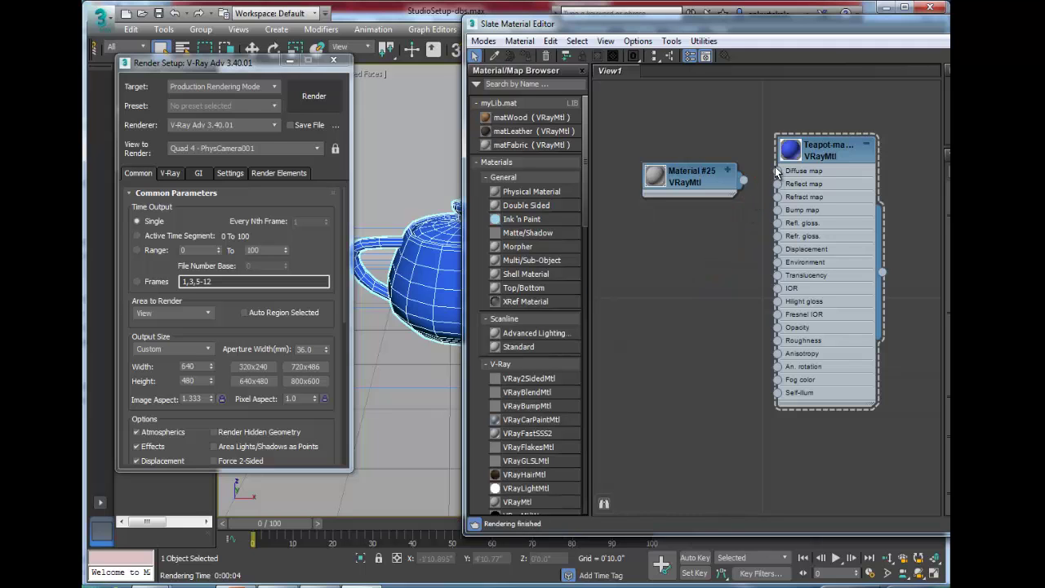
Step: Assign blackLeather.jpg as a bitmap with gamma override 2.2 to Teapot-material's Diffuse map, then render the teapot and close the frame buffer
left_click_drag(779, 172, 685, 279)
mouse_move(722, 289)
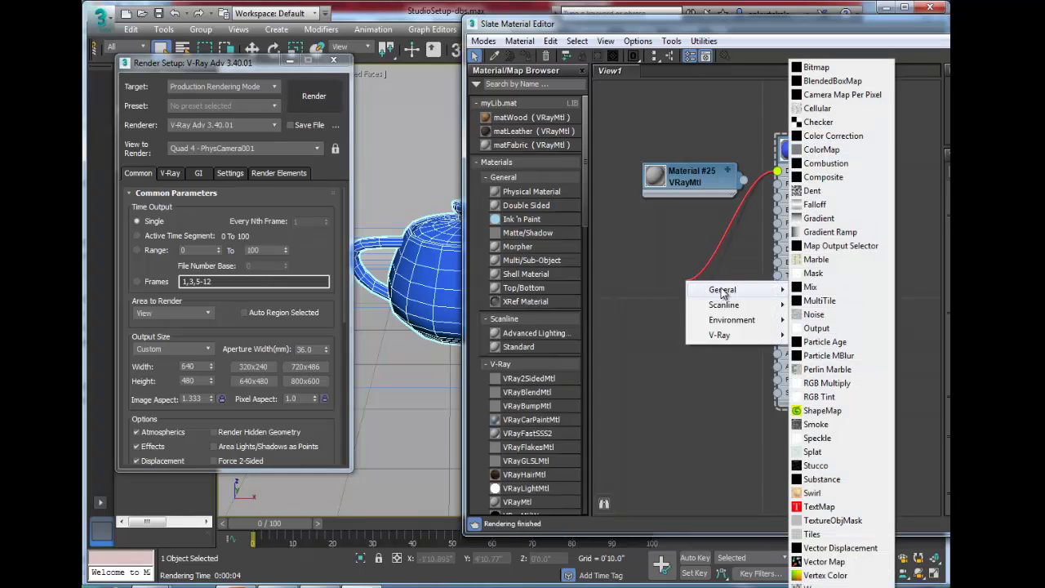
left_click(817, 69)
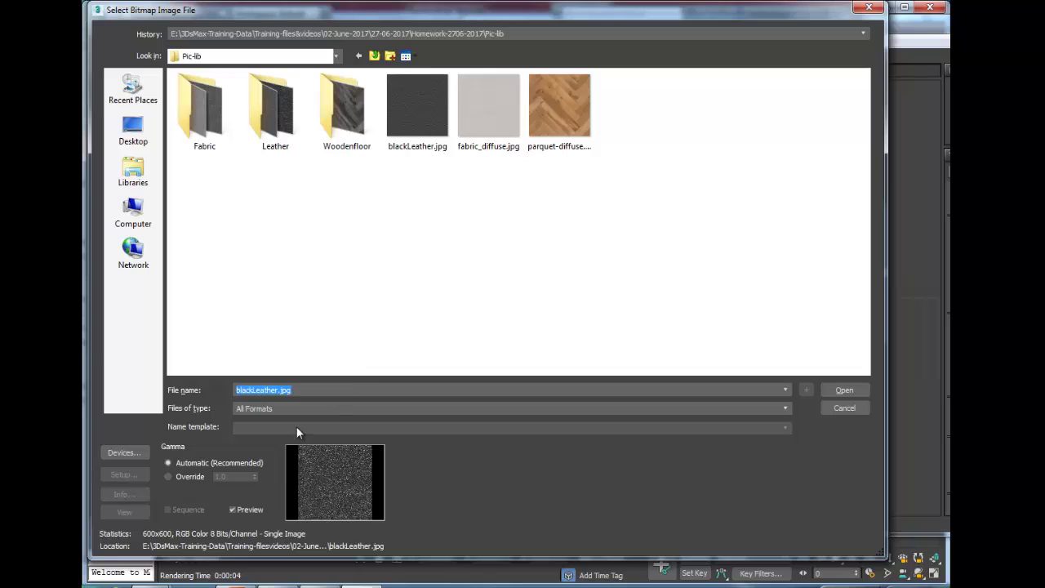
left_click(172, 476)
left_click(417, 106)
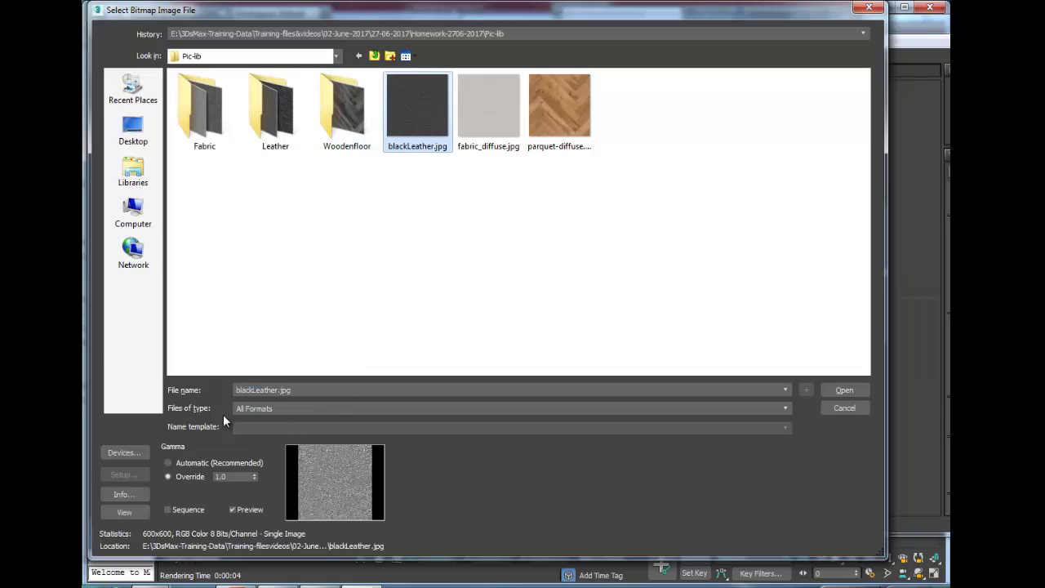
left_click(172, 475)
left_click(187, 478)
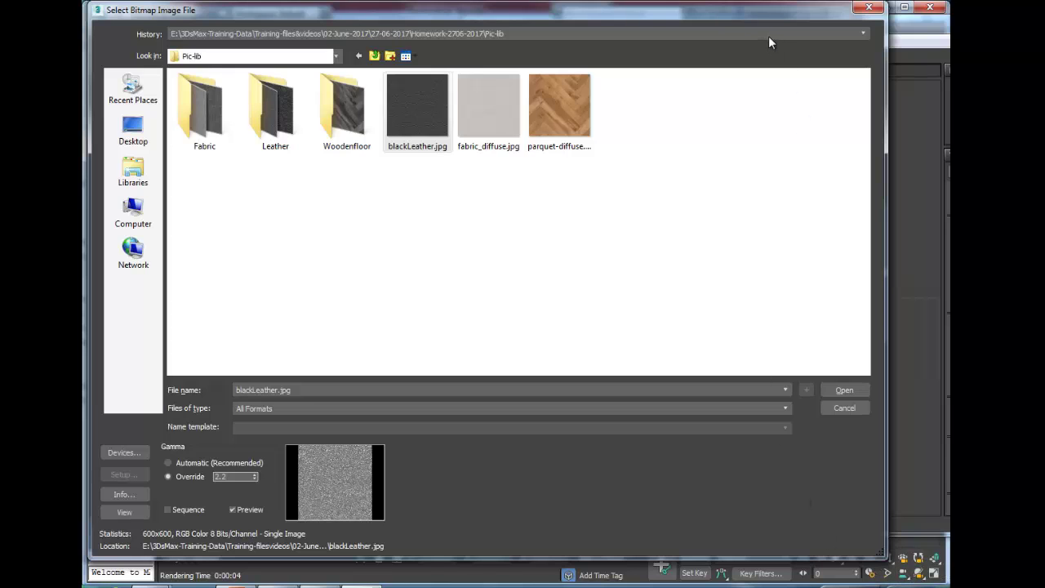
left_click_drag(758, 21, 771, 16)
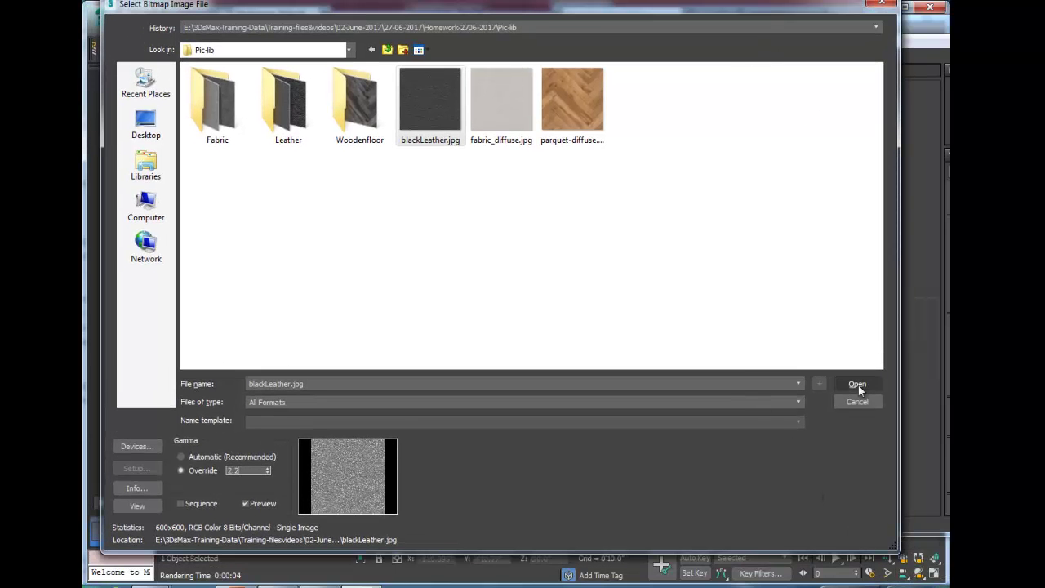
left_click(857, 386)
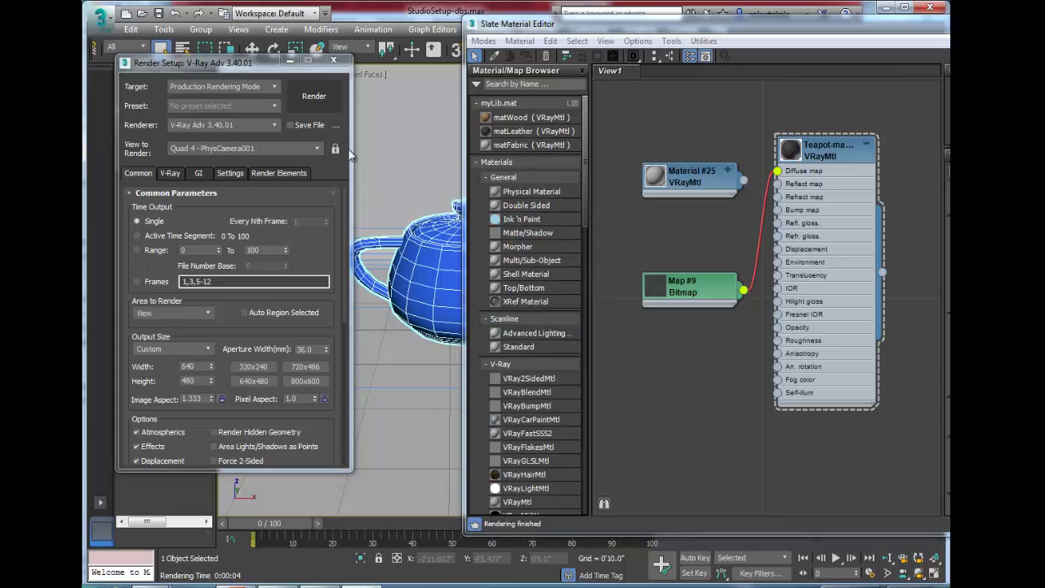
left_click(315, 95)
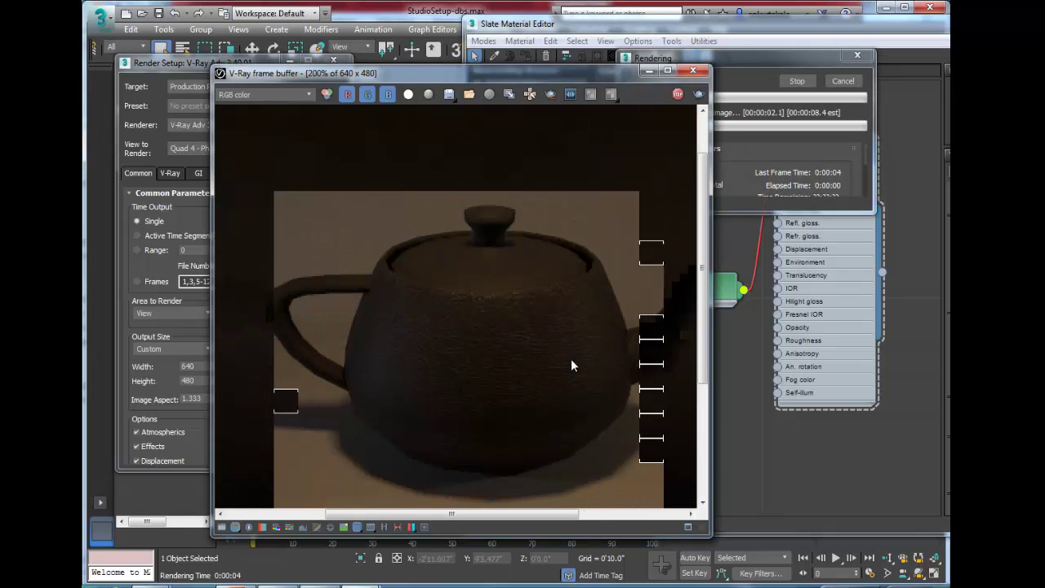
left_click(693, 72)
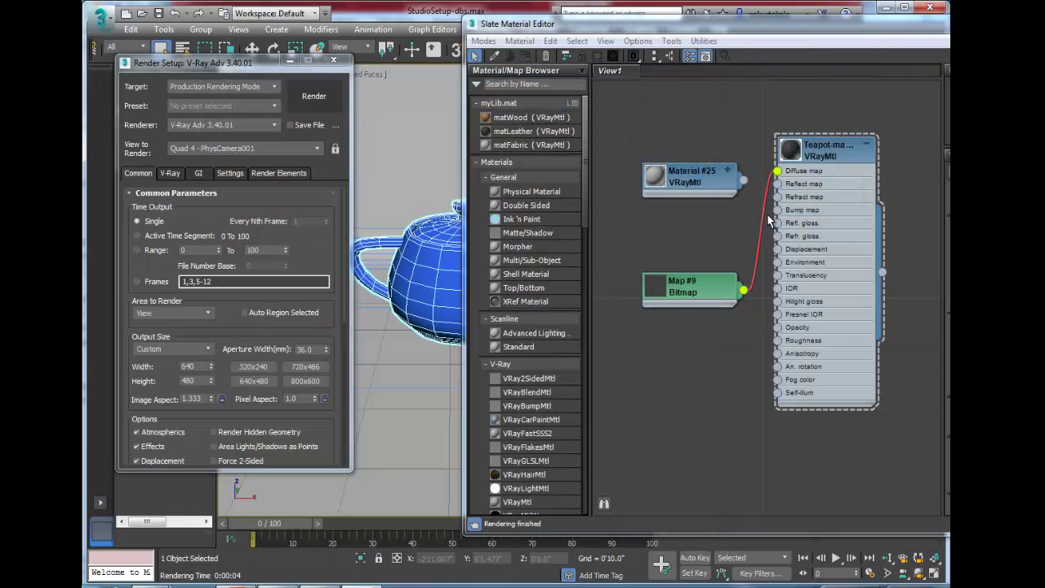
Step: Assign blackLeather-ref.jpg from the Leather folder as a bitmap to Teapot-material's Reflect map and align its node under the diffuse bitmap
left_click_drag(777, 183, 739, 352)
key("Escape")
left_click_drag(694, 290, 640, 249)
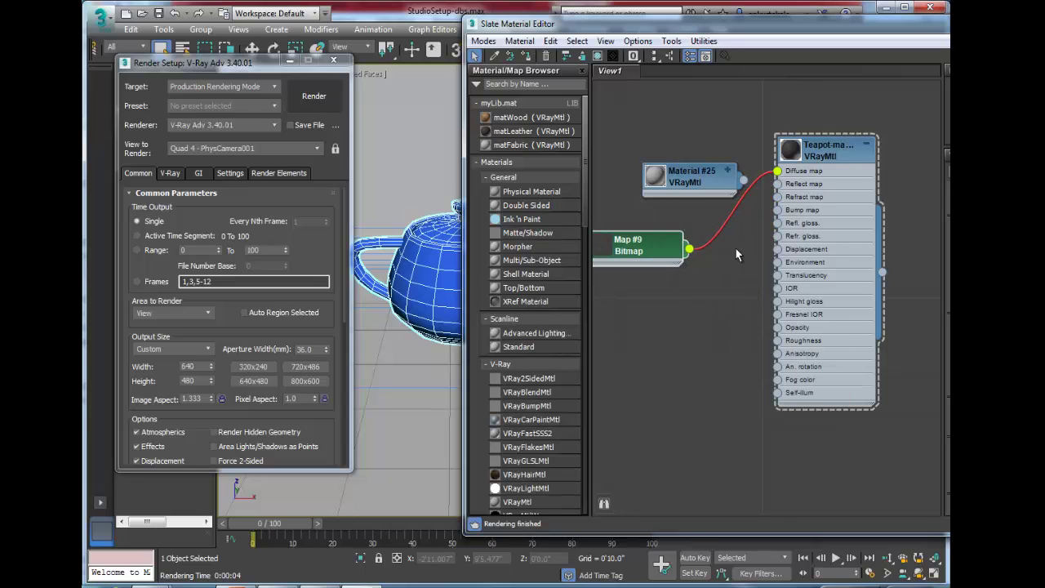
left_click_drag(778, 184, 693, 325)
mouse_move(723, 329)
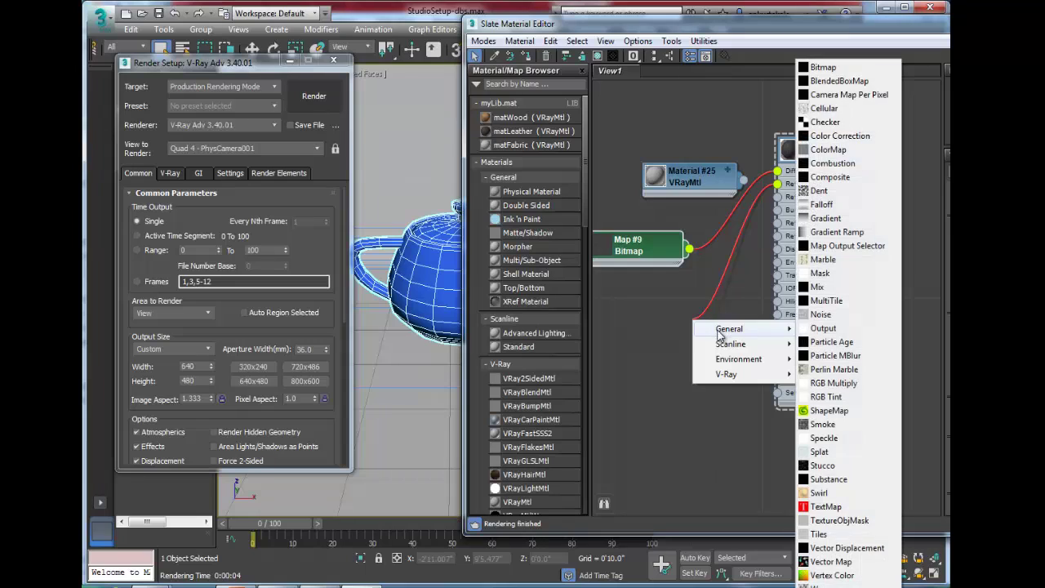
left_click(812, 70)
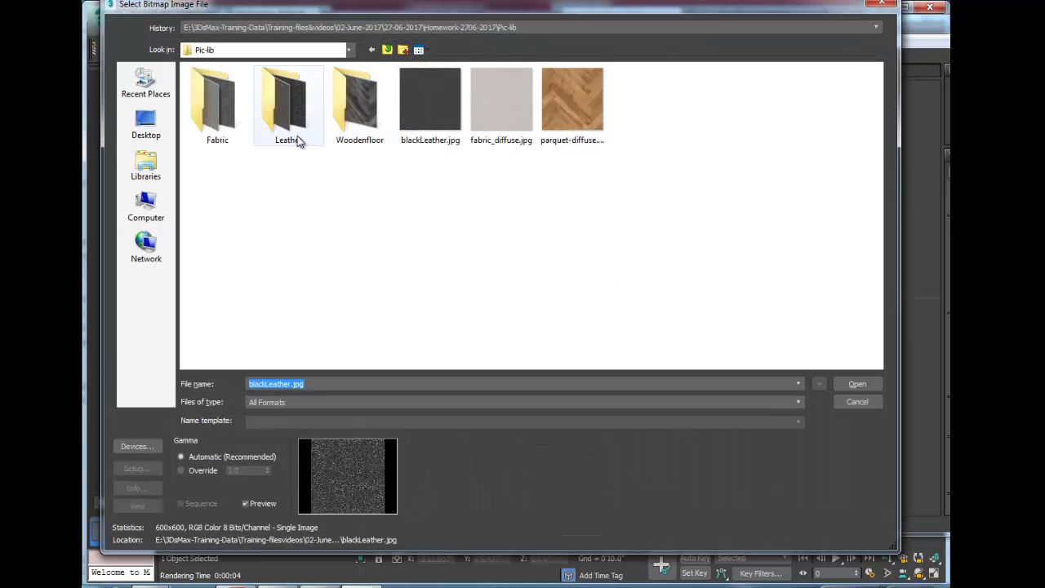
double_click(297, 141)
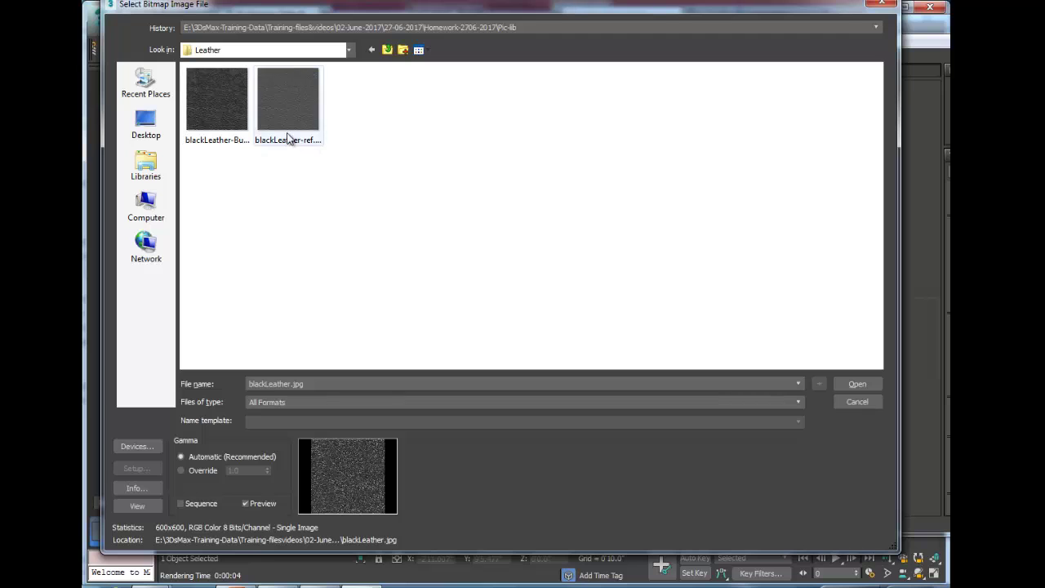
left_click(289, 139)
left_click(856, 382)
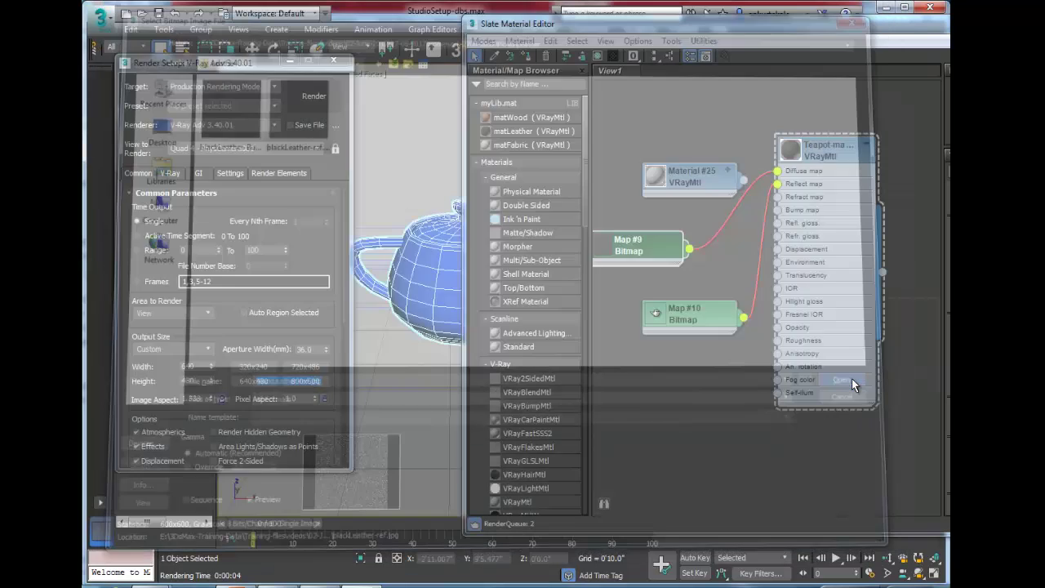
left_click_drag(698, 317, 642, 304)
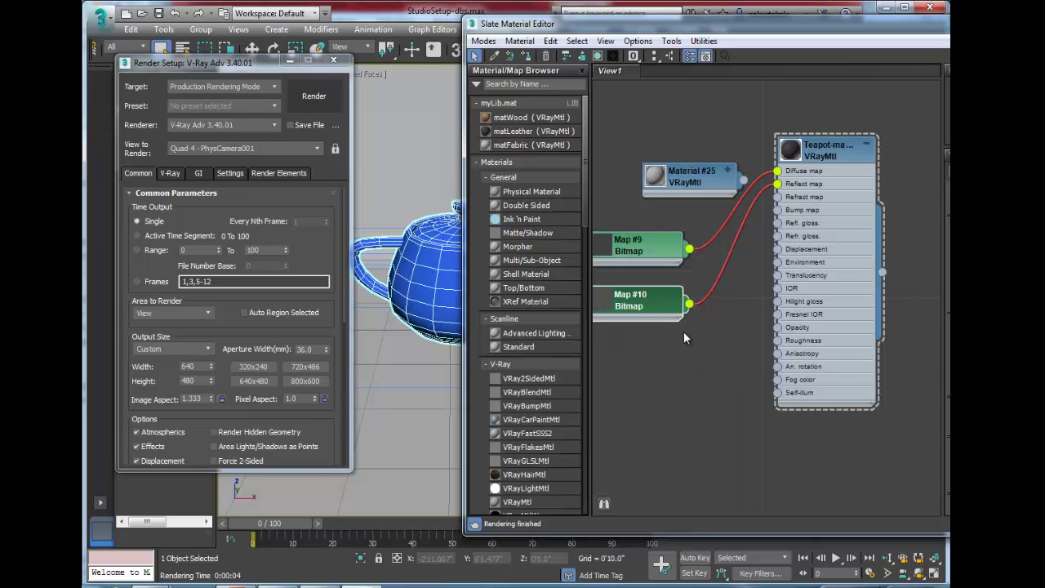
Step: Render the teapot with the leather reflection map, select Teapot-material, and render again to compare the highlights
left_click(312, 104)
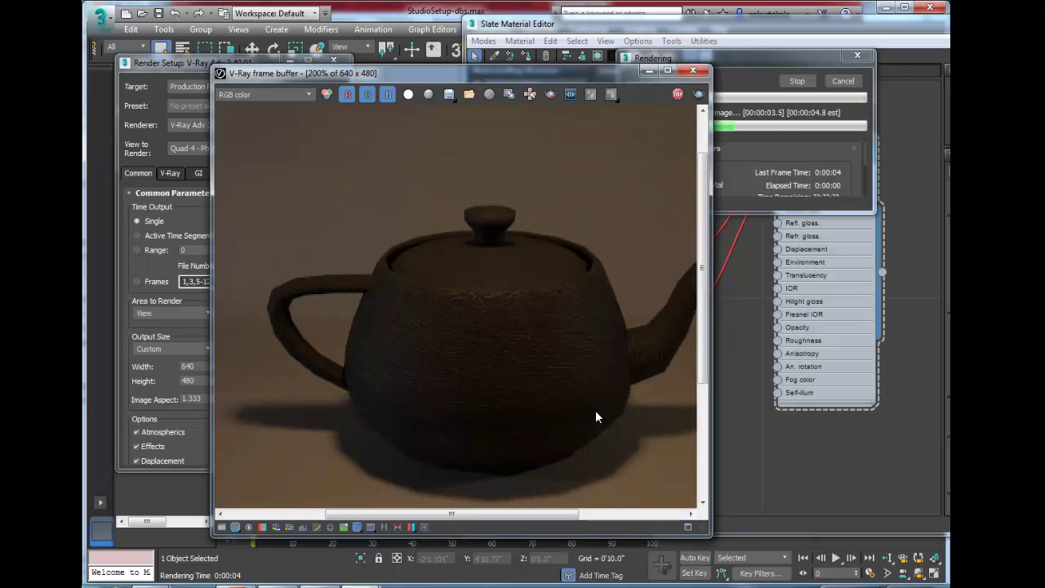
left_click(697, 73)
left_click(846, 156)
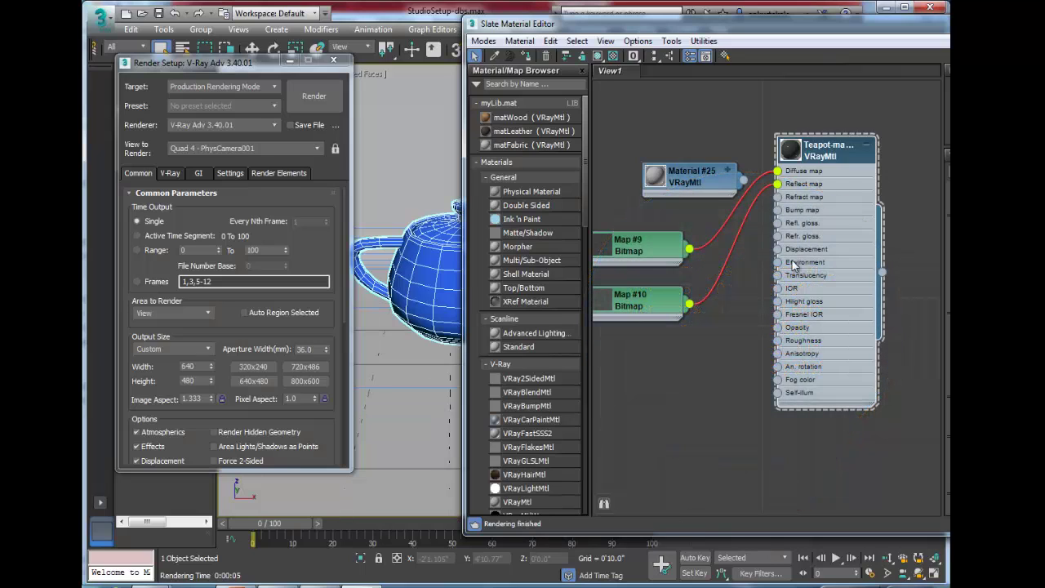
left_click(331, 104)
left_click(330, 103)
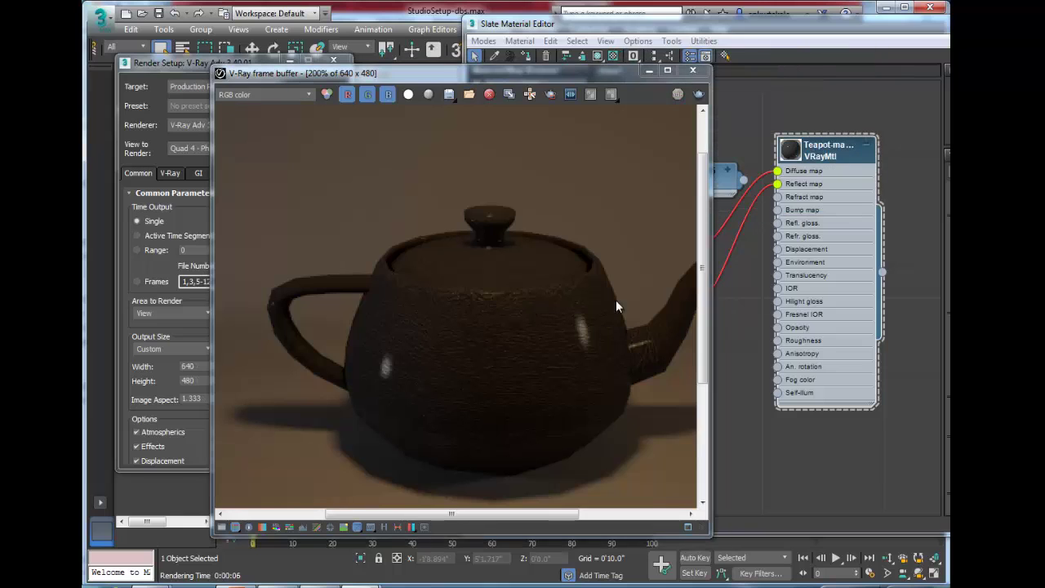
left_click(693, 71)
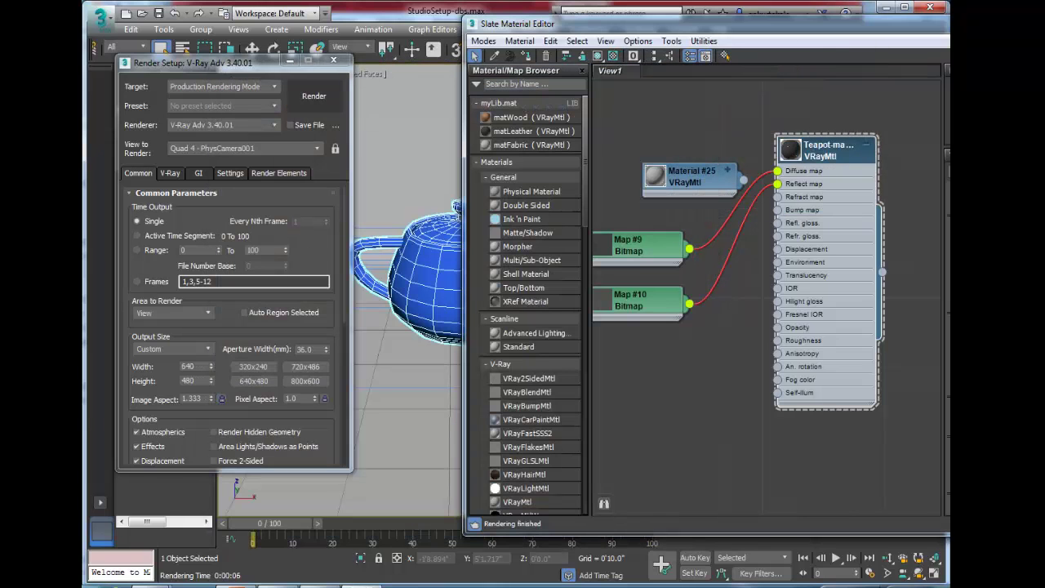
Step: Render the teapot once more, examine the leather surface at several zoom levels, and close the frame buffer
left_click(310, 96)
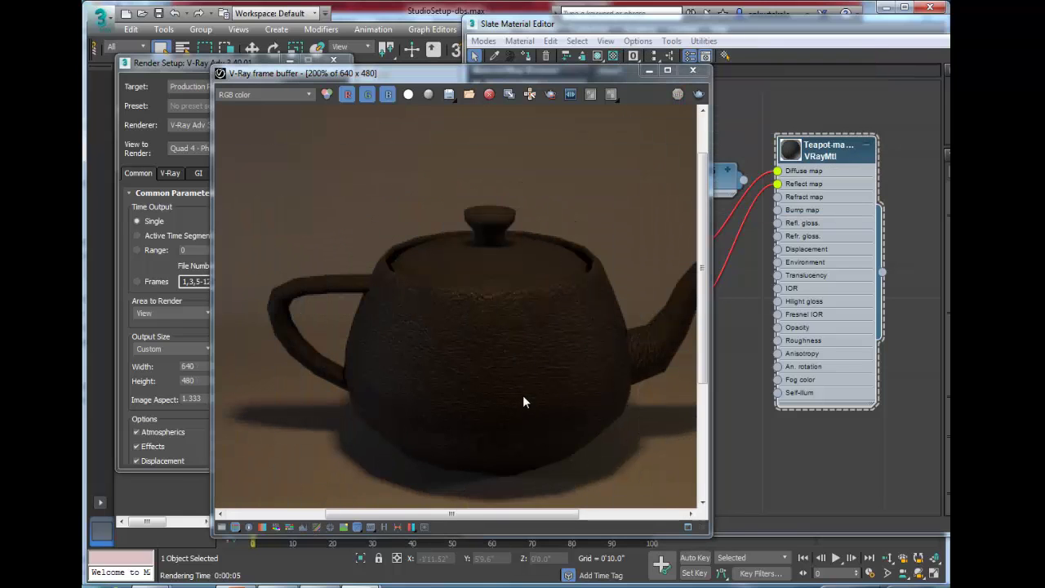
scroll(506, 370, "up", 3)
scroll(505, 371, "down", 2)
scroll(505, 371, "up", 3)
scroll(506, 374, "down", 3)
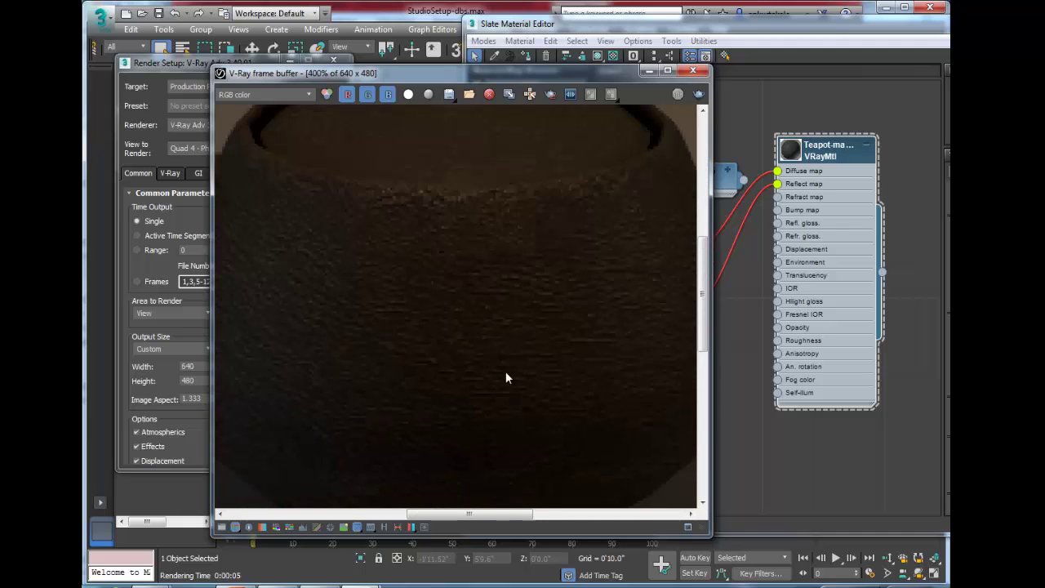
scroll(506, 377, "up", 1)
scroll(506, 375, "down", 2)
left_click(694, 70)
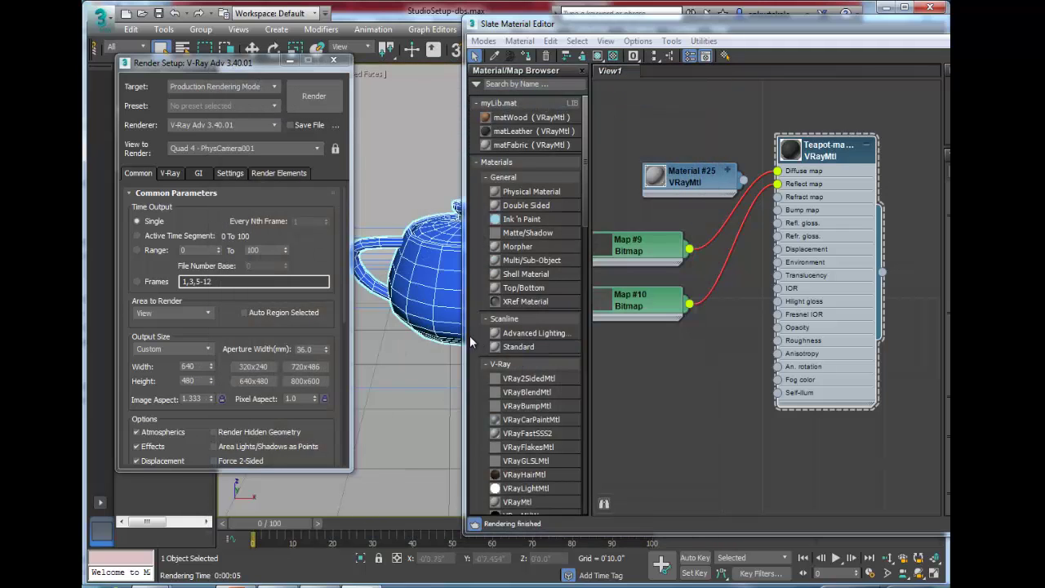
Step: Assign blackLeather-Bump.jpg from the Leather folder as a bitmap to Teapot-material's Bump map
left_click_drag(778, 209, 691, 358)
mouse_move(735, 368)
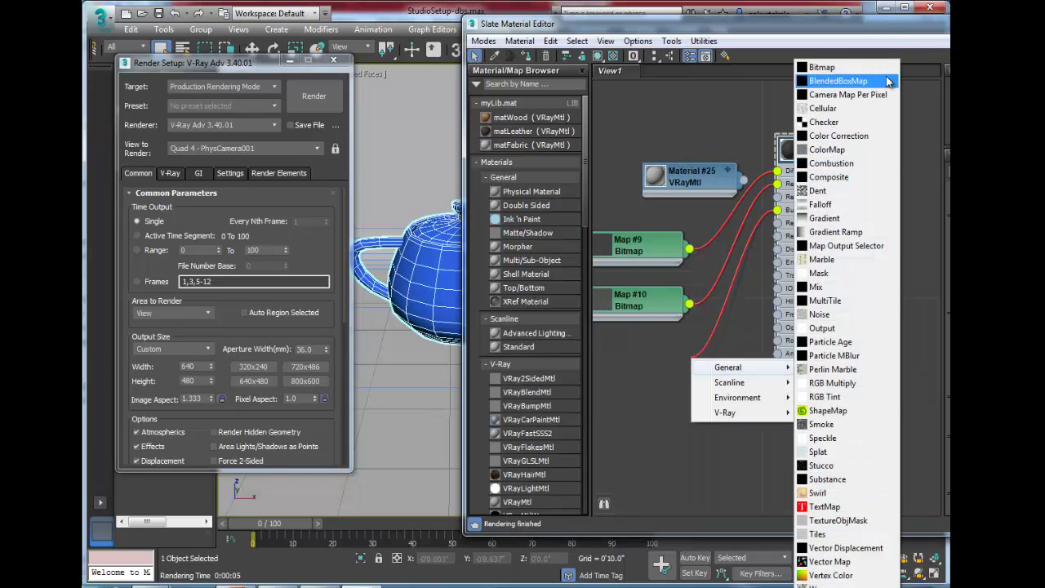
left_click(854, 70)
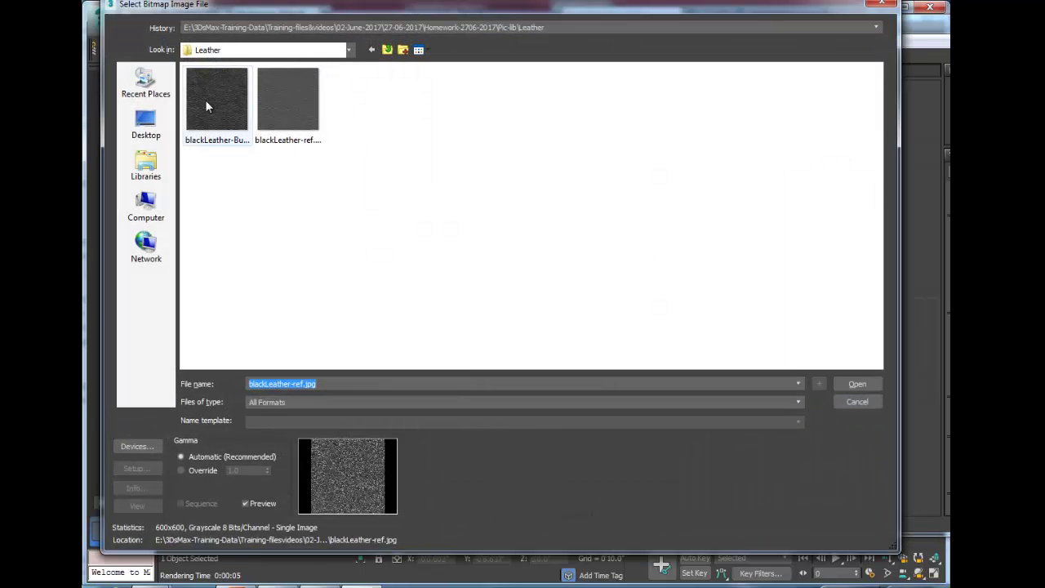
left_click(217, 141)
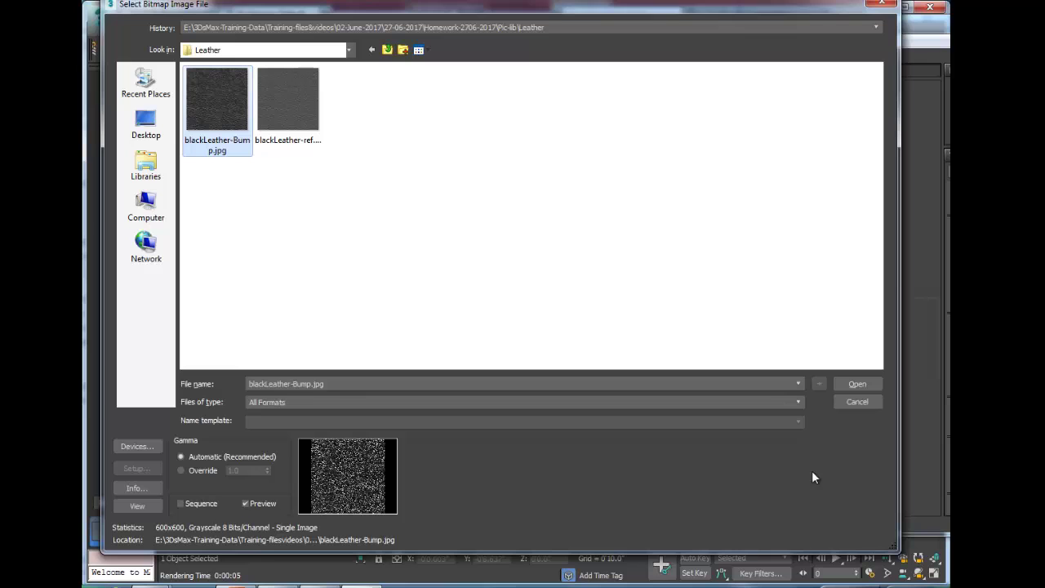
left_click(842, 385)
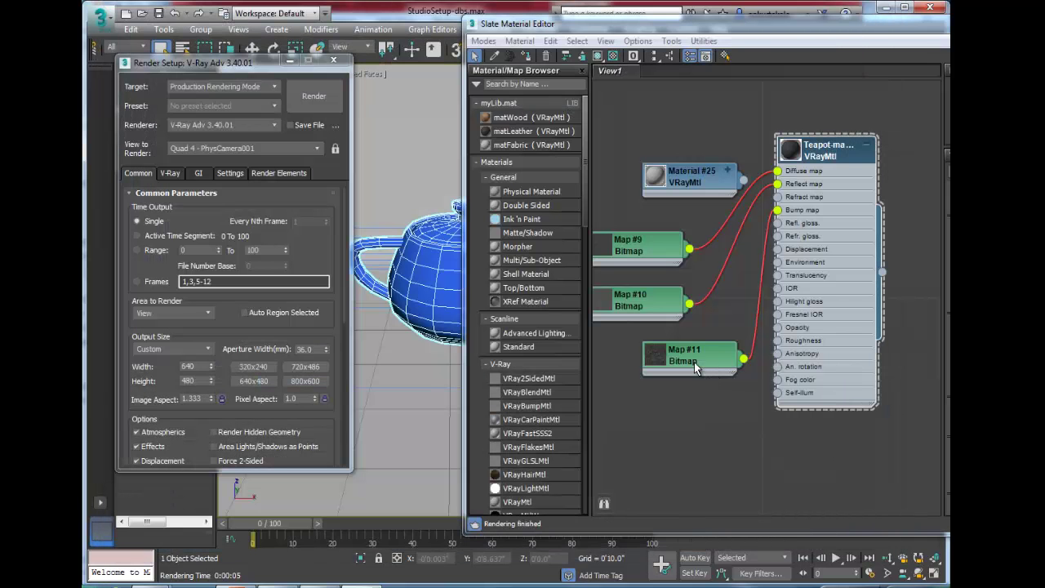
Step: Render the teapot with the leather bump map and examine the surface relief at several zoom levels
left_click(324, 99)
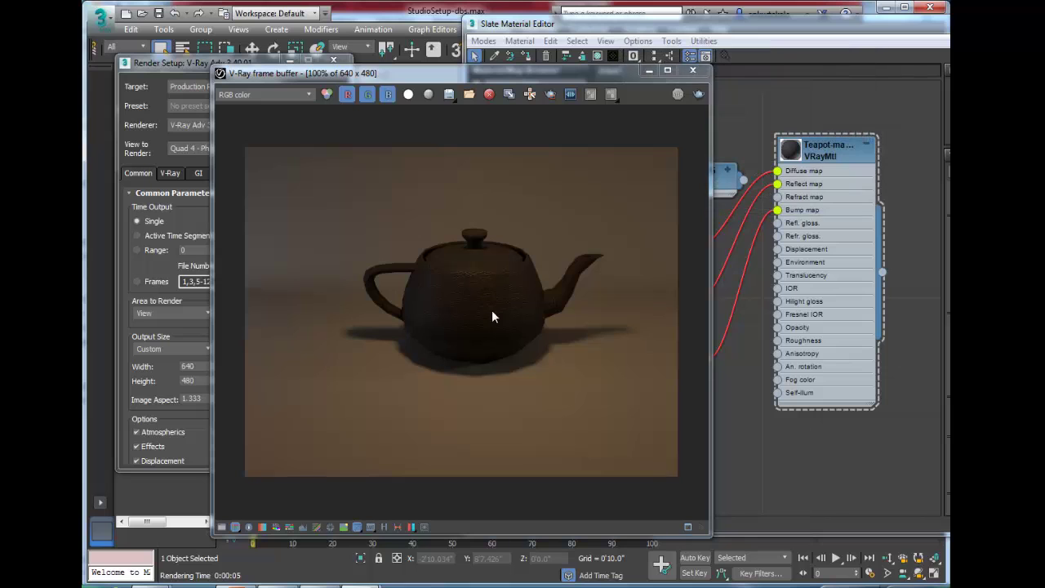
scroll(491, 317, "up", 5)
scroll(492, 317, "down", 3)
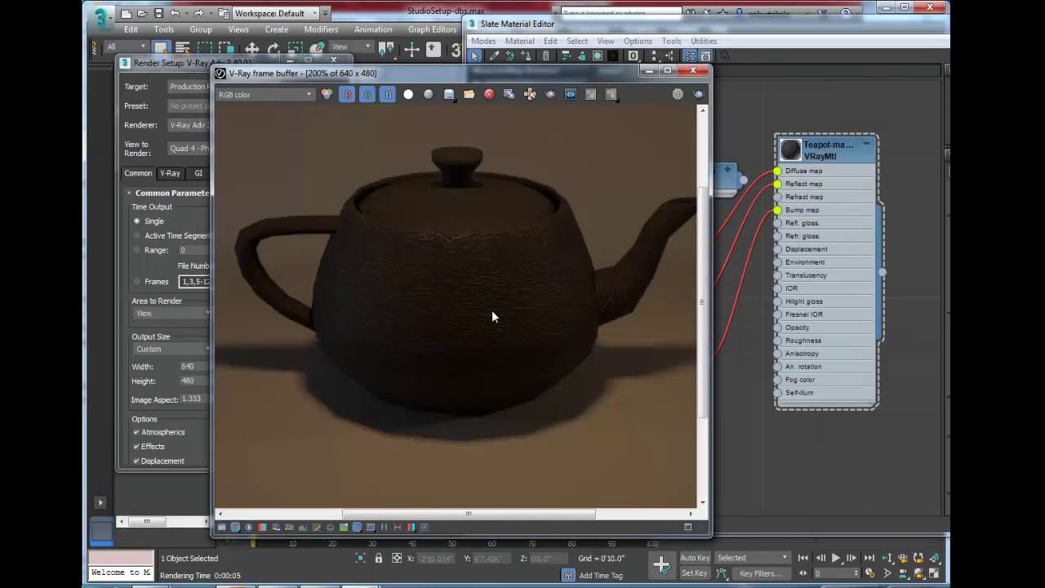
scroll(523, 310, "up", 1)
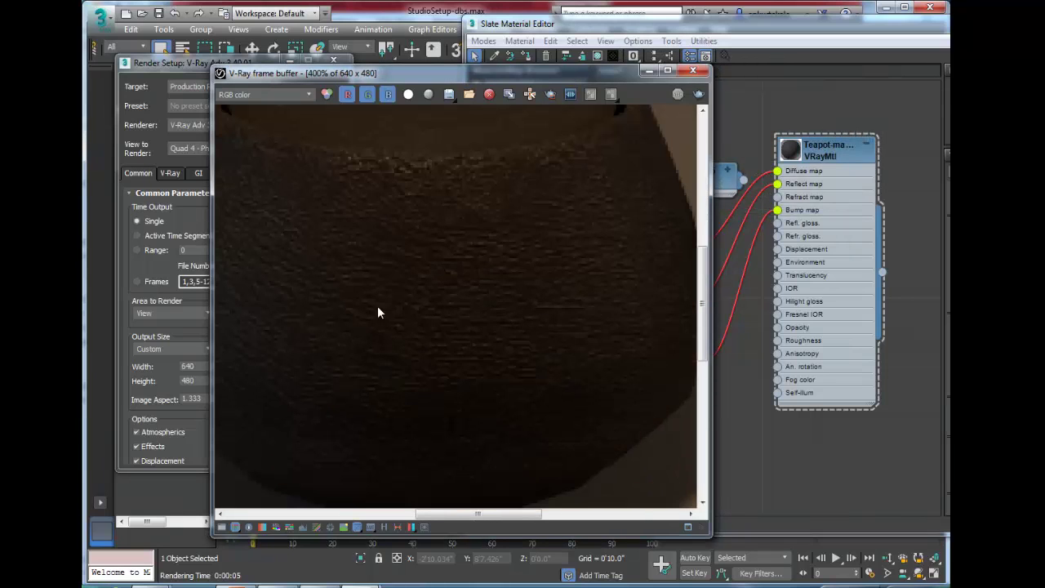
scroll(377, 309, "down", 3)
scroll(437, 317, "up", 3)
scroll(412, 304, "down", 2)
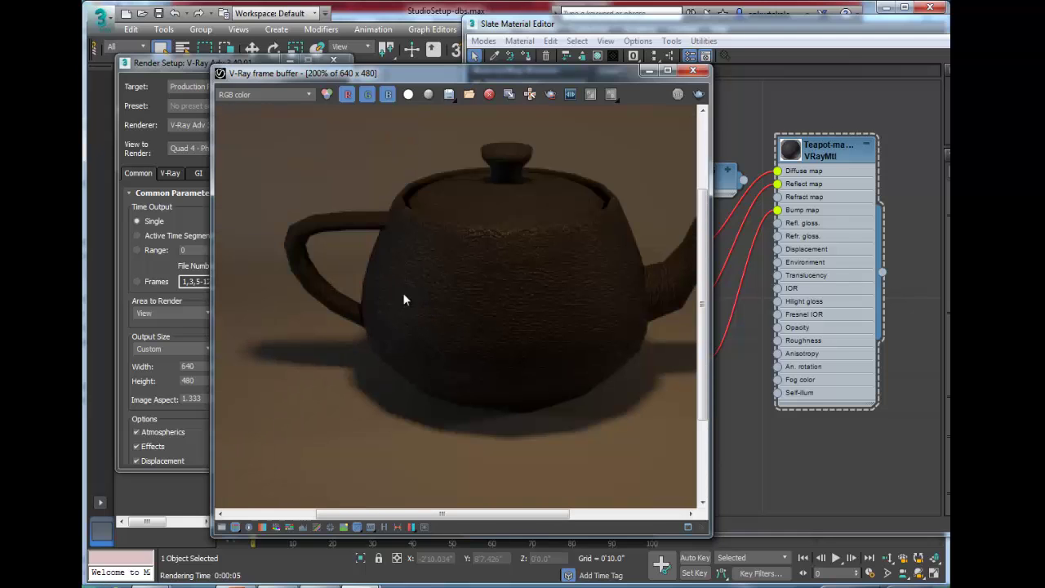
scroll(438, 292, "down", 1)
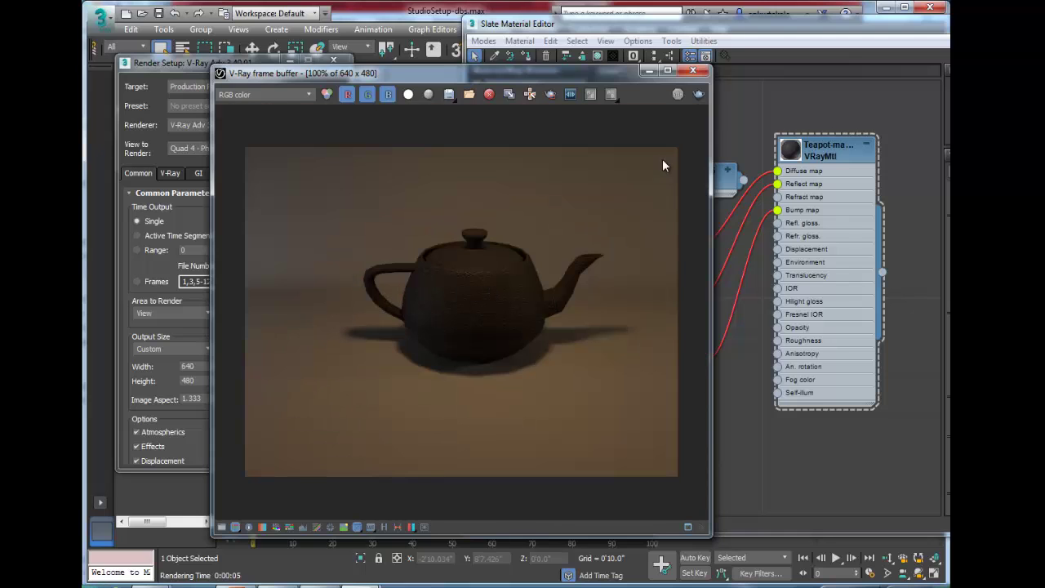
scroll(486, 396, "up", 3)
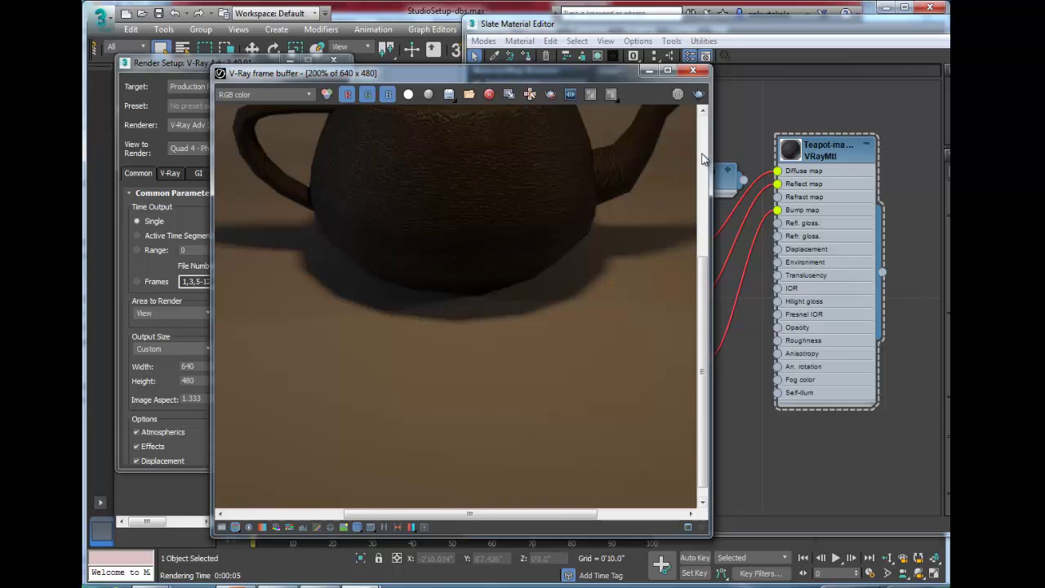
scroll(702, 157, "down", 1)
scroll(322, 340, "up", 2)
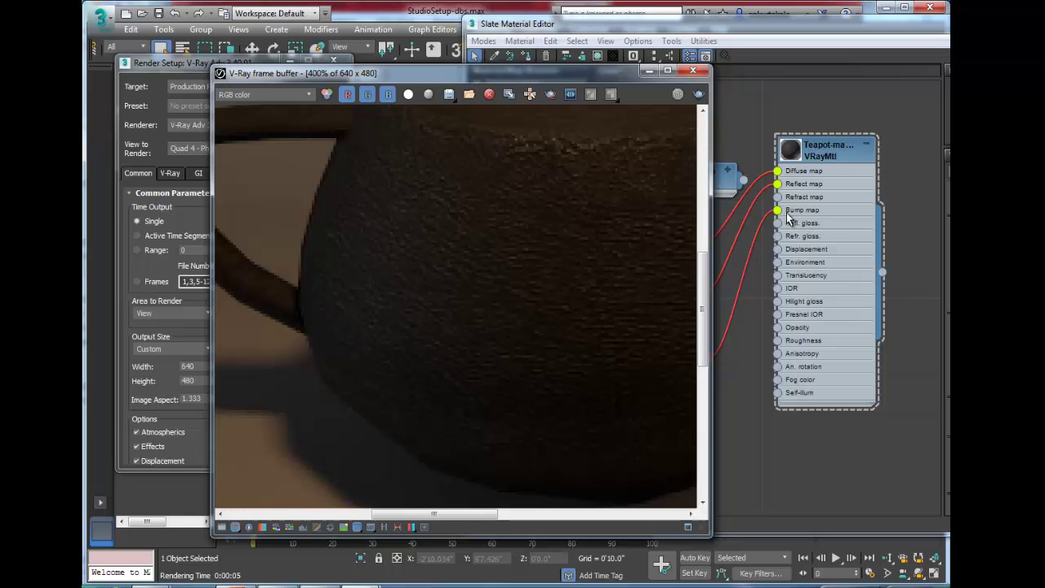
Step: Disconnect the leather bump bitmap from Teapot-material's Bump map and render the teapot for comparison
left_click(768, 237)
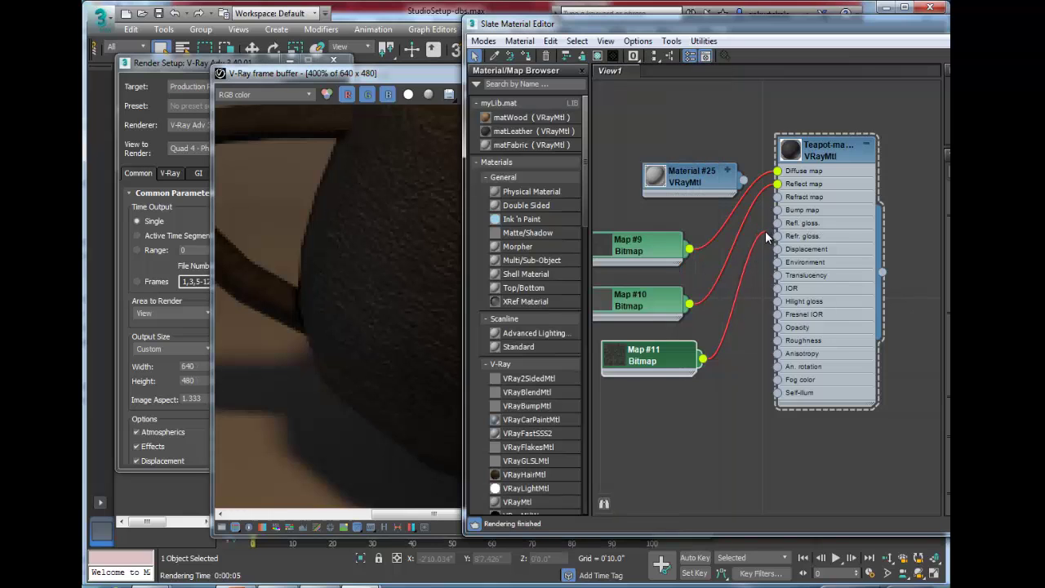
left_click(414, 75)
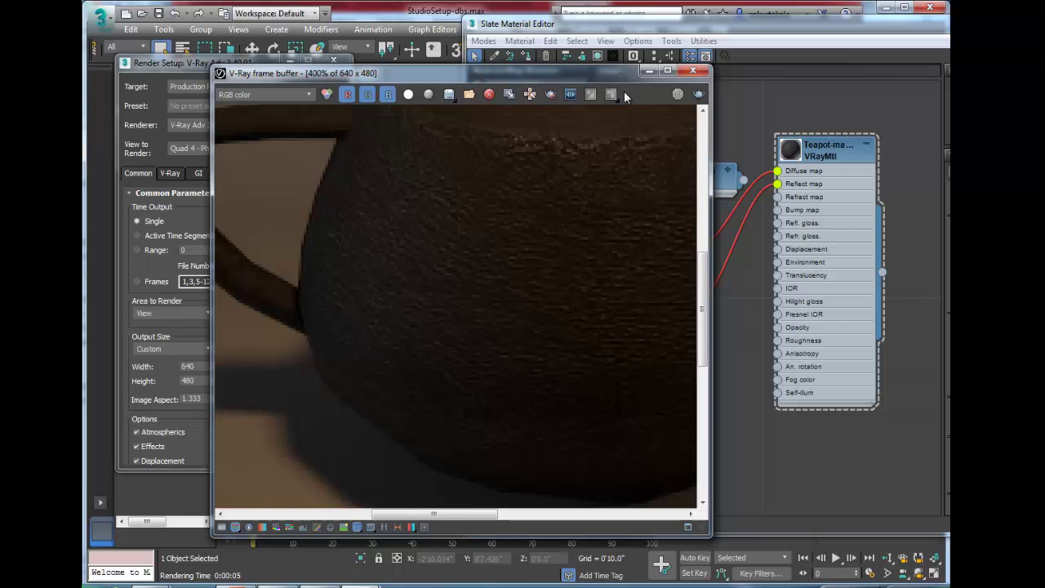
left_click(698, 94)
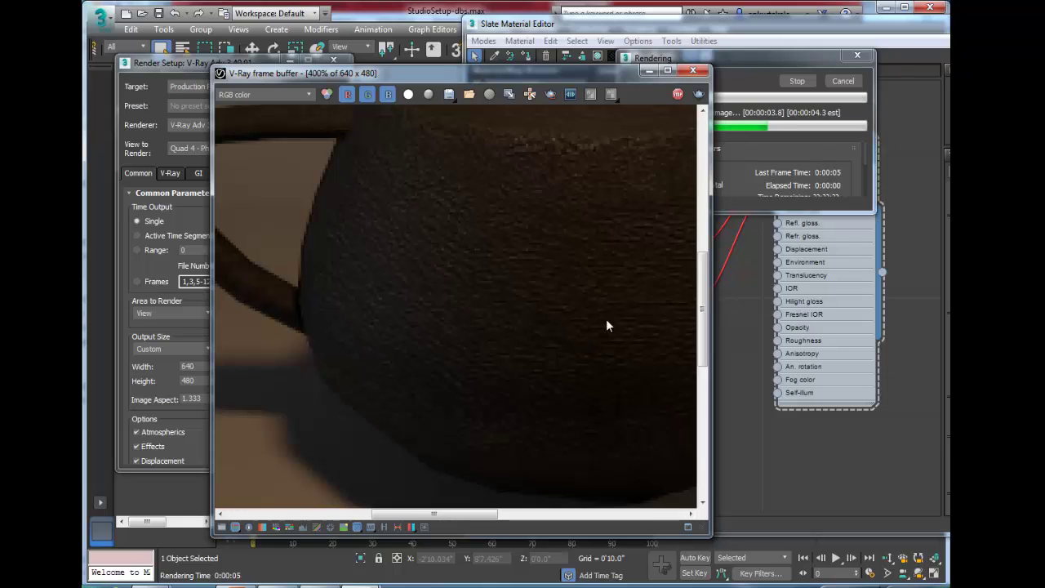
Step: Reconnect the leather bump bitmap to Teapot-material's Bump map, then re-render the teapot and close the frame buffer
left_click(741, 341)
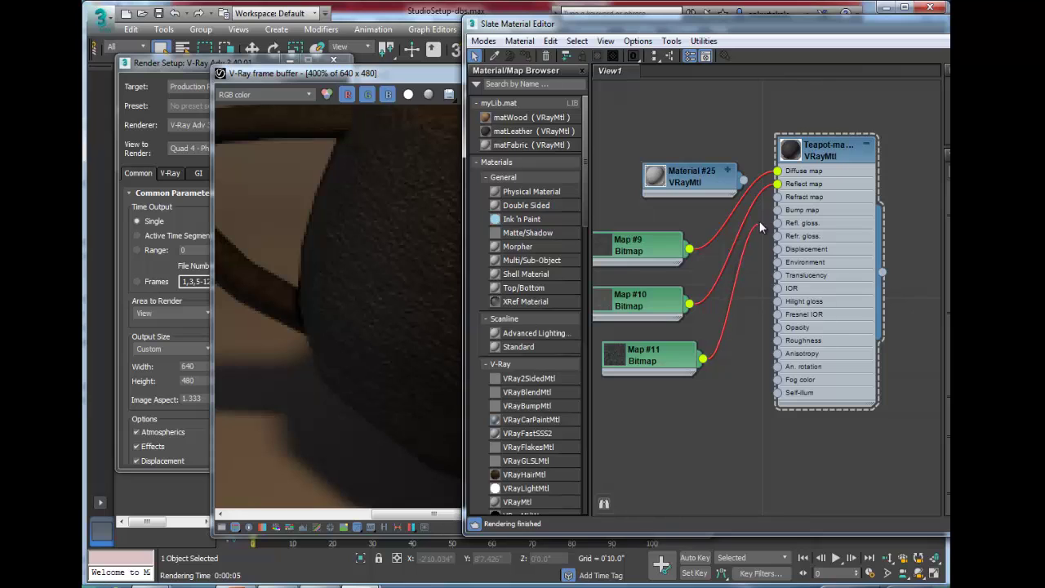
left_click_drag(759, 227, 778, 210)
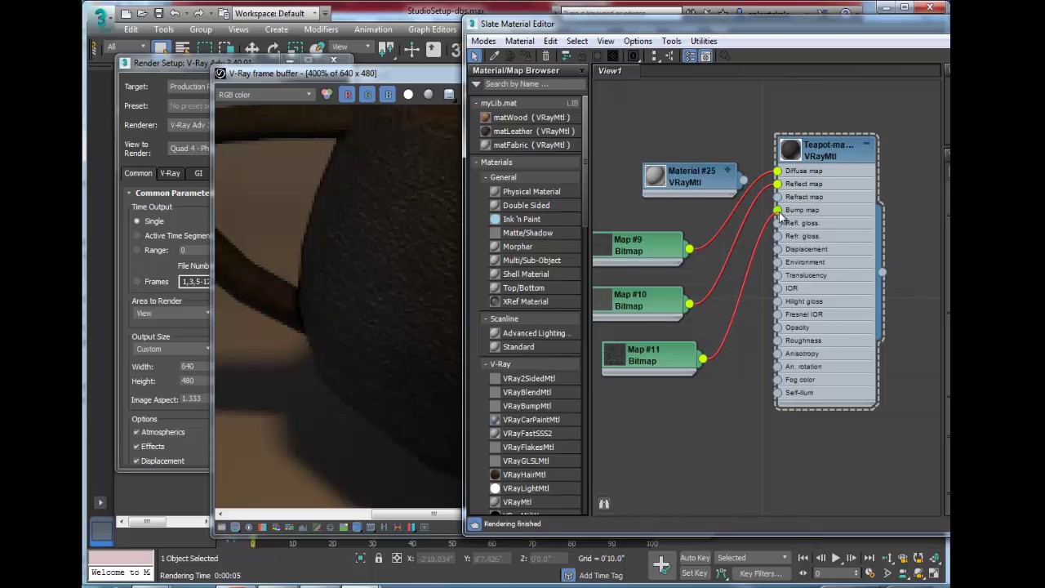
left_click(380, 229)
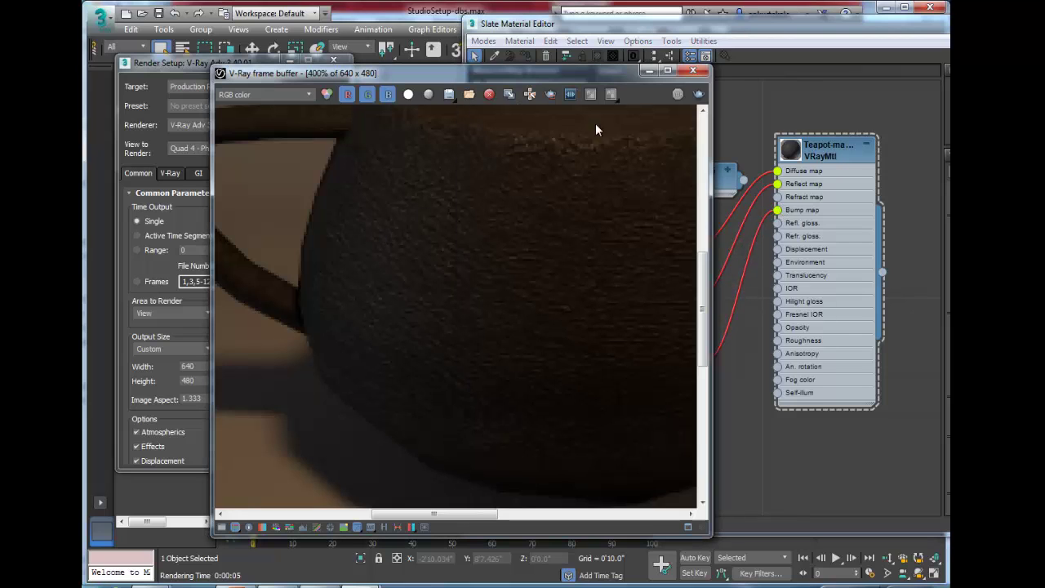
left_click(697, 95)
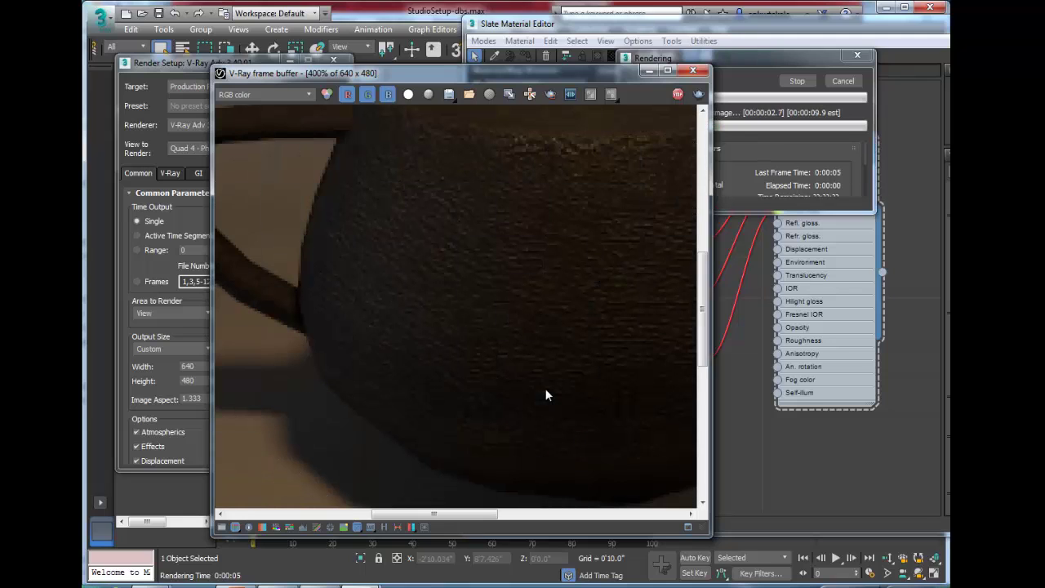
left_click(693, 70)
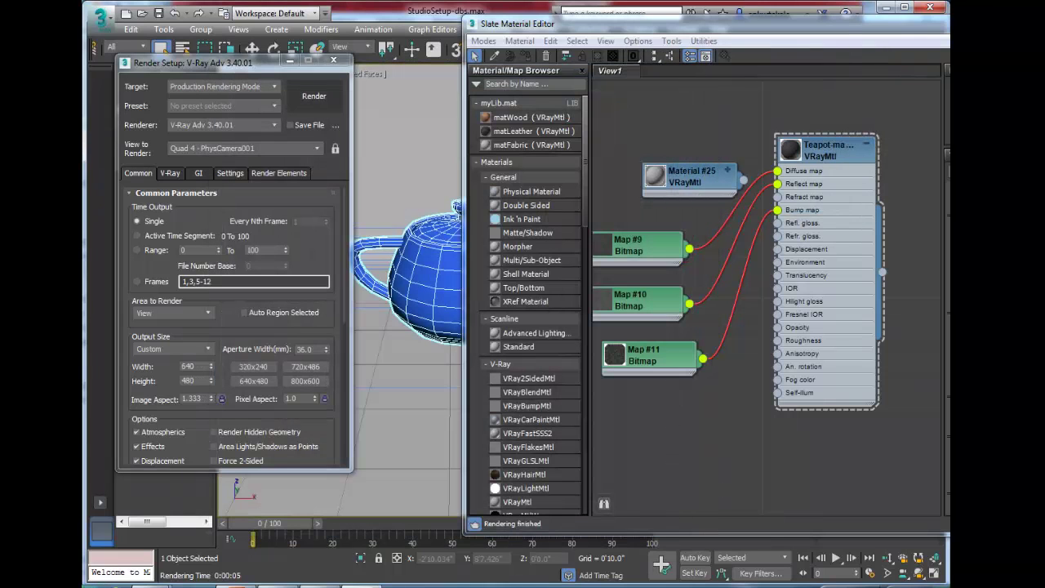
Step: Move the Slate Material Editor until its whole window is reachable and close it
left_click(502, 27)
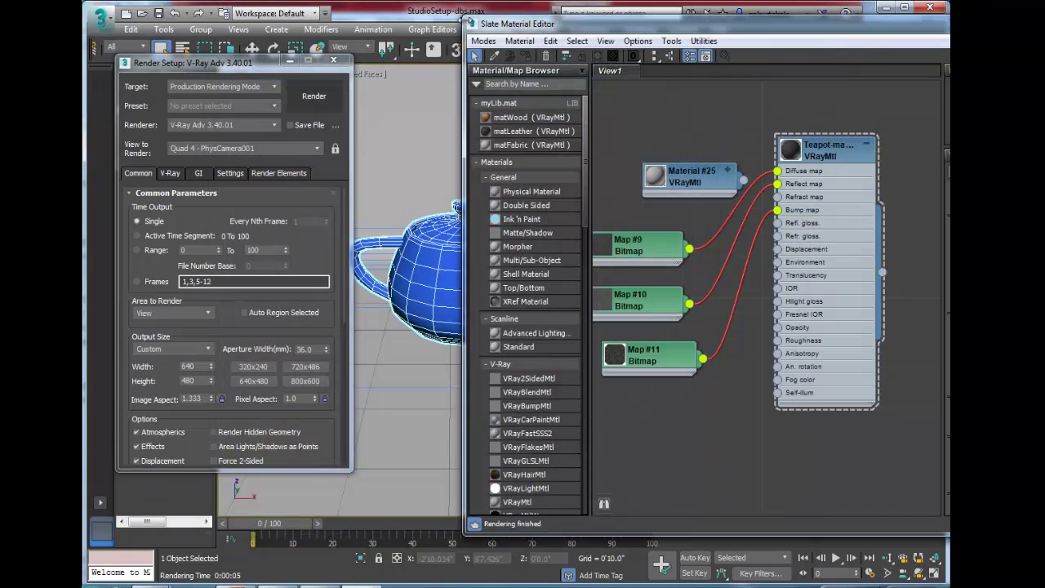
left_click_drag(489, 31, 286, 27)
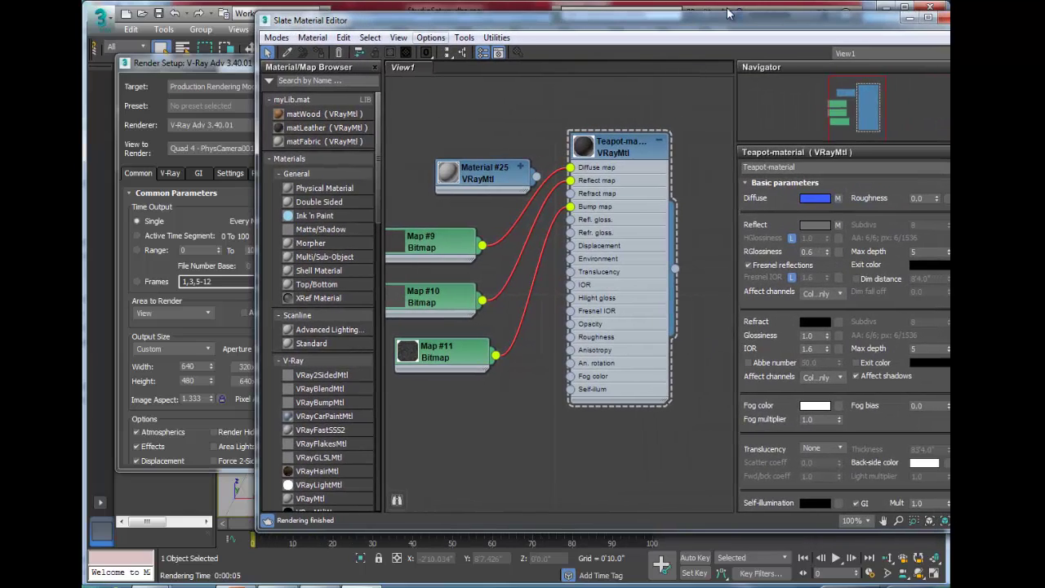
left_click_drag(874, 27, 777, 27)
left_click(851, 17)
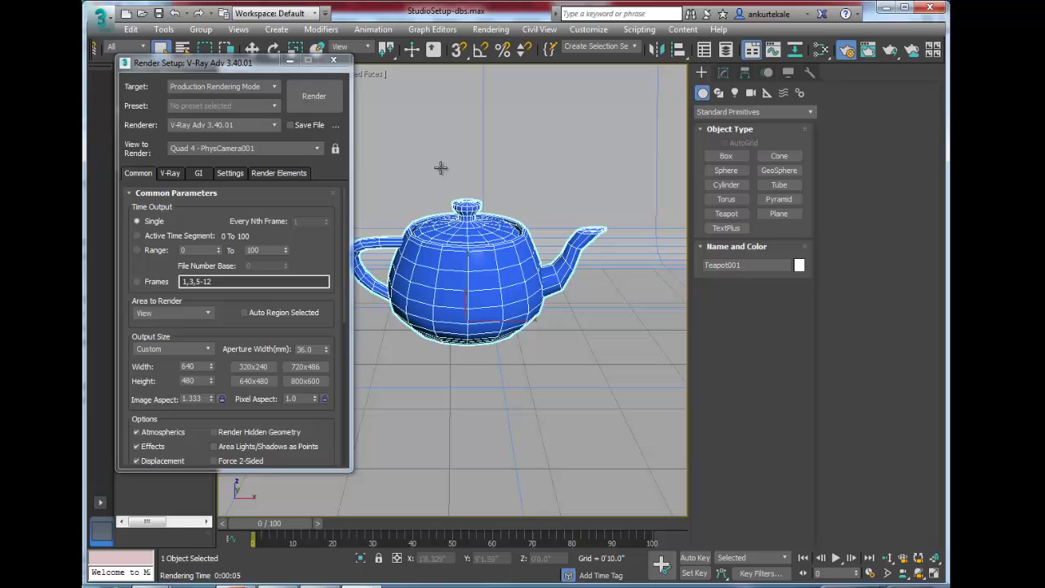
Step: Render the finished leather teapot, check it zoomed out, and close the frame buffer and Render Setup windows
left_click(299, 98)
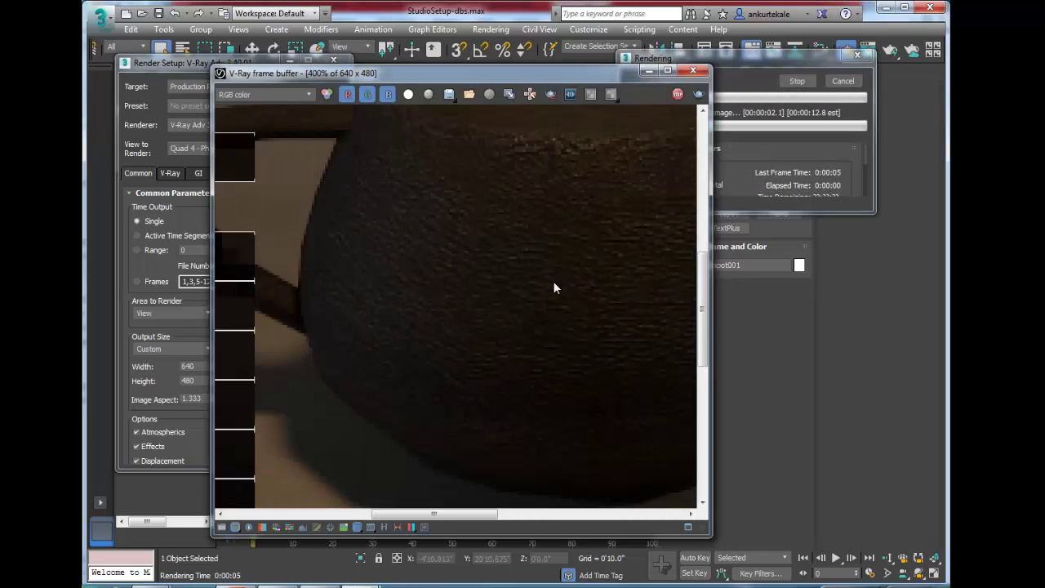
scroll(553, 281, "down", 2)
scroll(515, 298, "up", 1)
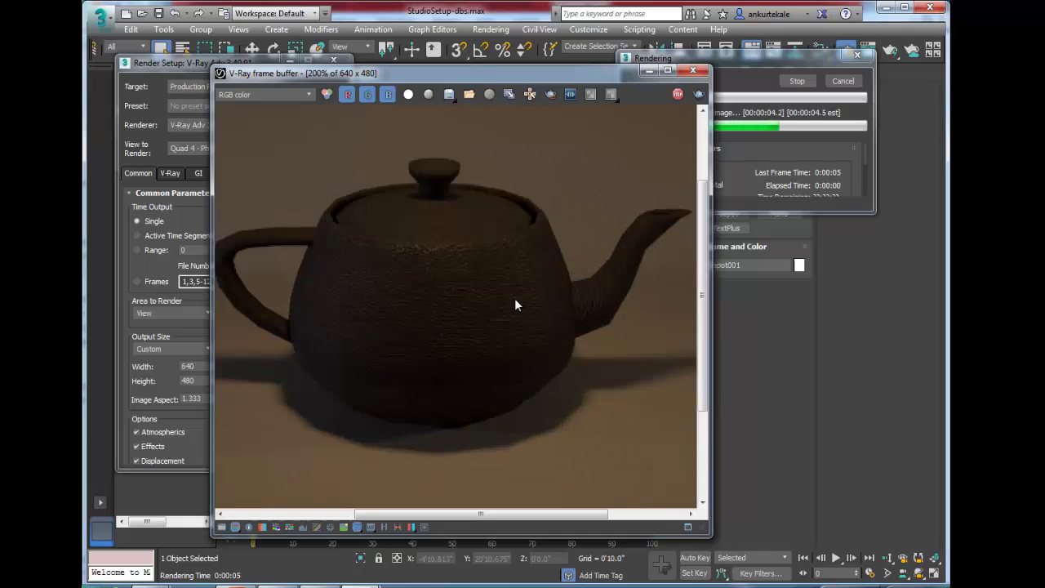
left_click(694, 71)
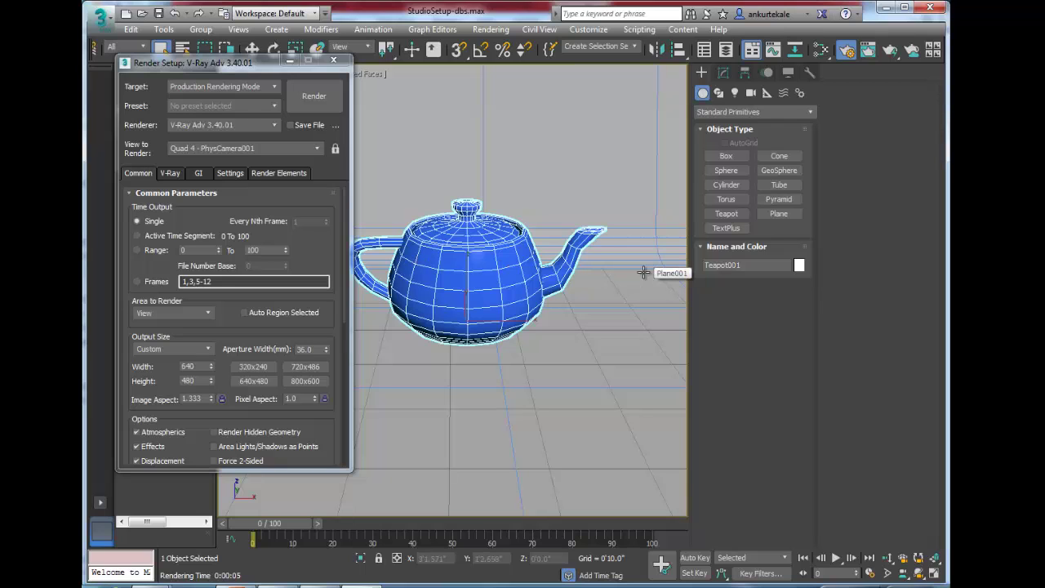
left_click(333, 62)
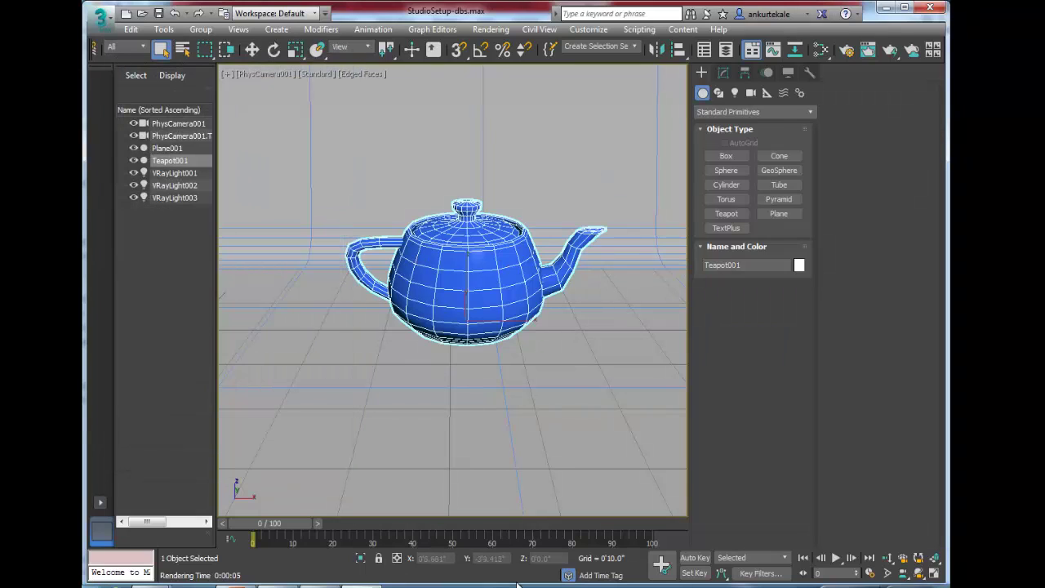